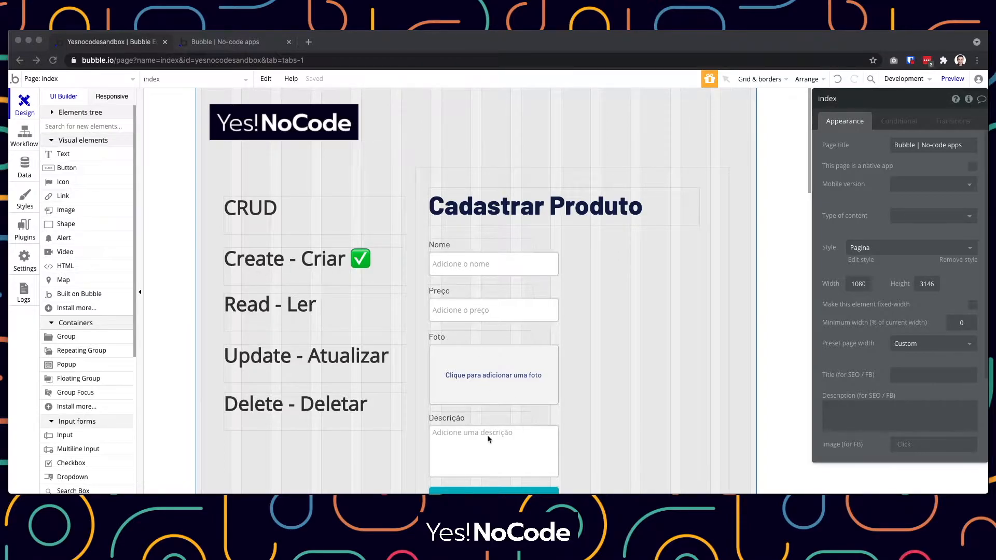
Review the Cadastrar Produto form in the page design and in the running app preview
{"action": "left_click", "coordinate": [626, 379]}
{"action": "scroll", "coordinate": [625, 385], "scroll_direction": "down", "scroll_amount": 8}
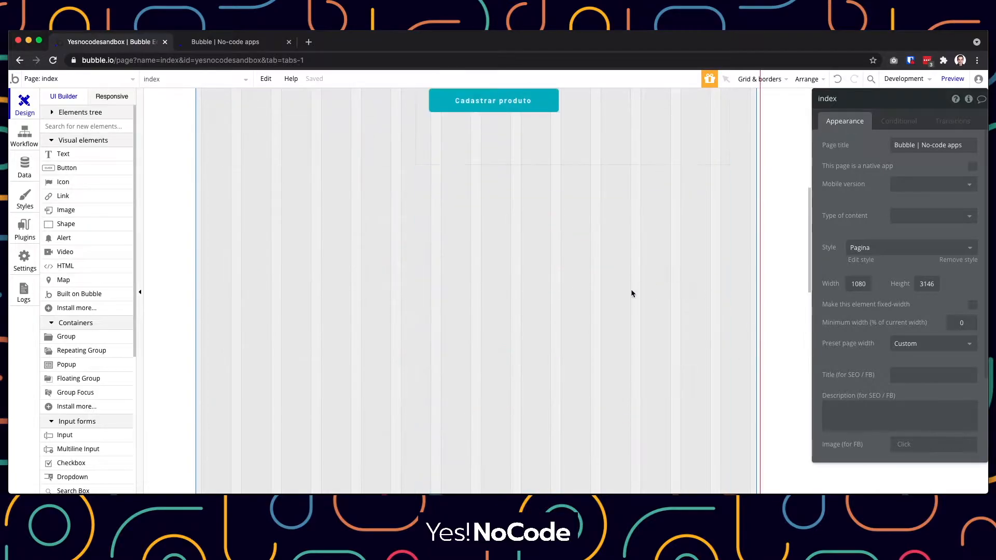
{"action": "scroll", "coordinate": [629, 295], "scroll_direction": "up", "scroll_amount": 6}
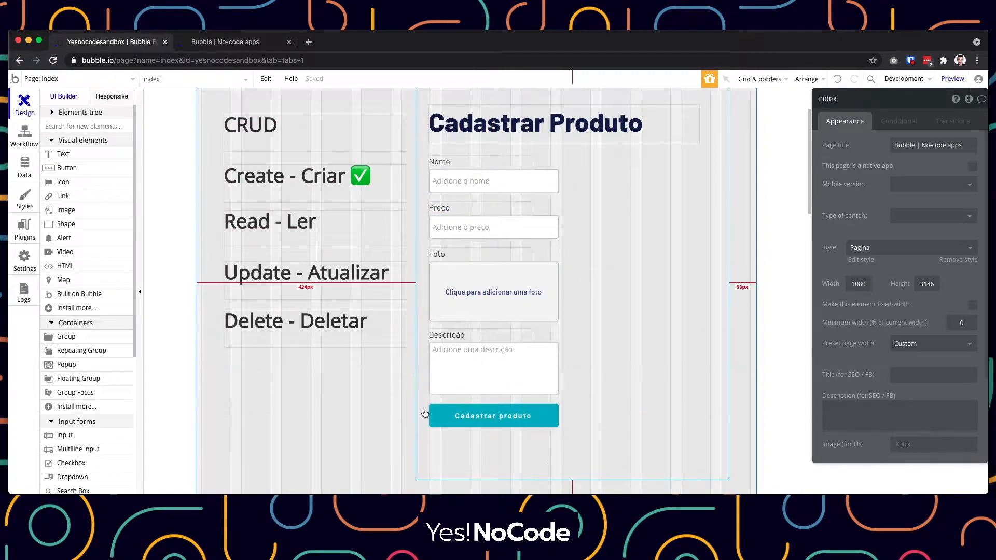
{"action": "left_click", "coordinate": [217, 44]}
{"action": "scroll", "coordinate": [459, 253], "scroll_direction": "down", "scroll_amount": 2}
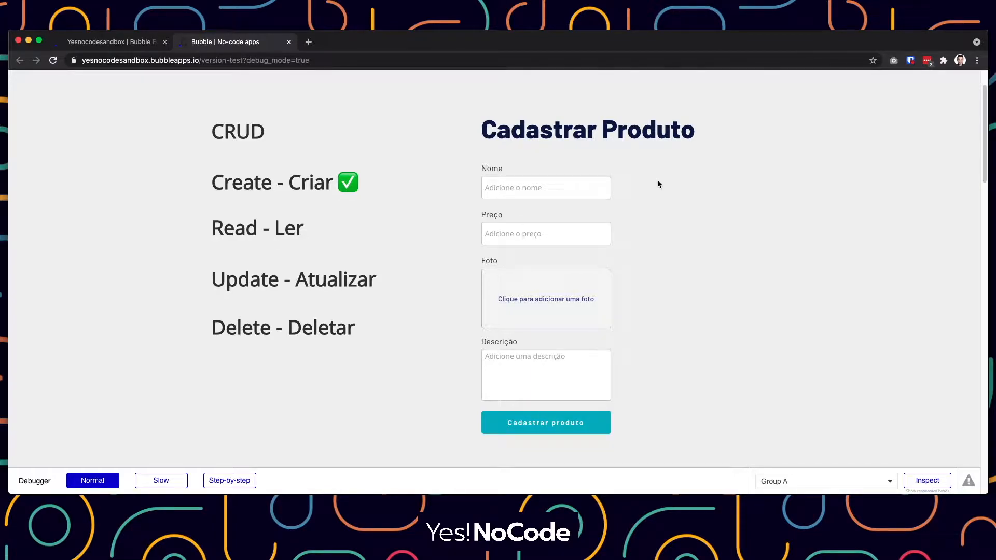
{"action": "key", "text": "Tab"}
{"action": "left_click", "coordinate": [426, 174]}
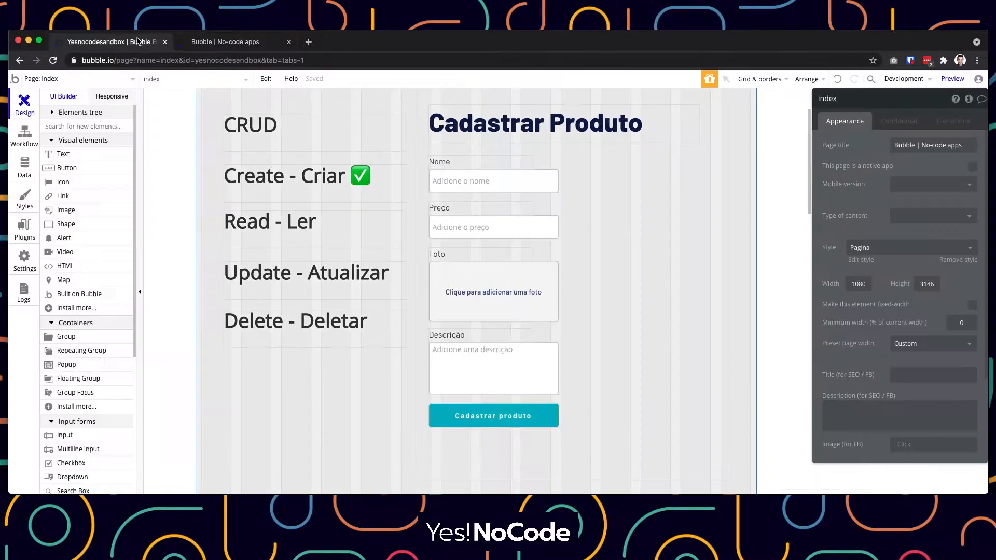
Return to the editor and show the All Produtos entries in the app's database
{"action": "left_click", "coordinate": [140, 41]}
{"action": "left_click", "coordinate": [22, 167]}
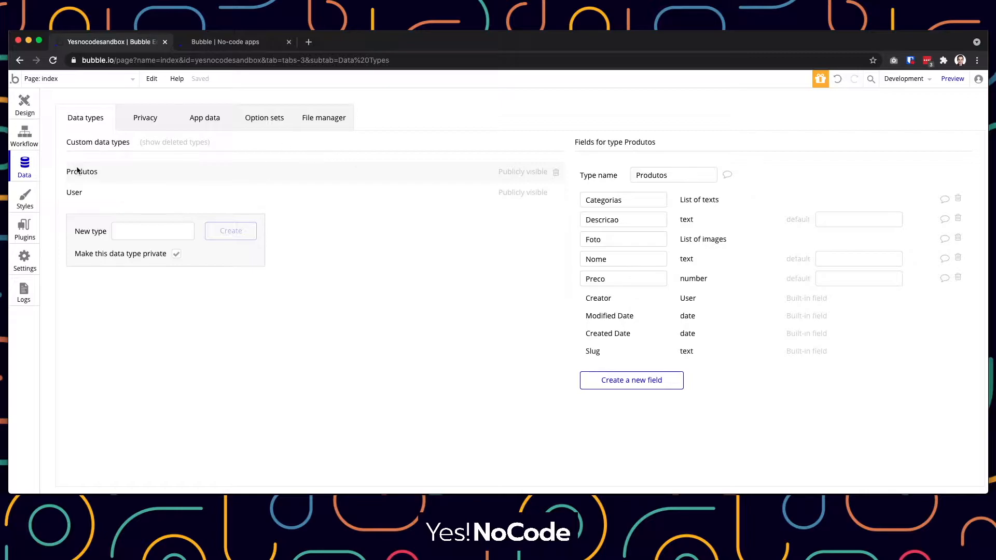
{"action": "left_click", "coordinate": [212, 122]}
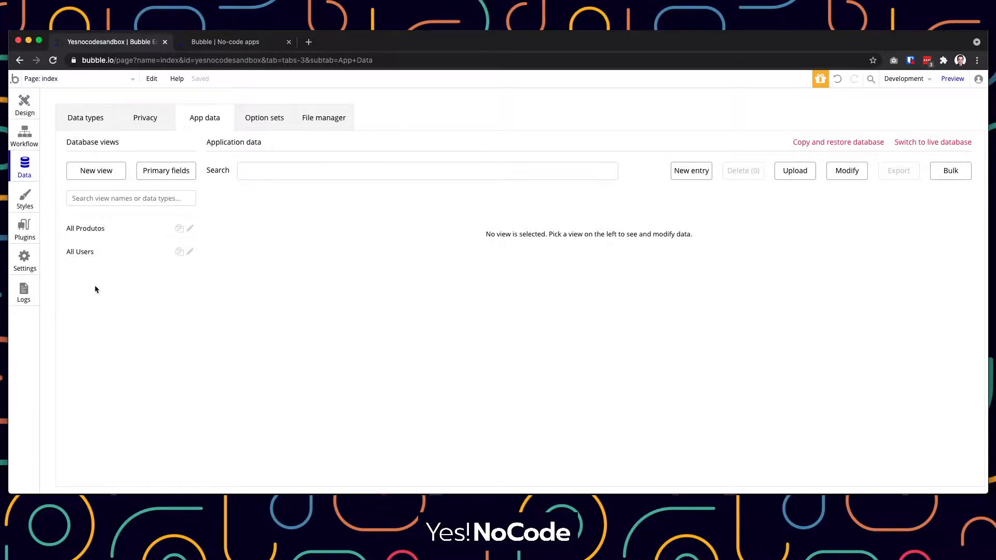
{"action": "left_click", "coordinate": [88, 230]}
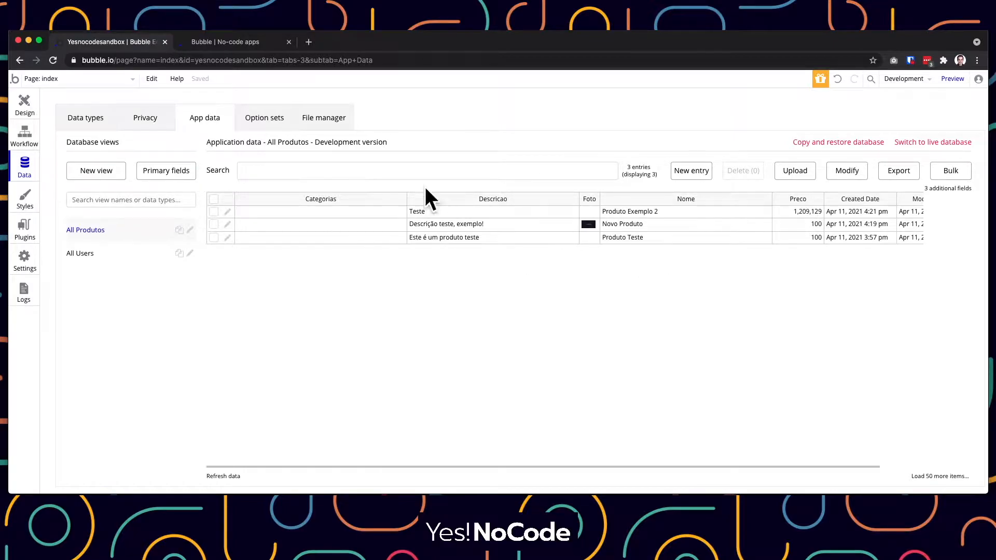
Go back to the page design and move the Cadastrar Produto group below the CRUD list, to X 54, Y 677
{"action": "left_click", "coordinate": [26, 106]}
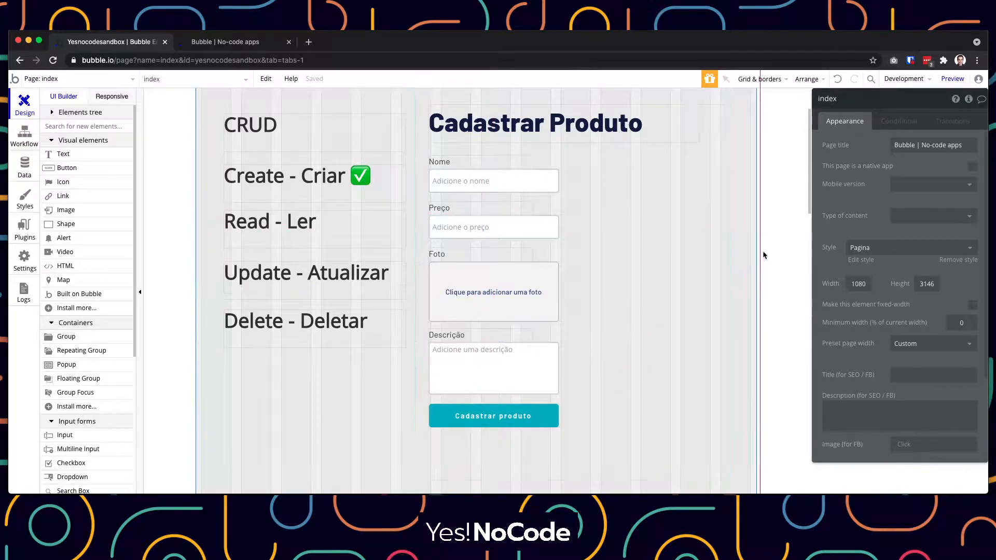
{"action": "scroll", "coordinate": [378, 374], "scroll_direction": "down", "scroll_amount": 1}
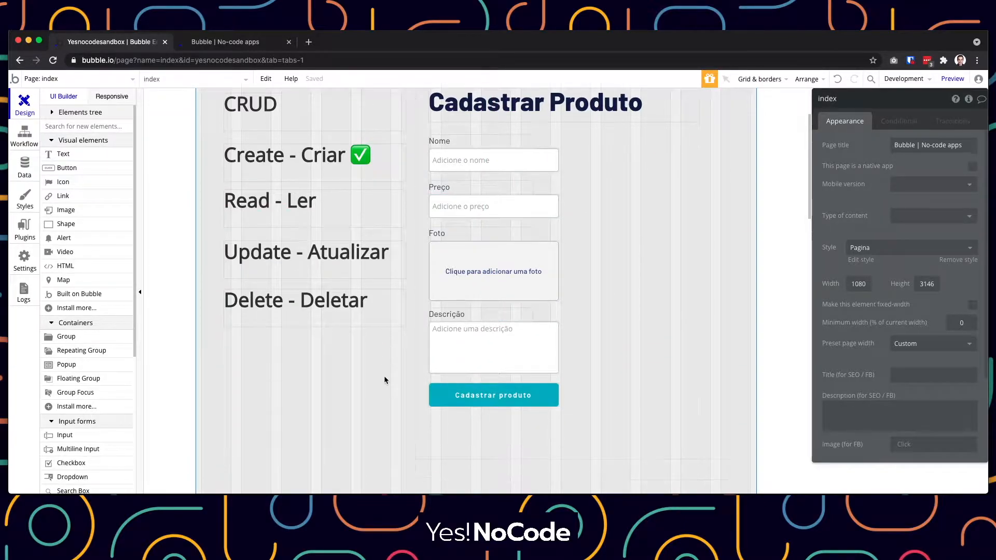
{"action": "scroll", "coordinate": [590, 348], "scroll_direction": "down", "scroll_amount": 1}
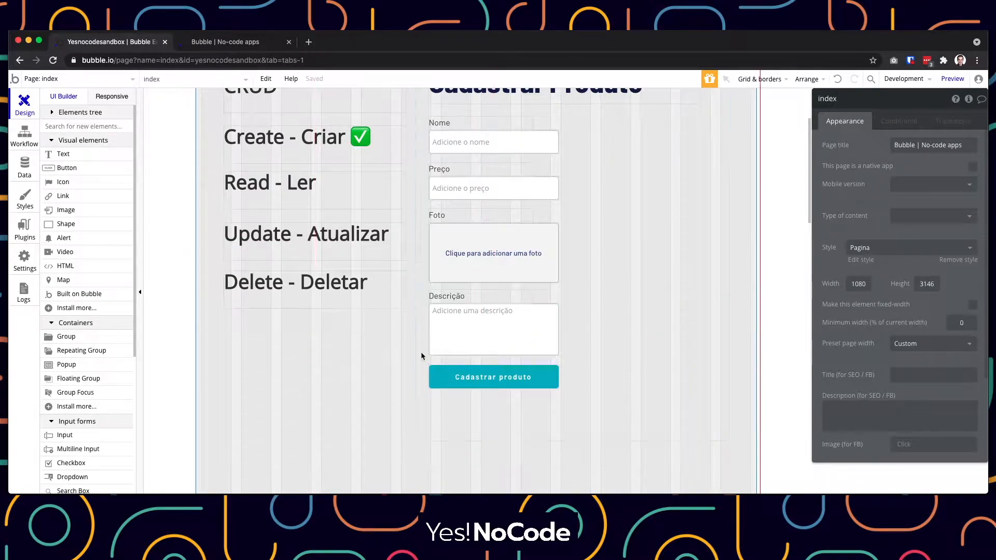
{"action": "scroll", "coordinate": [757, 331], "scroll_direction": "up", "scroll_amount": 3}
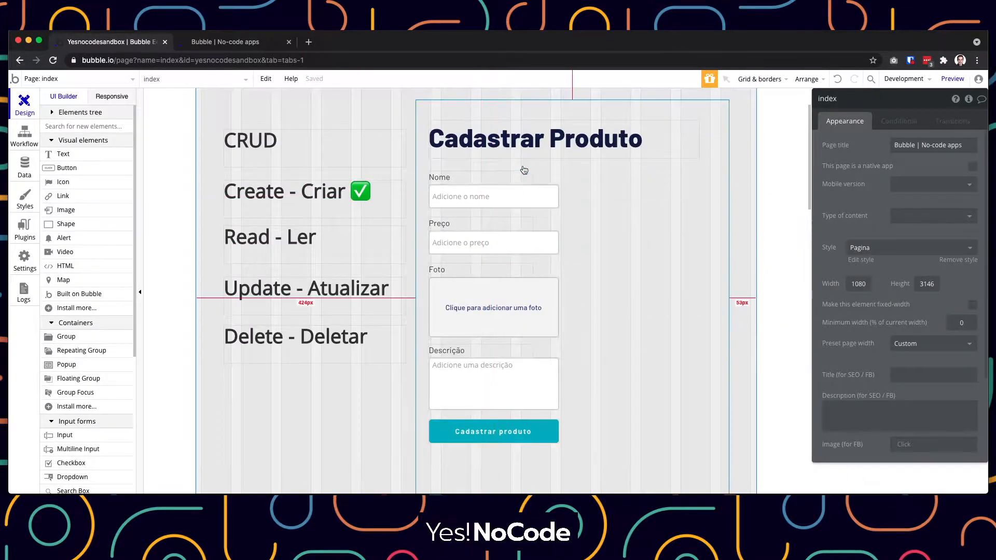
{"action": "scroll", "coordinate": [619, 337], "scroll_direction": "down", "scroll_amount": 1}
{"action": "scroll", "coordinate": [633, 342], "scroll_direction": "up", "scroll_amount": 4}
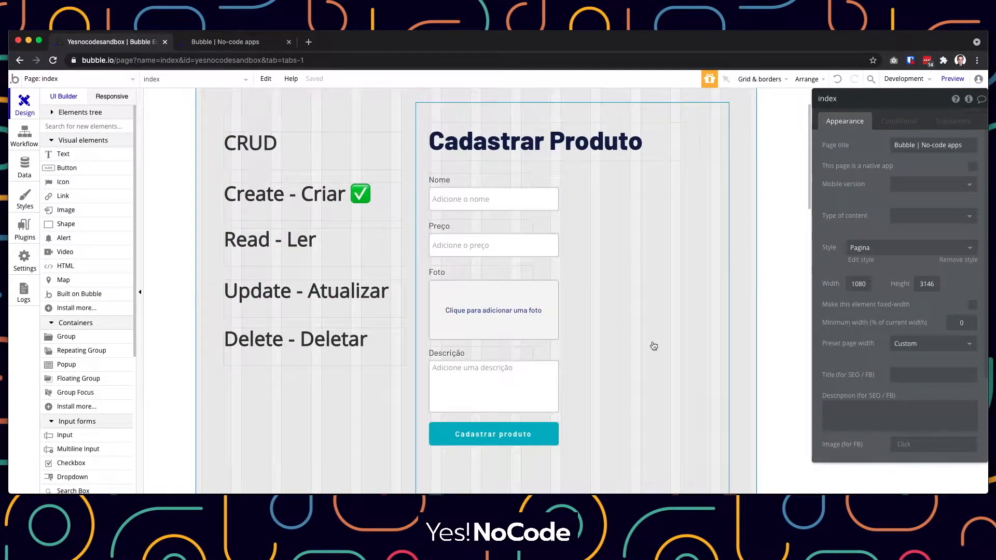
{"action": "scroll", "coordinate": [610, 256], "scroll_direction": "down", "scroll_amount": 1}
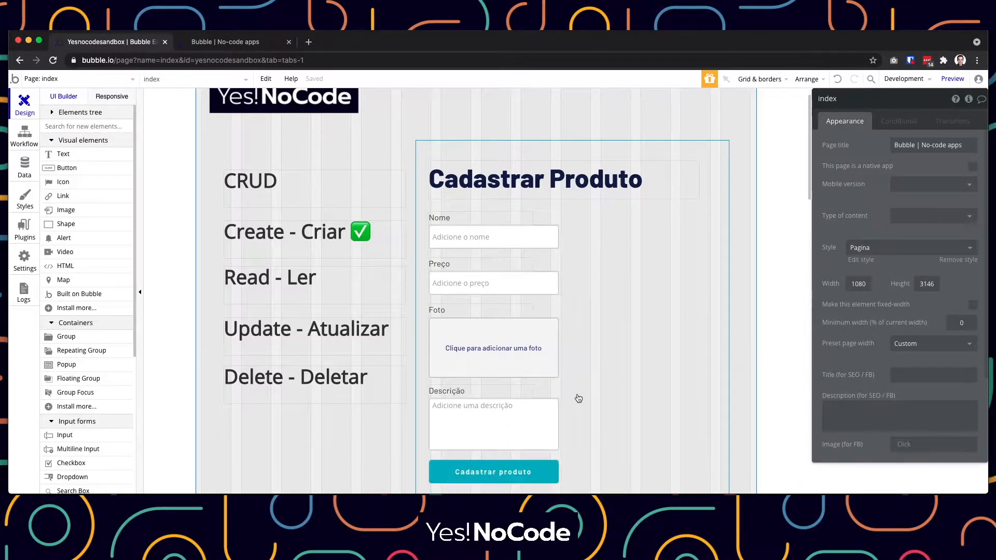
{"action": "scroll", "coordinate": [613, 315], "scroll_direction": "down", "scroll_amount": 2}
{"action": "scroll", "coordinate": [609, 308], "scroll_direction": "up", "scroll_amount": 3}
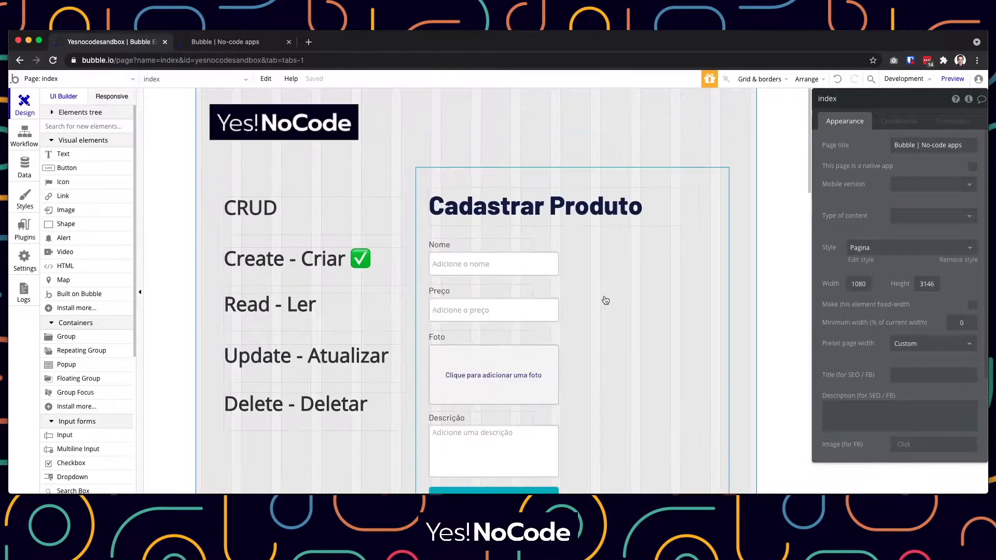
{"action": "scroll", "coordinate": [605, 302], "scroll_direction": "down", "scroll_amount": 1}
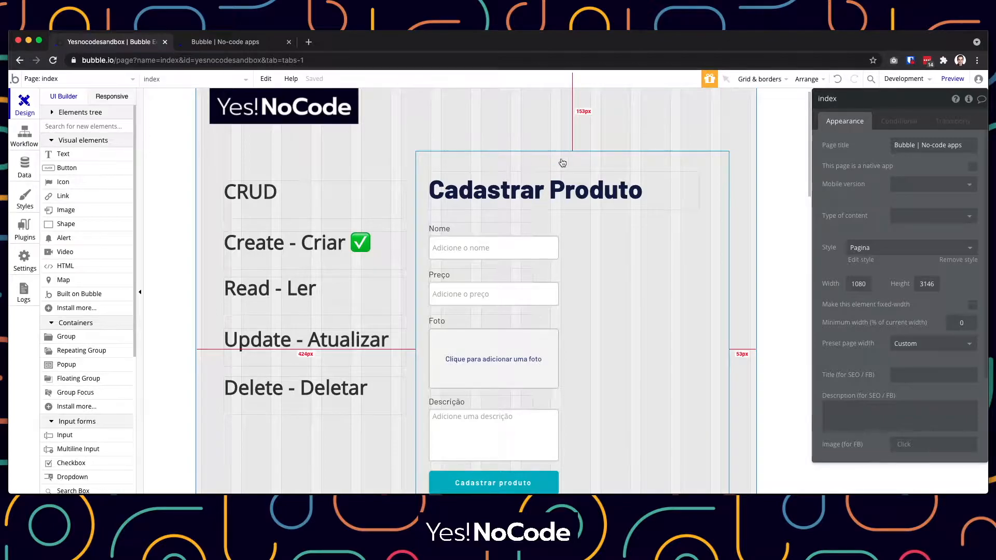
{"action": "scroll", "coordinate": [483, 150], "scroll_direction": "down", "scroll_amount": 1}
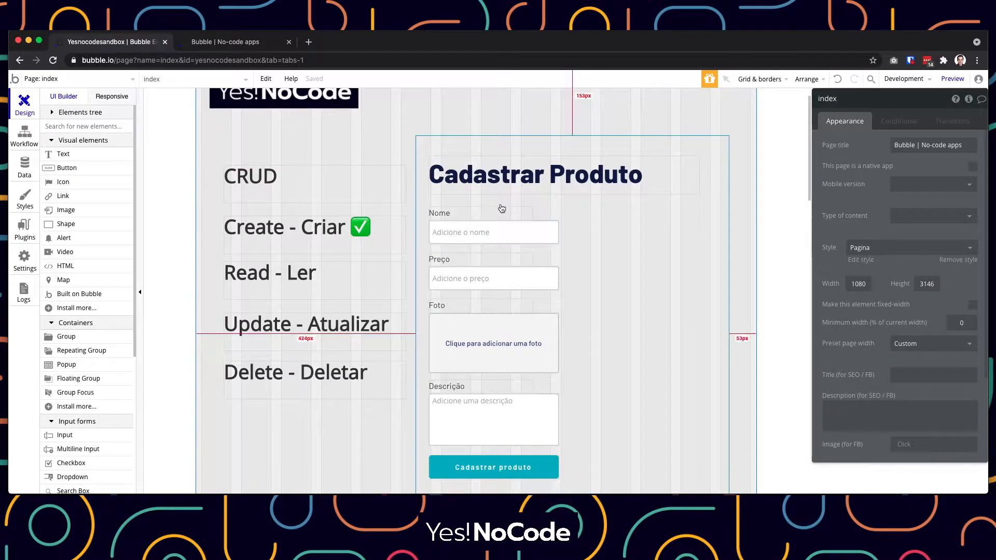
{"action": "left_click", "coordinate": [540, 149]}
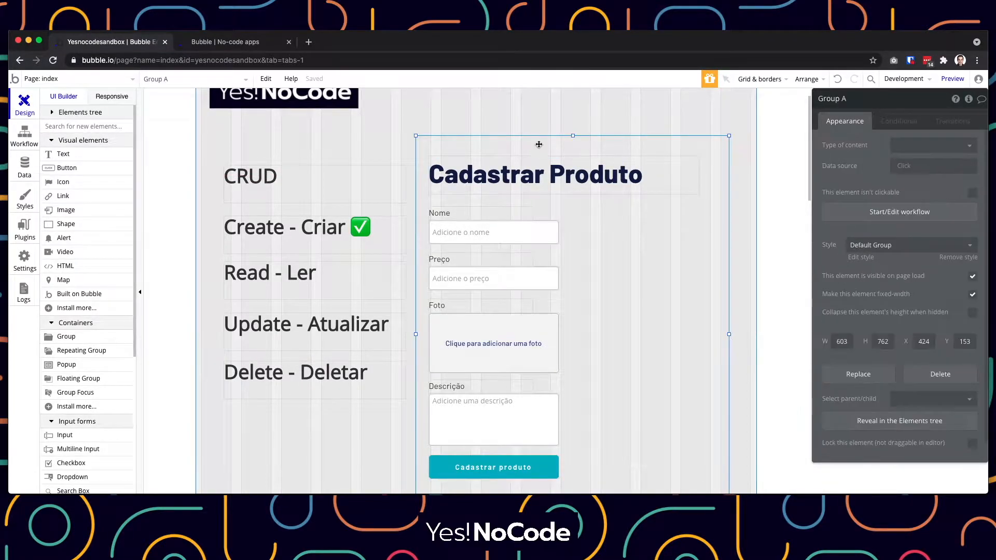
{"action": "left_click_drag", "start_coordinate": [554, 143], "coordinate": [363, 416]}
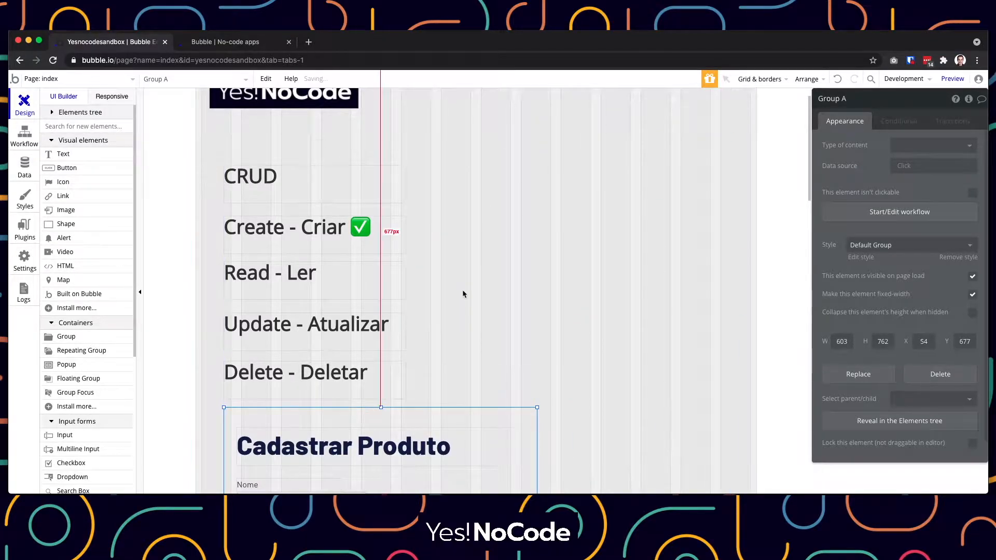
Narrow the Cadastrar Produto title and shrink its surrounding group to 463 px wide and 692 px high
{"action": "scroll", "coordinate": [462, 290], "scroll_direction": "down", "scroll_amount": 5}
{"action": "scroll", "coordinate": [597, 311], "scroll_direction": "down", "scroll_amount": 2}
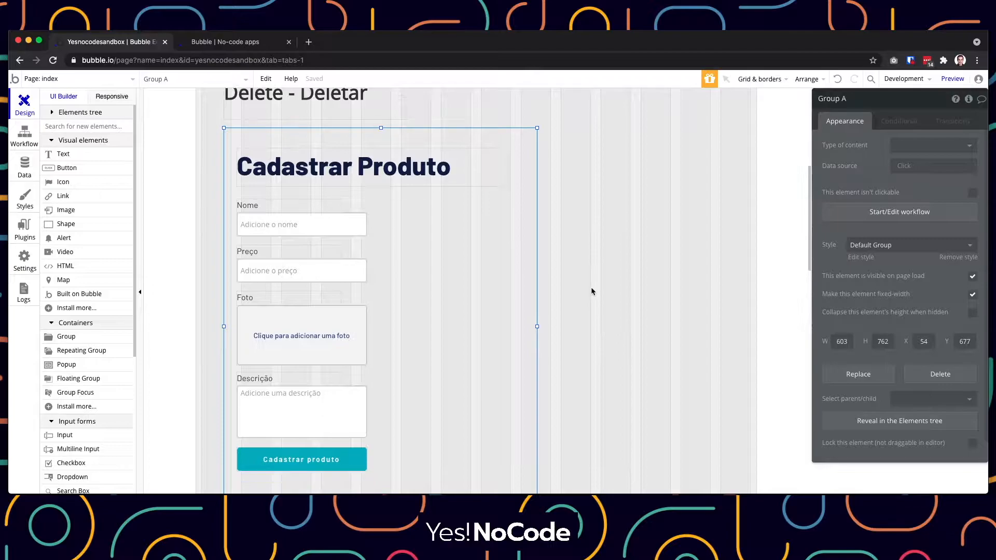
{"action": "left_click_drag", "start_coordinate": [537, 300], "coordinate": [514, 297]}
{"action": "left_click", "coordinate": [505, 148]}
{"action": "left_click_drag", "start_coordinate": [507, 140], "coordinate": [453, 140]}
{"action": "left_click", "coordinate": [488, 234]}
{"action": "left_click_drag", "start_coordinate": [513, 299], "coordinate": [467, 296]}
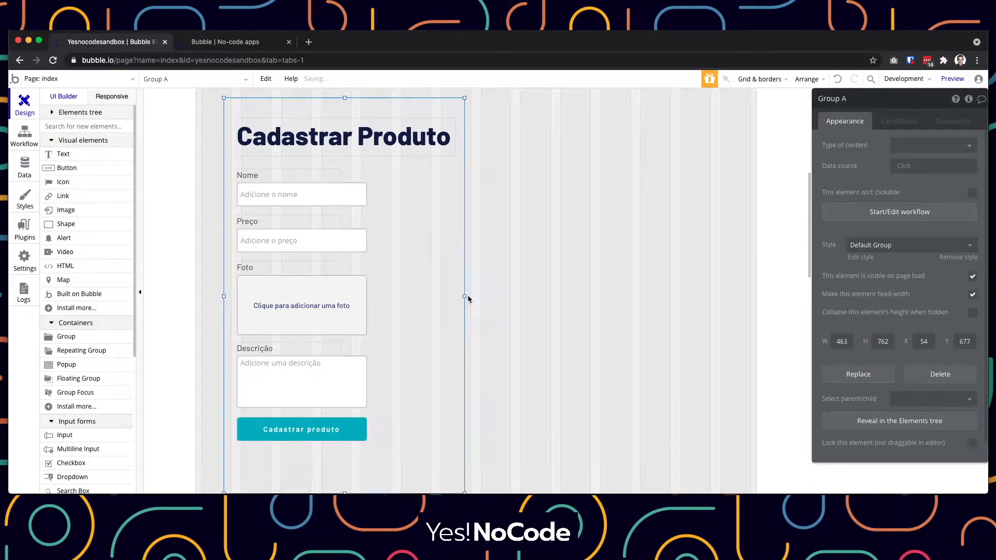
{"action": "scroll", "coordinate": [404, 337], "scroll_direction": "down", "scroll_amount": 5}
{"action": "left_click_drag", "start_coordinate": [343, 356], "coordinate": [345, 321]}
{"action": "scroll", "coordinate": [464, 345], "scroll_direction": "up", "scroll_amount": 10}
{"action": "scroll", "coordinate": [465, 345], "scroll_direction": "down", "scroll_amount": 2}
{"action": "scroll", "coordinate": [464, 345], "scroll_direction": "down", "scroll_amount": 3}
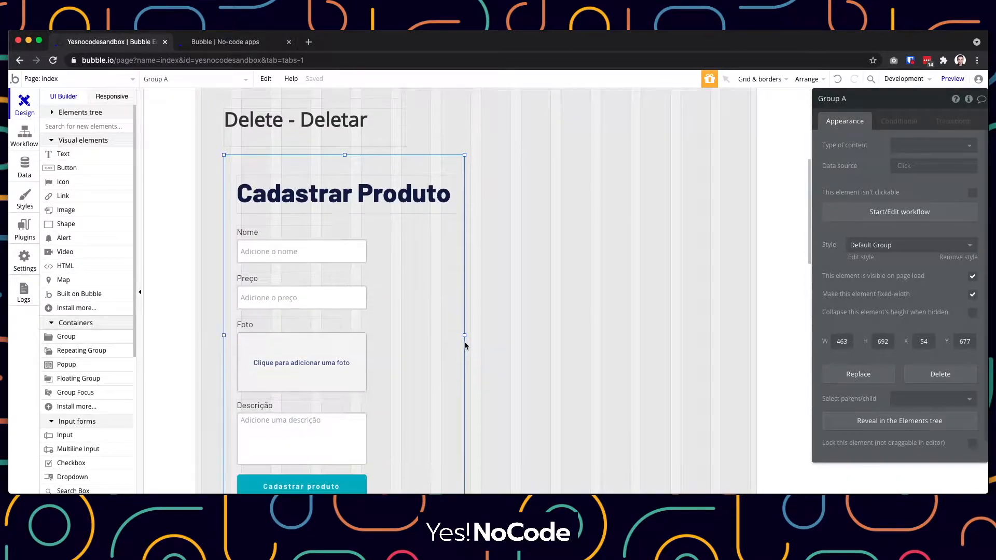
{"action": "left_click", "coordinate": [504, 270]}
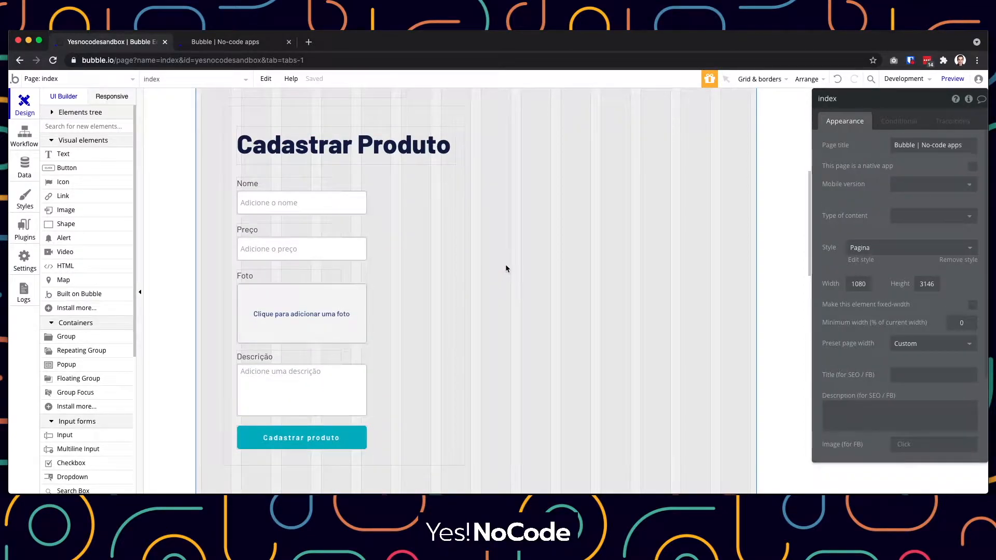
Add a text element of about 352 by 73 px beside the form's title, reading "Dado Estático"
{"action": "scroll", "coordinate": [540, 178], "scroll_direction": "up", "scroll_amount": 1}
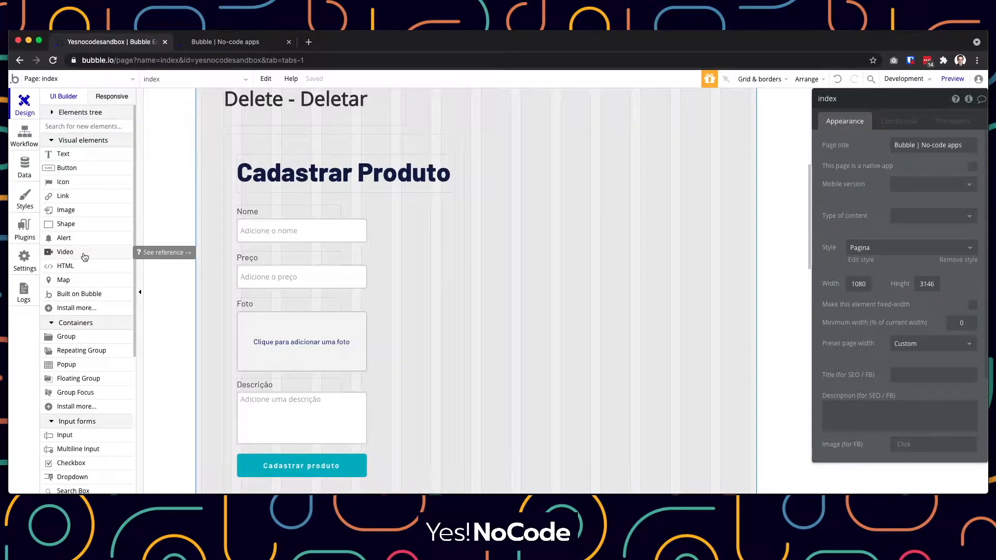
{"action": "left_click", "coordinate": [66, 154]}
{"action": "mouse_move", "coordinate": [492, 154]}
{"action": "left_mouse_down"}
{"action": "mouse_move", "coordinate": [640, 209]}
{"action": "mouse_move", "coordinate": [707, 195]}
{"action": "mouse_move", "coordinate": [674, 192]}
{"action": "left_mouse_up"}
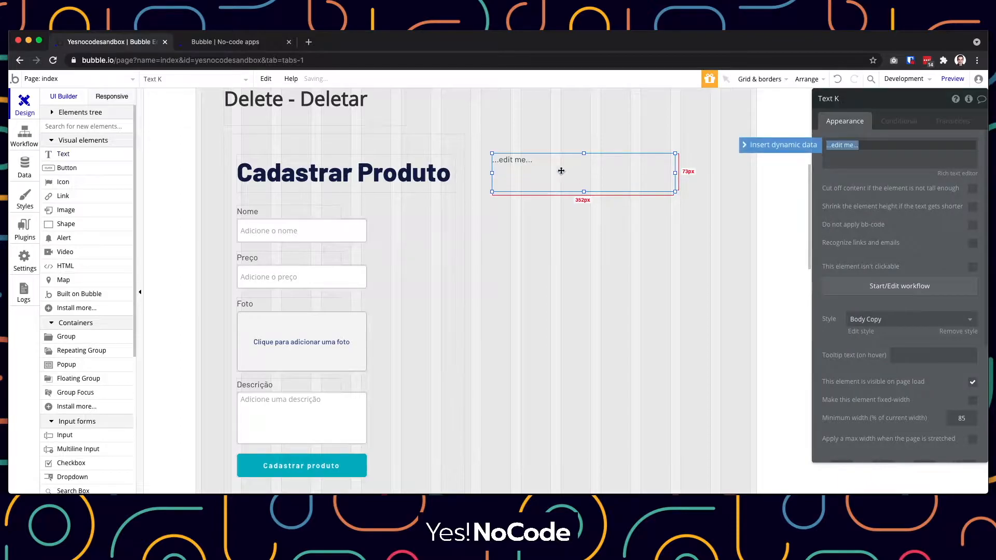
{"action": "key", "text": "BackSpace"}
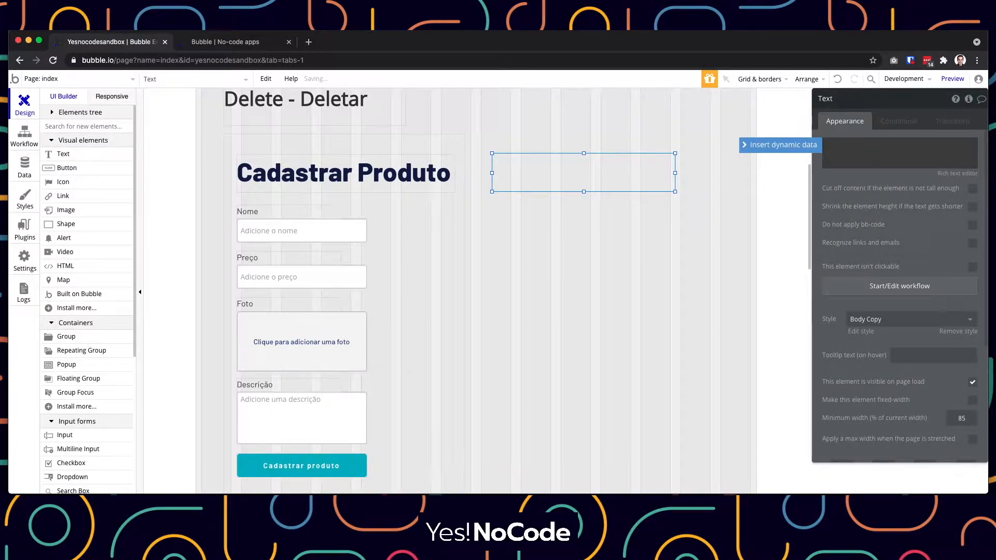
{"action": "type", "text": "Dado Estági"}
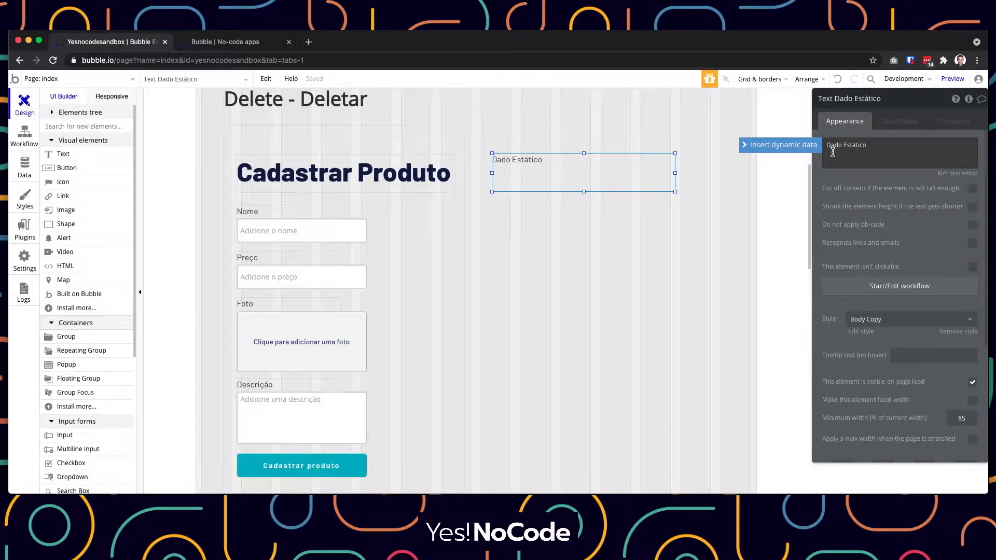
{"action": "left_click", "coordinate": [520, 170]}
{"action": "key", "text": "Escape"}
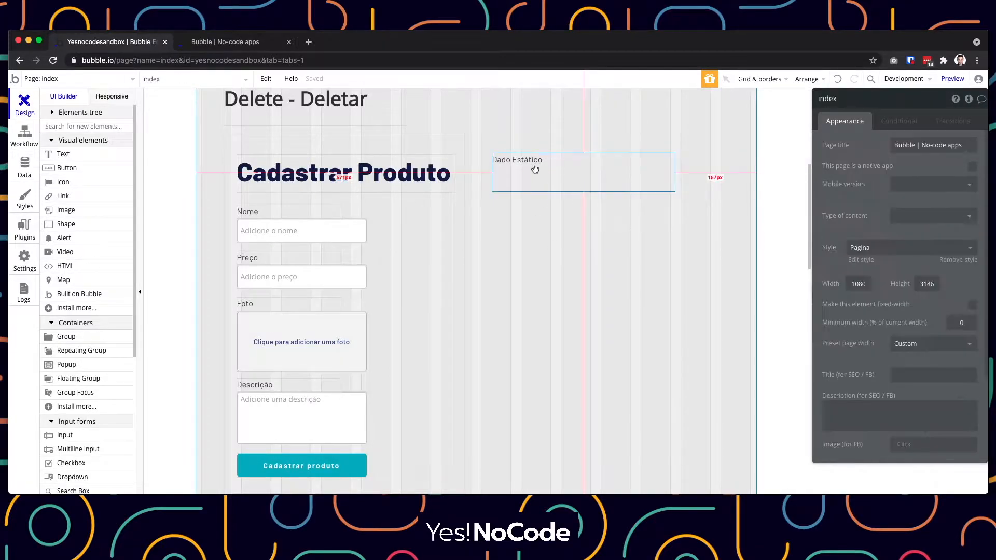
Reduce the height of the "Dado Estático" text element to about 29 px
{"action": "left_click", "coordinate": [534, 169]}
{"action": "left_click_drag", "start_coordinate": [583, 191], "coordinate": [584, 169]}
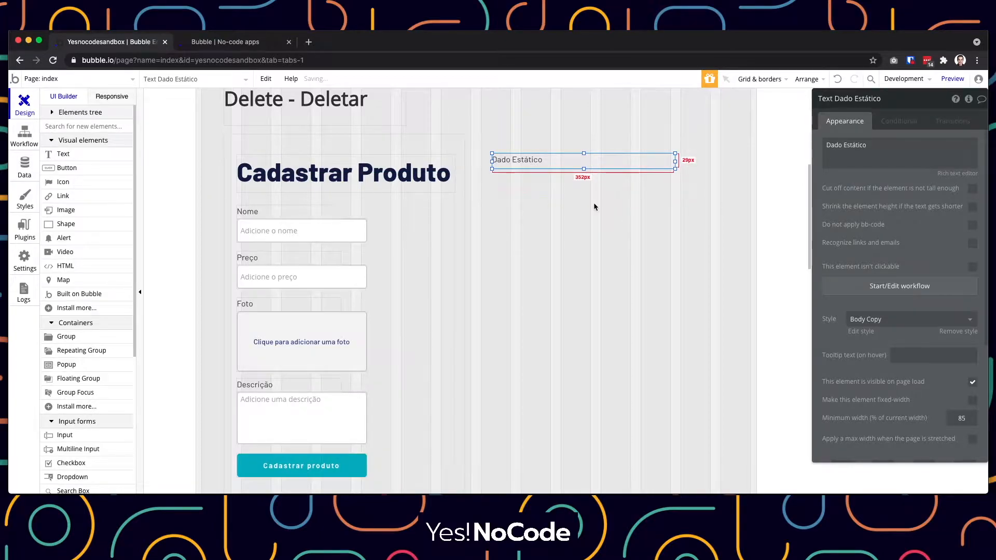
{"action": "left_click", "coordinate": [595, 207]}
Replace the "Dado Estático" content of the text element with a new dynamic data expression
{"action": "left_click", "coordinate": [542, 164]}
{"action": "triple_click", "coordinate": [880, 154]}
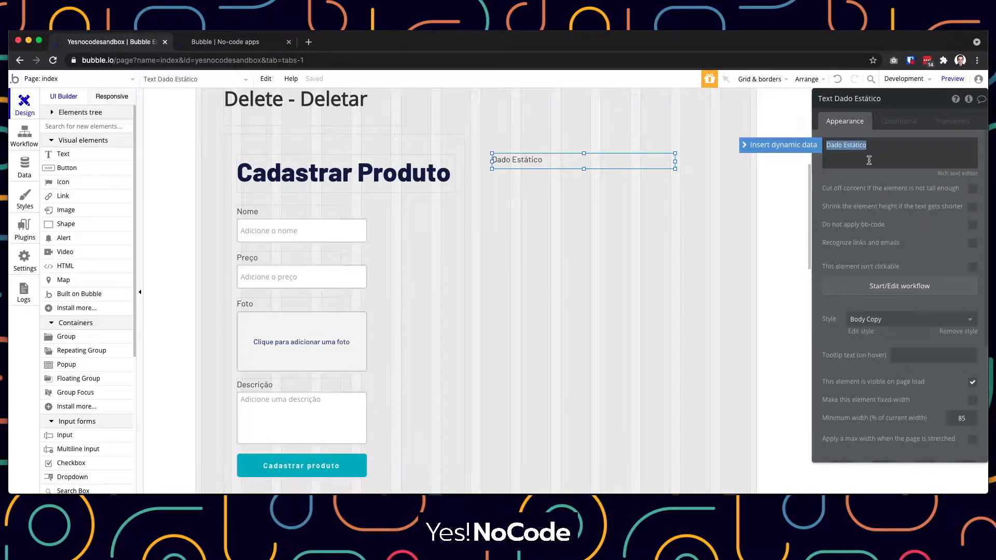
{"action": "left_click", "coordinate": [783, 150]}
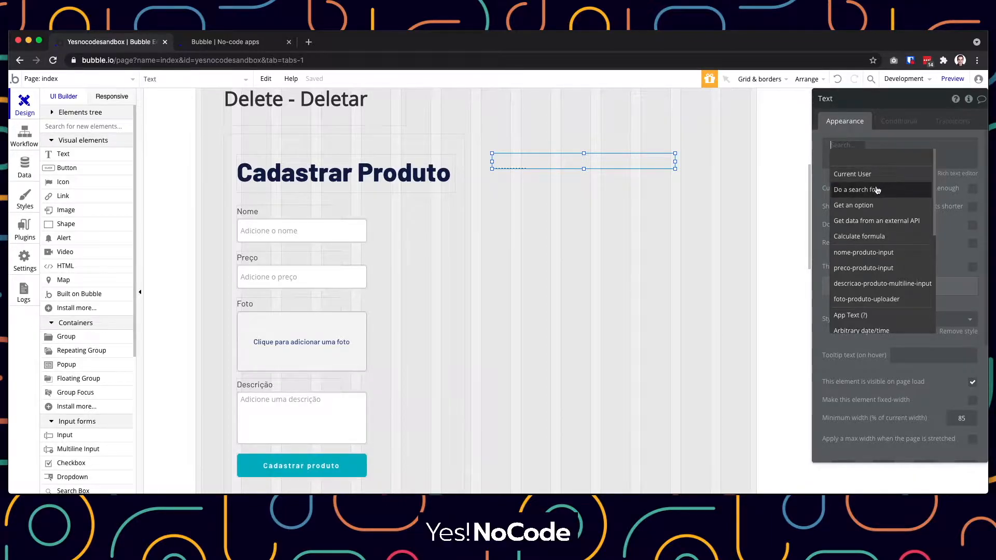
Examine the data sources available for the text's dynamic expression, from Current User through to Get data from page URL
{"action": "scroll", "coordinate": [854, 246], "scroll_direction": "down", "scroll_amount": 10}
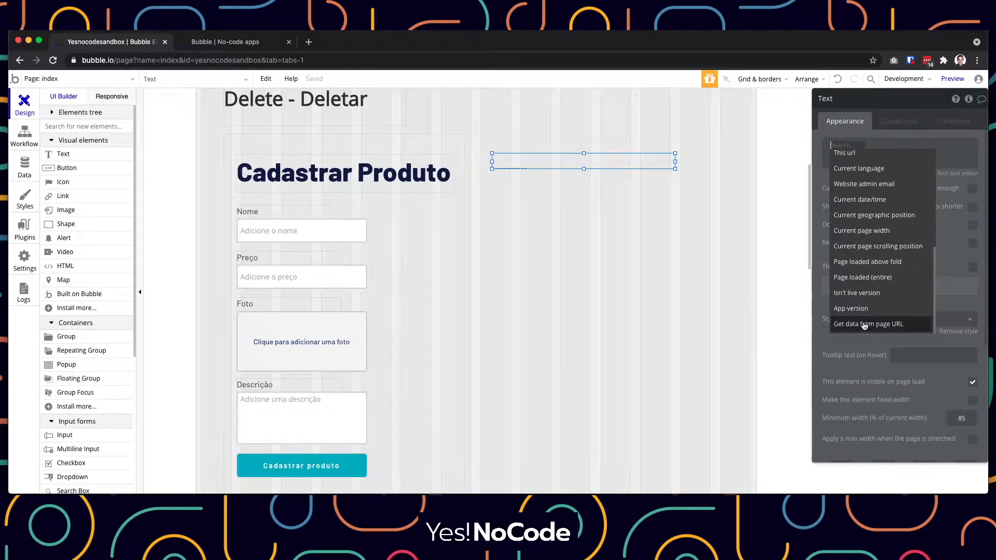
{"action": "scroll", "coordinate": [864, 326], "scroll_direction": "up", "scroll_amount": 8}
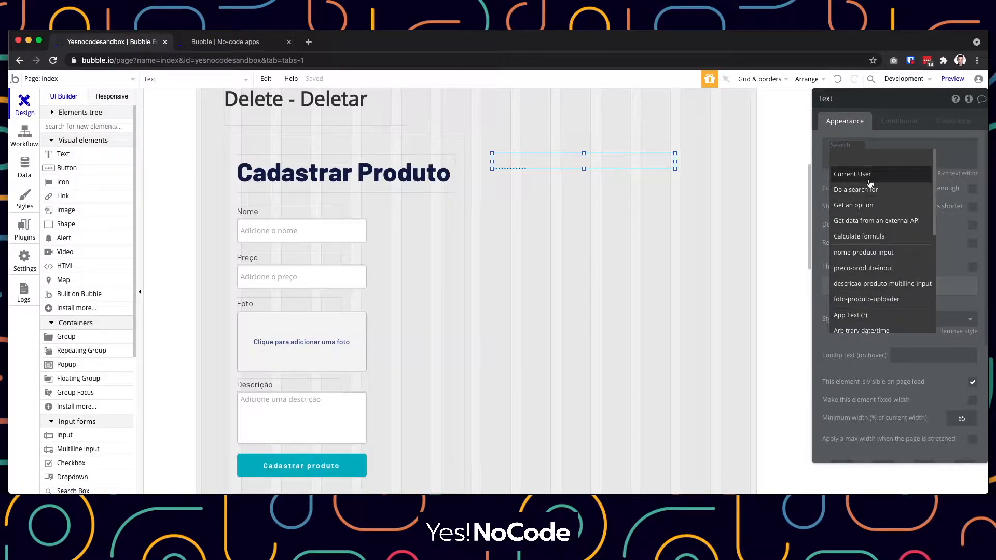
{"action": "scroll", "coordinate": [872, 224], "scroll_direction": "down", "scroll_amount": 3}
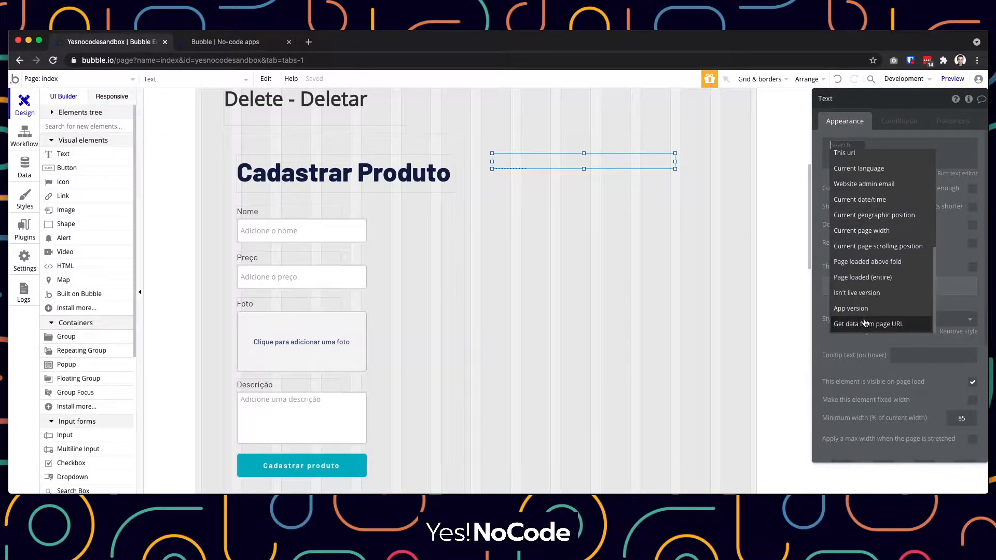
{"action": "scroll", "coordinate": [877, 317], "scroll_direction": "up", "scroll_amount": 5}
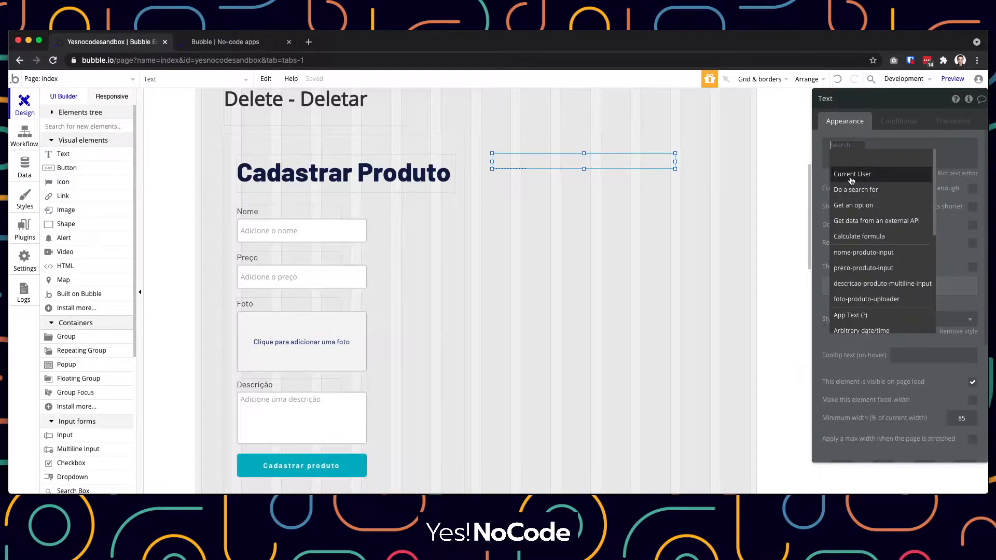
{"action": "mouse_move", "coordinate": [852, 180]}
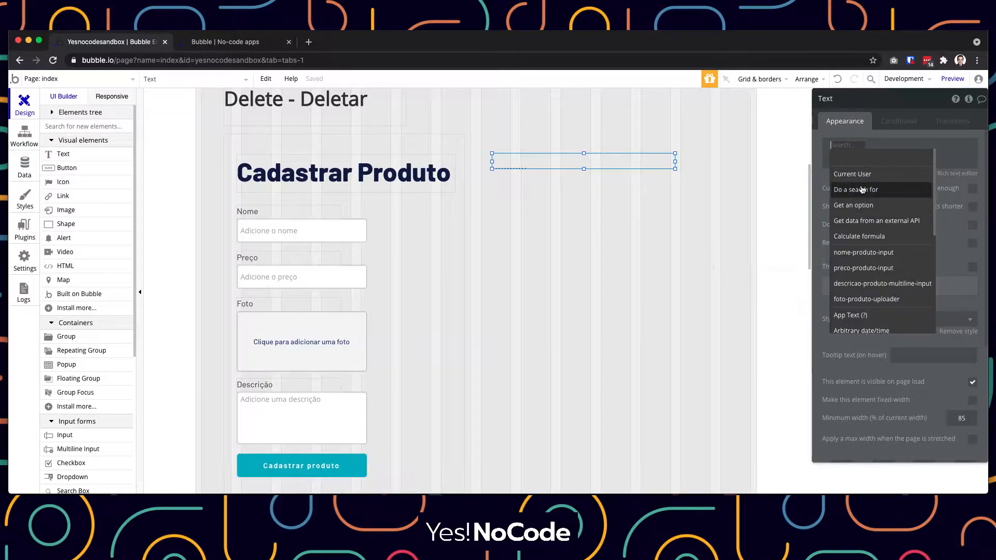
{"action": "scroll", "coordinate": [873, 287], "scroll_direction": "down", "scroll_amount": 1}
{"action": "scroll", "coordinate": [873, 287], "scroll_direction": "down", "scroll_amount": 5}
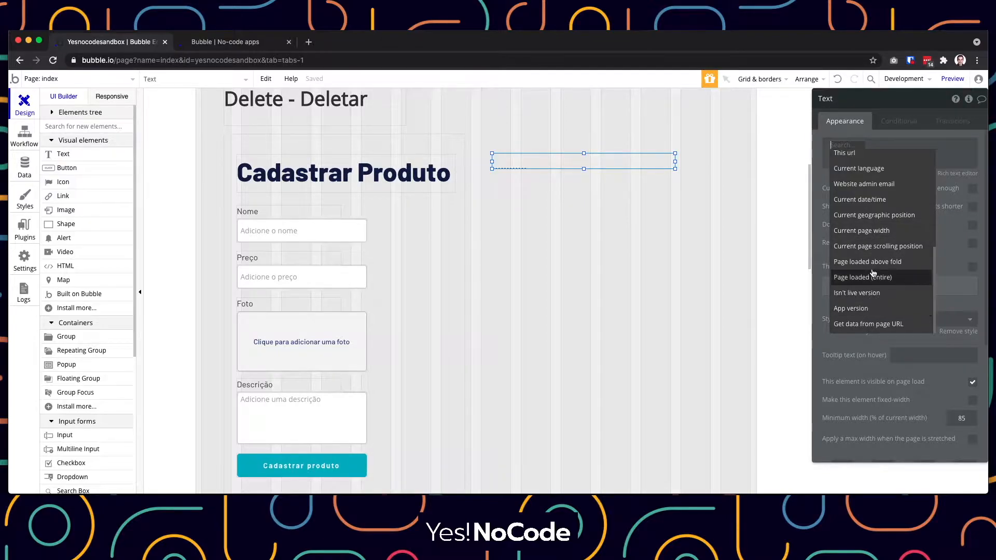
{"action": "scroll", "coordinate": [880, 275], "scroll_direction": "up", "scroll_amount": 2}
{"action": "scroll", "coordinate": [875, 290], "scroll_direction": "down", "scroll_amount": 2}
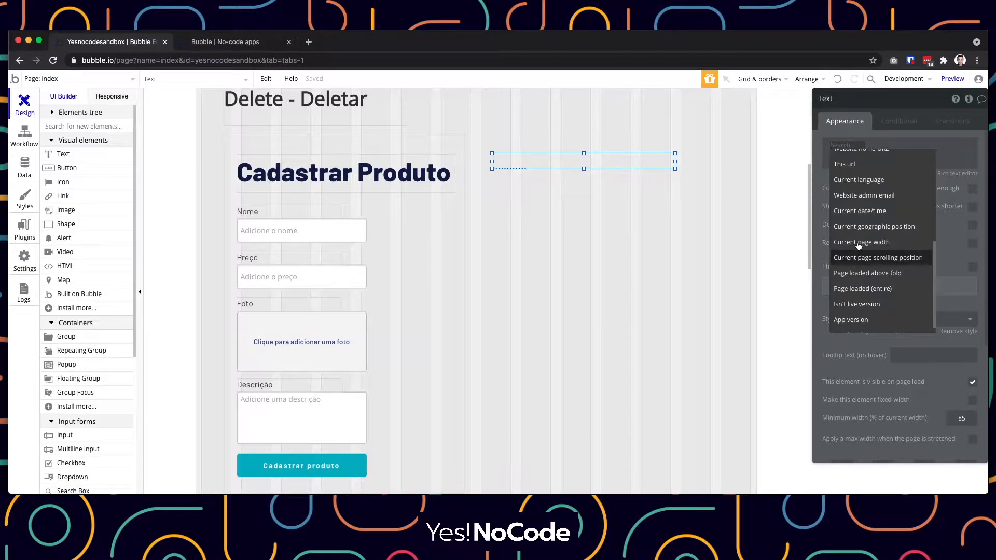
{"action": "scroll", "coordinate": [865, 157], "scroll_direction": "up", "scroll_amount": 1}
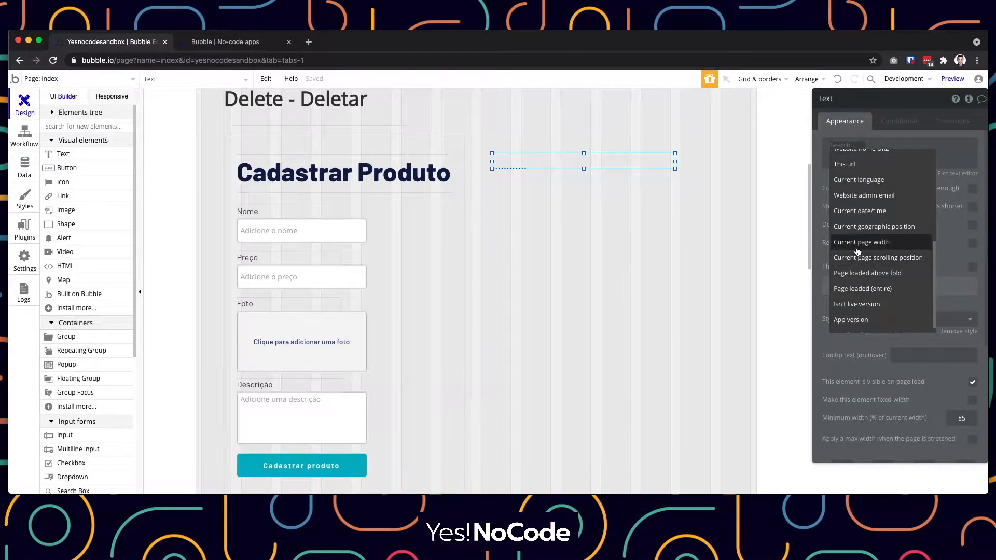
{"action": "scroll", "coordinate": [862, 252], "scroll_direction": "up", "scroll_amount": 5}
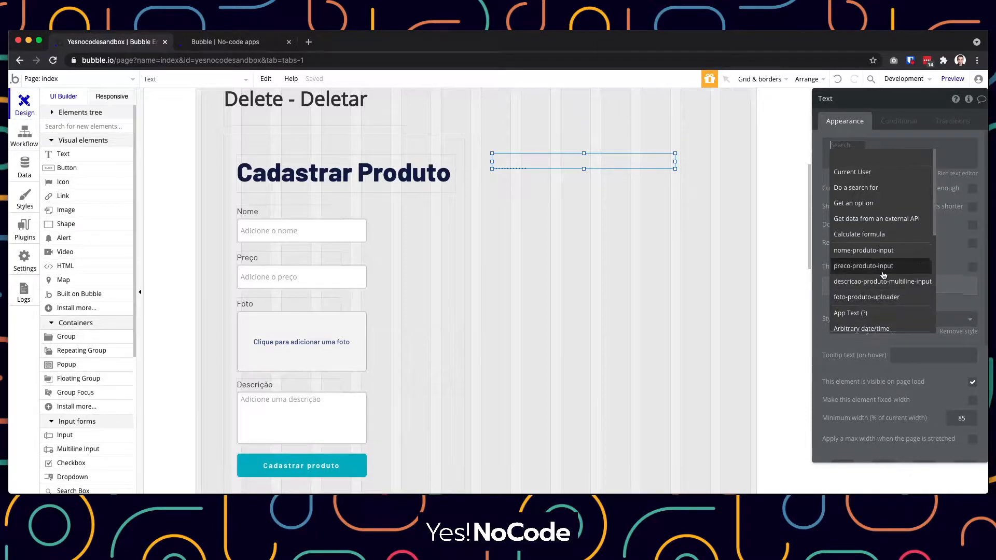
{"action": "scroll", "coordinate": [885, 276], "scroll_direction": "down", "scroll_amount": 5}
{"action": "scroll", "coordinate": [891, 206], "scroll_direction": "up", "scroll_amount": 5}
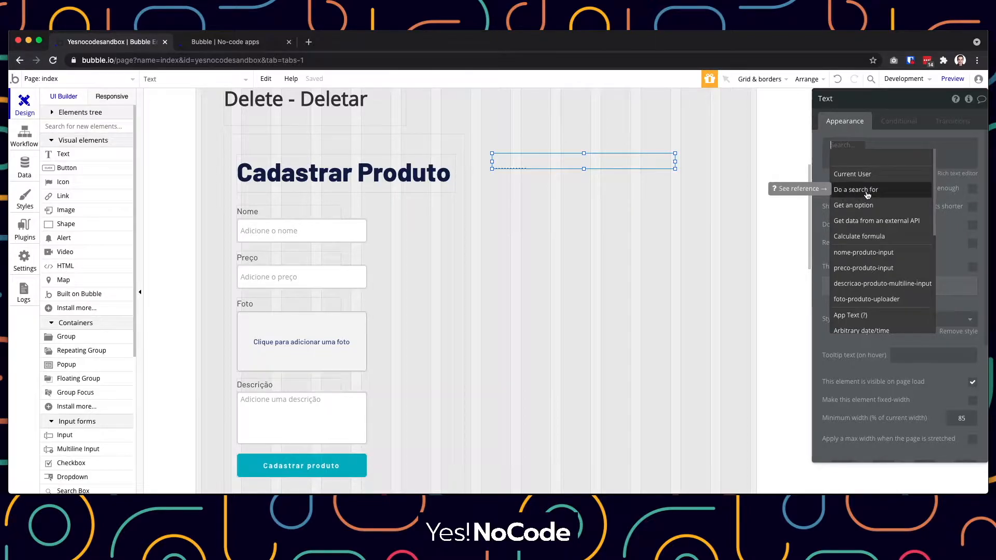
Use Do a search for as the text's dynamic data source, with Produtos as the type
{"action": "left_click", "coordinate": [860, 192]}
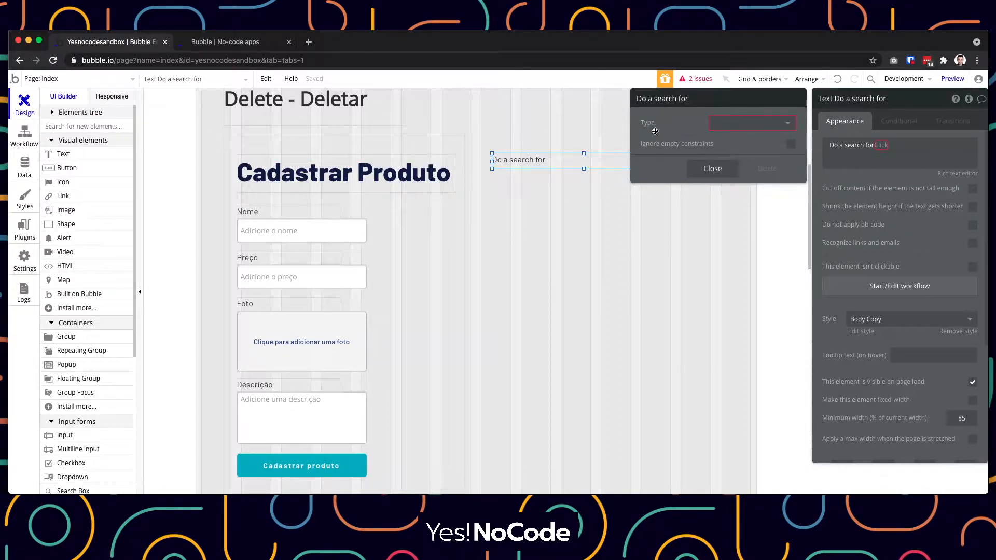
{"action": "left_click", "coordinate": [785, 126]}
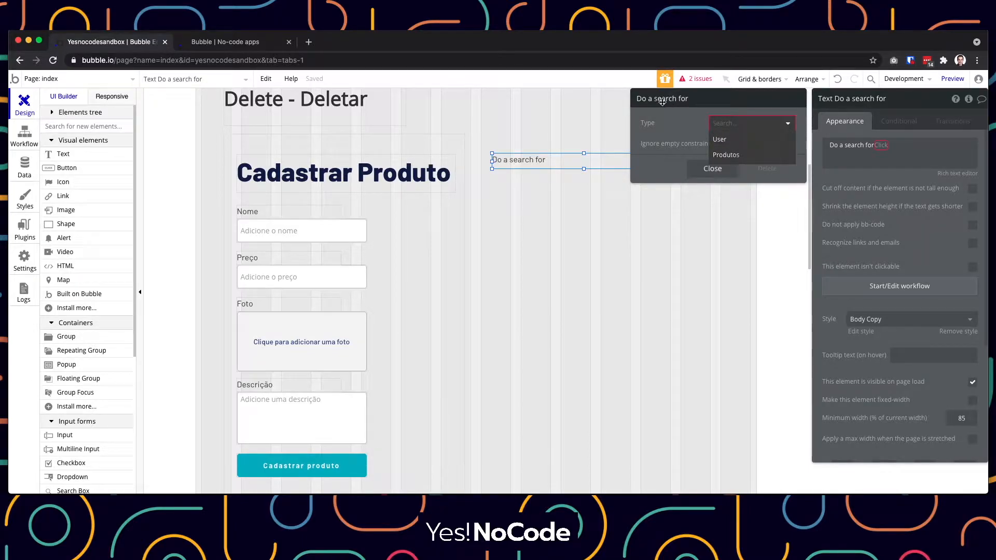
{"action": "left_click", "coordinate": [721, 155]}
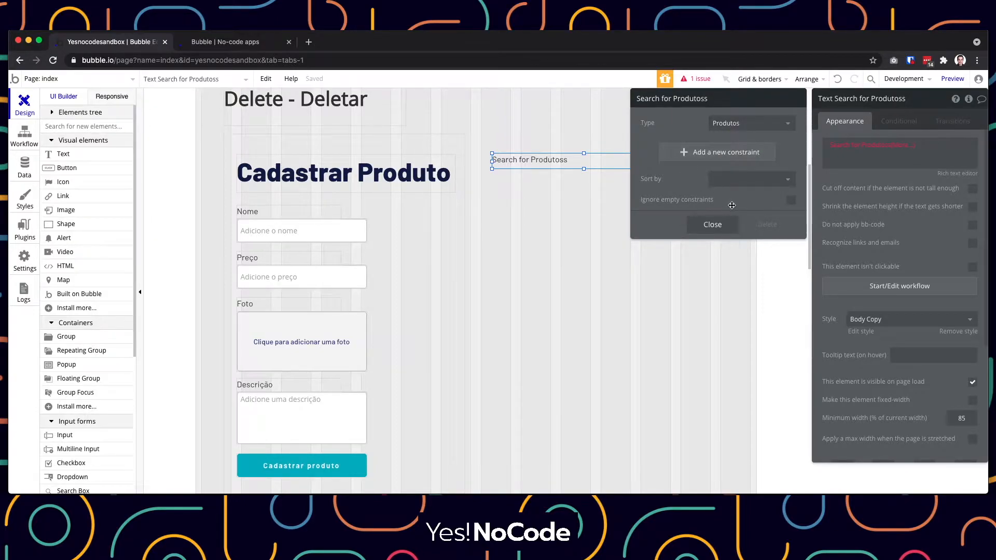
Add a constraint to the Produtos search requiring that Nome isn't empty
{"action": "left_click", "coordinate": [701, 164]}
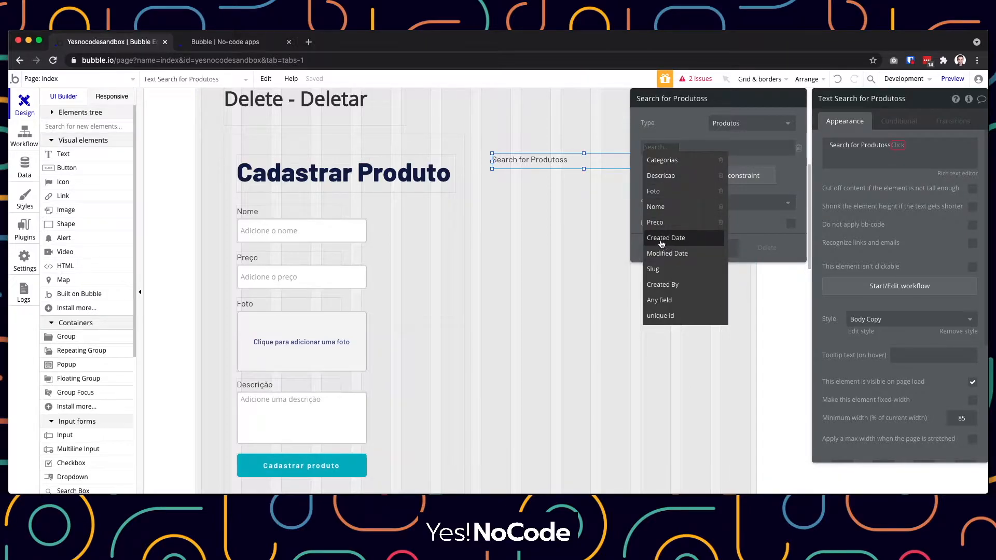
{"action": "mouse_move", "coordinate": [676, 243]}
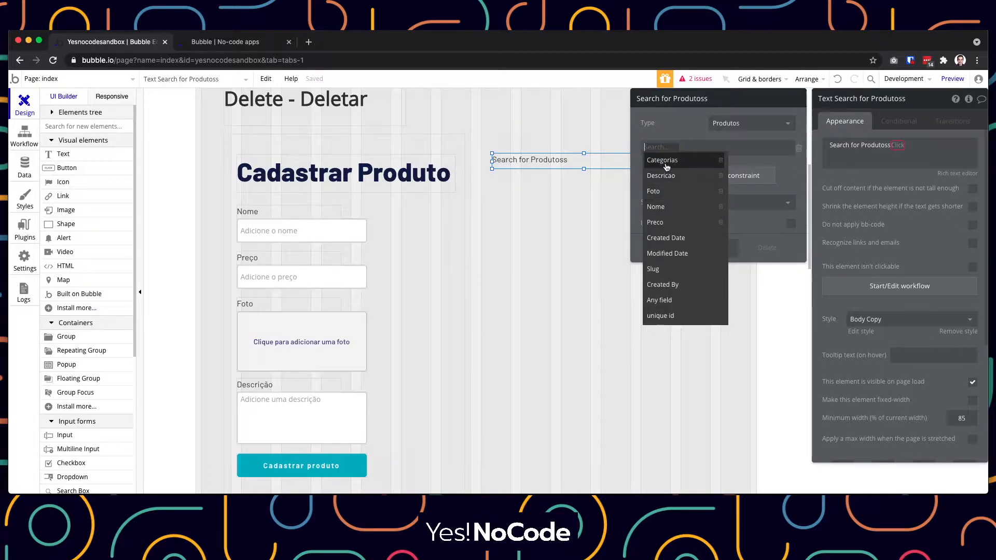
{"action": "left_click", "coordinate": [665, 209]}
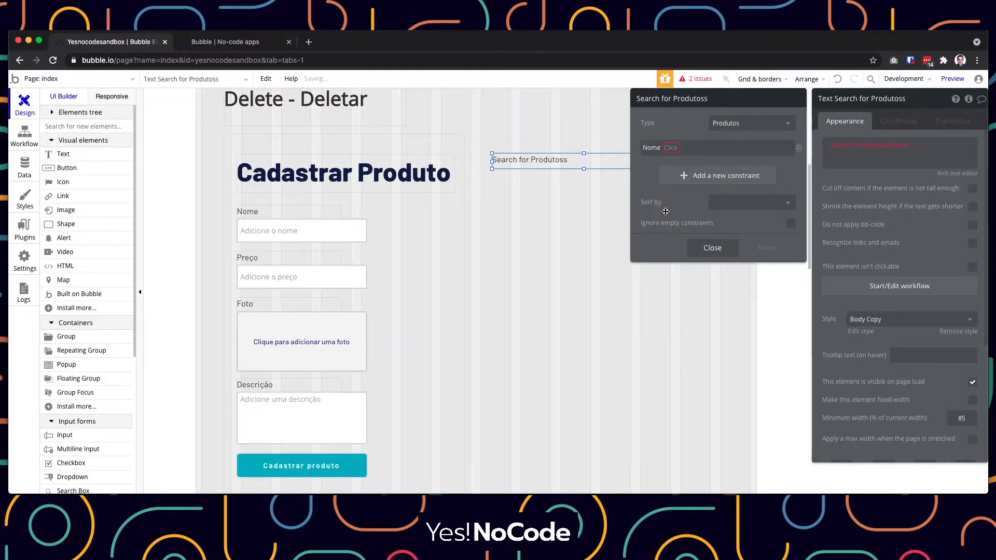
{"action": "left_click", "coordinate": [672, 149]}
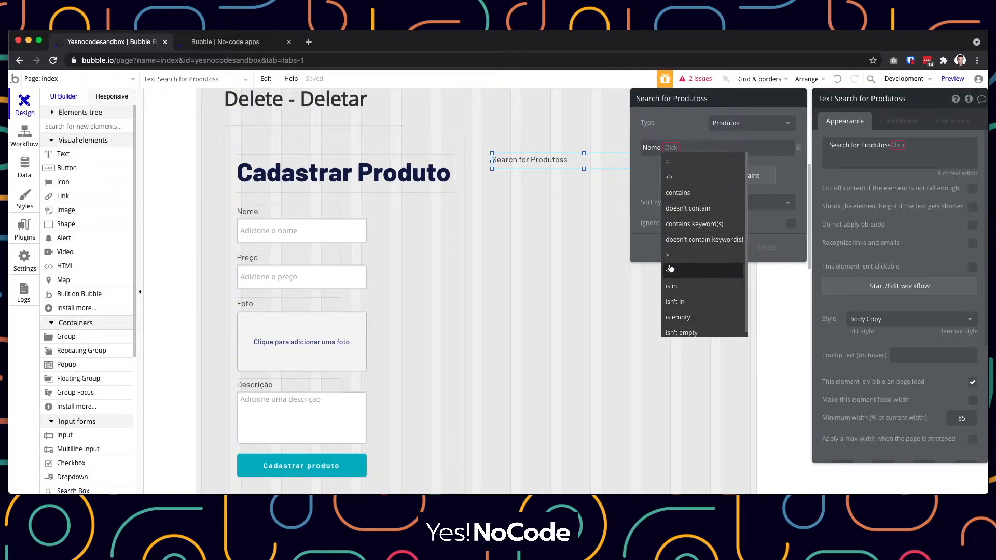
{"action": "left_click", "coordinate": [682, 329]}
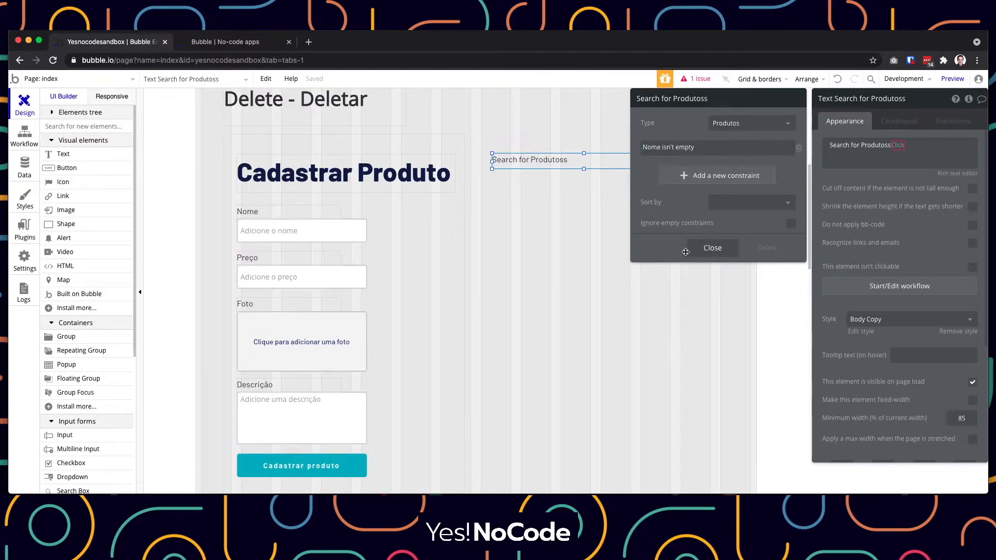
Sort the Produtos search by Nome with Descending set to "yes"
{"action": "left_click", "coordinate": [772, 205]}
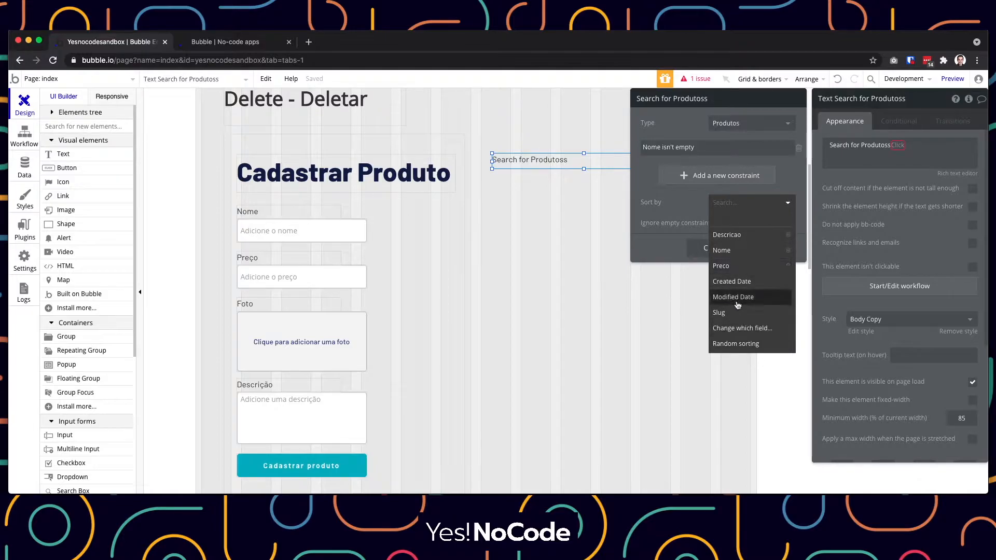
{"action": "left_click", "coordinate": [727, 253]}
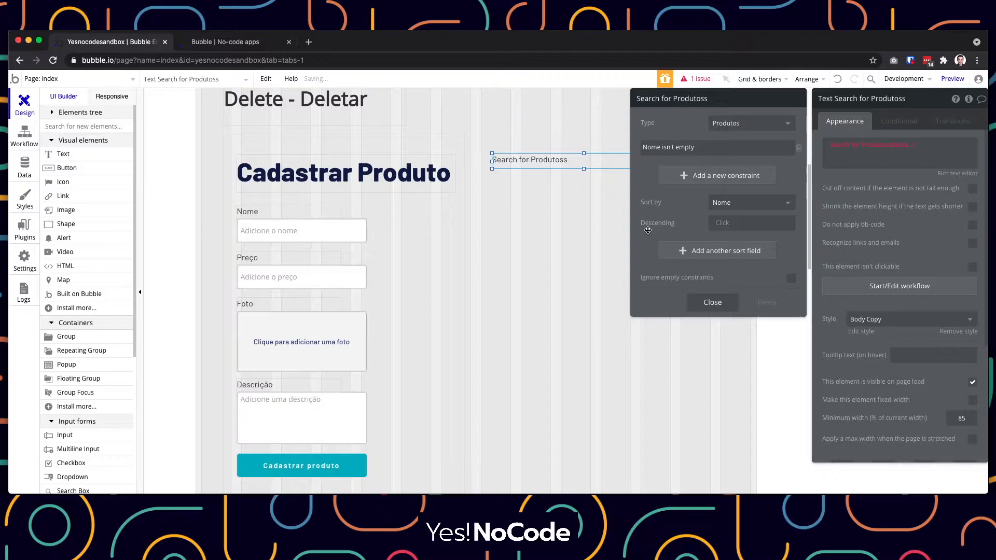
{"action": "left_click", "coordinate": [725, 223]}
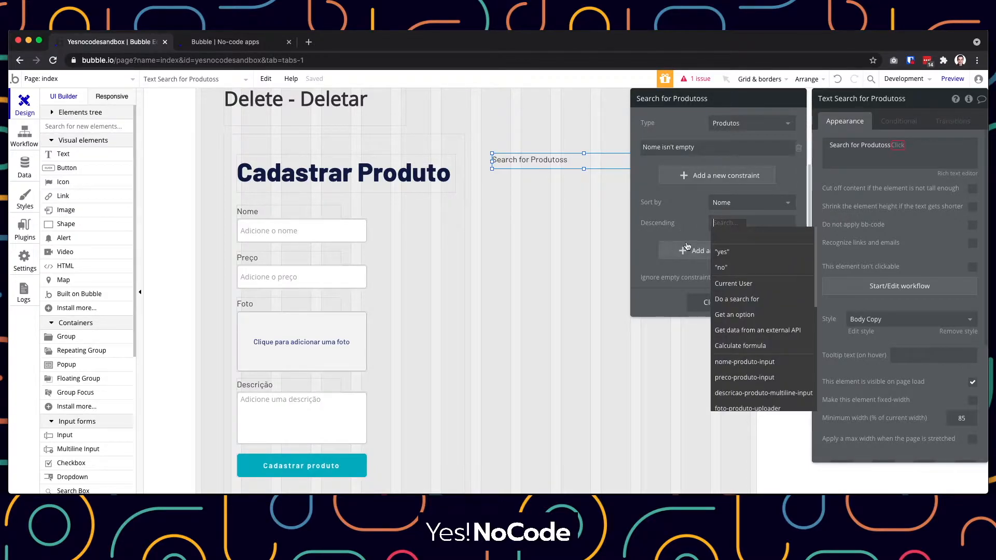
{"action": "left_click", "coordinate": [731, 254]}
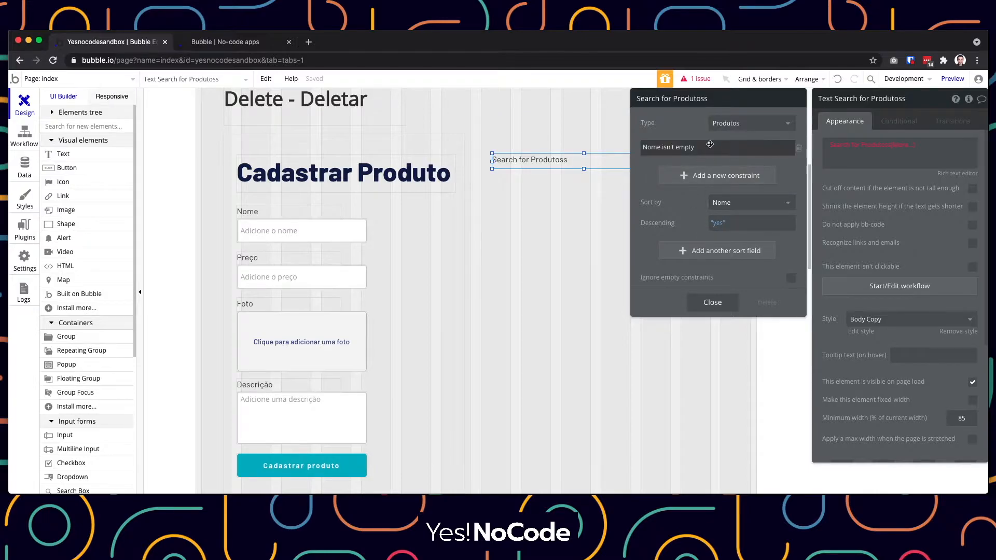
Remove the Nome constraint and clear the sort field from the Produtos search
{"action": "left_click", "coordinate": [798, 150]}
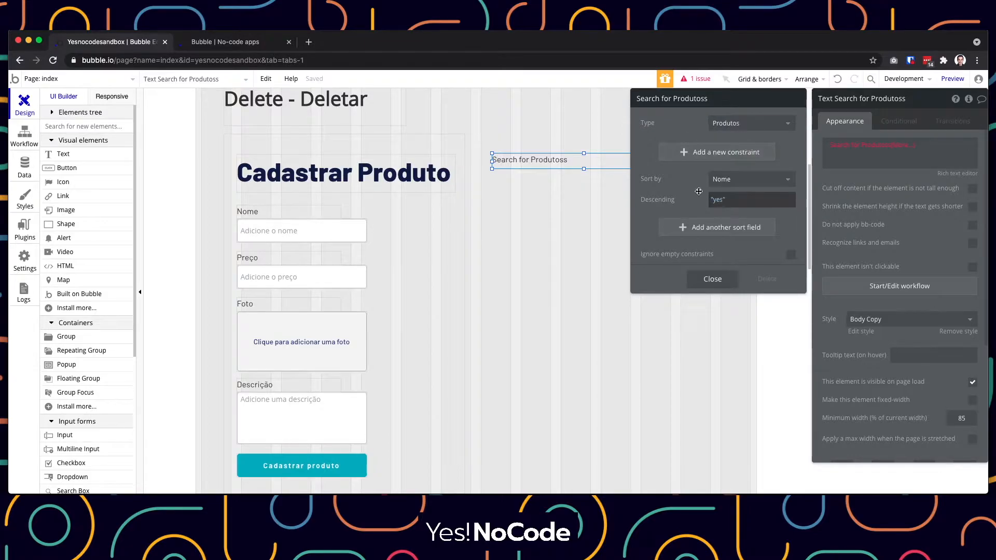
{"action": "left_click", "coordinate": [757, 182]}
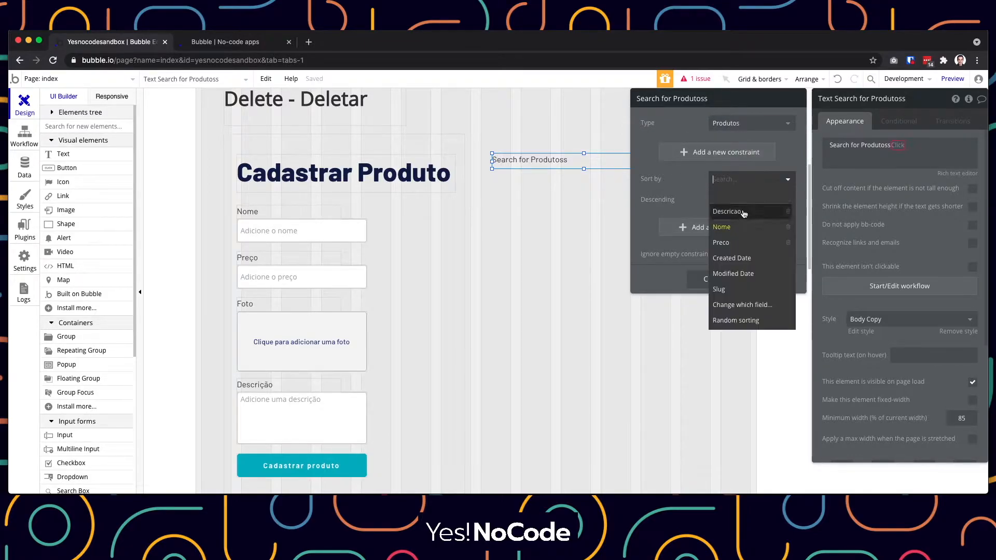
{"action": "left_click", "coordinate": [721, 180]}
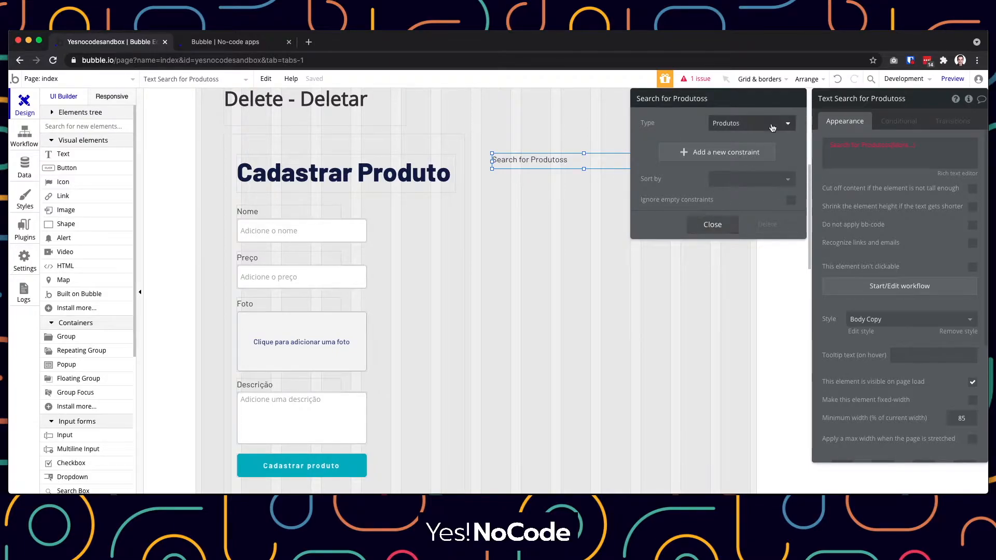
Close the search settings and examine the operators and Produtos fields that can extend the search expression
{"action": "left_click", "coordinate": [714, 228]}
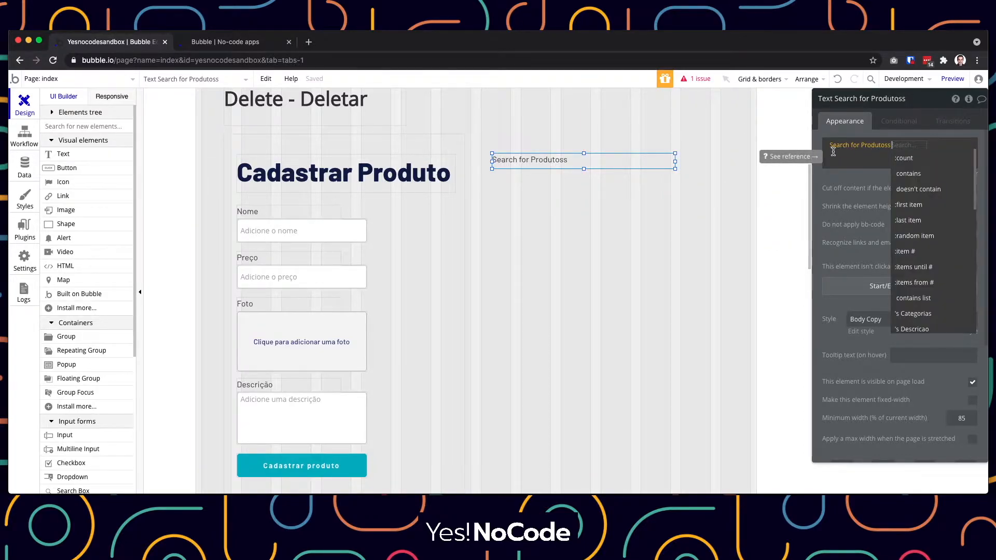
{"action": "scroll", "coordinate": [915, 261], "scroll_direction": "down", "scroll_amount": 3}
{"action": "scroll", "coordinate": [916, 261], "scroll_direction": "down", "scroll_amount": 5}
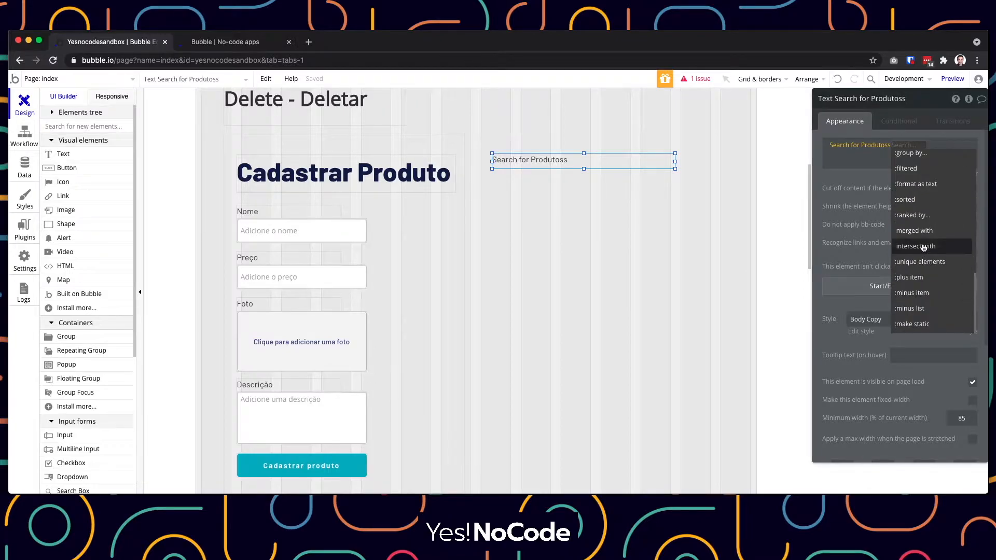
{"action": "scroll", "coordinate": [932, 261], "scroll_direction": "up", "scroll_amount": 8}
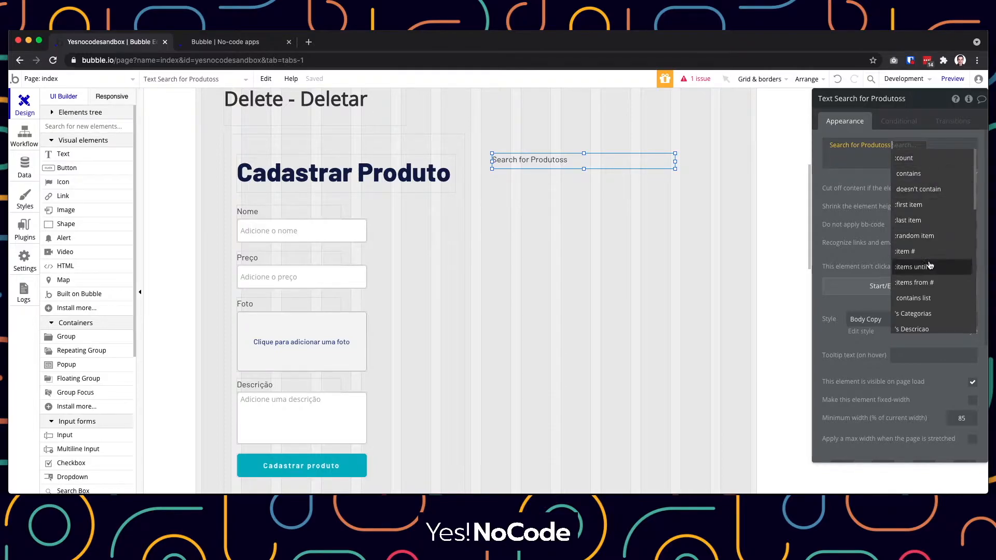
{"action": "scroll", "coordinate": [947, 274], "scroll_direction": "down", "scroll_amount": 6}
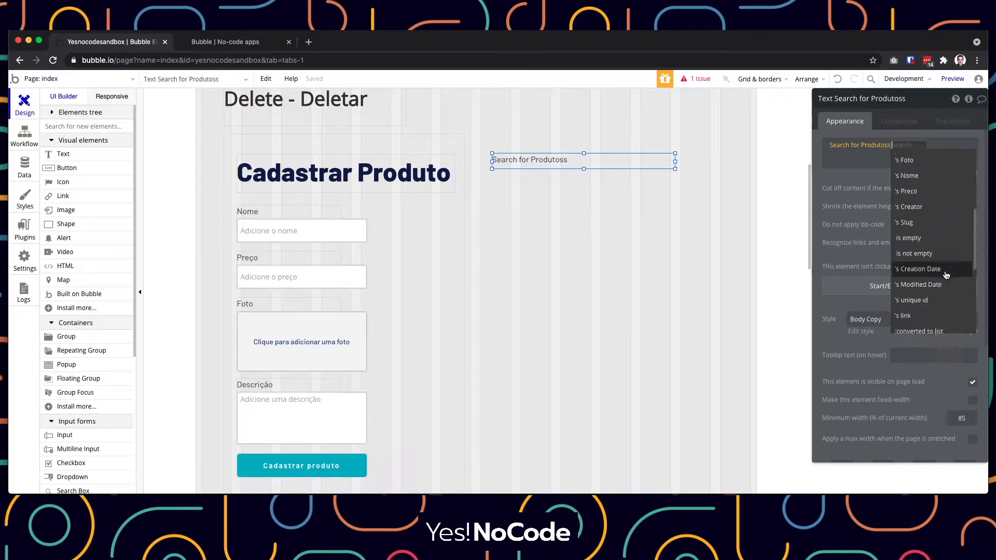
{"action": "scroll", "coordinate": [937, 196], "scroll_direction": "up", "scroll_amount": 6}
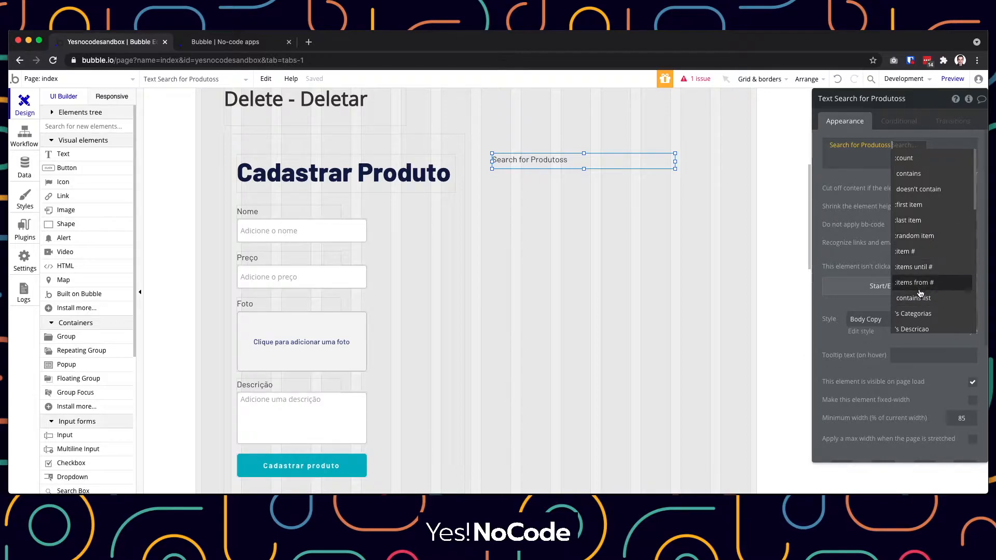
{"action": "scroll", "coordinate": [923, 292], "scroll_direction": "down", "scroll_amount": 1}
{"action": "scroll", "coordinate": [933, 278], "scroll_direction": "down", "scroll_amount": 1}
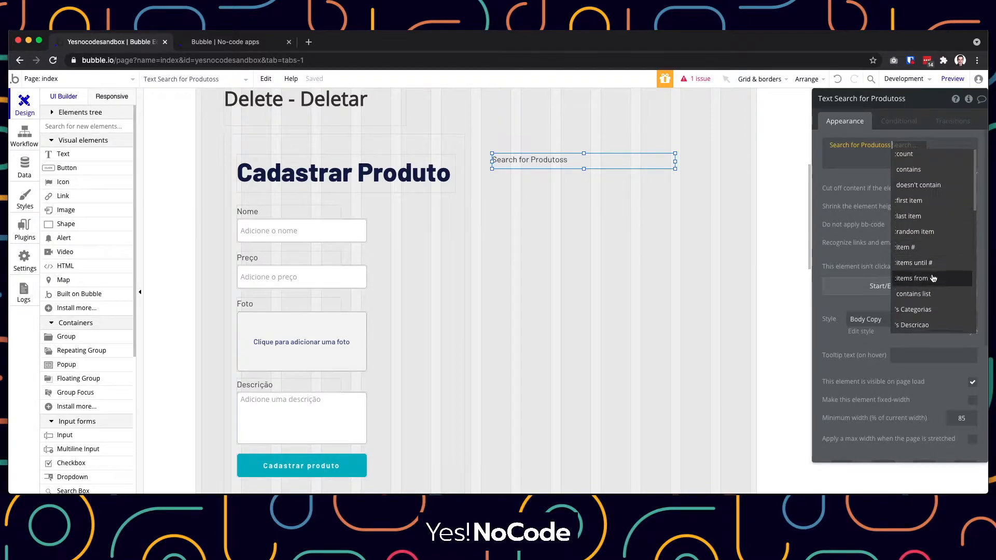
{"action": "scroll", "coordinate": [934, 278], "scroll_direction": "down", "scroll_amount": 2}
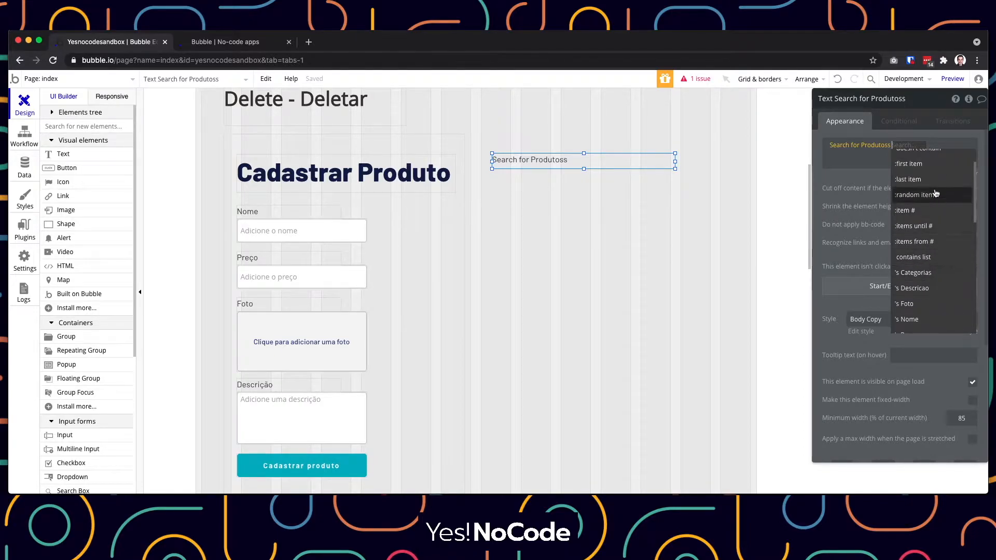
{"action": "scroll", "coordinate": [918, 298], "scroll_direction": "down", "scroll_amount": 2}
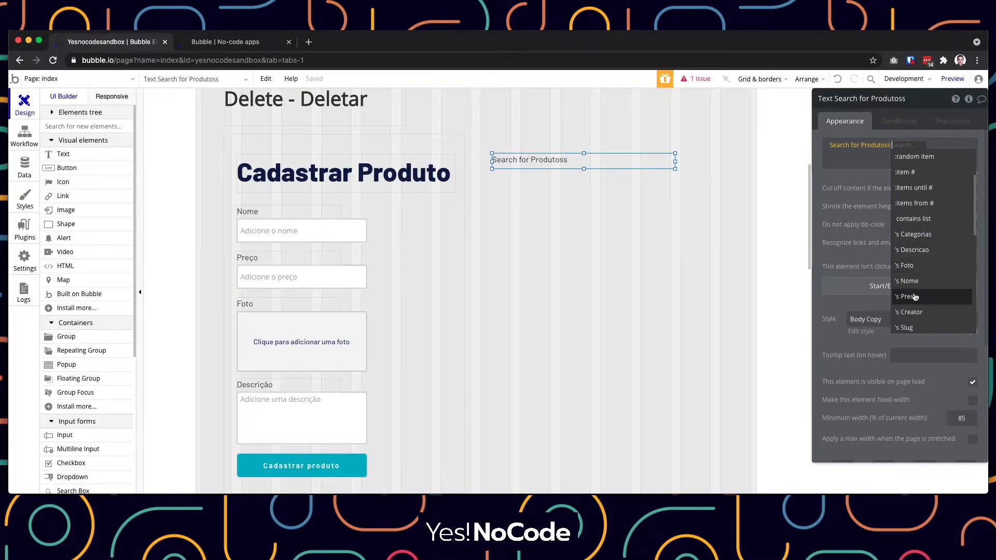
Extend the text element's Produtos search expression with the Nome field and review the search settings without adding constraints
{"action": "scroll", "coordinate": [926, 231], "scroll_direction": "down", "scroll_amount": 1}
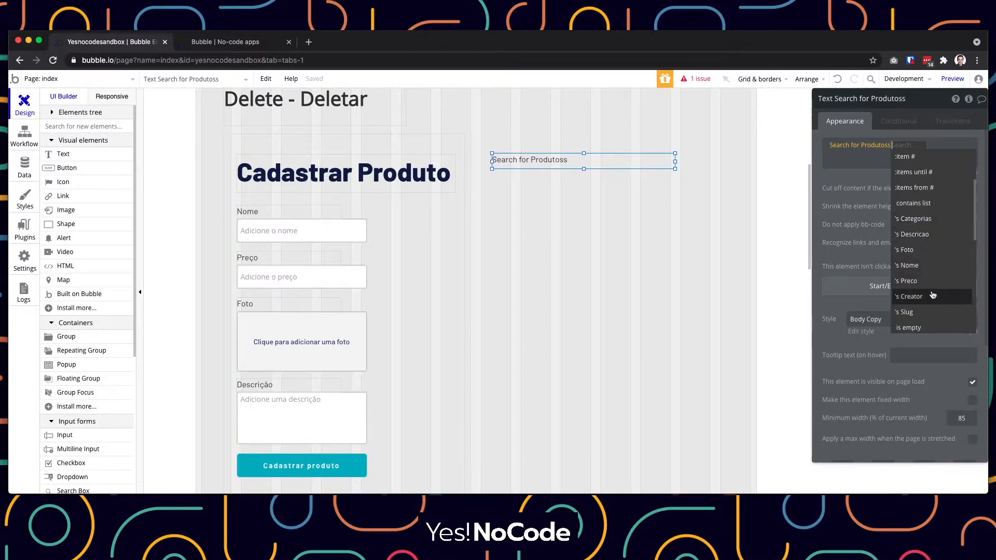
{"action": "scroll", "coordinate": [931, 285], "scroll_direction": "down", "scroll_amount": 1}
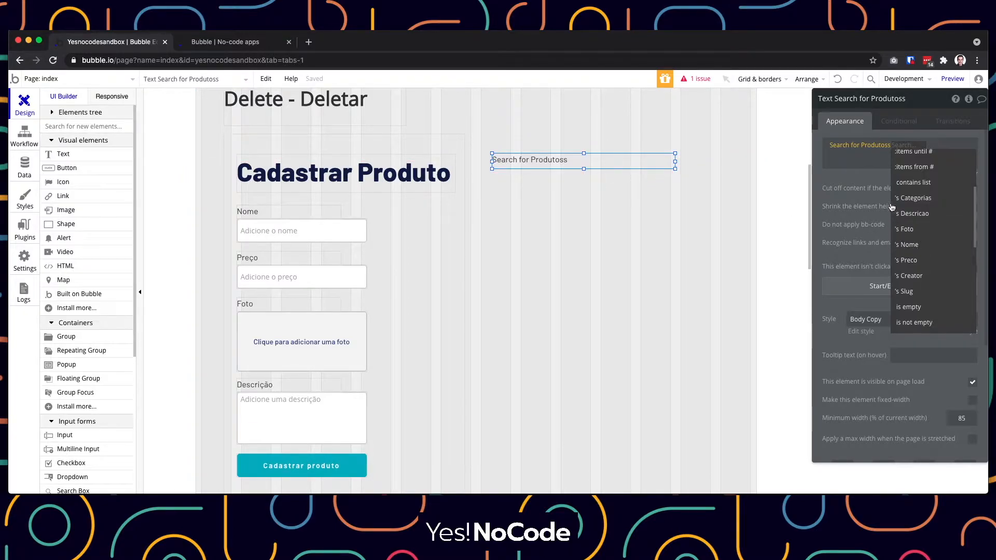
{"action": "left_click", "coordinate": [918, 246]}
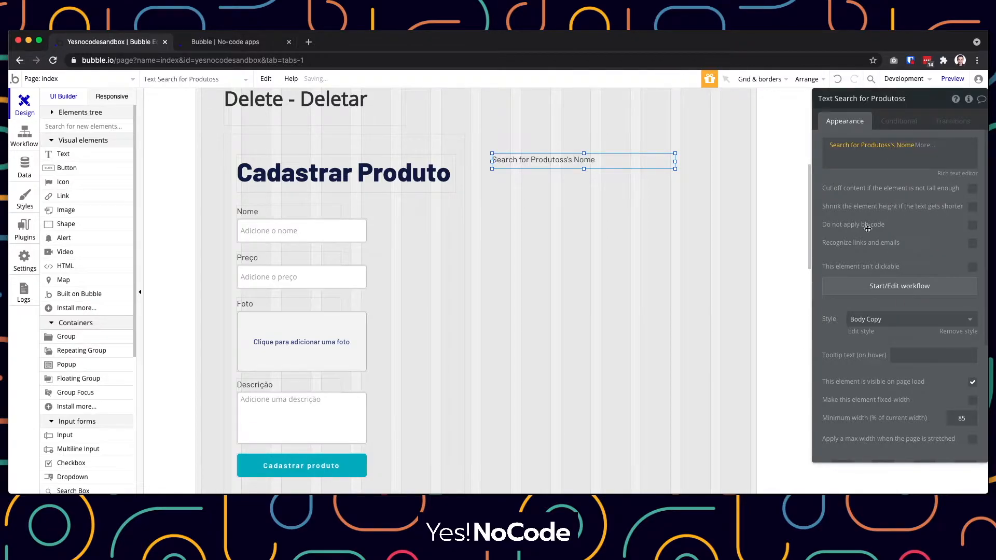
{"action": "left_click", "coordinate": [862, 146]}
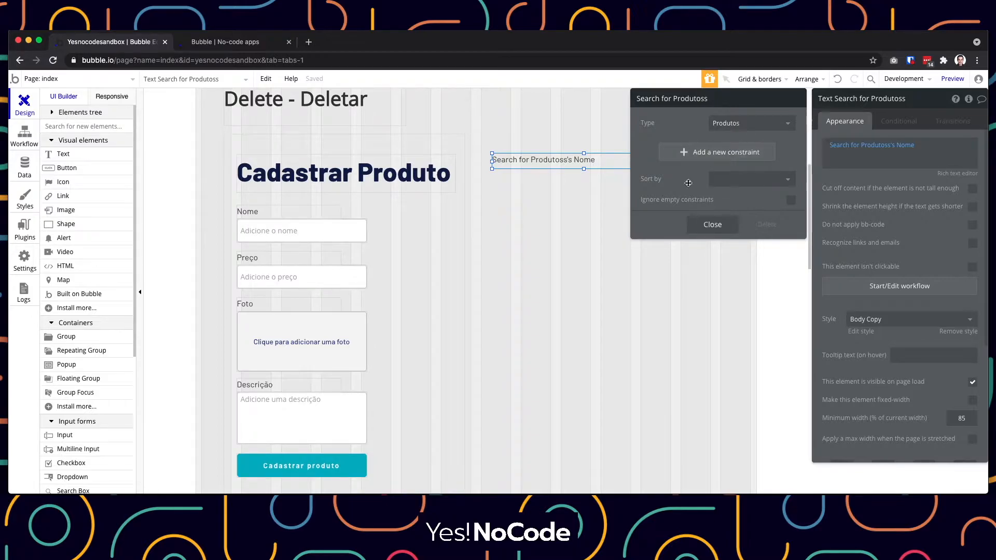
{"action": "left_click", "coordinate": [900, 153]}
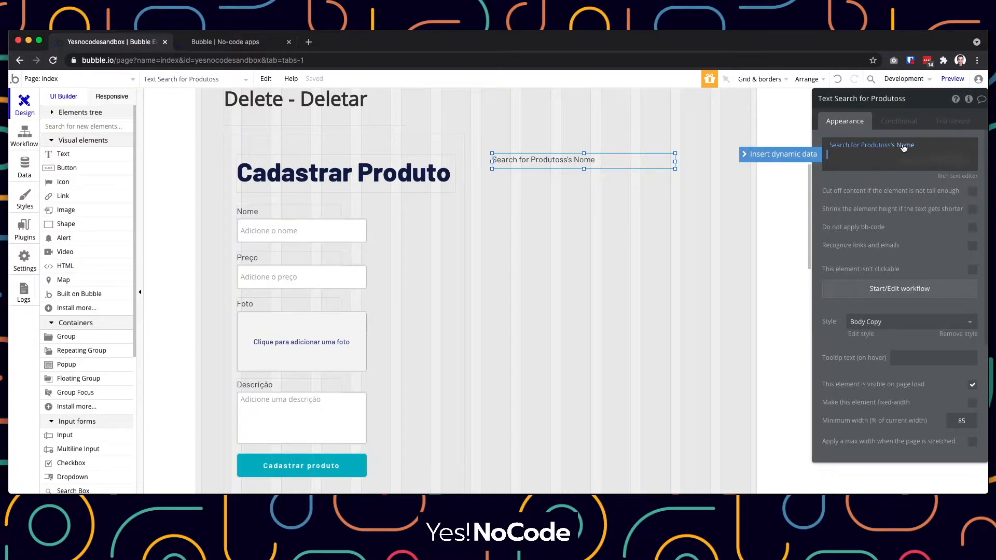
{"action": "left_click", "coordinate": [626, 220]}
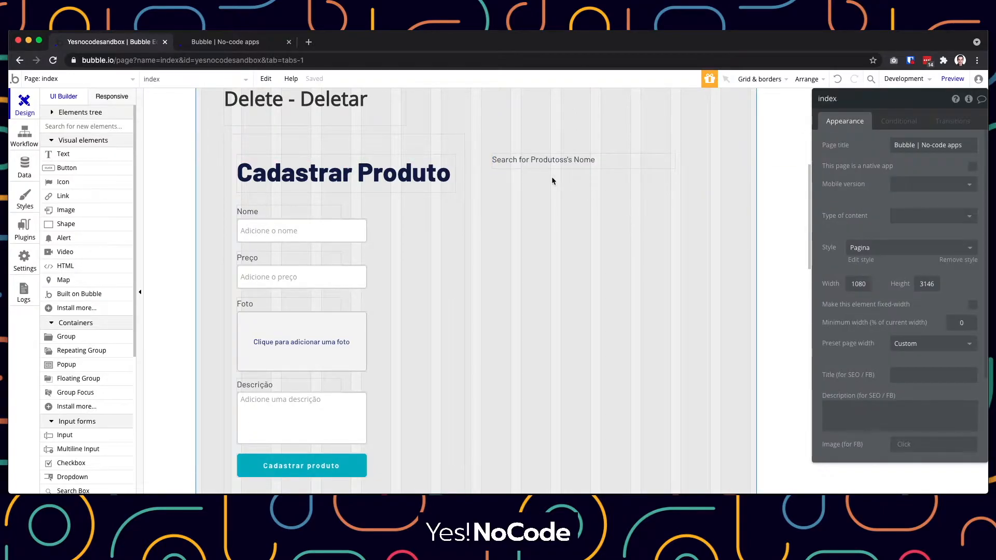
{"action": "left_click", "coordinate": [515, 165]}
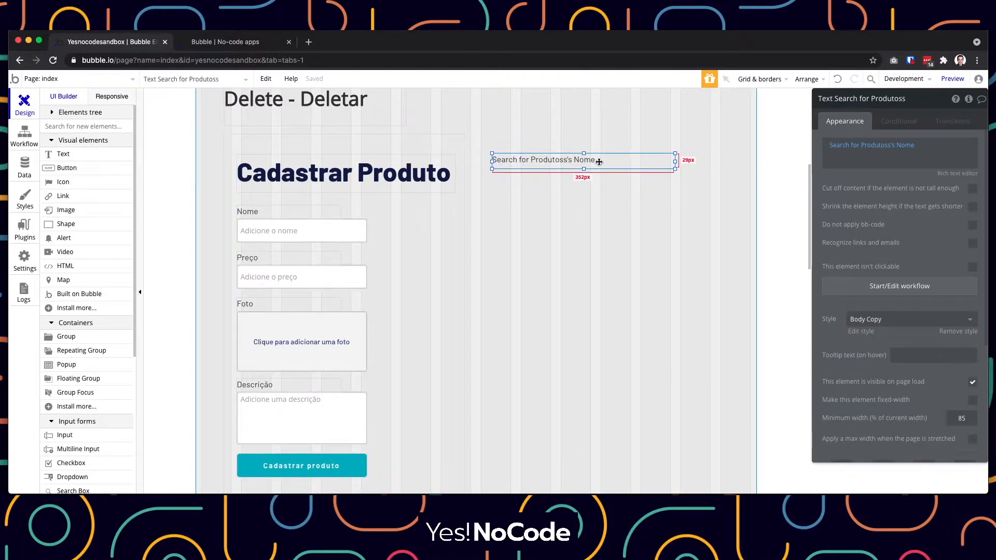
Preview the index page and examine the product names displayed beside the Cadastrar Produto form
{"action": "left_click", "coordinate": [953, 79]}
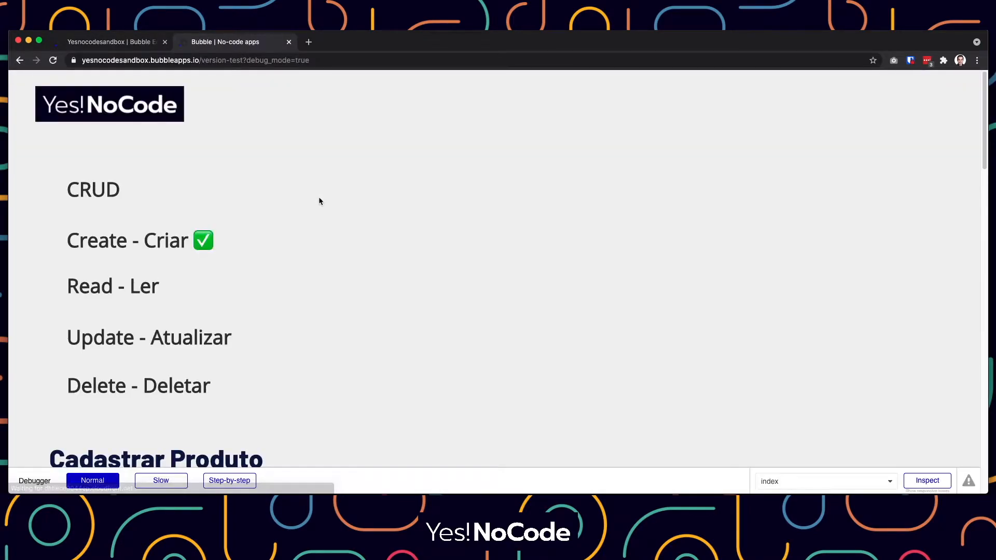
{"action": "scroll", "coordinate": [332, 200], "scroll_direction": "down", "scroll_amount": 15}
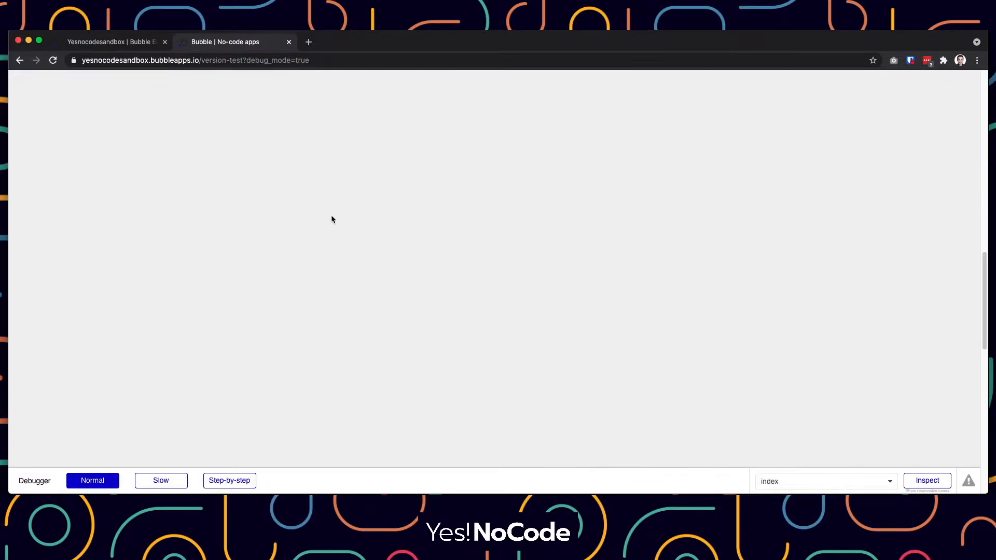
{"action": "scroll", "coordinate": [332, 219], "scroll_direction": "up", "scroll_amount": 10}
{"action": "left_click", "coordinate": [311, 251]}
{"action": "left_click_drag", "start_coordinate": [305, 251], "coordinate": [359, 251]}
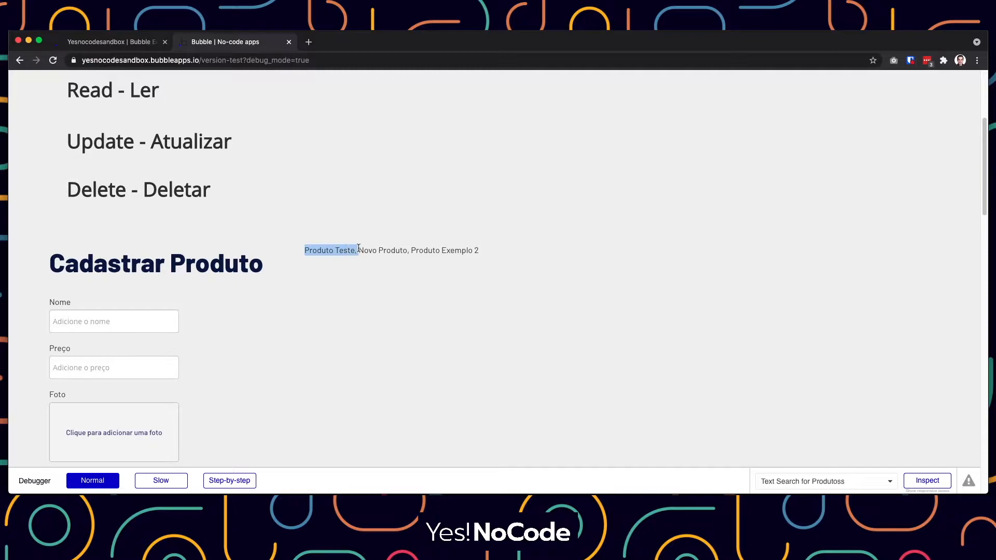
{"action": "left_click", "coordinate": [417, 250]}
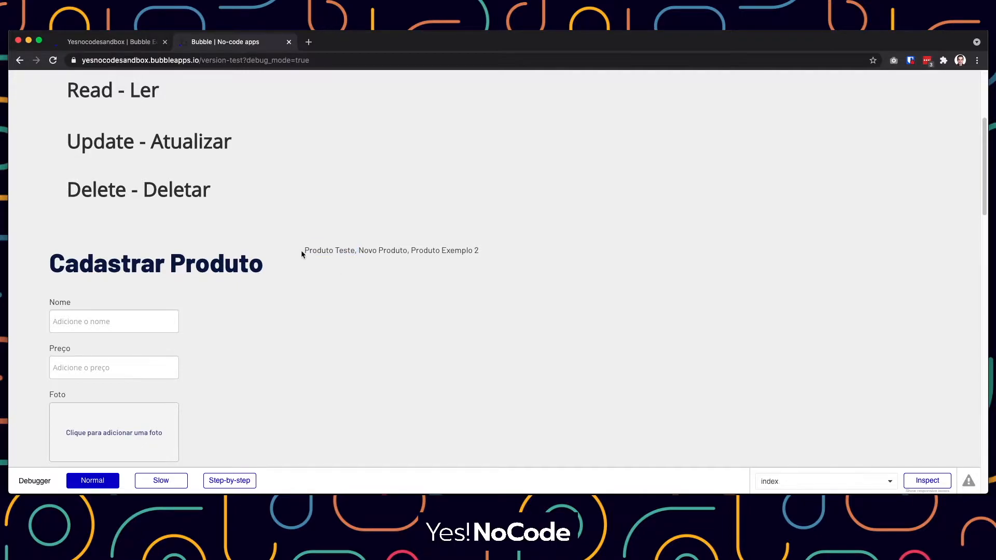
{"action": "triple_click", "coordinate": [481, 248]}
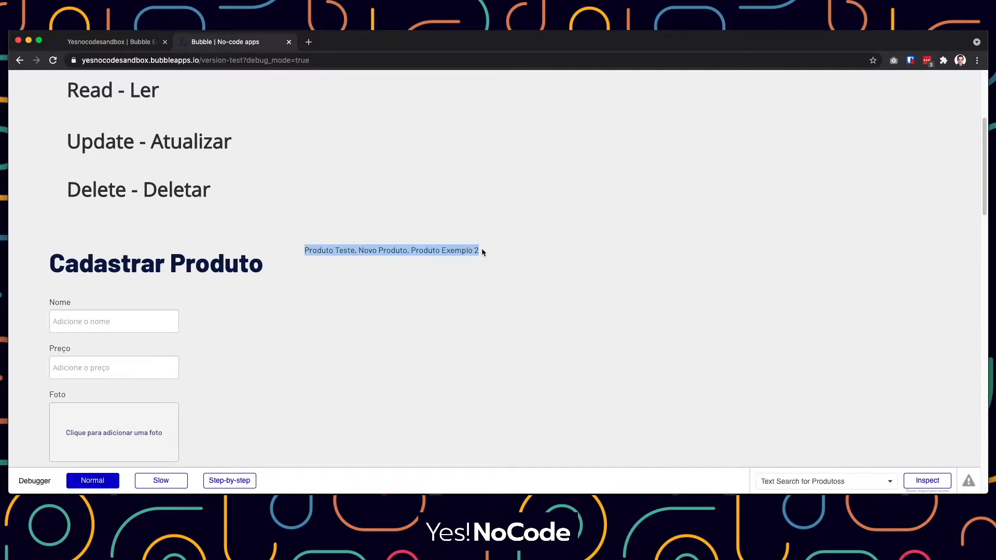
{"action": "left_click_drag", "start_coordinate": [306, 249], "coordinate": [477, 251]}
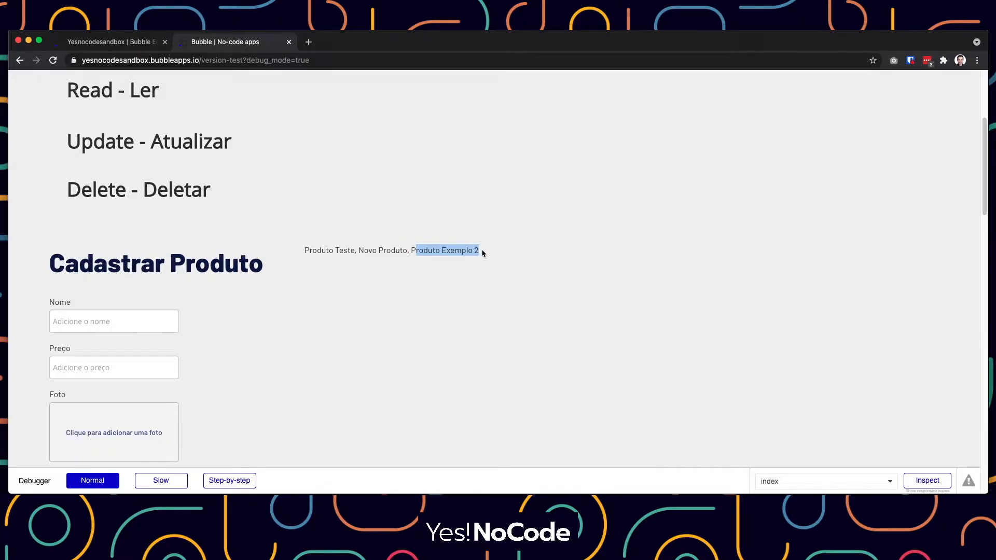
{"action": "left_click", "coordinate": [481, 253]}
Compare the text element's search expression in the editor with the list it renders on the preview page
{"action": "left_click", "coordinate": [128, 43]}
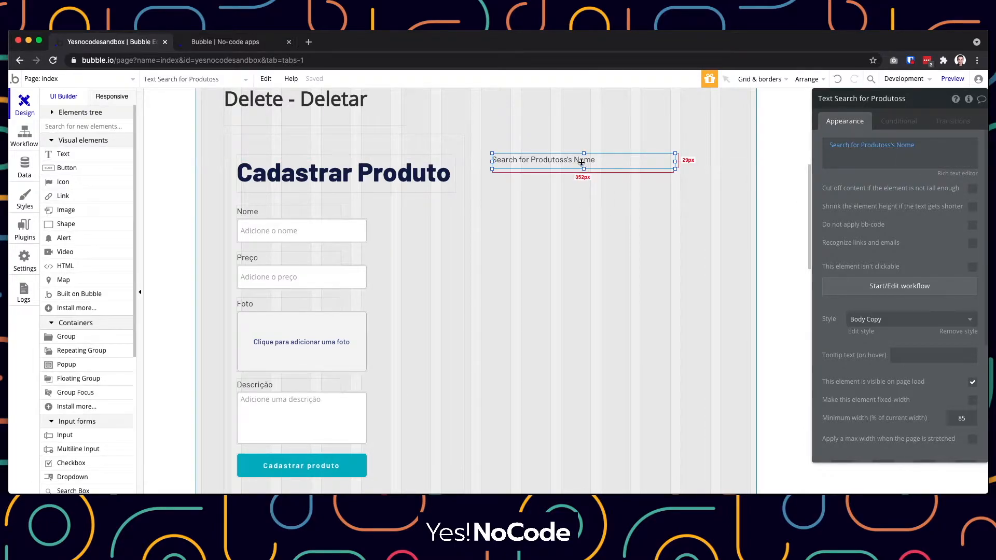
{"action": "left_click", "coordinate": [266, 43]}
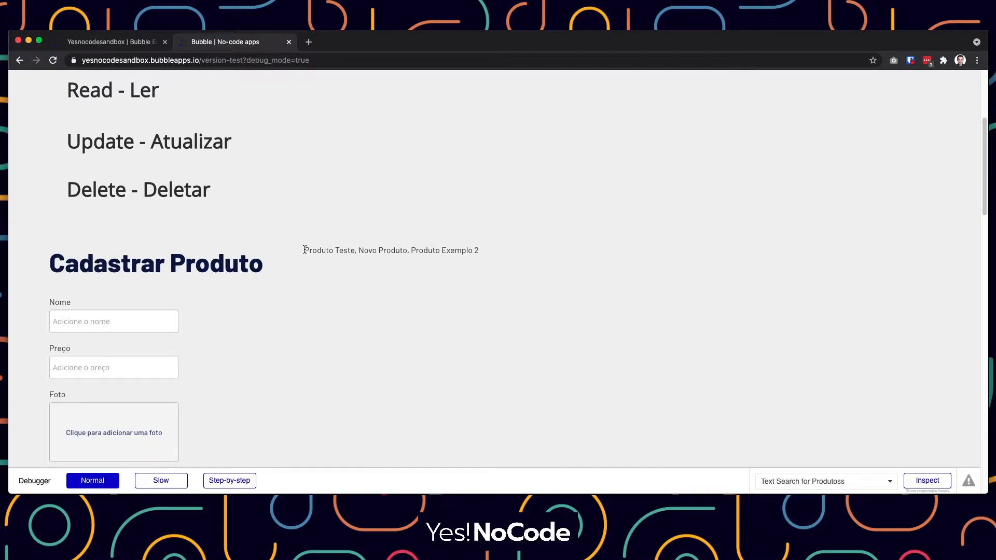
{"action": "mouse_move", "coordinate": [318, 250]}
{"action": "left_mouse_down"}
{"action": "mouse_move", "coordinate": [469, 252]}
{"action": "mouse_move", "coordinate": [304, 253]}
{"action": "left_mouse_up"}
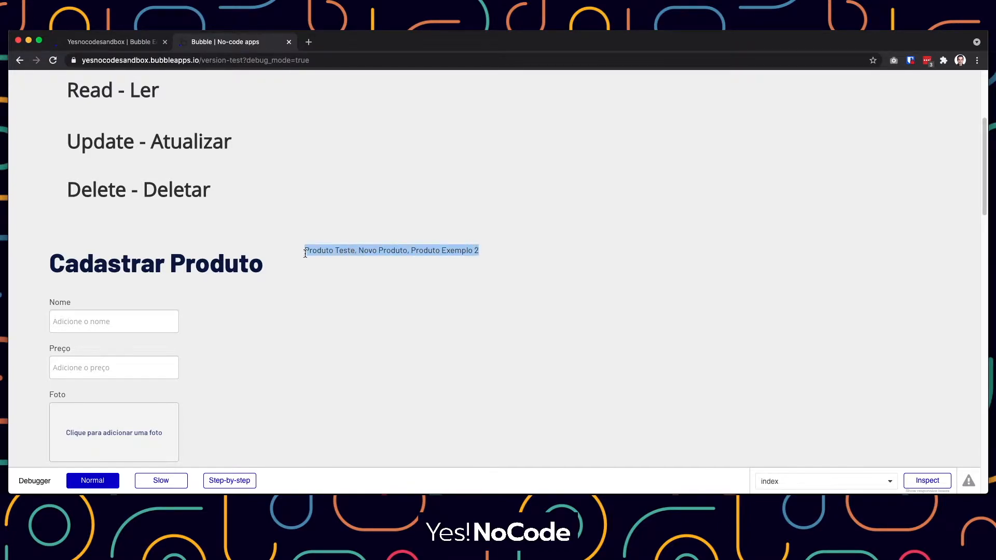
{"action": "left_click", "coordinate": [324, 269]}
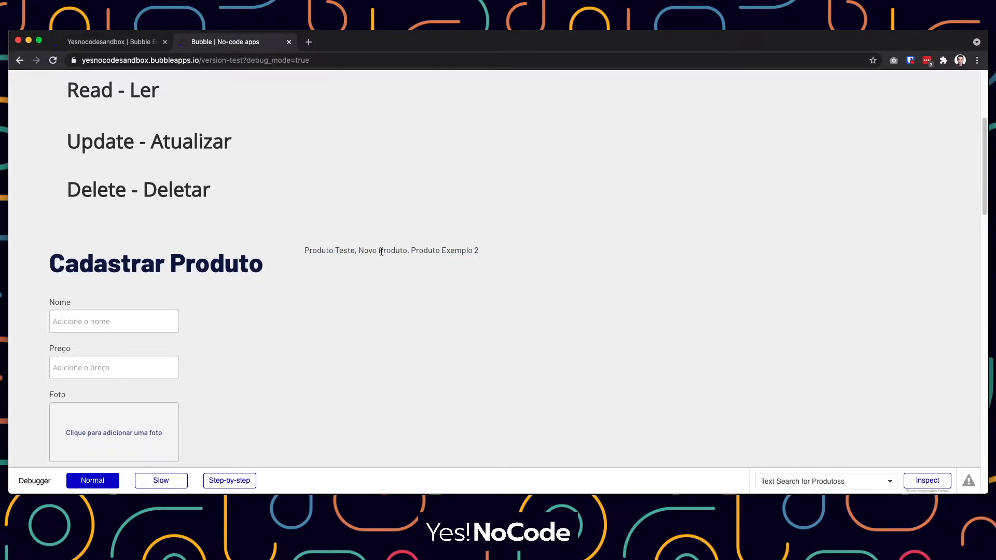
Append the ":first item" operator to the text element's Produtos Nome expression in the Bubble editor
{"action": "left_click", "coordinate": [100, 42]}
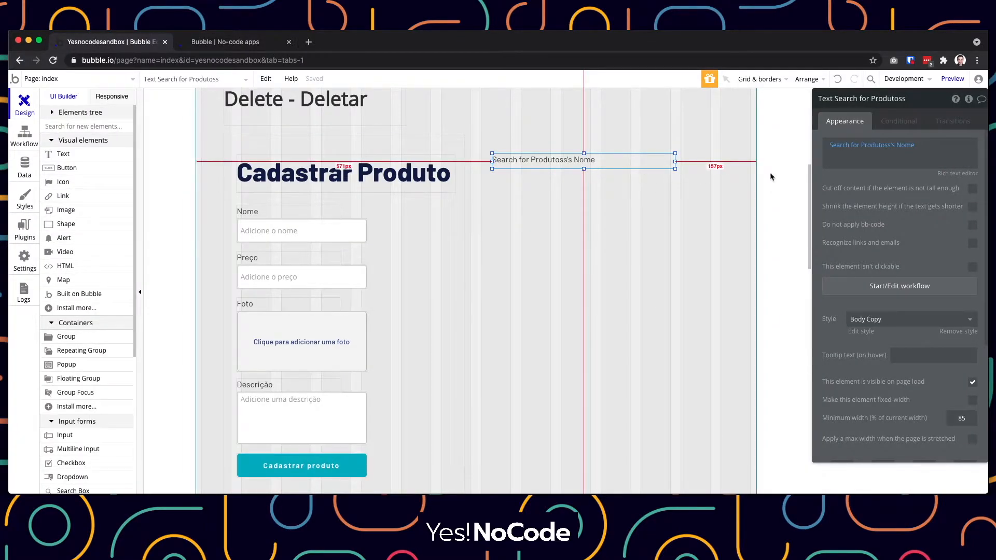
{"action": "mouse_move", "coordinate": [905, 150]}
{"action": "left_click", "coordinate": [906, 148]}
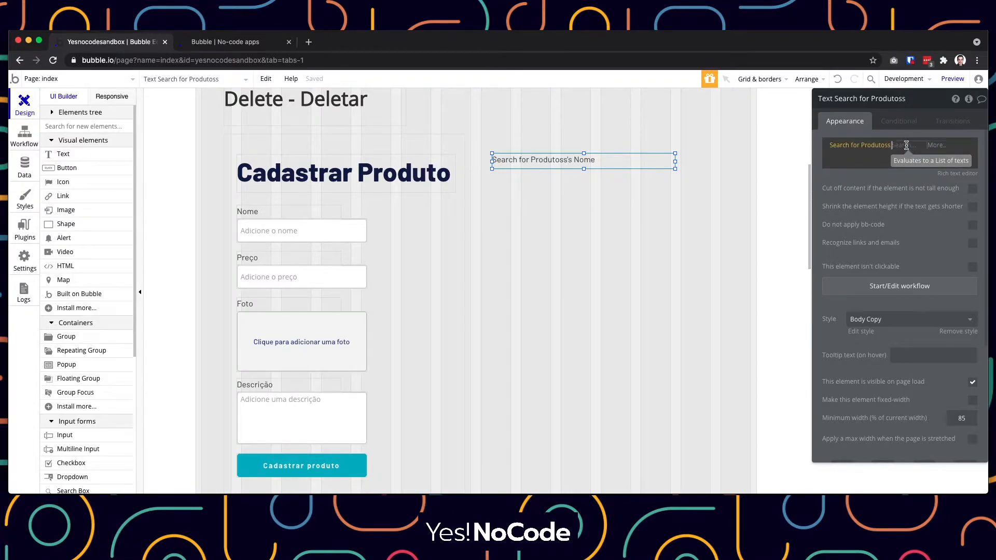
{"action": "left_click", "coordinate": [879, 155]}
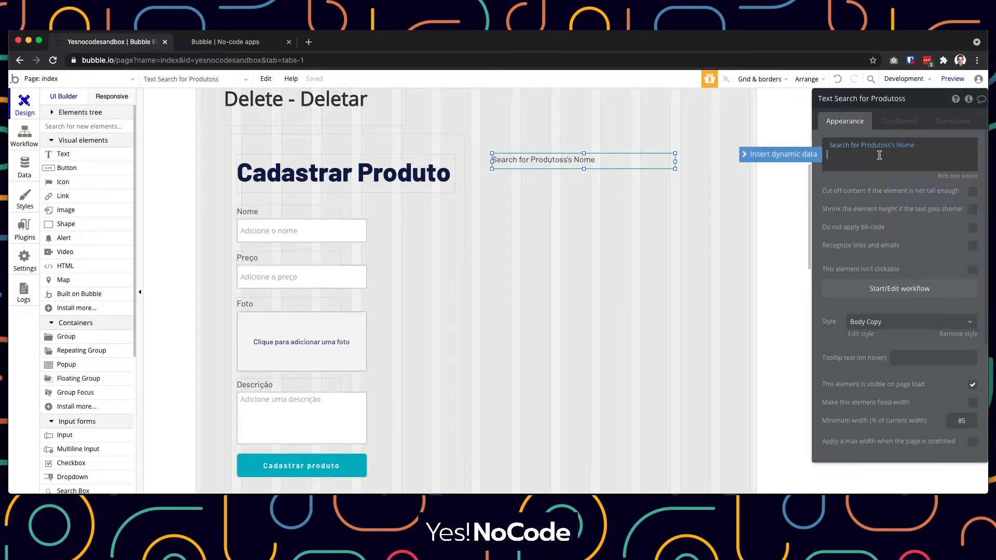
{"action": "left_click", "coordinate": [910, 149]}
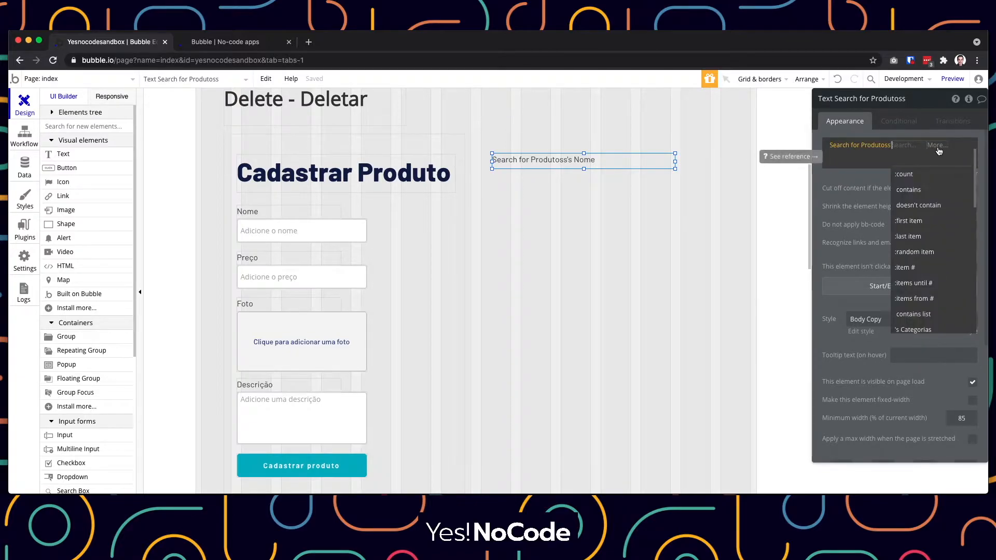
{"action": "left_click", "coordinate": [938, 149]}
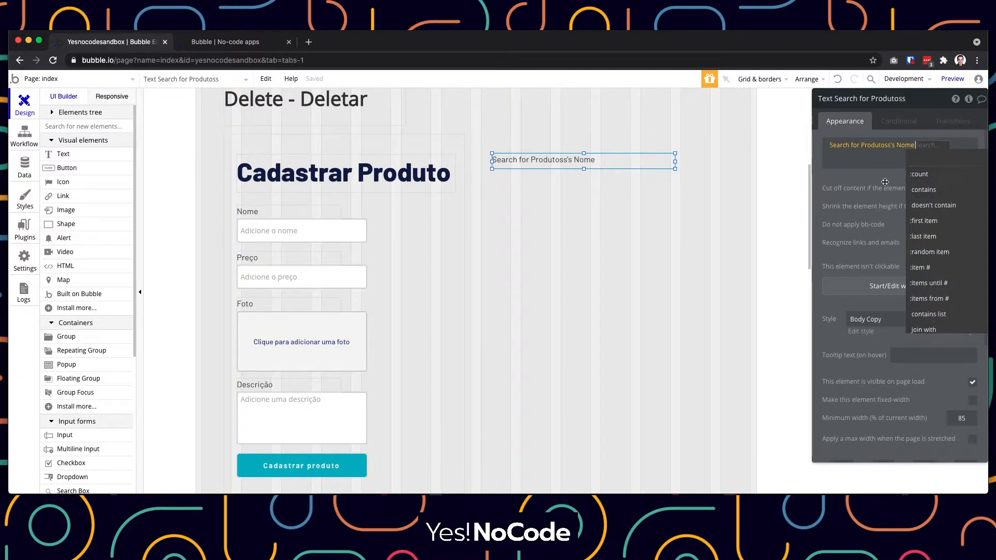
{"action": "left_click", "coordinate": [929, 222]}
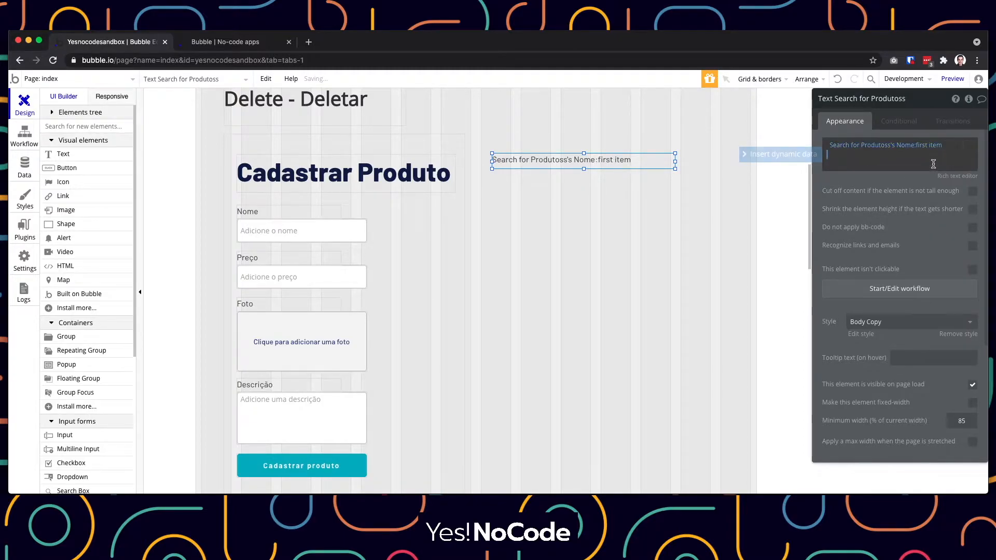
Preview the index page again and check which product name the text element displays
{"action": "left_click", "coordinate": [949, 79]}
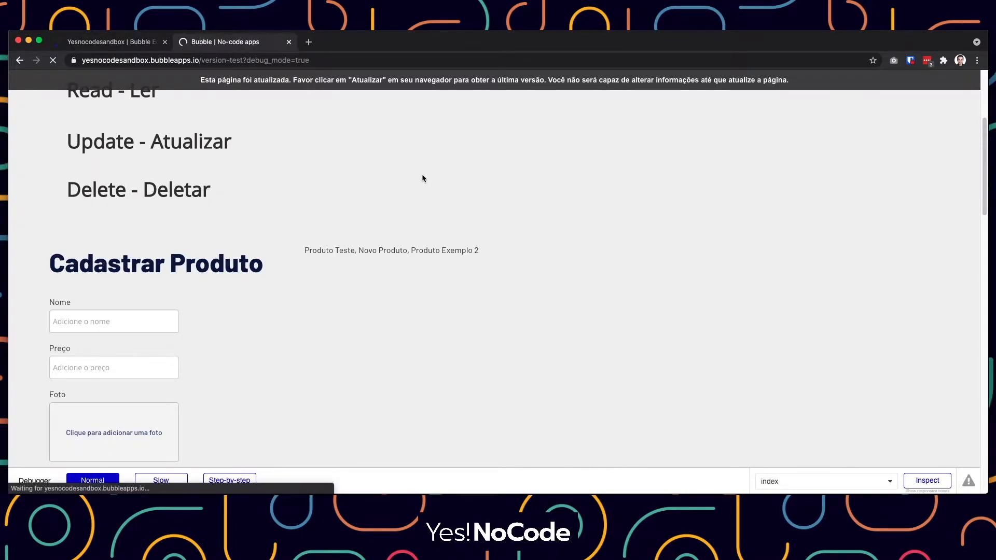
{"action": "scroll", "coordinate": [354, 258], "scroll_direction": "down", "scroll_amount": 6}
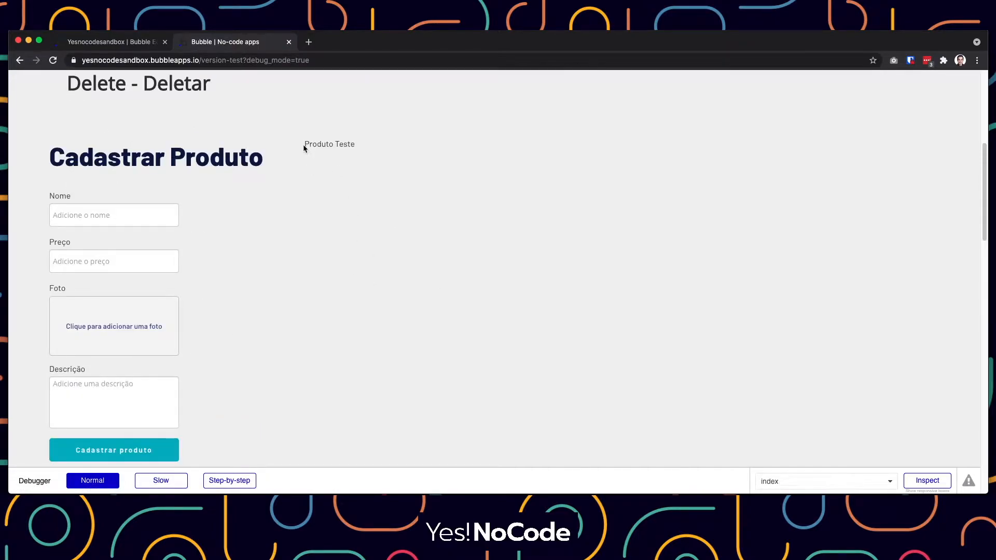
{"action": "left_click_drag", "start_coordinate": [324, 146], "coordinate": [353, 146]}
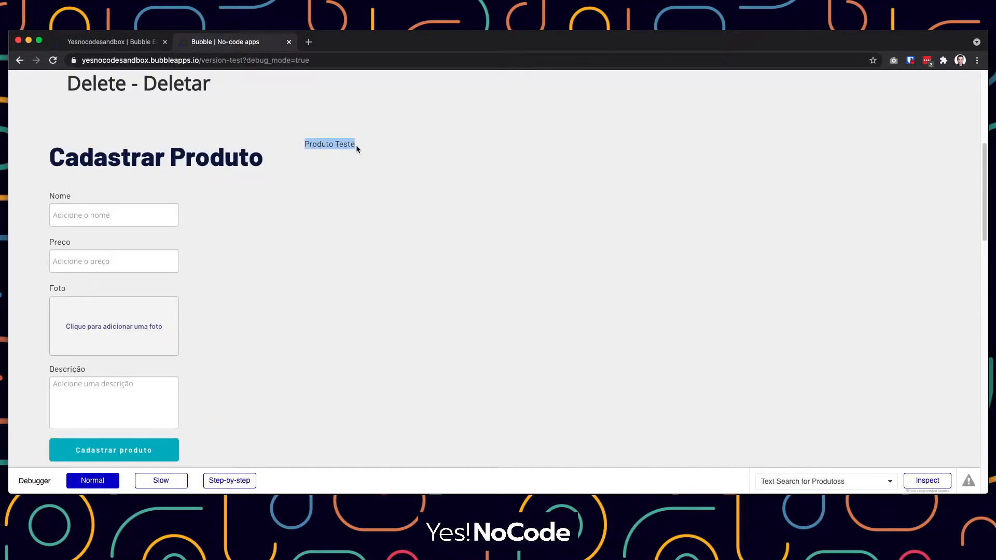
{"action": "left_click", "coordinate": [356, 149]}
{"action": "mouse_move", "coordinate": [304, 144]}
{"action": "left_mouse_down"}
{"action": "mouse_move", "coordinate": [354, 144]}
{"action": "mouse_move", "coordinate": [291, 151]}
{"action": "mouse_move", "coordinate": [305, 147]}
{"action": "left_mouse_up"}
{"action": "left_click", "coordinate": [393, 145]}
{"action": "left_click_drag", "start_coordinate": [366, 144], "coordinate": [310, 145]}
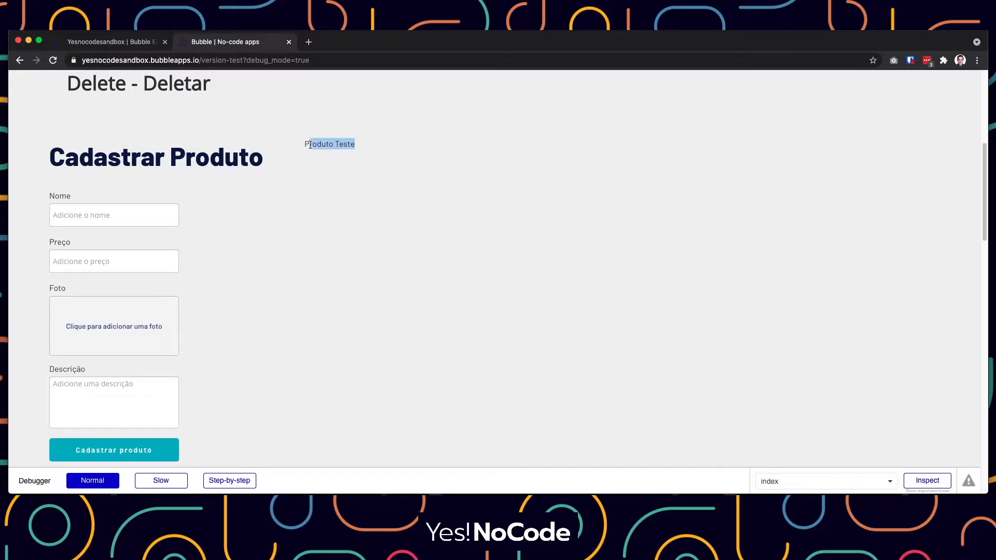
{"action": "left_click", "coordinate": [361, 143]}
Return to the Bubble editor and move the Produtos search text element slightly lower beside the form
{"action": "left_click", "coordinate": [103, 41]}
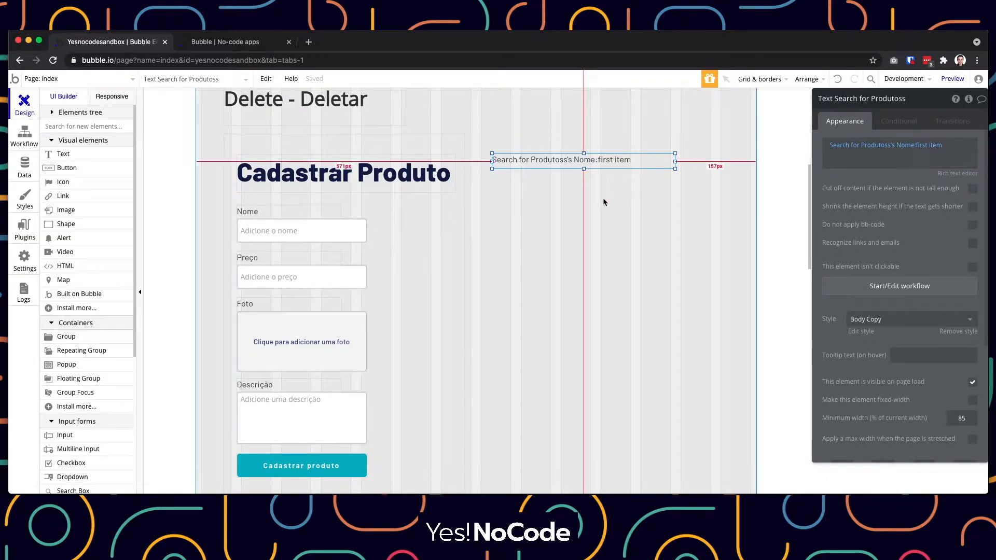
{"action": "left_click", "coordinate": [539, 205]}
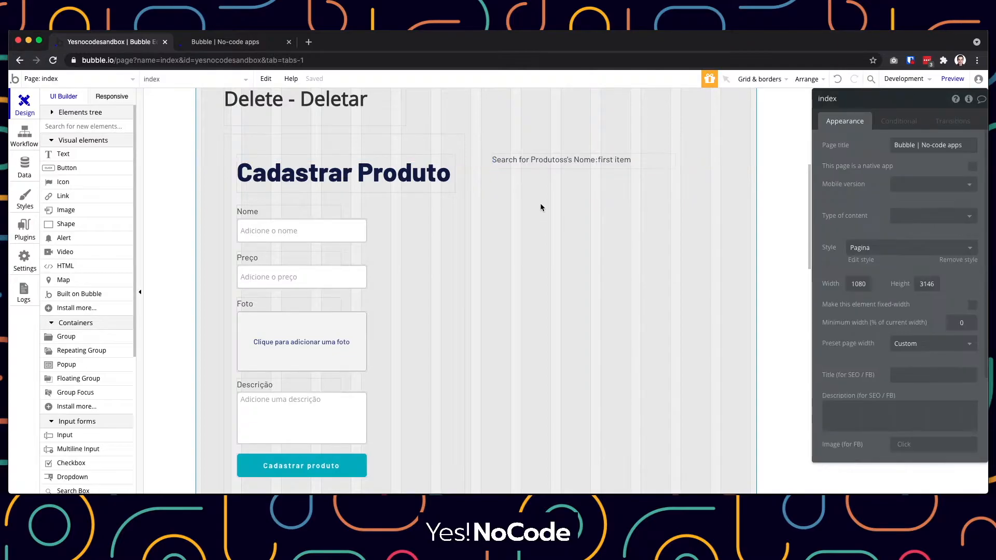
{"action": "left_click", "coordinate": [531, 162]}
{"action": "left_click_drag", "start_coordinate": [530, 161], "coordinate": [518, 197]}
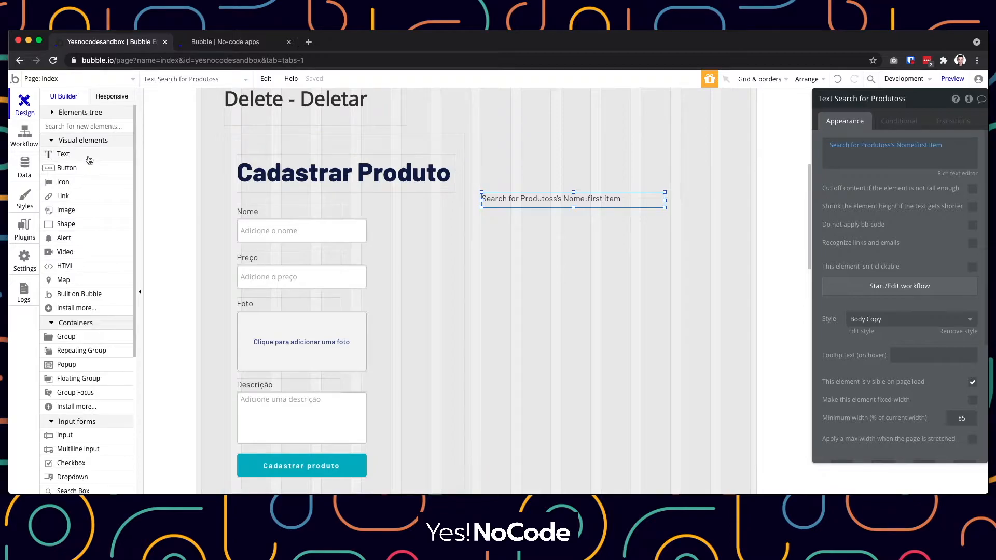
Draw a button about 184 by 49 px directly below the Produtos search text element
{"action": "left_click", "coordinate": [60, 168]}
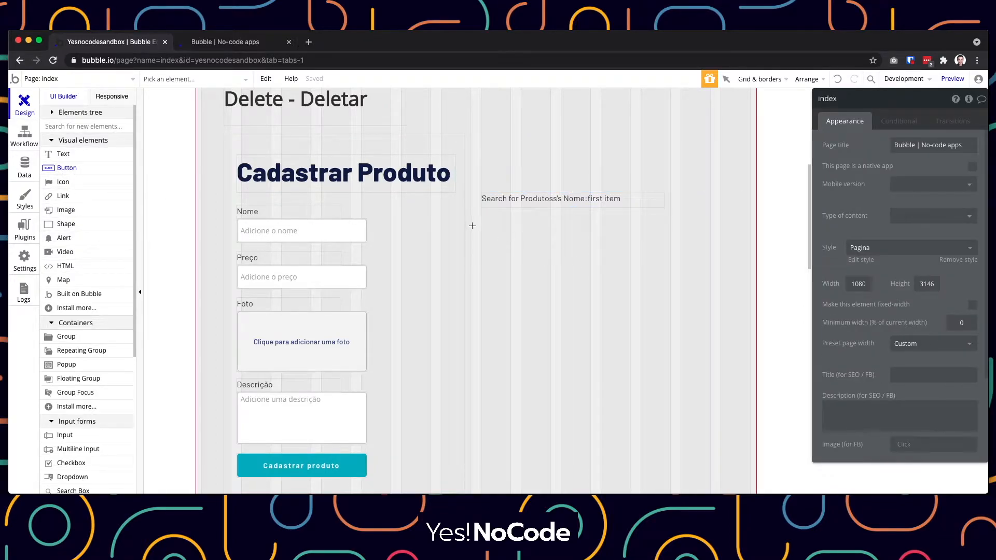
{"action": "left_click_drag", "start_coordinate": [484, 218], "coordinate": [595, 252]}
{"action": "left_click_drag", "start_coordinate": [583, 244], "coordinate": [579, 244]}
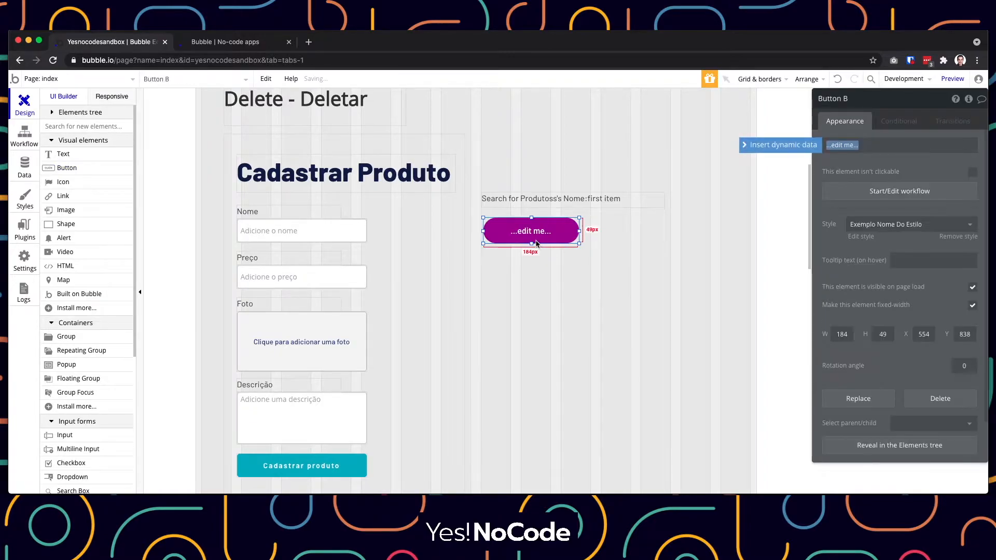
Replace the new button's label with a dynamic "Do a search for" expression of type Produtos
{"action": "left_click", "coordinate": [784, 146]}
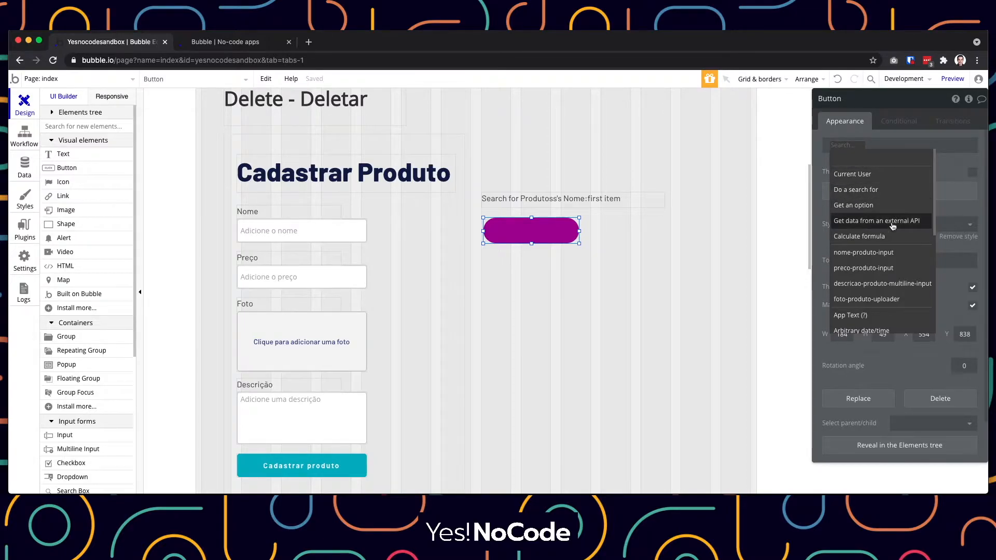
{"action": "left_click", "coordinate": [871, 190]}
{"action": "left_click", "coordinate": [768, 123]}
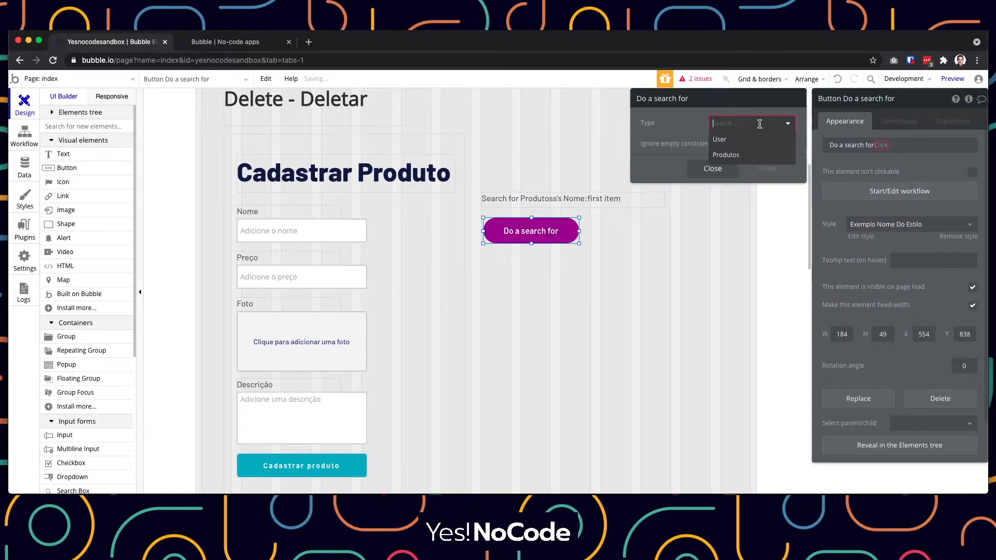
{"action": "left_click", "coordinate": [745, 161]}
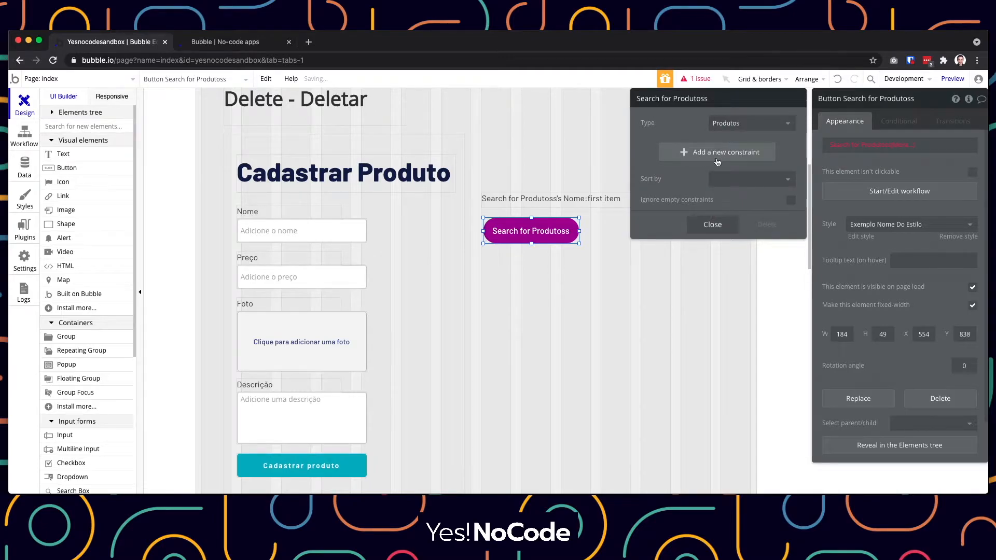
Finish the unconstrained Produtos search in the button label and extend the expression with the Preco field
{"action": "left_click", "coordinate": [714, 226]}
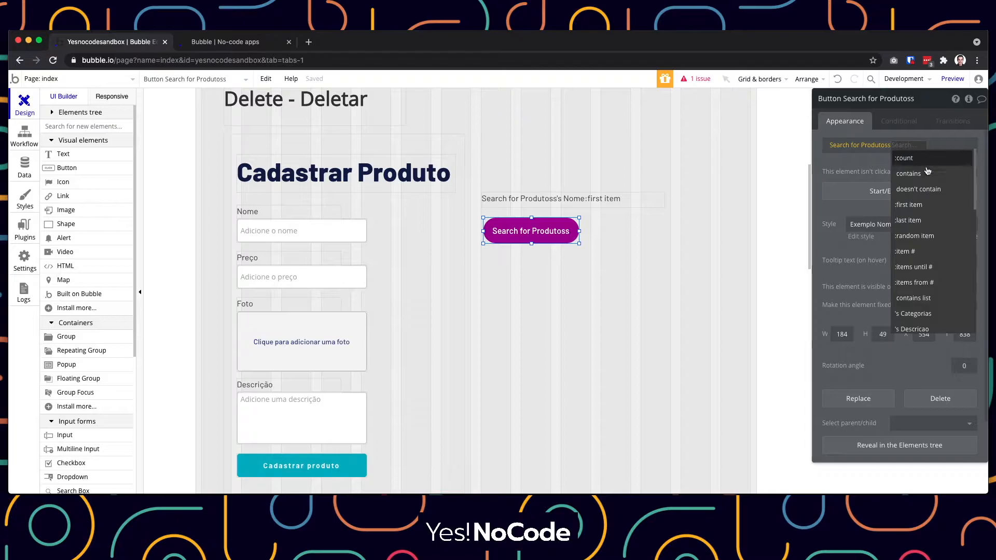
{"action": "scroll", "coordinate": [928, 205], "scroll_direction": "down", "scroll_amount": 5}
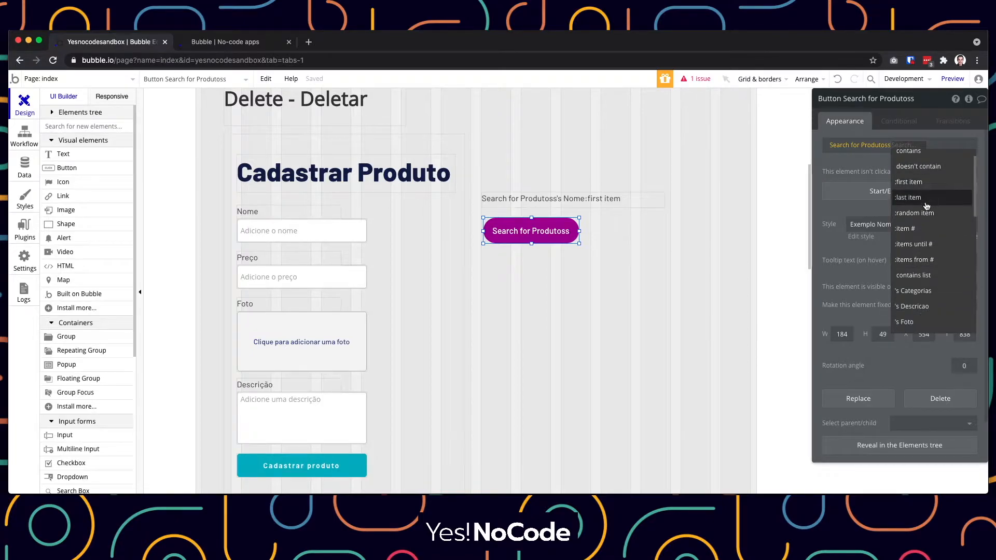
{"action": "left_click", "coordinate": [917, 239]}
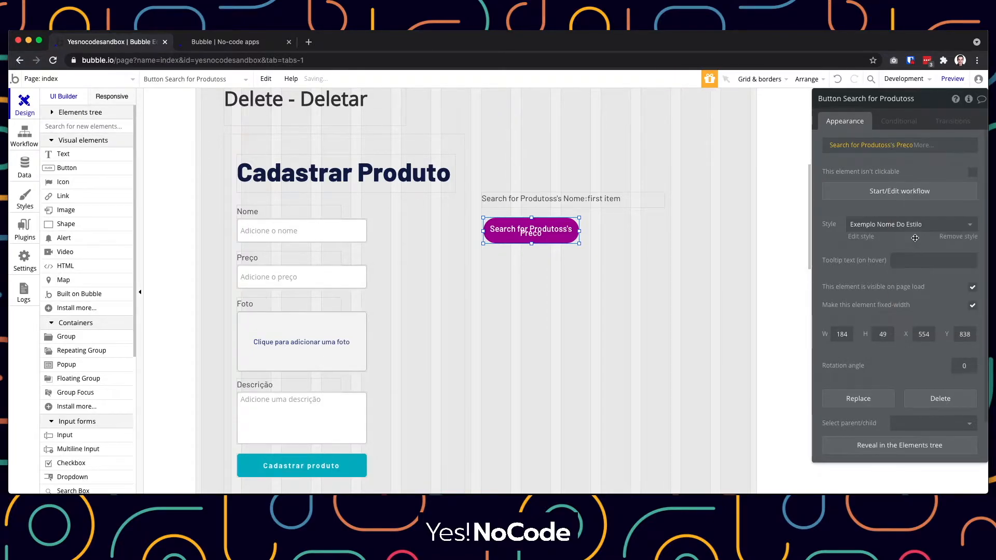
Review the operators available for the button label's price list and append :first item to the expression
{"action": "left_click", "coordinate": [922, 147]}
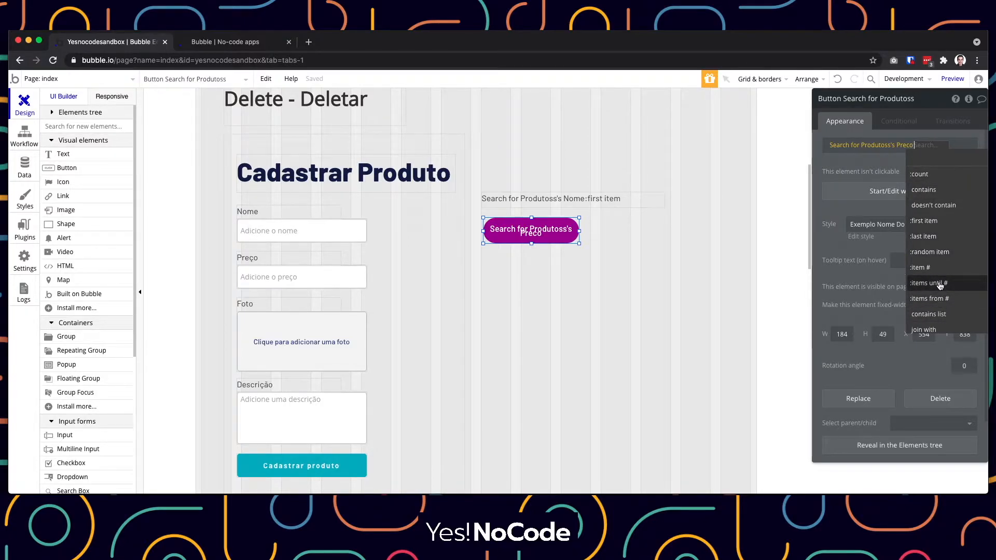
{"action": "scroll", "coordinate": [944, 260], "scroll_direction": "down", "scroll_amount": 1}
{"action": "scroll", "coordinate": [955, 261], "scroll_direction": "down", "scroll_amount": 5}
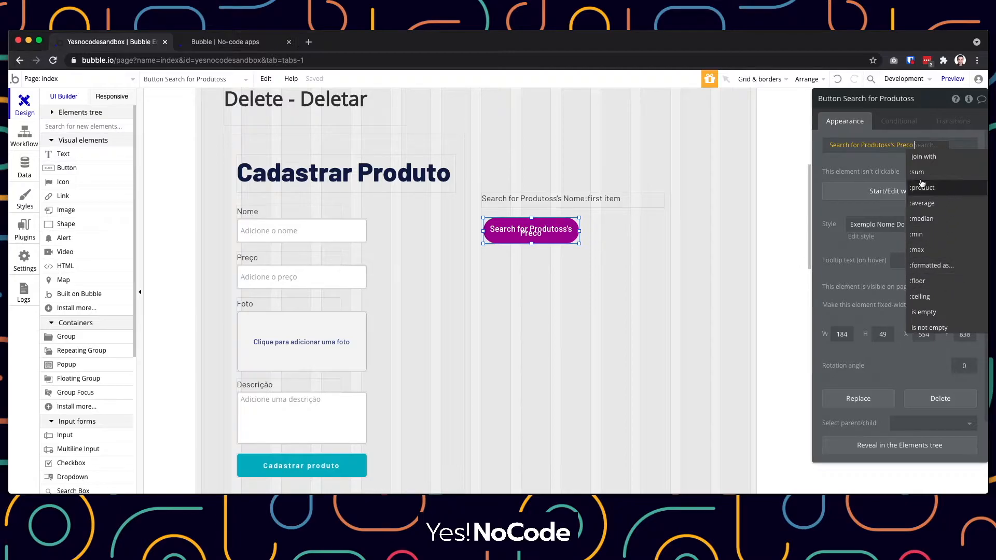
{"action": "scroll", "coordinate": [919, 233], "scroll_direction": "down", "scroll_amount": 3}
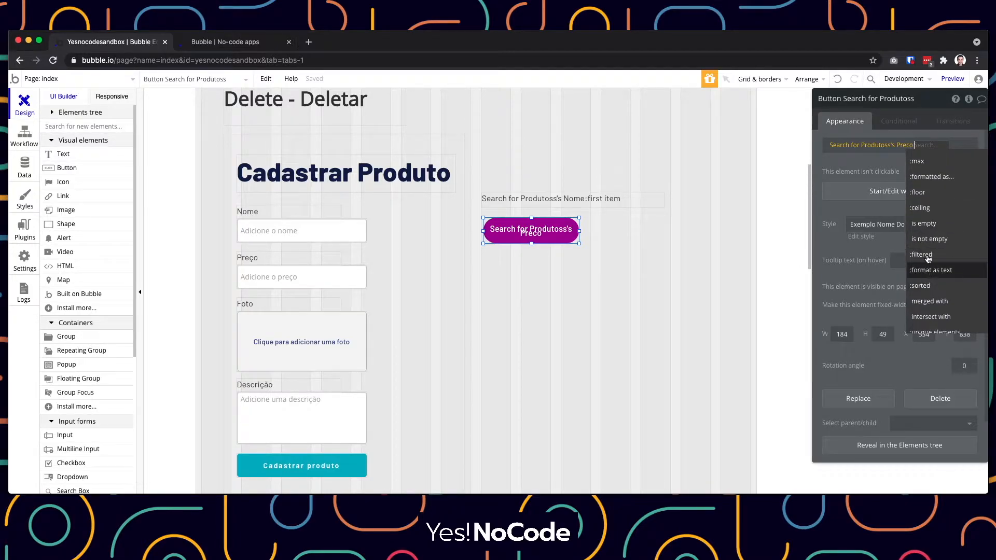
{"action": "scroll", "coordinate": [928, 259], "scroll_direction": "down", "scroll_amount": 2}
{"action": "scroll", "coordinate": [929, 306], "scroll_direction": "up", "scroll_amount": 4}
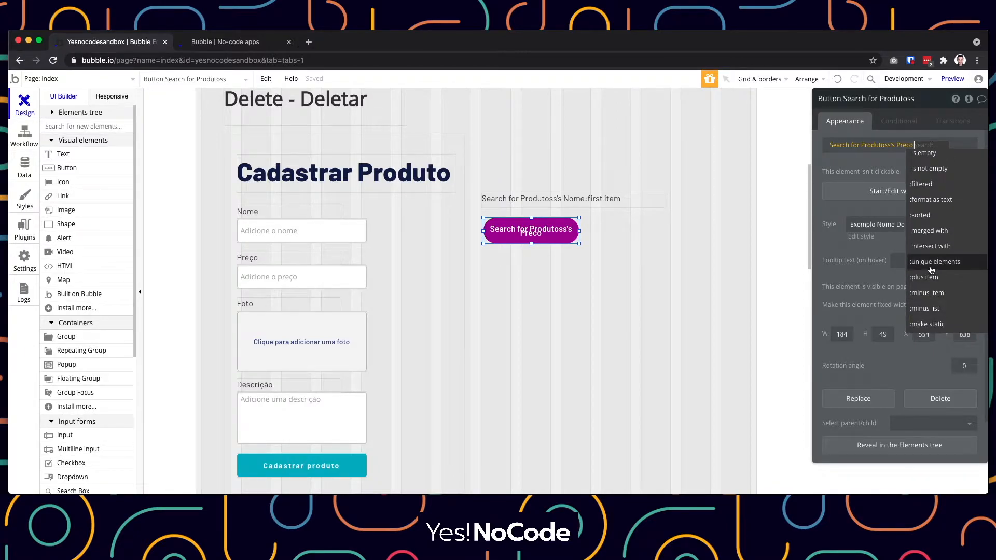
{"action": "scroll", "coordinate": [928, 306], "scroll_direction": "up", "scroll_amount": 5}
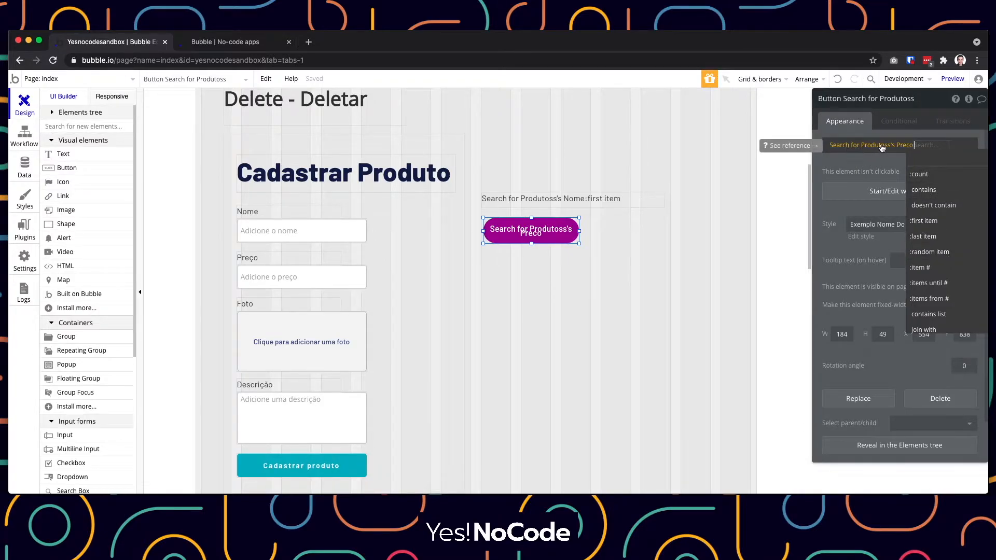
{"action": "left_click", "coordinate": [924, 221]}
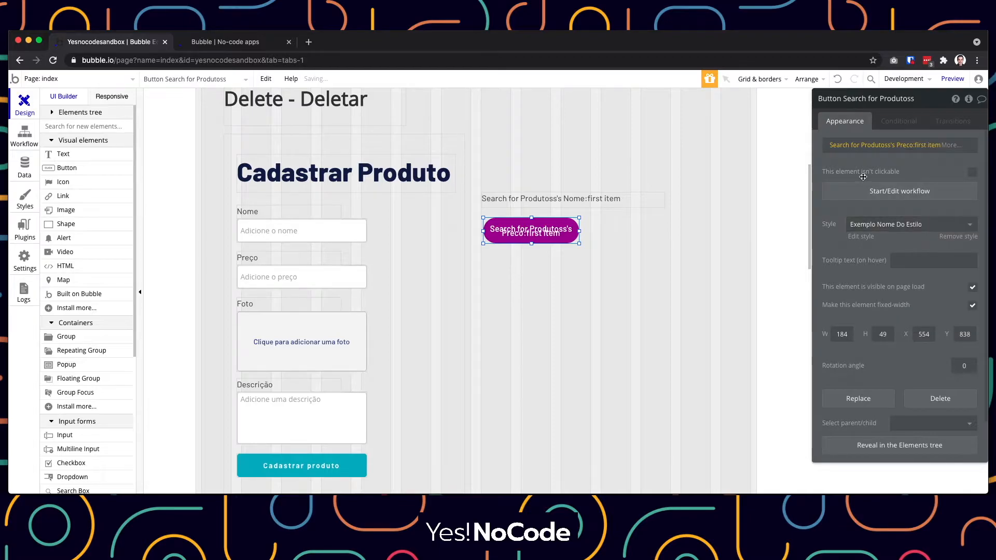
{"action": "left_click", "coordinate": [563, 248]}
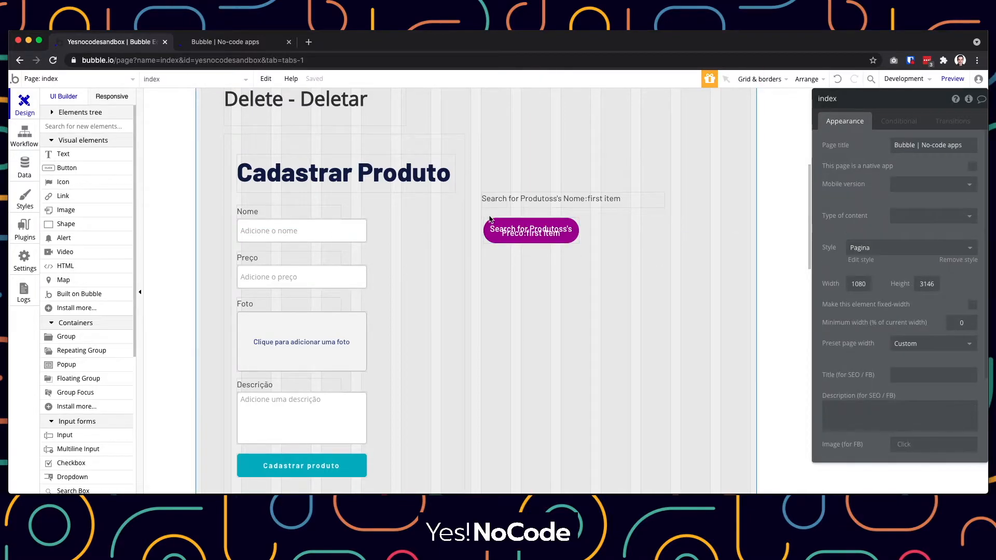
Preview the index page and check which price the new button displays below the product name
{"action": "left_click", "coordinate": [536, 237]}
{"action": "left_click", "coordinate": [953, 78]}
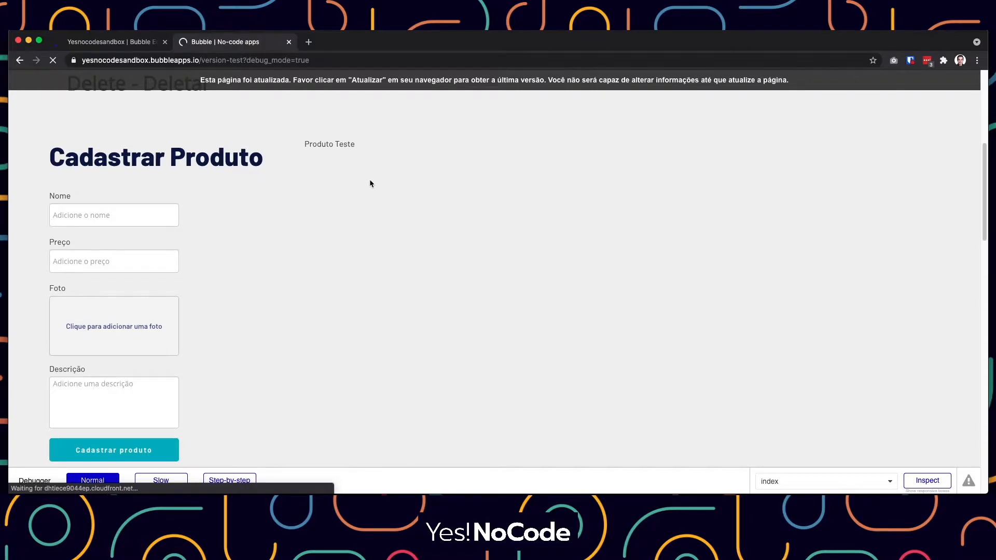
{"action": "scroll", "coordinate": [371, 185], "scroll_direction": "down", "scroll_amount": 5}
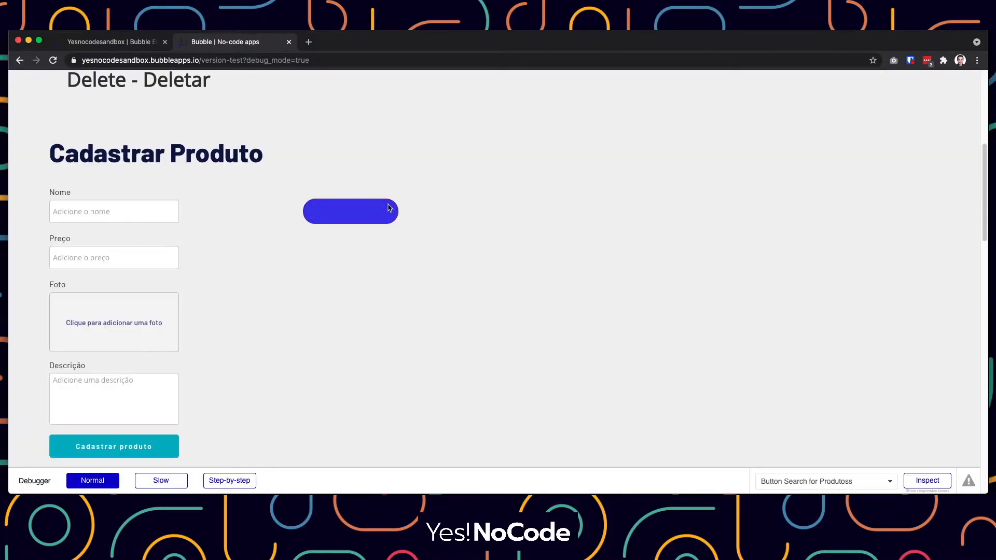
{"action": "left_click_drag", "start_coordinate": [296, 182], "coordinate": [397, 185]}
{"action": "left_click", "coordinate": [398, 186]}
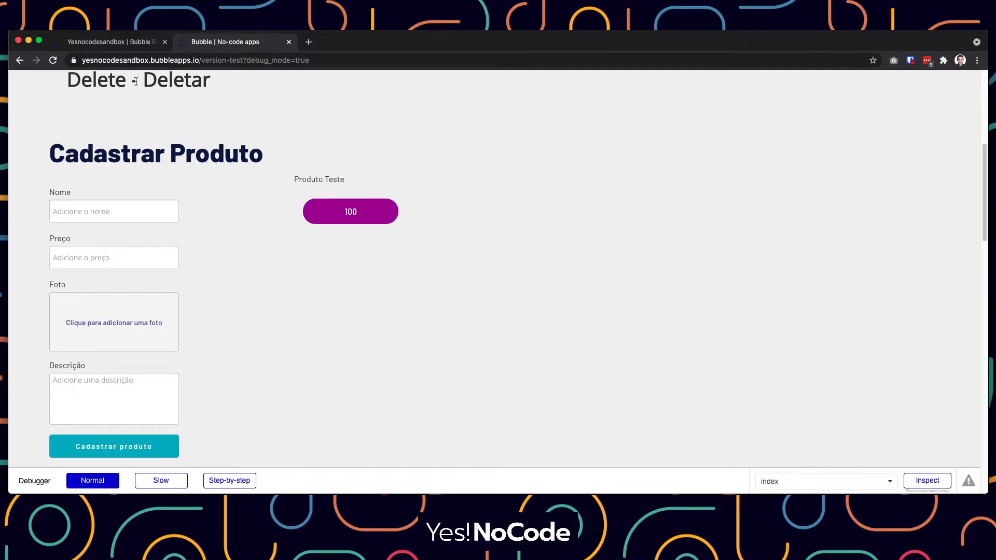
Return to the Bubble editor and examine the operators available after the button label's Preco:first item expression
{"action": "left_click", "coordinate": [114, 42]}
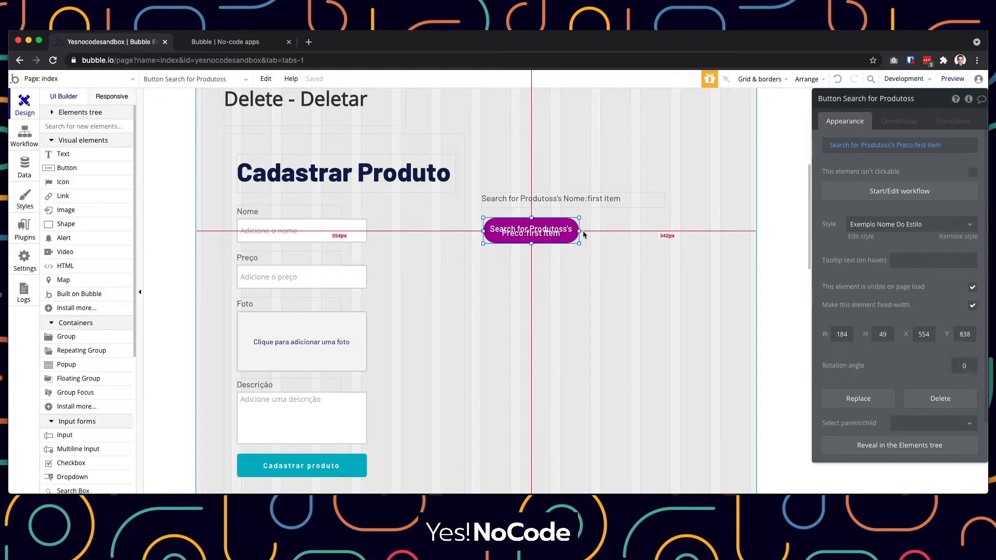
{"action": "left_click", "coordinate": [897, 148]}
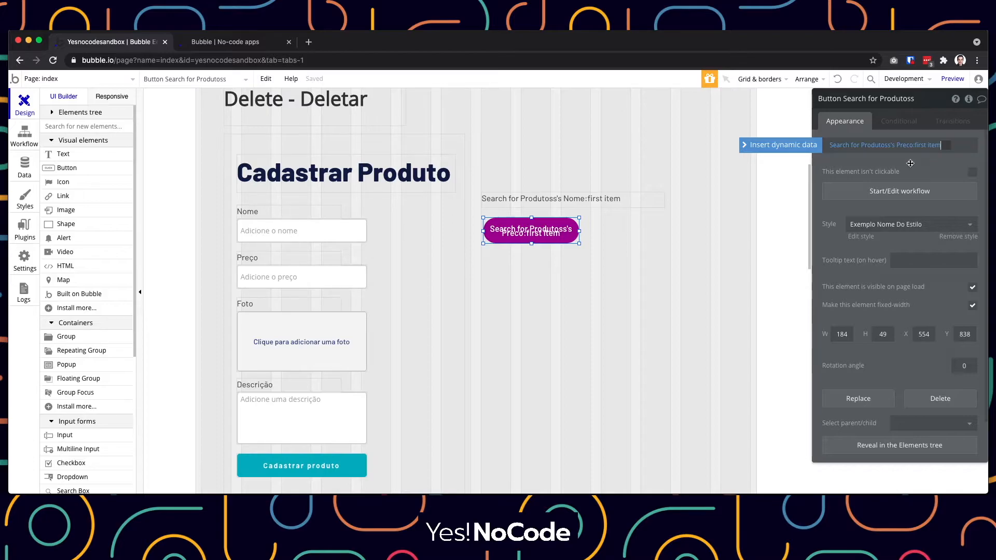
{"action": "left_click", "coordinate": [957, 145]}
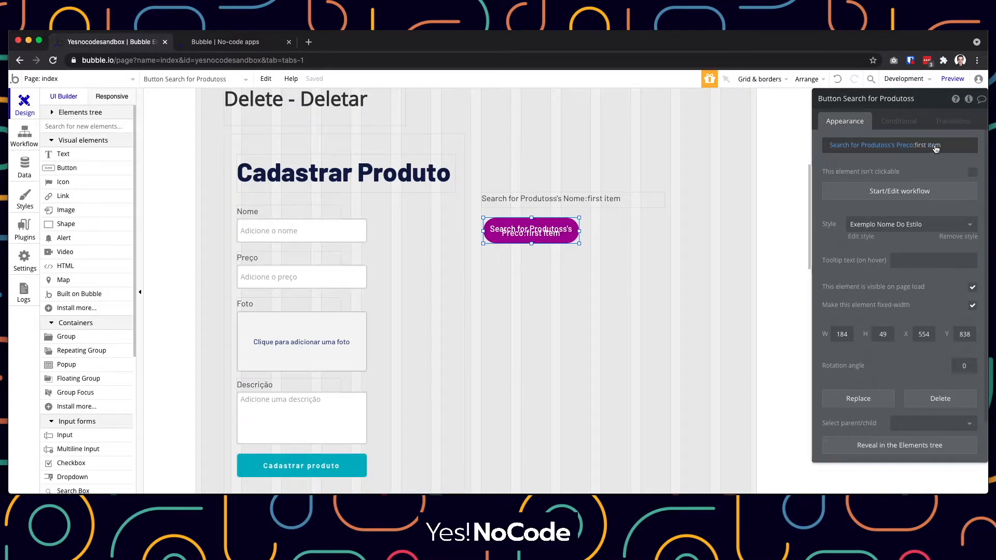
{"action": "left_click", "coordinate": [935, 147]}
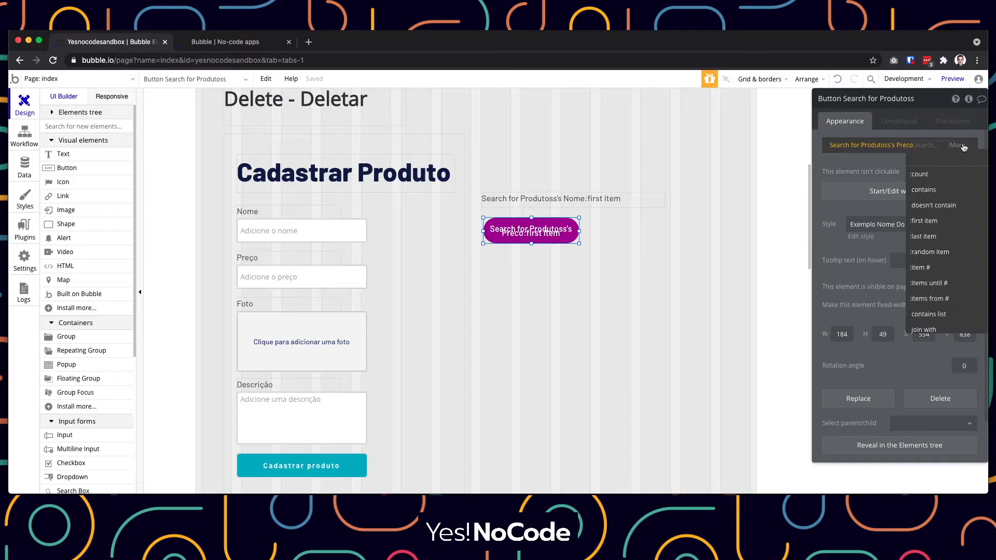
{"action": "left_click", "coordinate": [923, 221]}
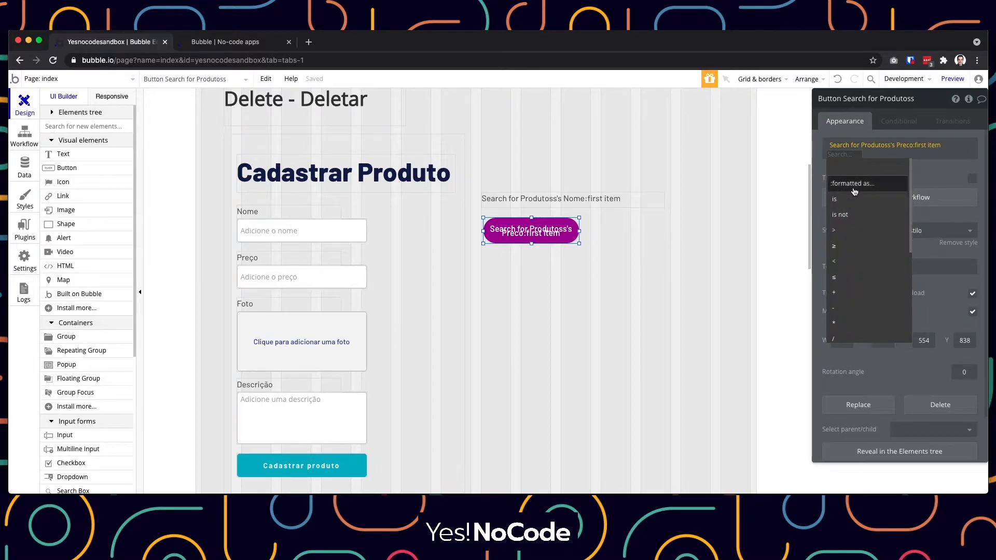
{"action": "scroll", "coordinate": [859, 291], "scroll_direction": "down", "scroll_amount": 4}
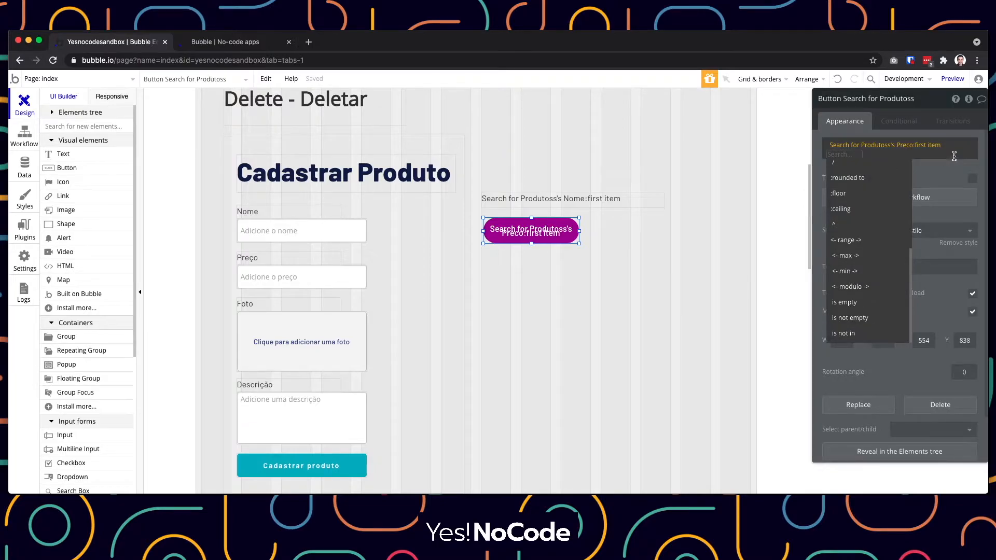
Replace the button's label with the text "R$" followed by a dynamic "Do a search for" expression of type Produtos
{"action": "left_click", "coordinate": [932, 149]}
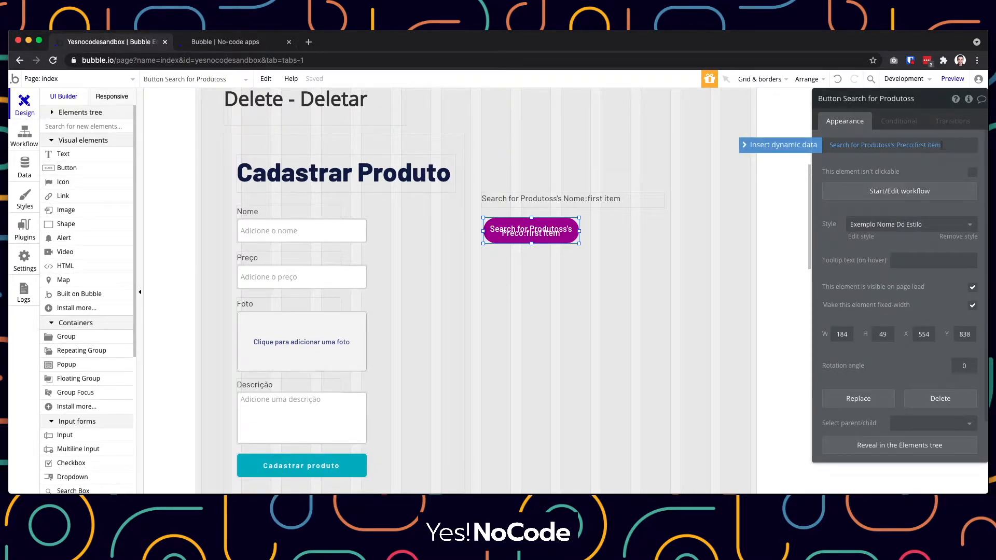
{"action": "key", "text": "BackSpace"}
{"action": "key", "text": "BackSpace"}
{"action": "key", "text": "BackSpace"}
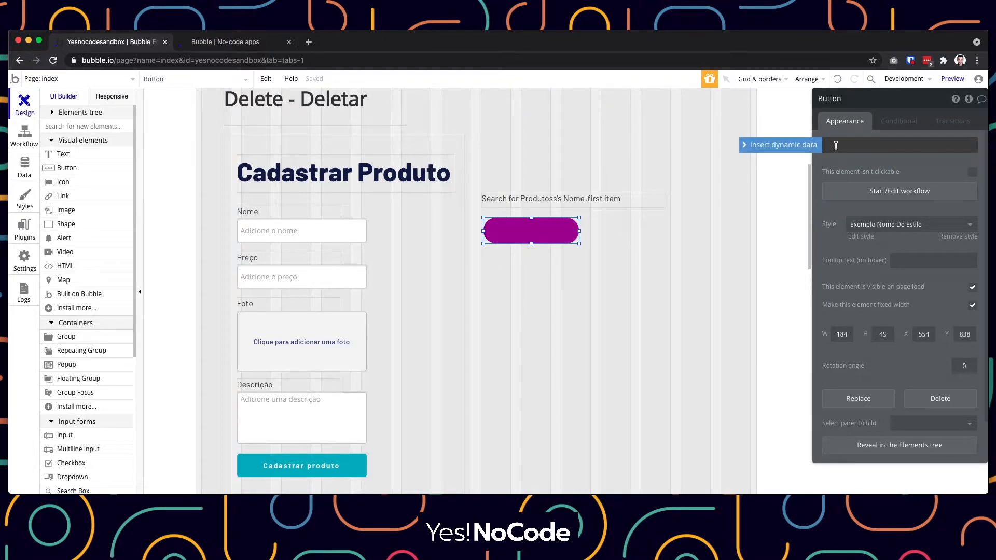
{"action": "type", "text": "R$"}
{"action": "left_click", "coordinate": [778, 146]}
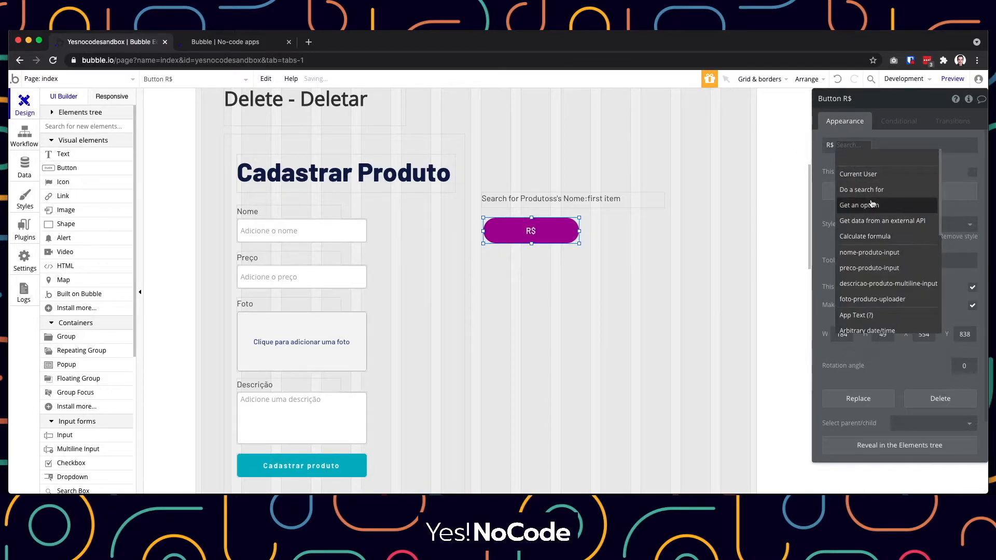
{"action": "left_click", "coordinate": [868, 190]}
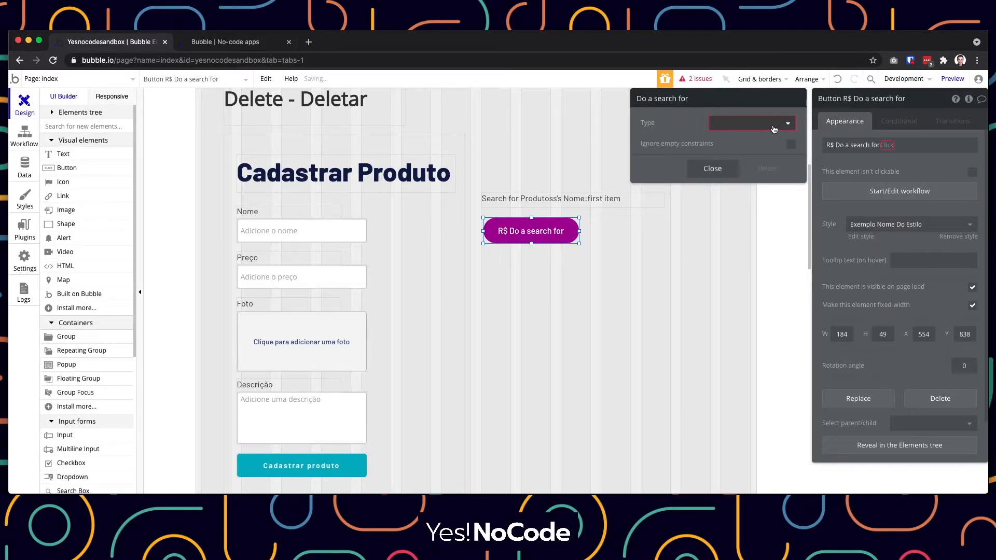
{"action": "left_click", "coordinate": [741, 156]}
{"action": "left_click", "coordinate": [707, 224]}
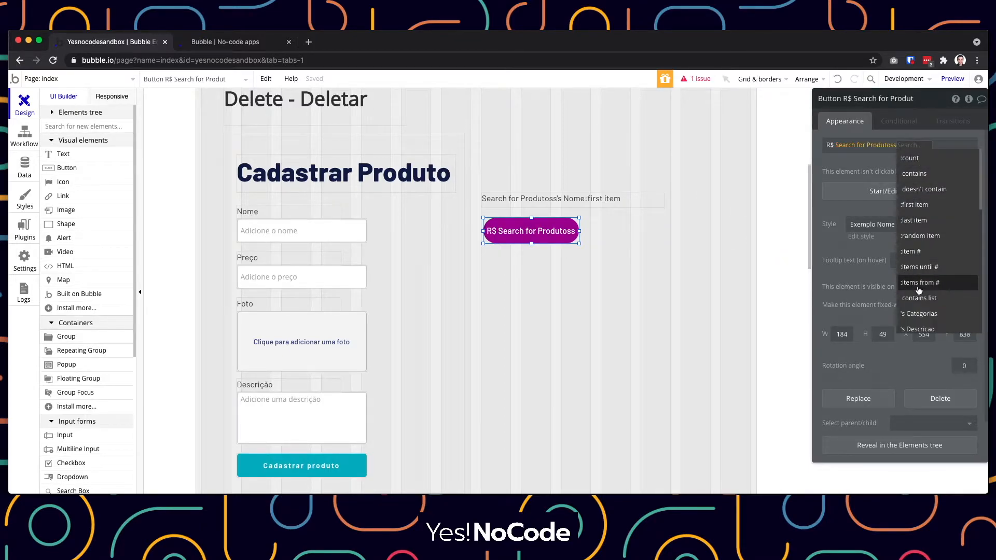
Extend the button label's search with Preco:first item and add the static text ",00" after it
{"action": "scroll", "coordinate": [921, 291], "scroll_direction": "down", "scroll_amount": 2}
{"action": "left_click", "coordinate": [914, 283]}
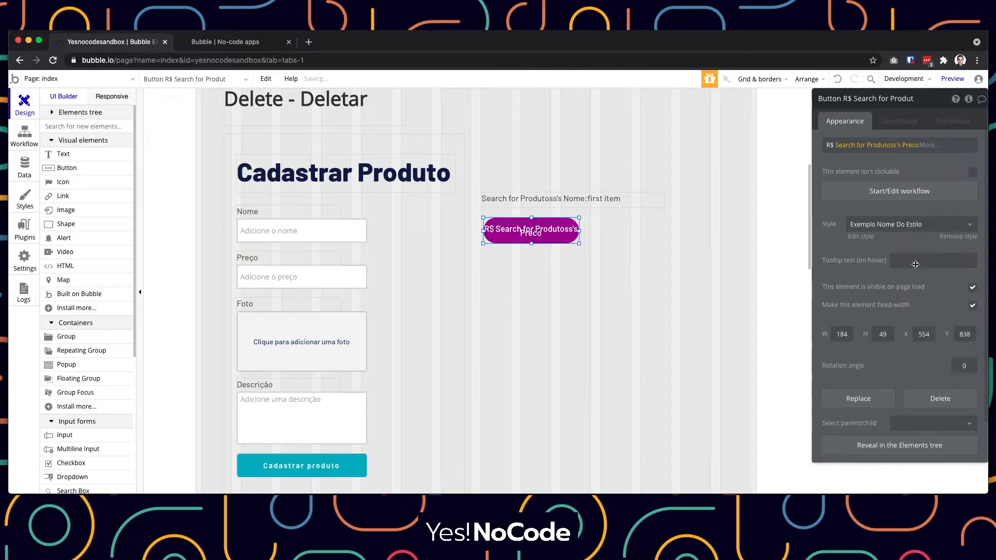
{"action": "left_click", "coordinate": [927, 146]}
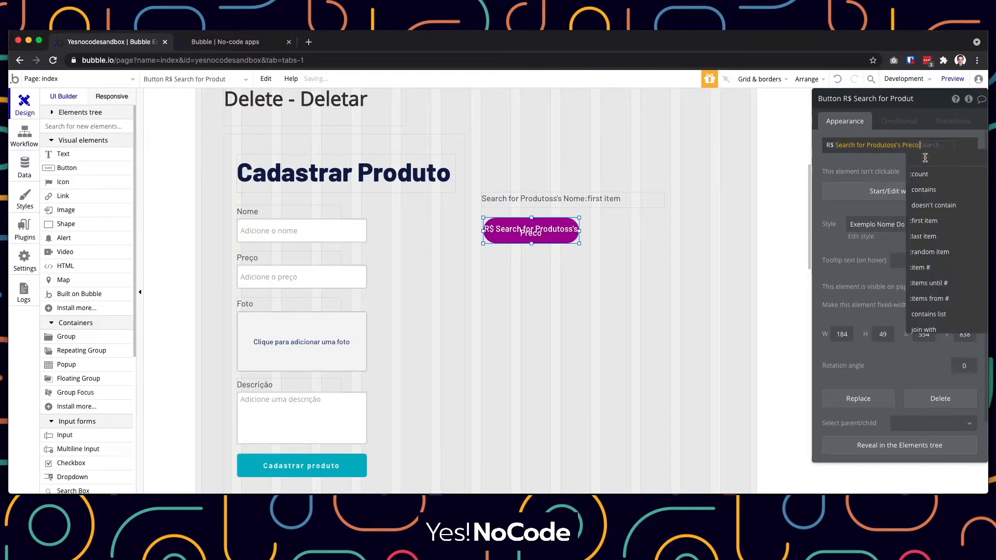
{"action": "left_click", "coordinate": [921, 218]}
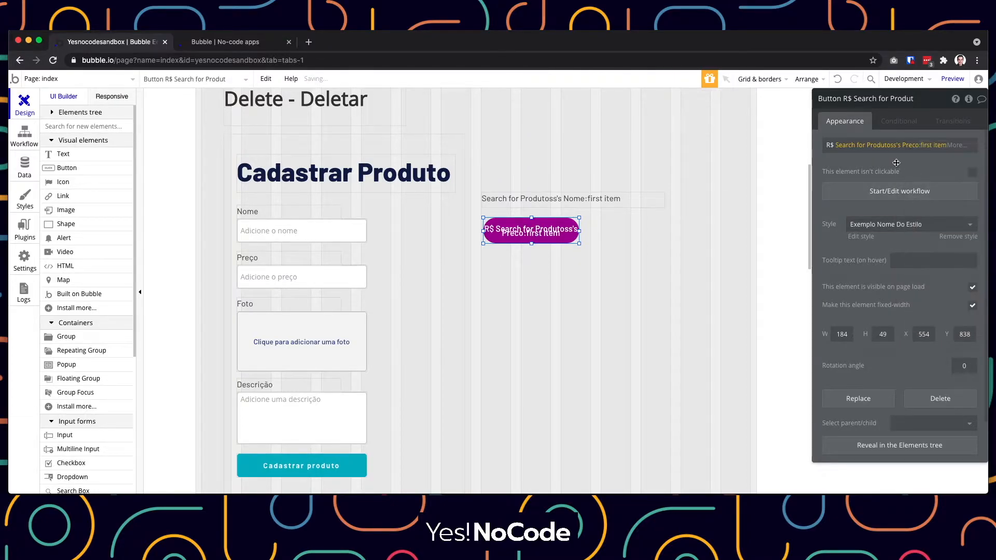
{"action": "left_click", "coordinate": [968, 146]}
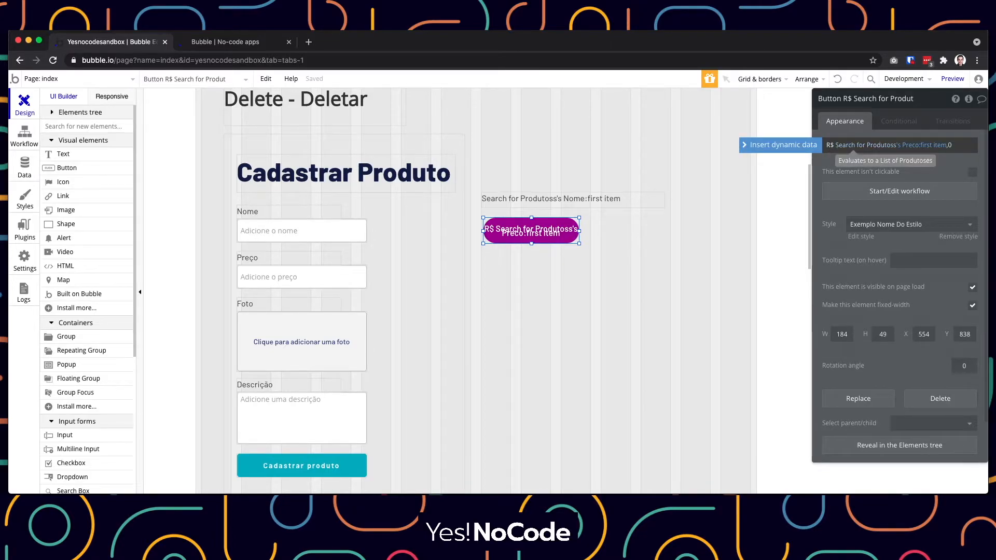
Preview the index page again and check the product name and the formatted price on the button
{"action": "left_click", "coordinate": [953, 79]}
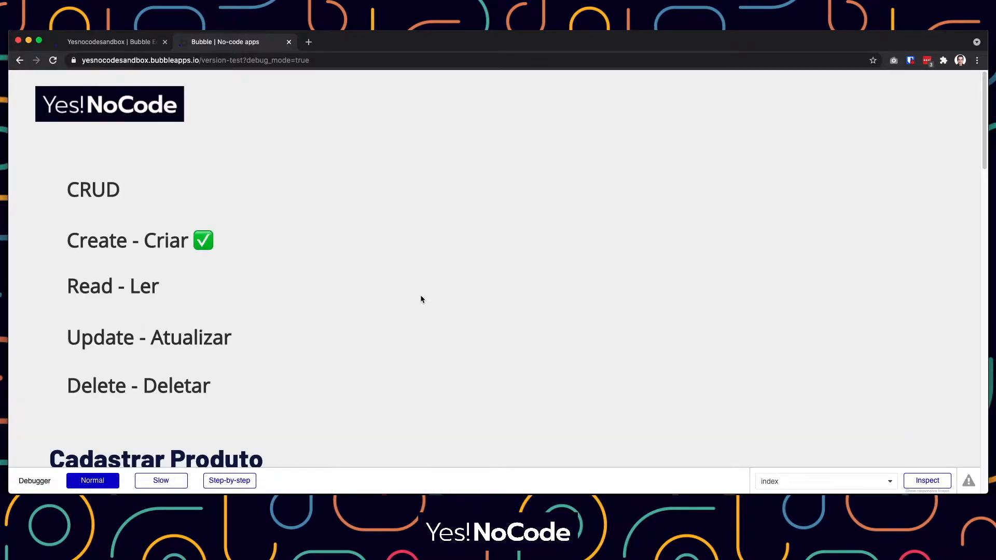
{"action": "left_click", "coordinate": [347, 219]}
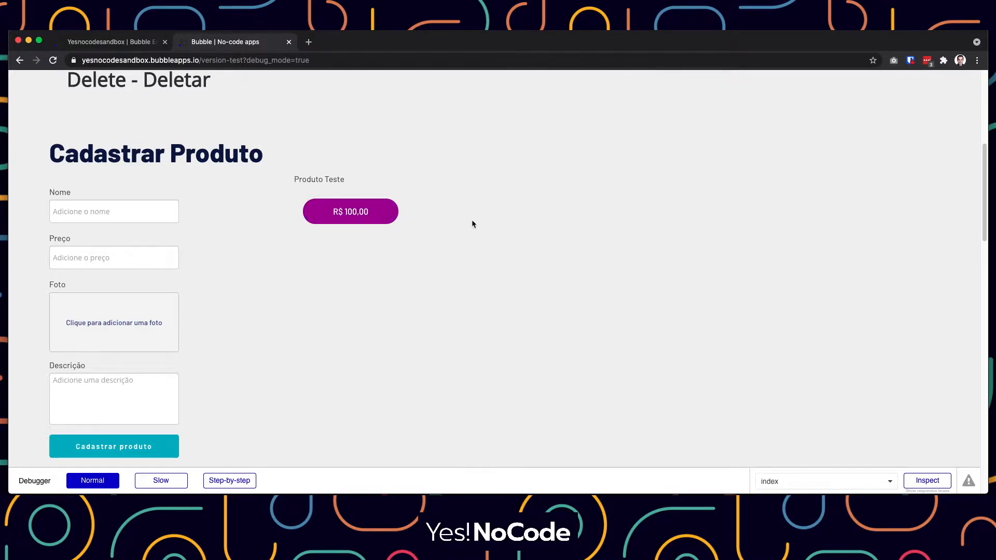
{"action": "left_click_drag", "start_coordinate": [297, 177], "coordinate": [376, 175]}
{"action": "left_click", "coordinate": [376, 175]}
{"action": "scroll", "coordinate": [415, 287], "scroll_direction": "down", "scroll_amount": 1}
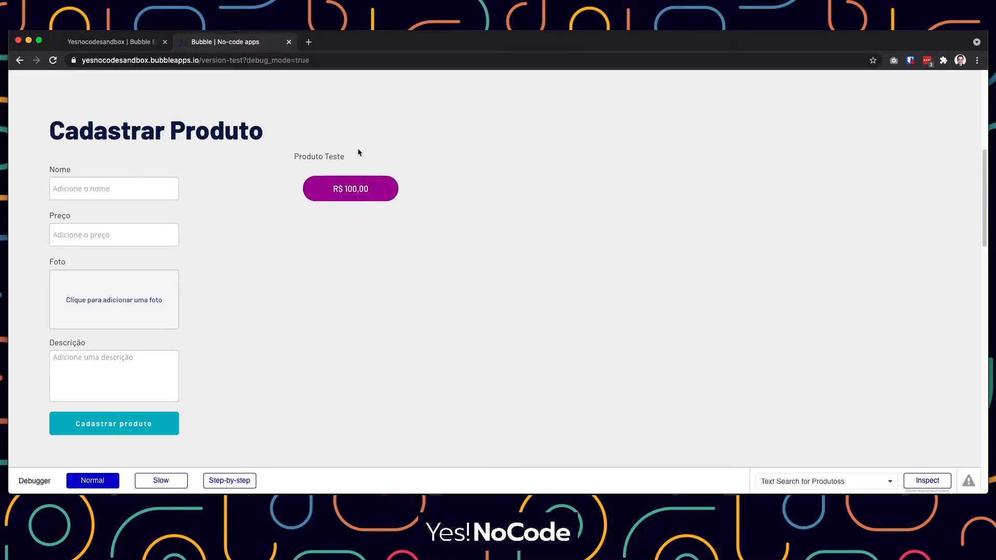
Return to the Bubble editor and draw a link element directly below the price button
{"action": "left_click", "coordinate": [120, 42]}
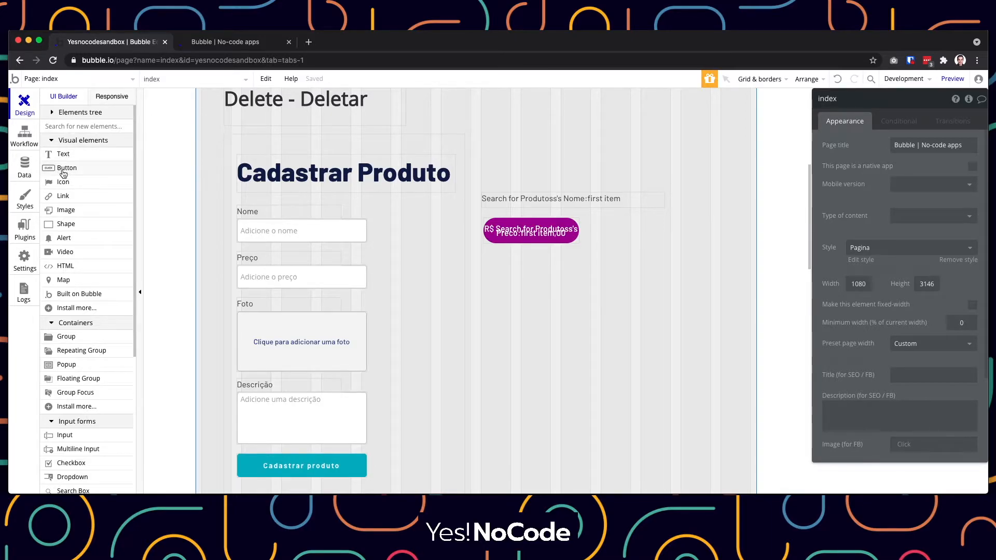
{"action": "left_click", "coordinate": [67, 198]}
{"action": "left_click_drag", "start_coordinate": [485, 261], "coordinate": [573, 290]}
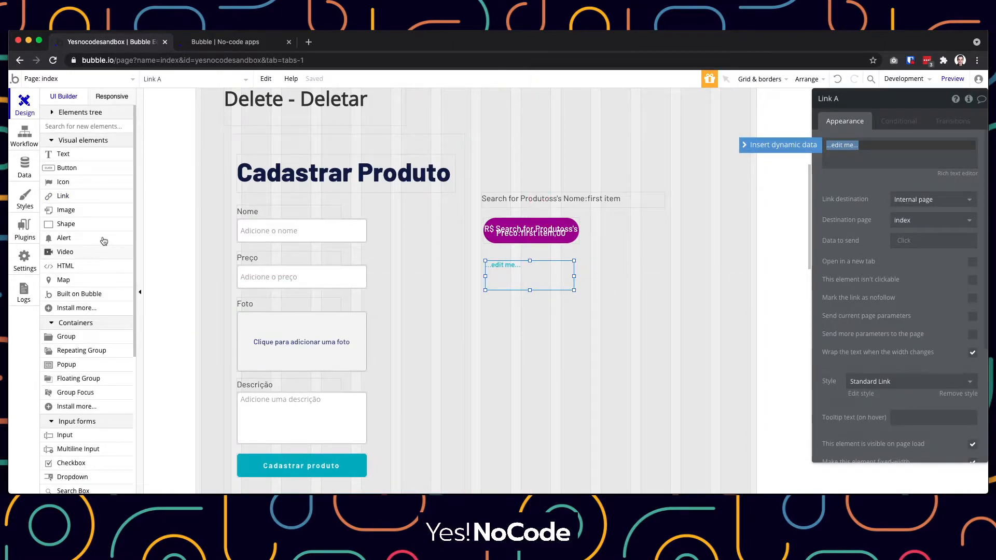
Draw an input element about 170 by 51 px below the new link element
{"action": "scroll", "coordinate": [78, 327], "scroll_direction": "down", "scroll_amount": 1}
{"action": "scroll", "coordinate": [73, 311], "scroll_direction": "down", "scroll_amount": 4}
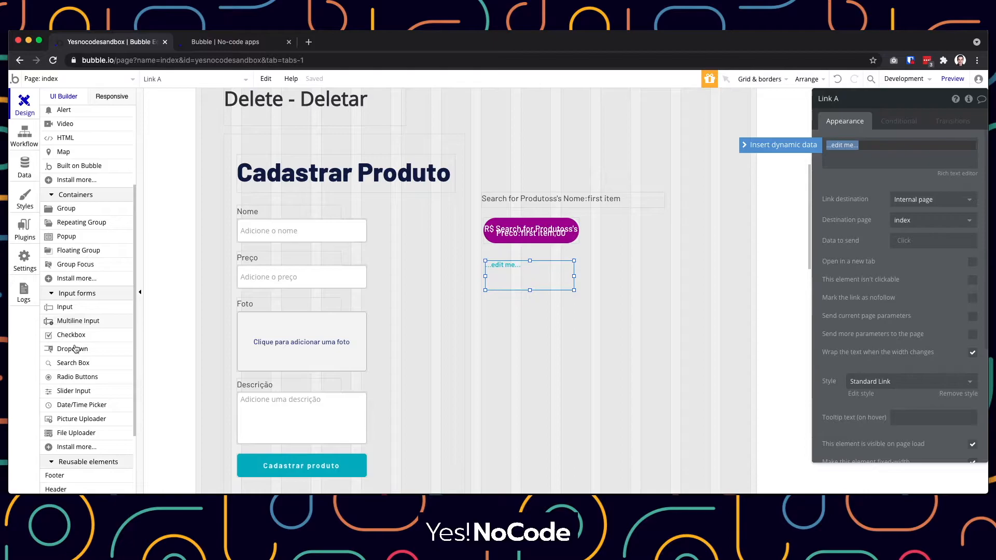
{"action": "left_click", "coordinate": [65, 307]}
{"action": "left_click_drag", "start_coordinate": [476, 310], "coordinate": [566, 338]}
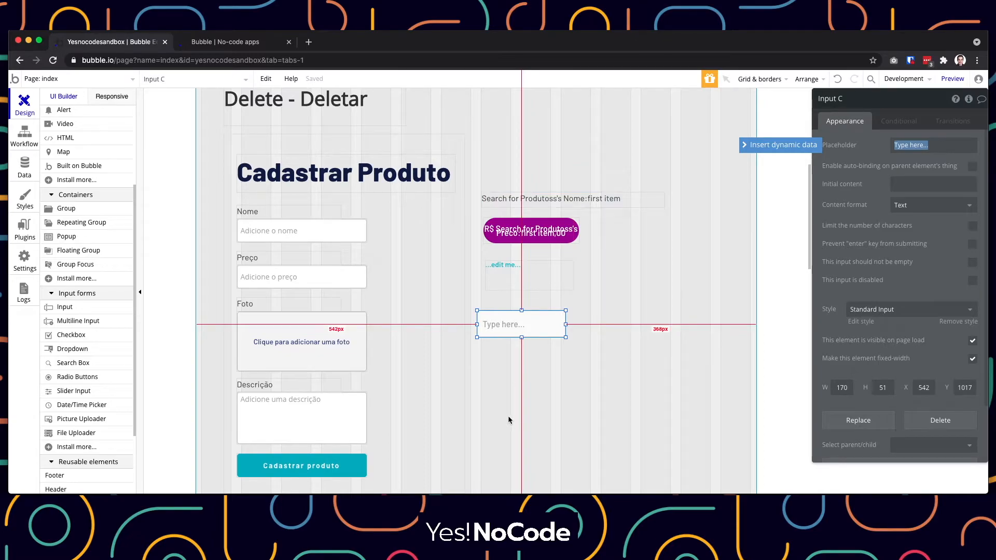
Delete the text, price button, link and input elements beside the Cadastrar Produto form
{"action": "left_click", "coordinate": [523, 396]}
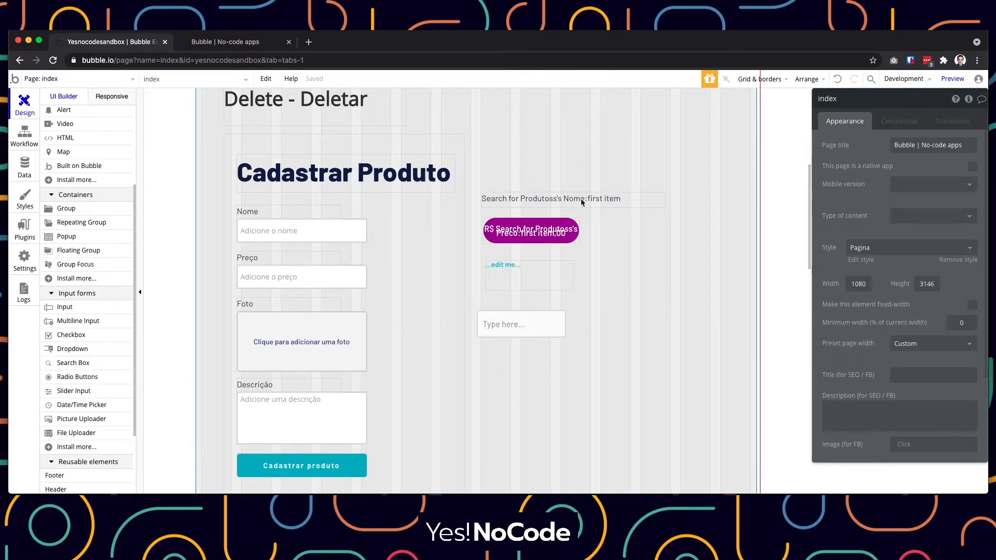
{"action": "left_click", "coordinate": [562, 200]}
{"action": "left_click", "coordinate": [465, 385]}
{"action": "left_click_drag", "start_coordinate": [465, 387], "coordinate": [721, 172]}
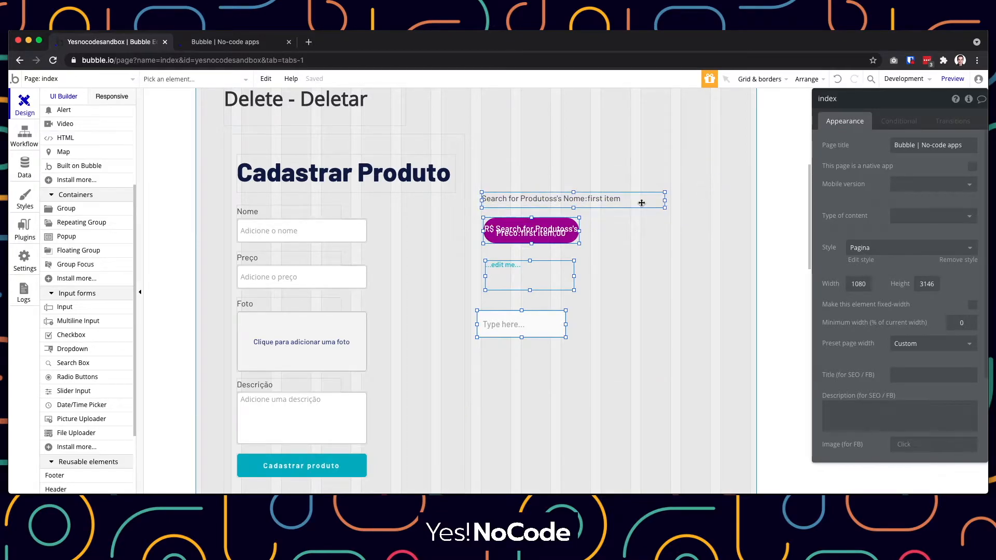
{"action": "key", "text": "Delete"}
{"action": "left_click", "coordinate": [515, 200]}
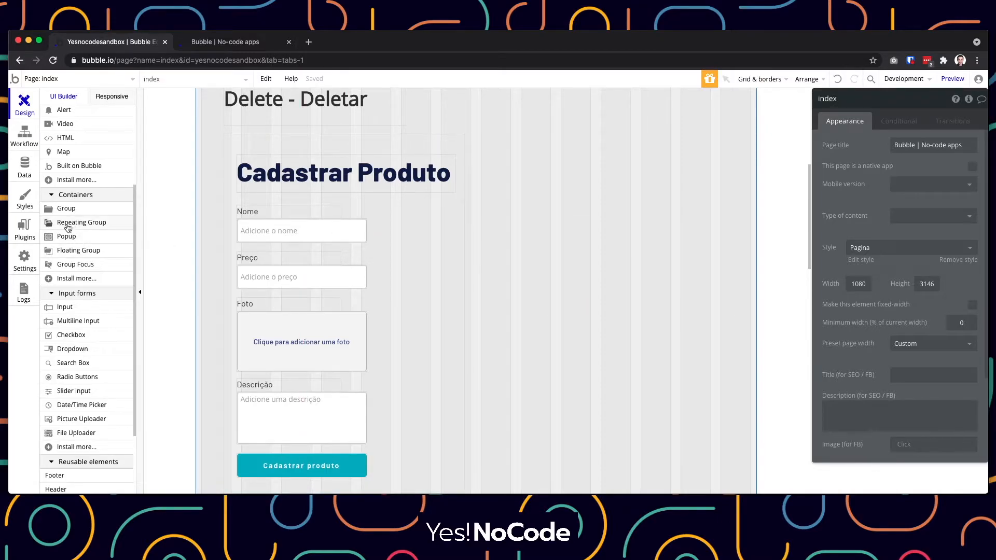
Draw a repeating group about 490 by 488 px beside the Cadastrar Produto form and set it to 3 rows
{"action": "left_click_drag", "start_coordinate": [84, 229], "coordinate": [522, 156]}
{"action": "left_click_drag", "start_coordinate": [595, 207], "coordinate": [554, 187]}
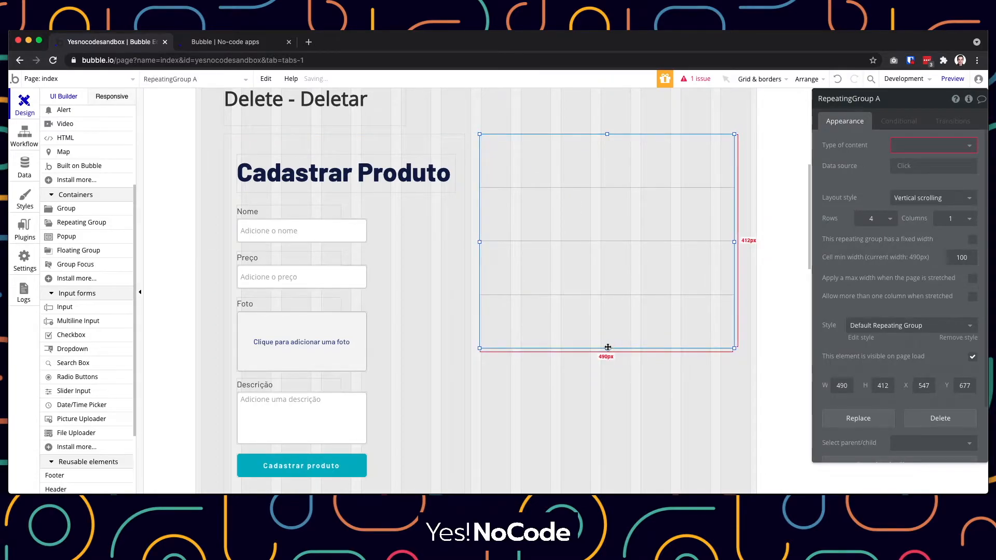
{"action": "left_click_drag", "start_coordinate": [607, 349], "coordinate": [609, 383]}
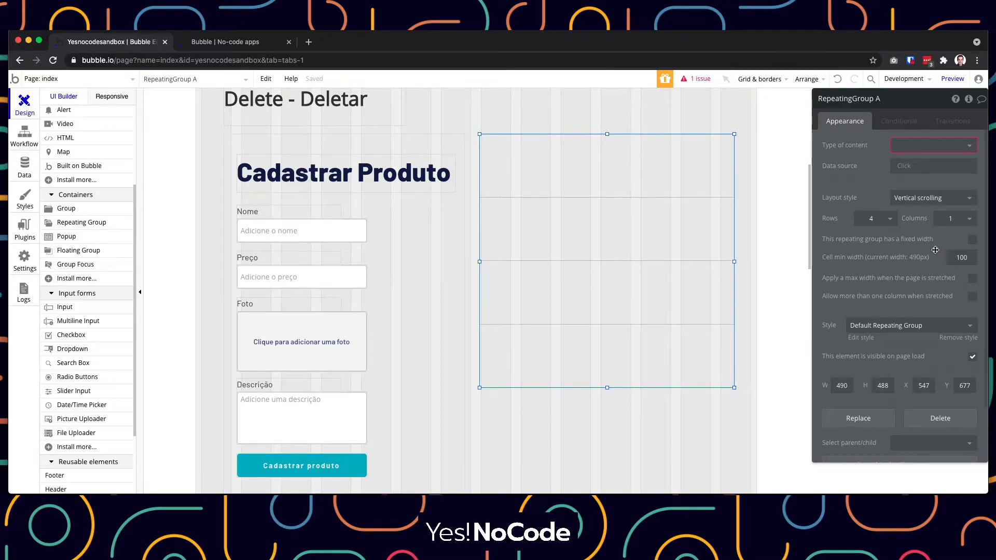
{"action": "left_click", "coordinate": [888, 222]}
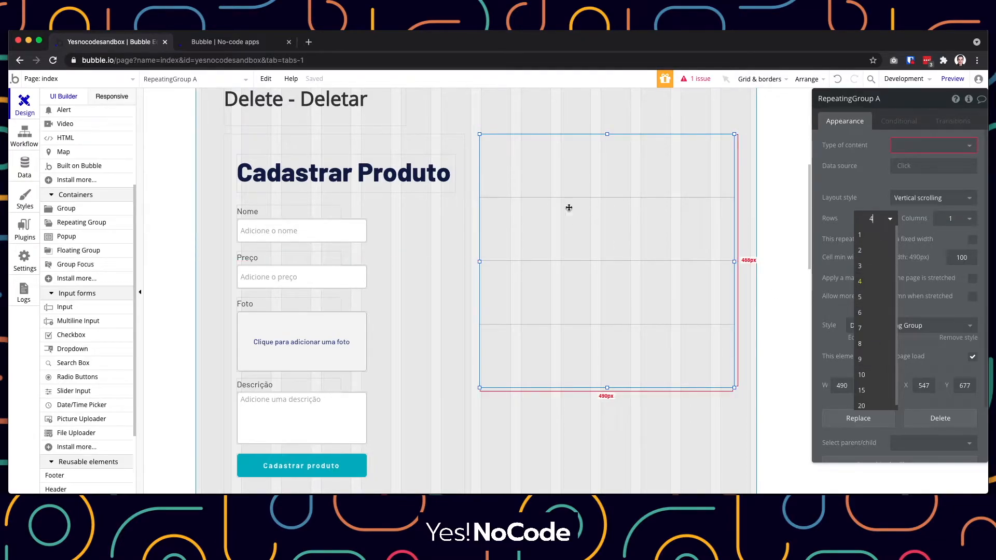
{"action": "left_click", "coordinate": [863, 266]}
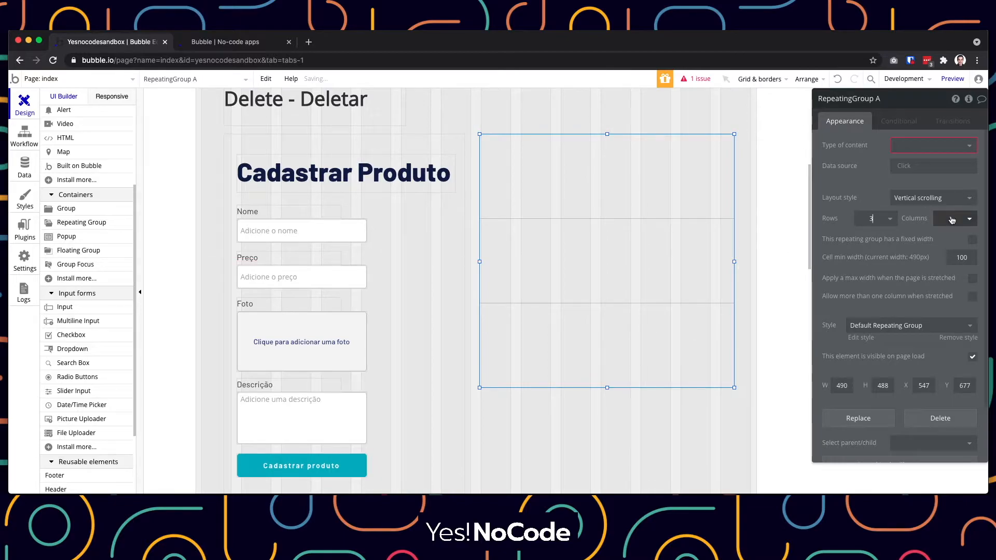
Try the repeating group with 5 and 2 columns, and return it to 1 column
{"action": "left_click", "coordinate": [968, 220]}
{"action": "left_click", "coordinate": [947, 298]}
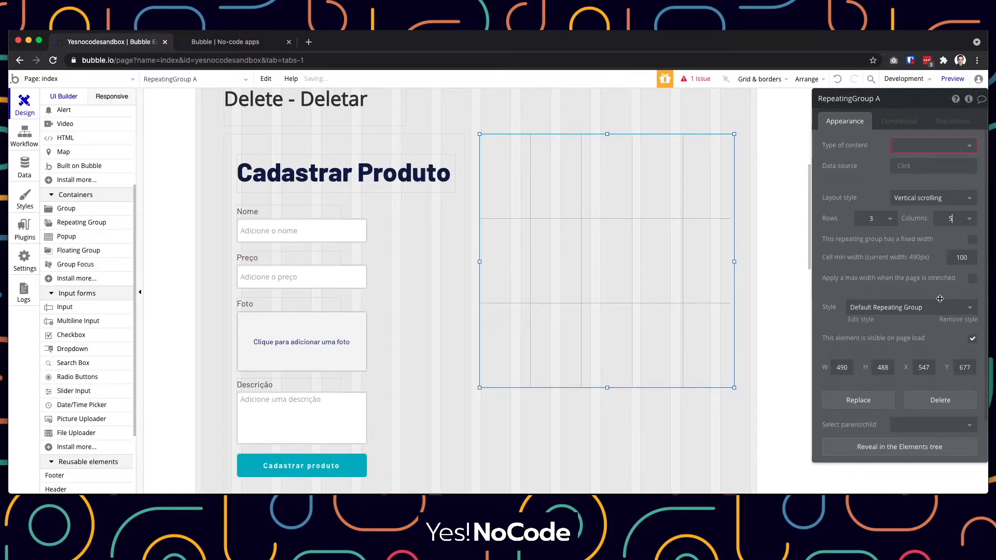
{"action": "left_click", "coordinate": [960, 218]}
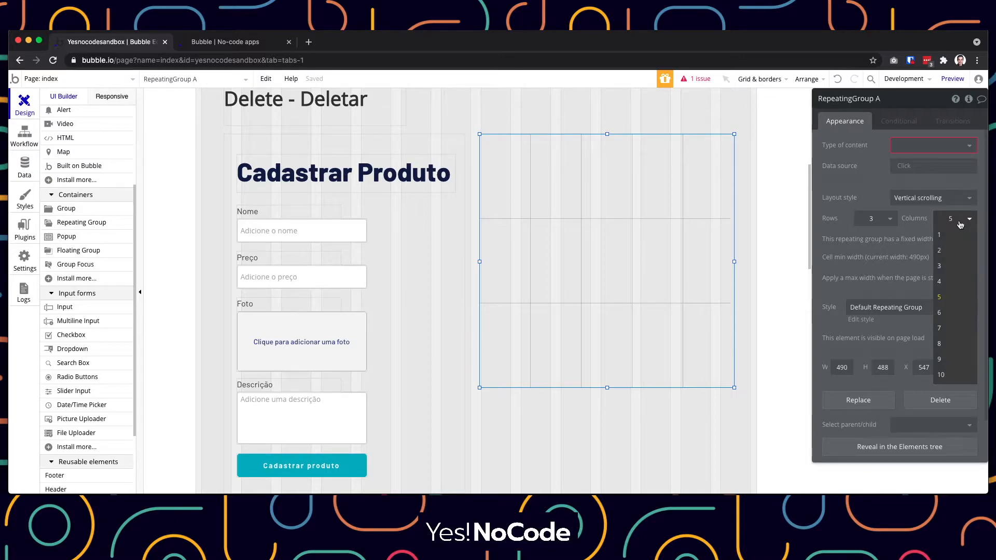
{"action": "left_click", "coordinate": [949, 257]}
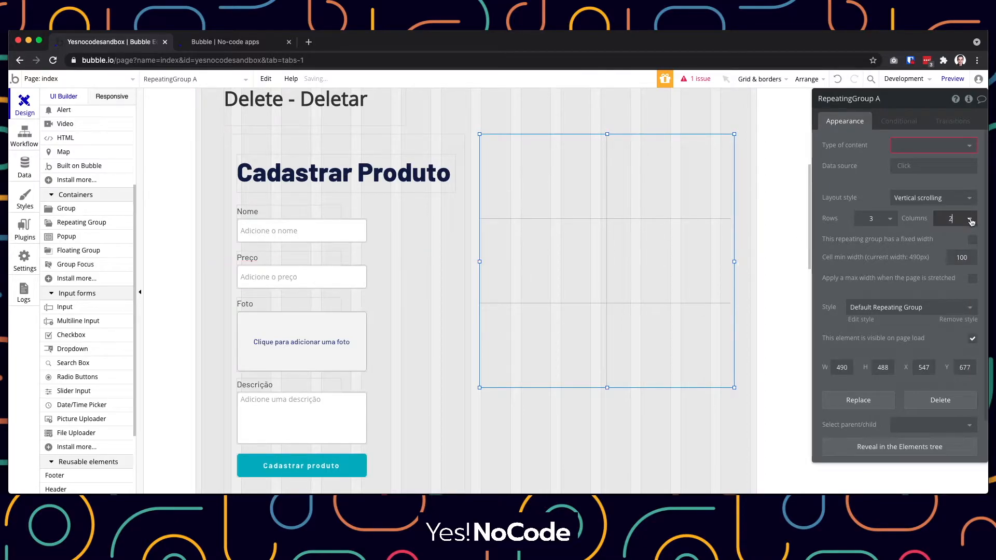
{"action": "left_click", "coordinate": [953, 218]}
{"action": "left_click", "coordinate": [940, 235]}
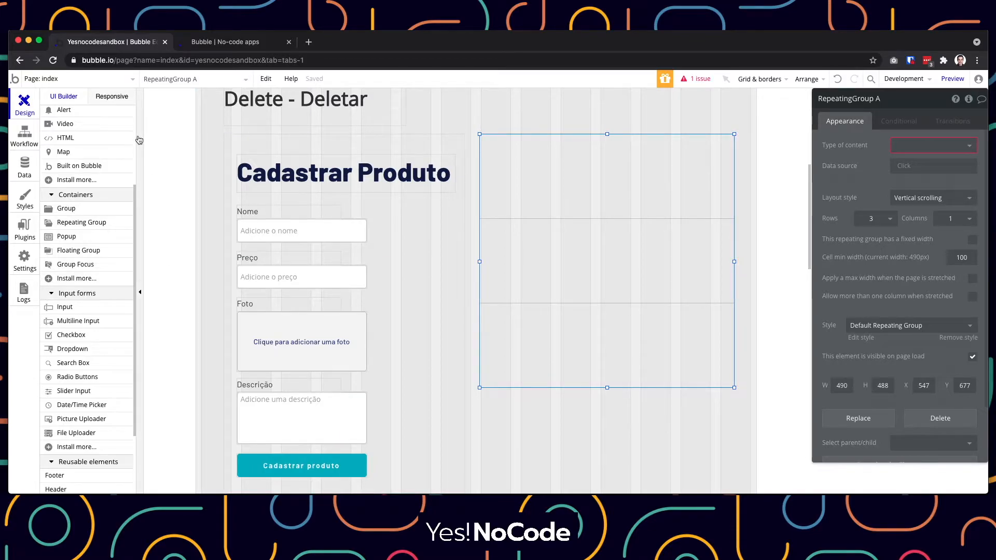
Draw a text element about 212 by 31 px in the repeating group's first cell
{"action": "scroll", "coordinate": [101, 312], "scroll_direction": "up", "scroll_amount": 5}
{"action": "left_click", "coordinate": [63, 154]}
{"action": "left_click_drag", "start_coordinate": [503, 155], "coordinate": [613, 171]}
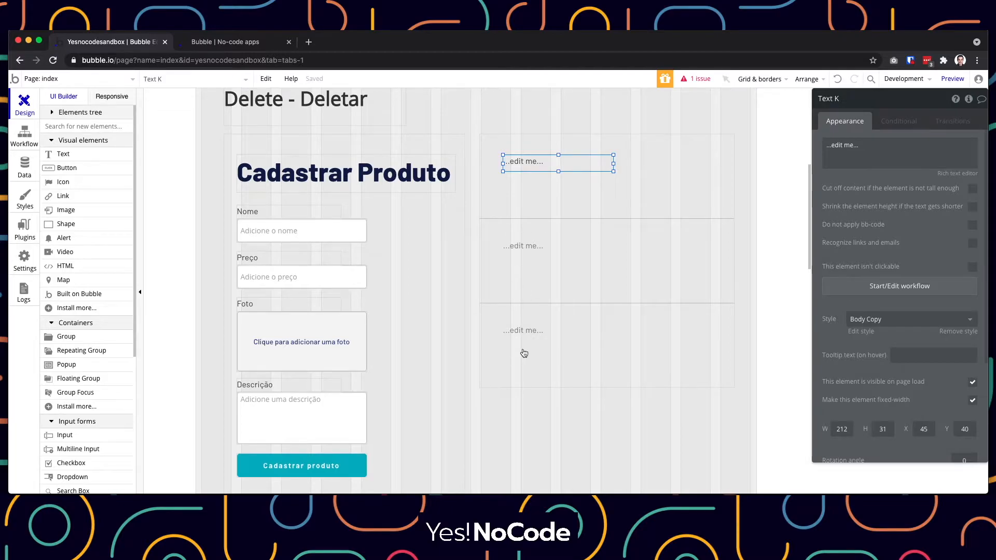
{"action": "left_click_drag", "start_coordinate": [525, 162], "coordinate": [527, 162]}
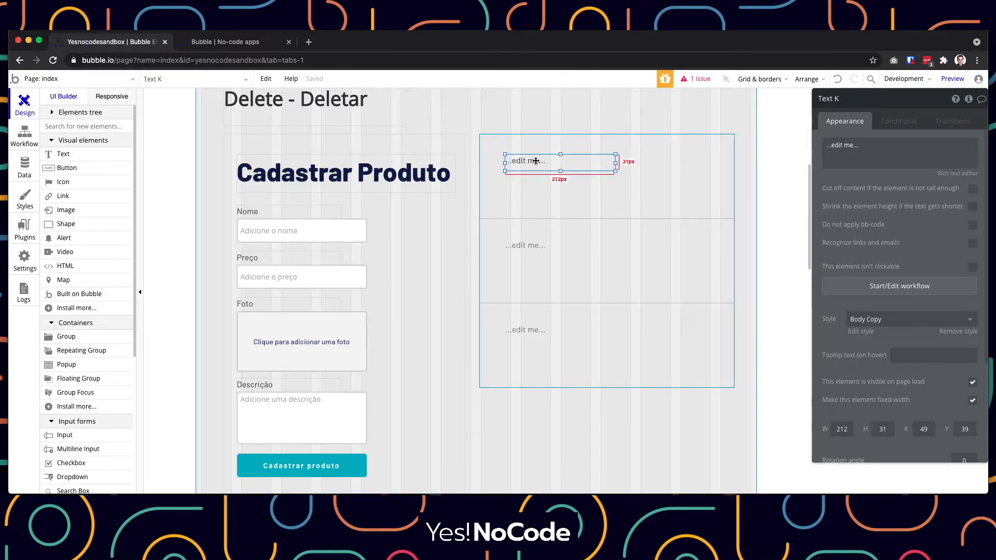
Draw a button about 130 by 43 px below the cell's text and shift both elements to the right
{"action": "left_click", "coordinate": [62, 175]}
{"action": "mouse_move", "coordinate": [507, 177]}
{"action": "left_mouse_down"}
{"action": "mouse_move", "coordinate": [589, 194]}
{"action": "mouse_move", "coordinate": [535, 192]}
{"action": "mouse_move", "coordinate": [558, 190]}
{"action": "left_mouse_up"}
{"action": "left_click", "coordinate": [524, 165], "text": "shift"}
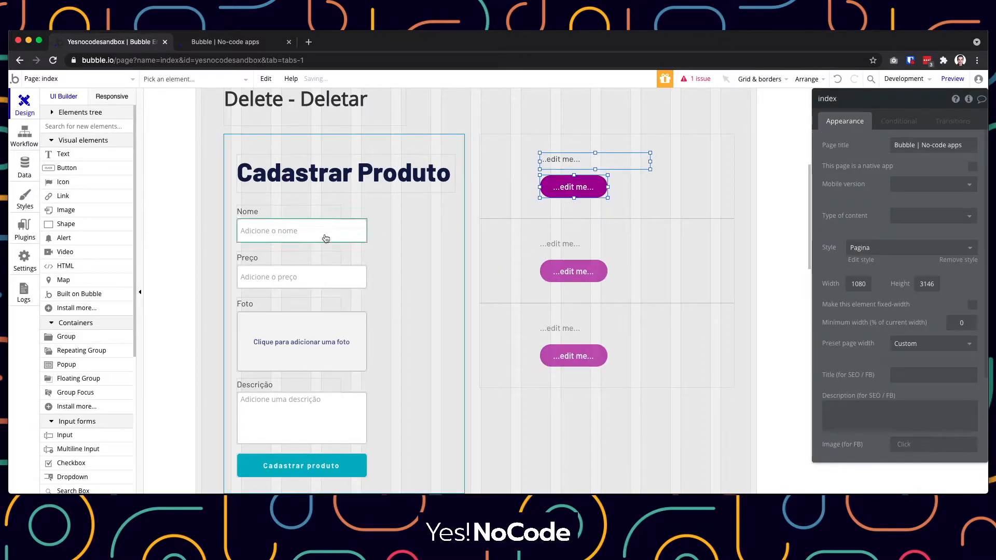
Draw an image element about 91 by 91 px at the first cell's left side, clear of the text and button
{"action": "left_click", "coordinate": [78, 210]}
{"action": "left_click_drag", "start_coordinate": [487, 152], "coordinate": [634, 160]}
{"action": "left_click", "coordinate": [589, 164]}
{"action": "left_click", "coordinate": [581, 188], "text": "shift"}
{"action": "left_click", "coordinate": [657, 188]}
Duplicate the cell's text, place the copy near the cell's right edge and move the button below it
{"action": "left_click", "coordinate": [582, 159]}
{"action": "key", "text": "super+v"}
{"action": "left_click_drag", "start_coordinate": [723, 160], "coordinate": [684, 160]}
{"action": "left_click_drag", "start_coordinate": [577, 191], "coordinate": [701, 191]}
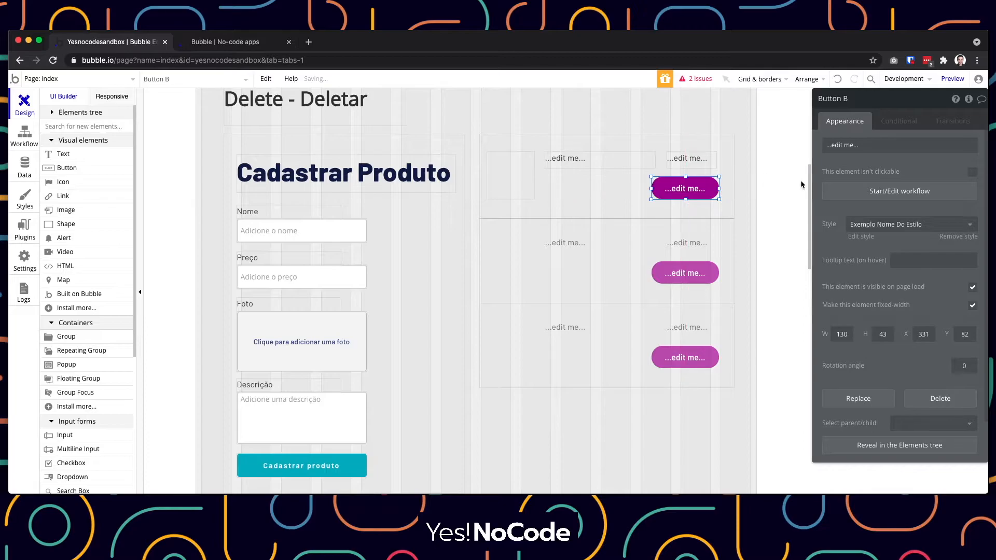
{"action": "left_click", "coordinate": [780, 180]}
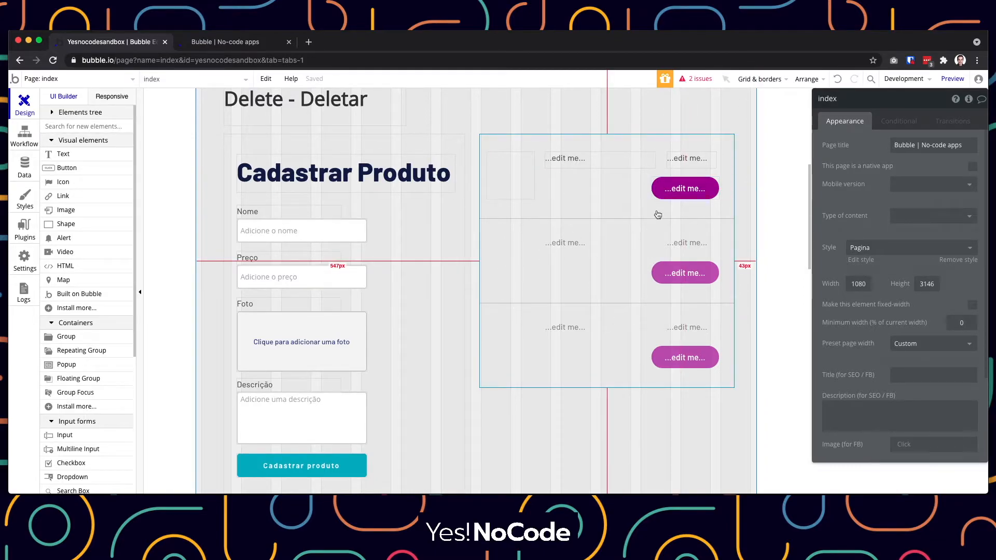
Shift the image, both texts and the button together slightly to the right within the first cell
{"action": "left_click", "coordinate": [517, 186]}
{"action": "left_click", "coordinate": [581, 160], "text": "shift"}
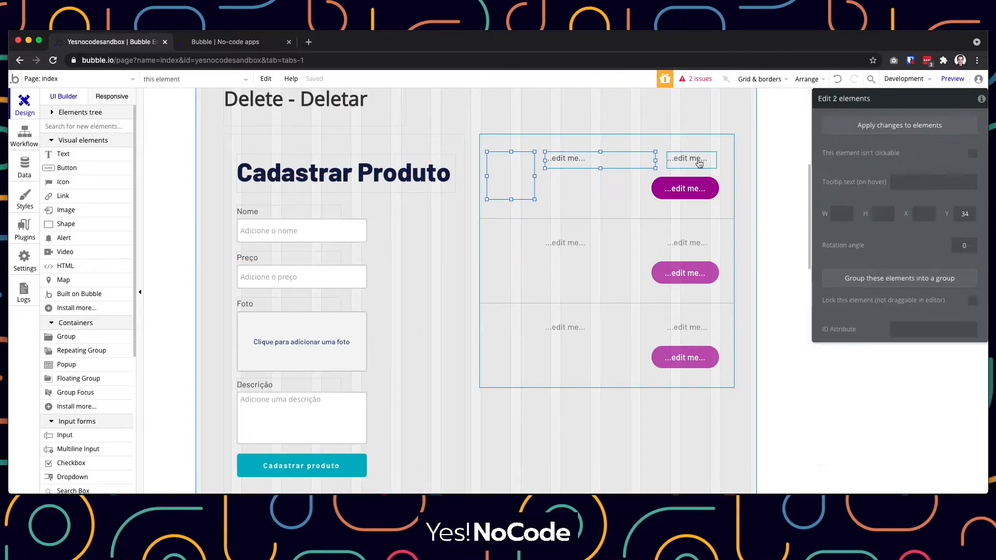
{"action": "left_click", "coordinate": [690, 195], "text": "shift"}
{"action": "left_click_drag", "start_coordinate": [689, 195], "coordinate": [696, 194]}
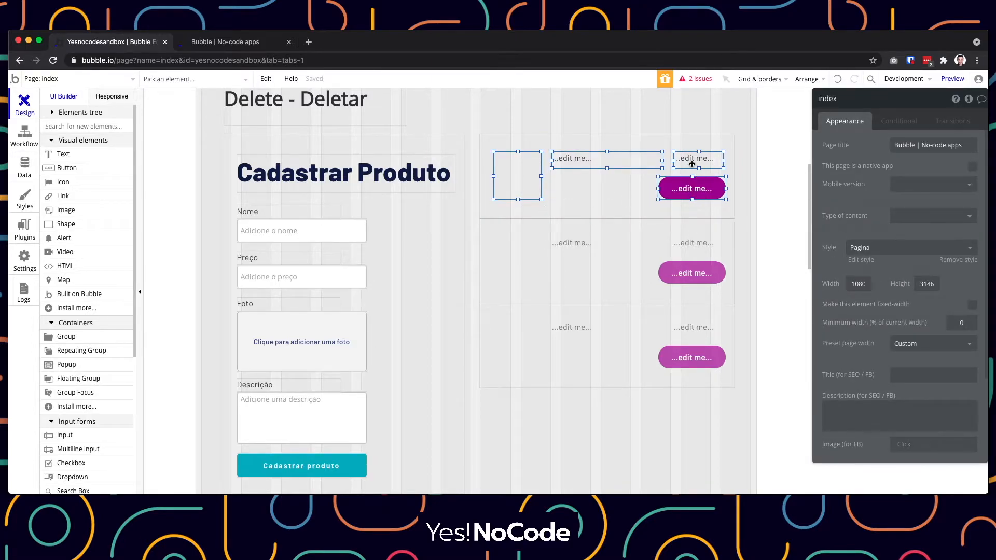
Set the repeating group's type of content to Produtos
{"action": "left_click", "coordinate": [652, 143]}
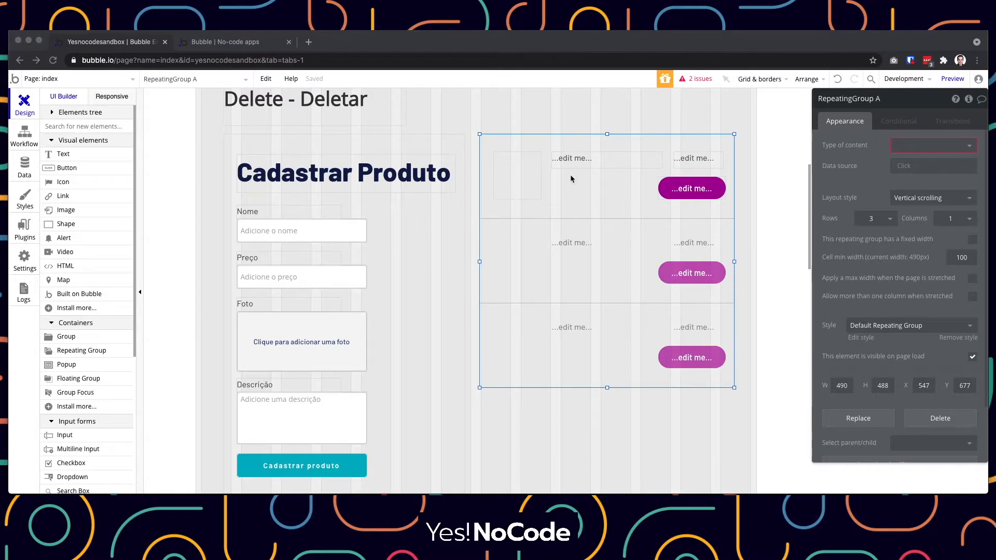
{"action": "left_click", "coordinate": [552, 117]}
{"action": "left_click", "coordinate": [551, 117]}
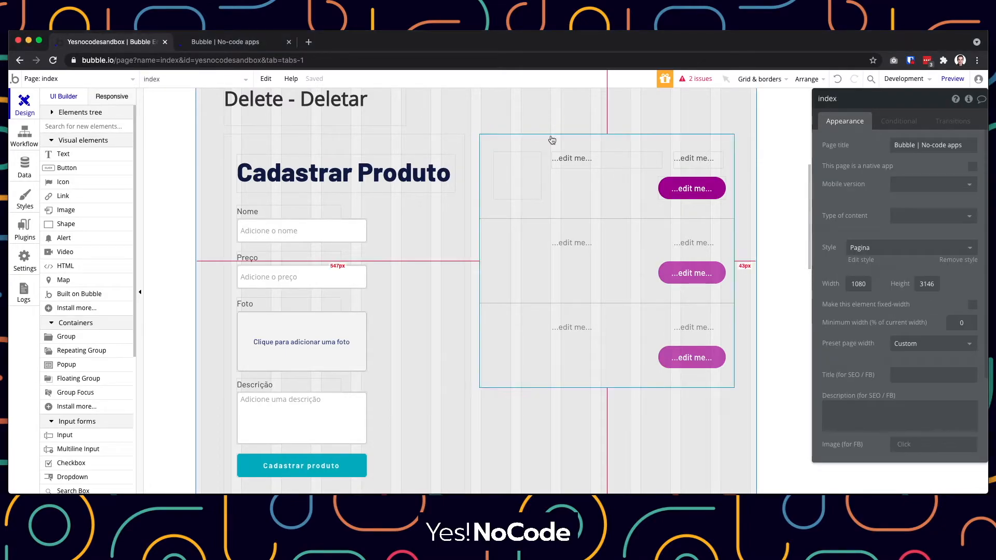
{"action": "left_click", "coordinate": [520, 140]}
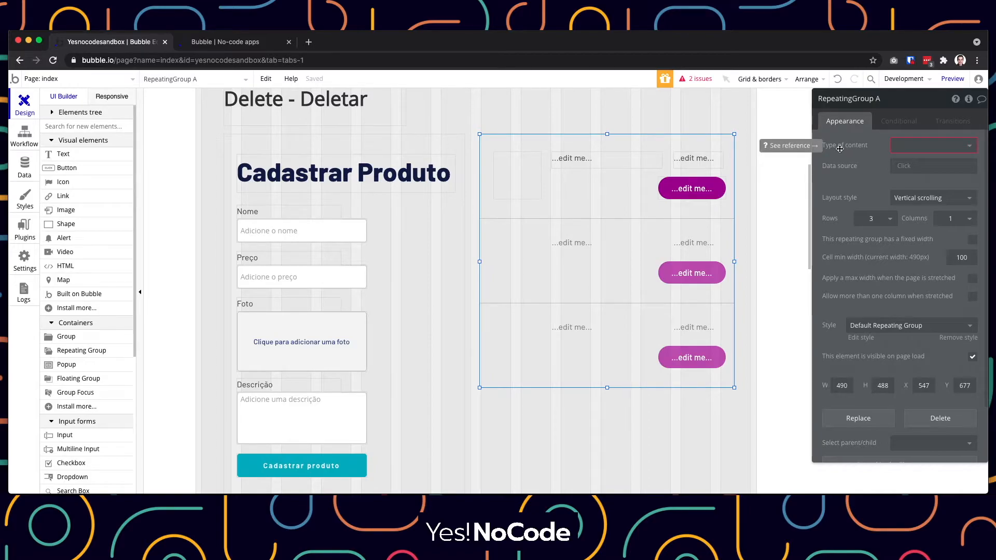
{"action": "left_click", "coordinate": [946, 146]}
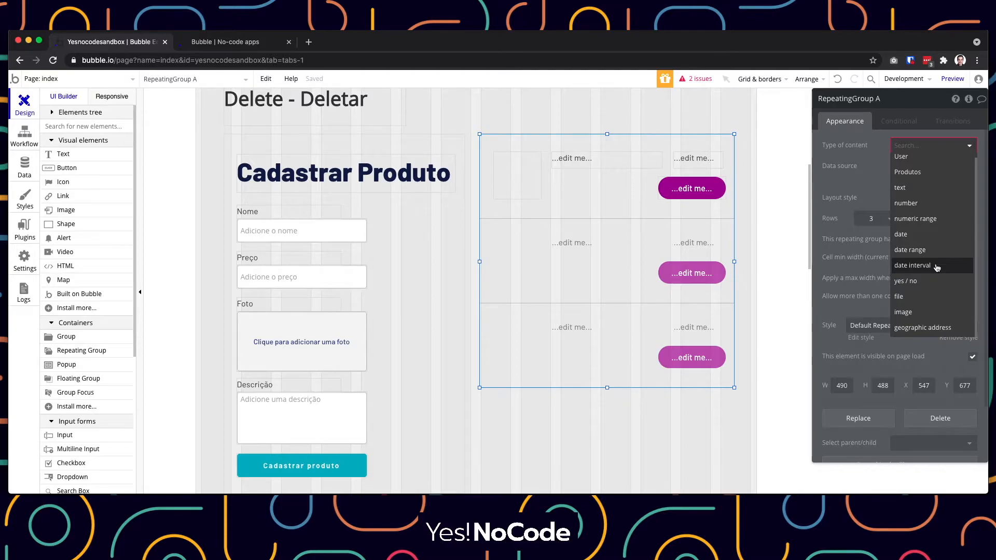
{"action": "scroll", "coordinate": [933, 265], "scroll_direction": "up", "scroll_amount": 1}
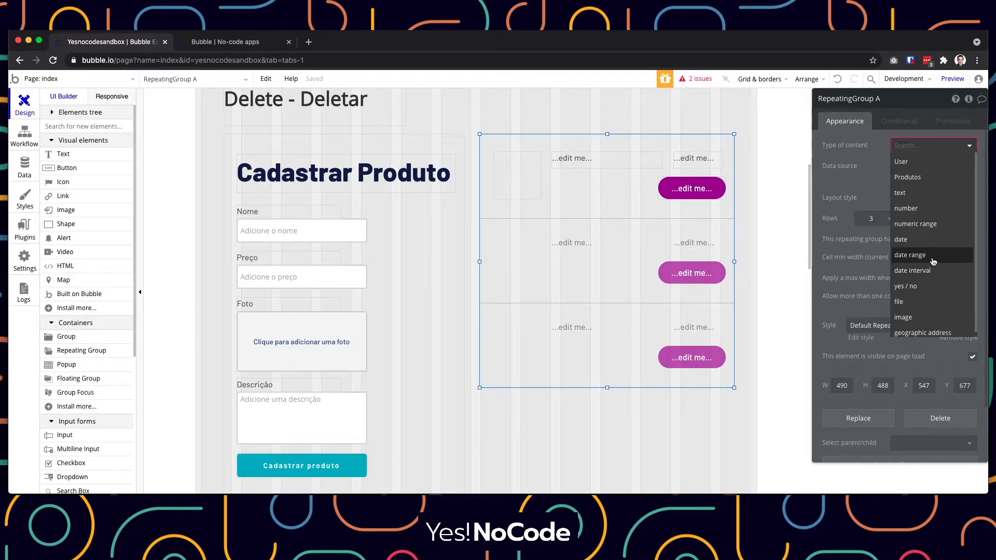
{"action": "left_click", "coordinate": [903, 179]}
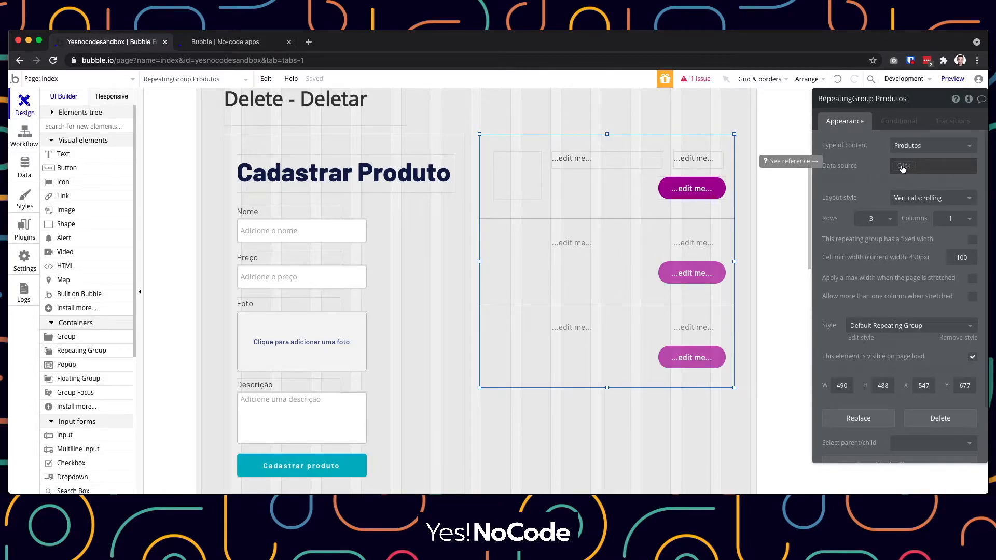
Set the repeating group's data source to a search for Produtos without constraints or sorting
{"action": "left_click", "coordinate": [902, 167]}
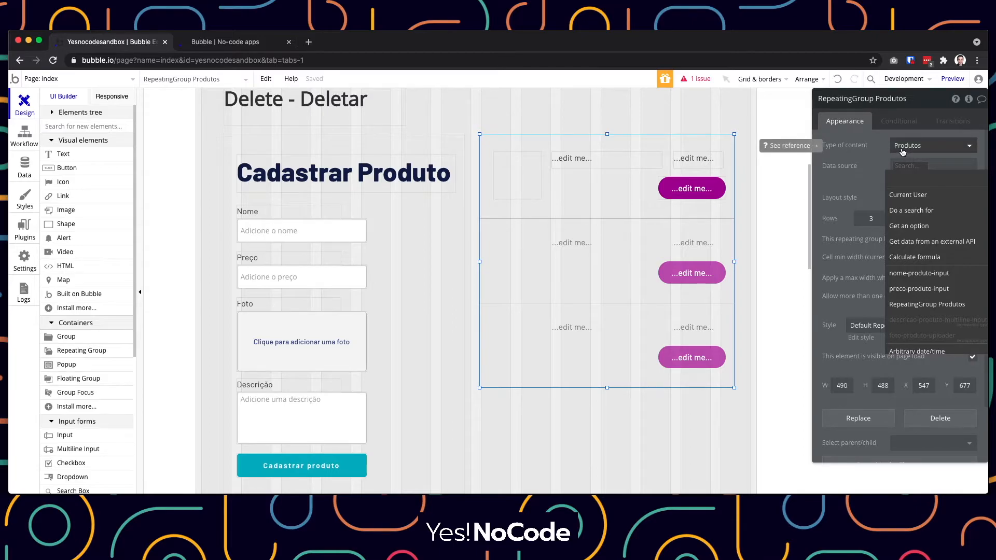
{"action": "left_click", "coordinate": [911, 210]}
{"action": "left_click", "coordinate": [769, 124]}
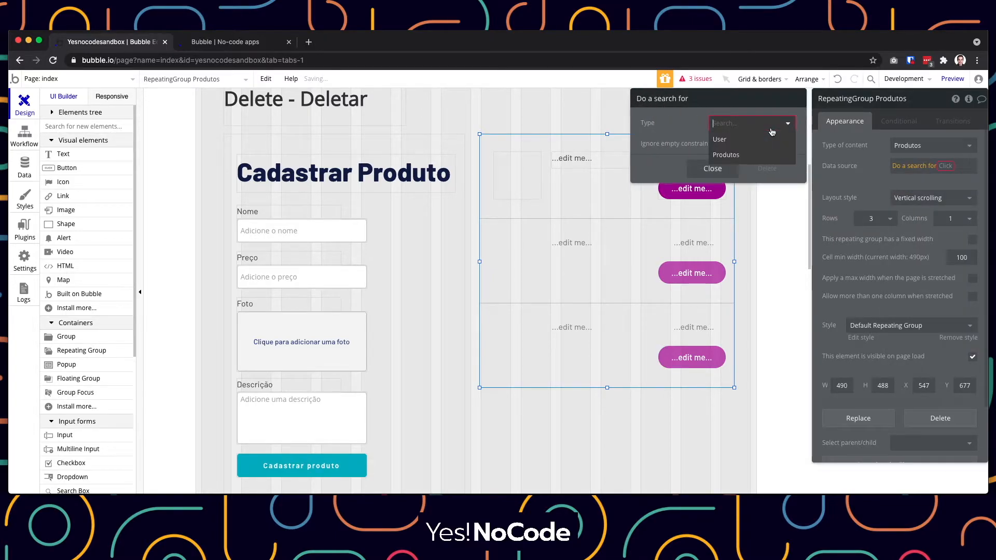
{"action": "left_click", "coordinate": [747, 155]}
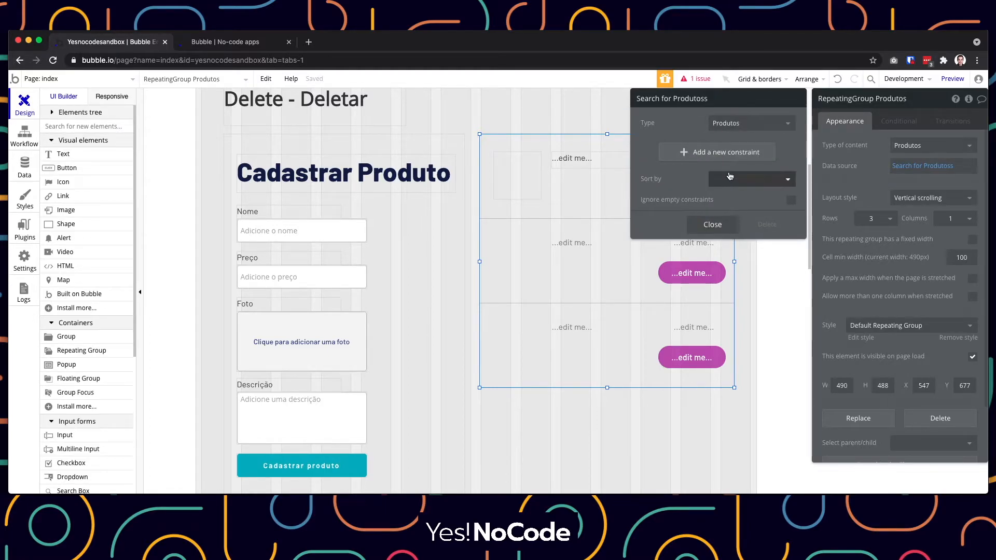
{"action": "left_click", "coordinate": [713, 225]}
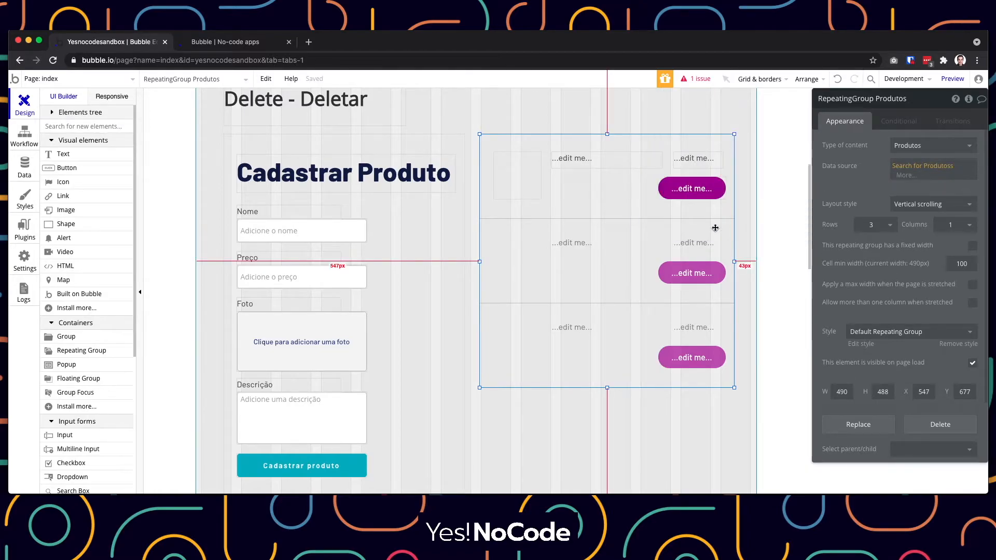
{"action": "left_click", "coordinate": [849, 179]}
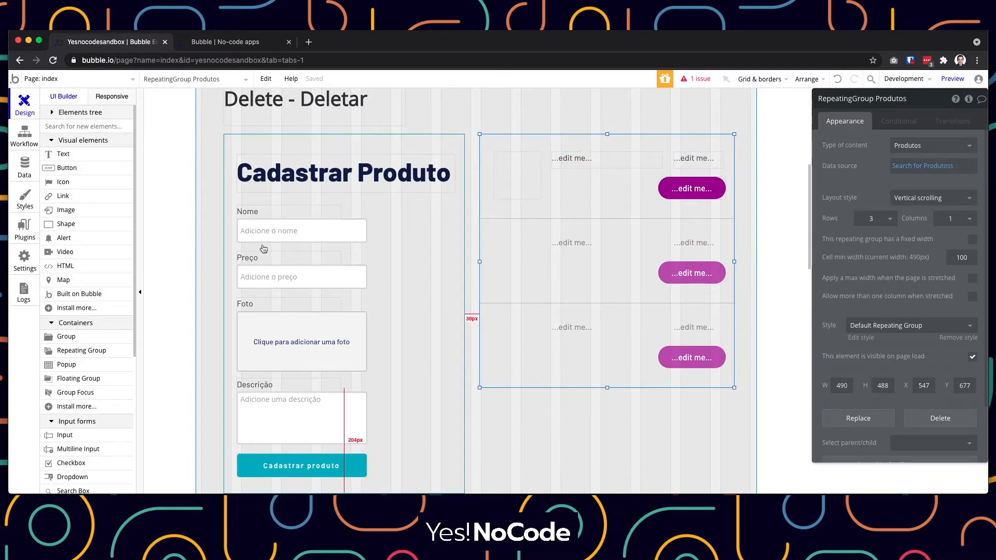
Reopen the repeating group's data source search to review its settings, and close it without changes
{"action": "left_click_drag", "start_coordinate": [73, 169], "coordinate": [501, 241]}
{"action": "left_click_drag", "start_coordinate": [659, 240], "coordinate": [487, 164]}
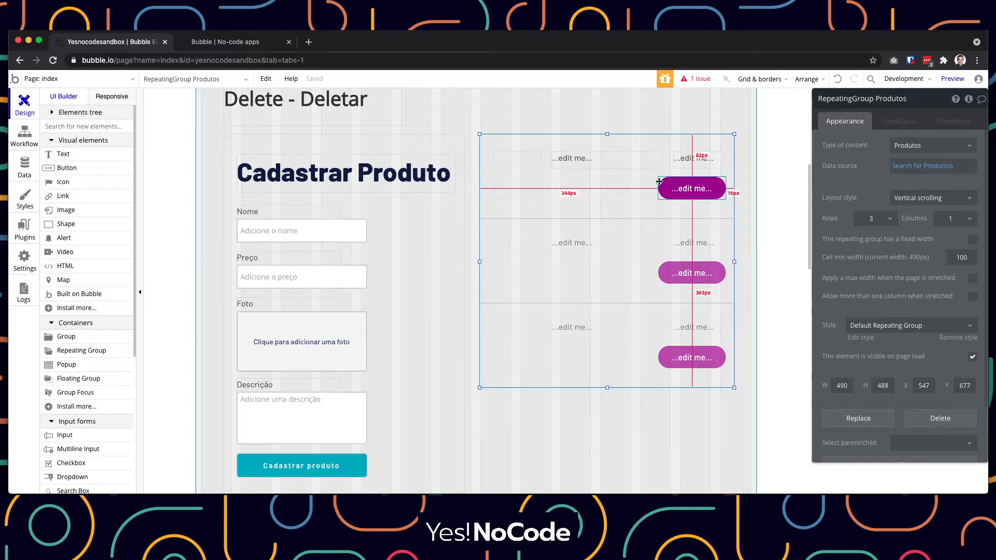
{"action": "left_click", "coordinate": [913, 166]}
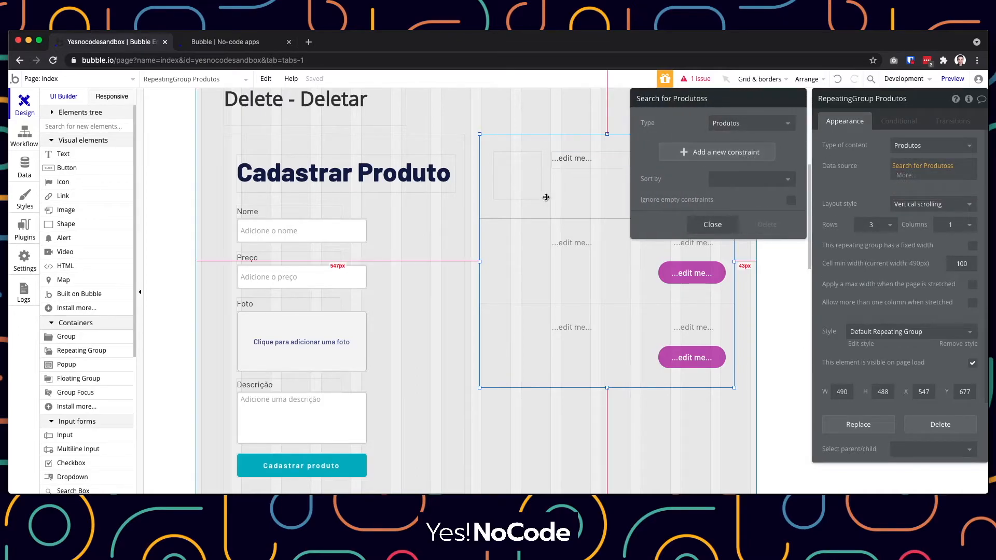
{"action": "left_click", "coordinate": [593, 206]}
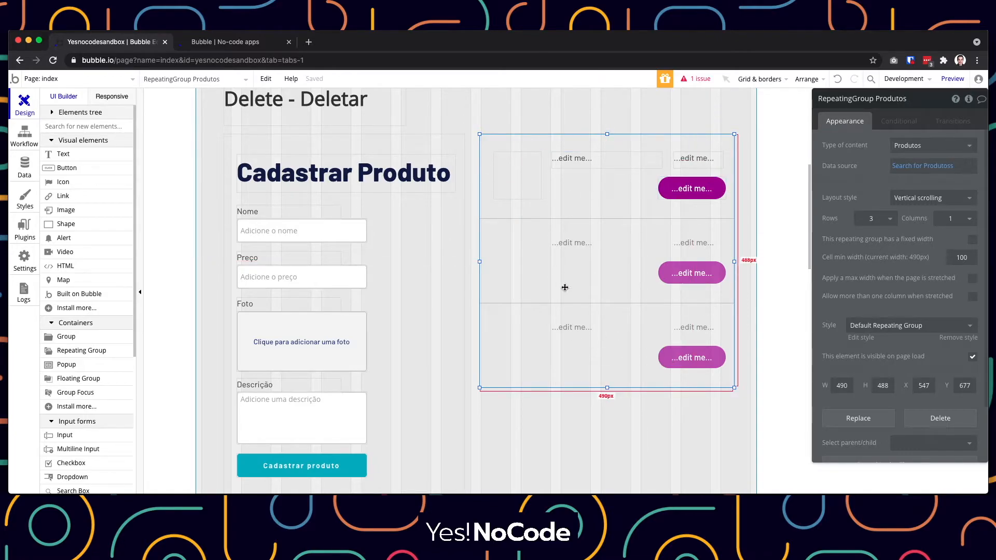
Inspect the image, both text elements and the button in the repeating group's first cell one by one
{"action": "left_click", "coordinate": [508, 175]}
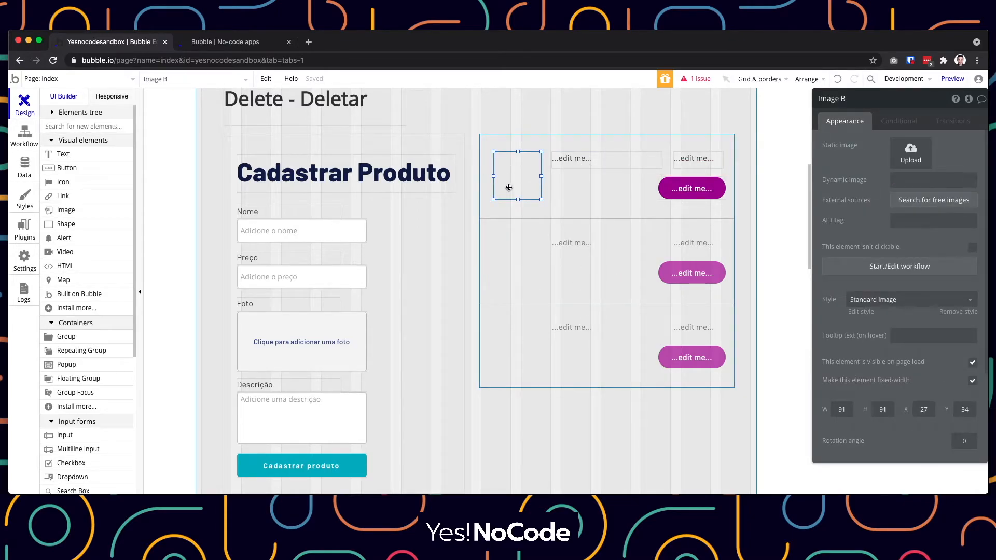
{"action": "left_click", "coordinate": [573, 159]}
{"action": "left_click", "coordinate": [694, 154]}
{"action": "left_click", "coordinate": [690, 188]}
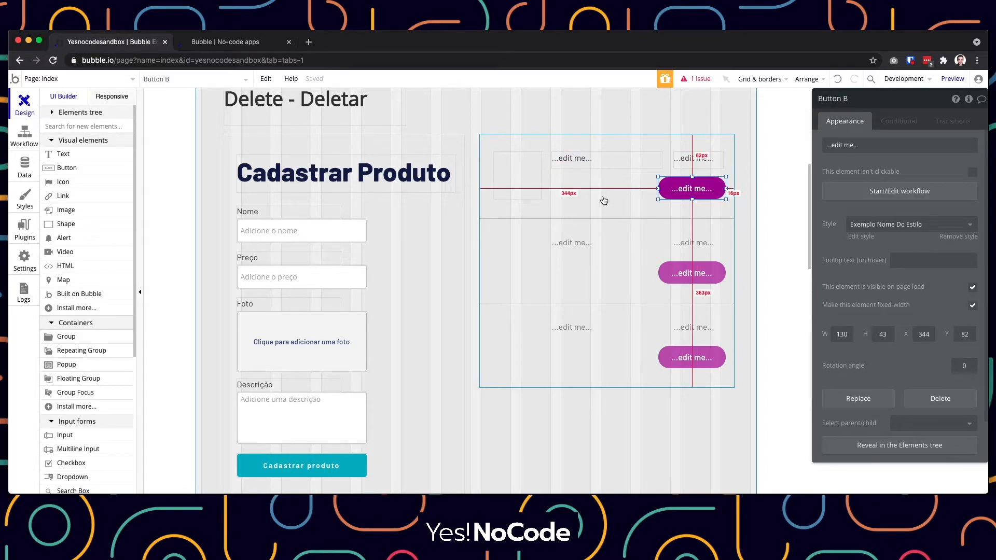
{"action": "left_click", "coordinate": [513, 163]}
{"action": "left_click", "coordinate": [570, 158]}
{"action": "left_click", "coordinate": [684, 162]}
{"action": "left_click", "coordinate": [686, 188]}
{"action": "left_click", "coordinate": [606, 164]}
{"action": "left_click", "coordinate": [529, 179]}
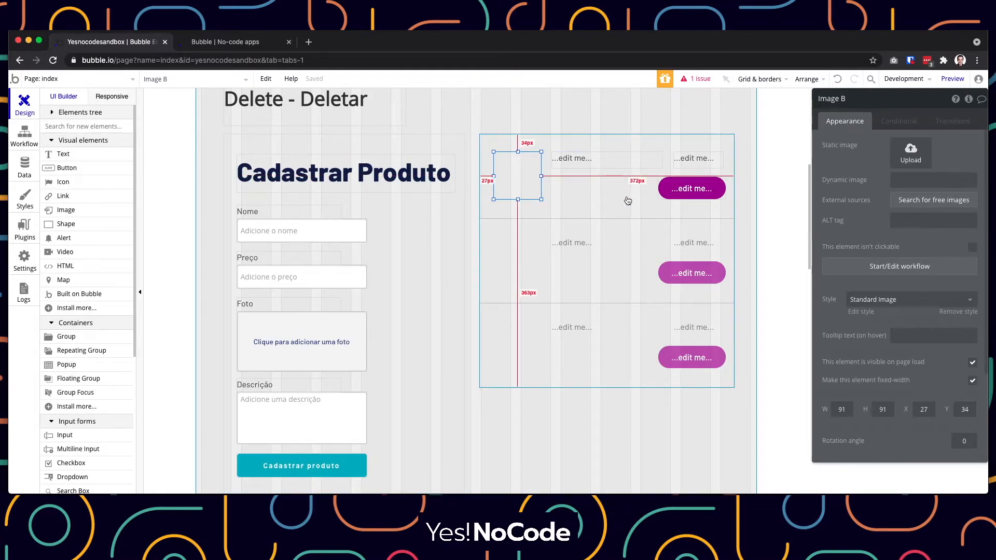
Preview the index page, examine the placeholder texts in the repeating group's rows, and return to the editor
{"action": "left_click", "coordinate": [948, 82]}
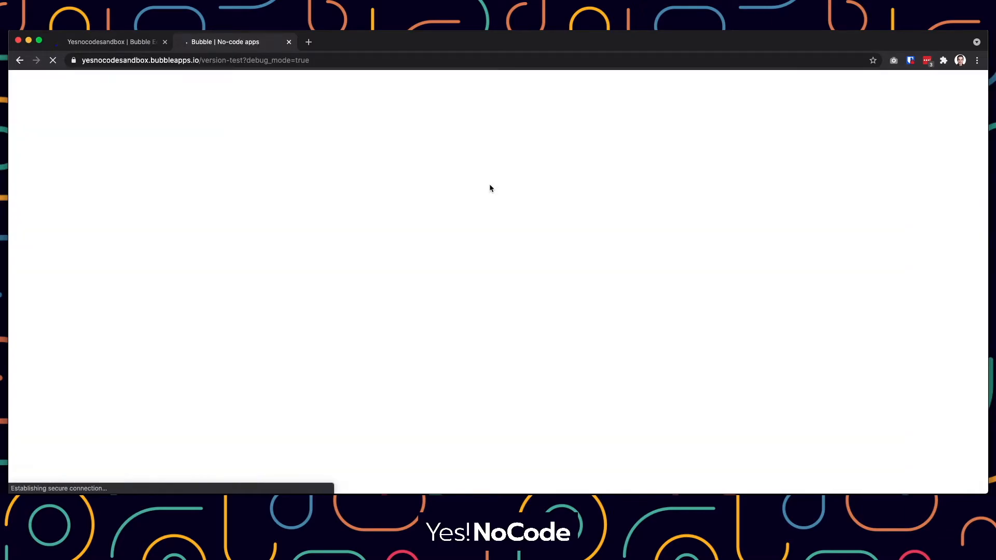
{"action": "scroll", "coordinate": [373, 213], "scroll_direction": "down", "scroll_amount": 5}
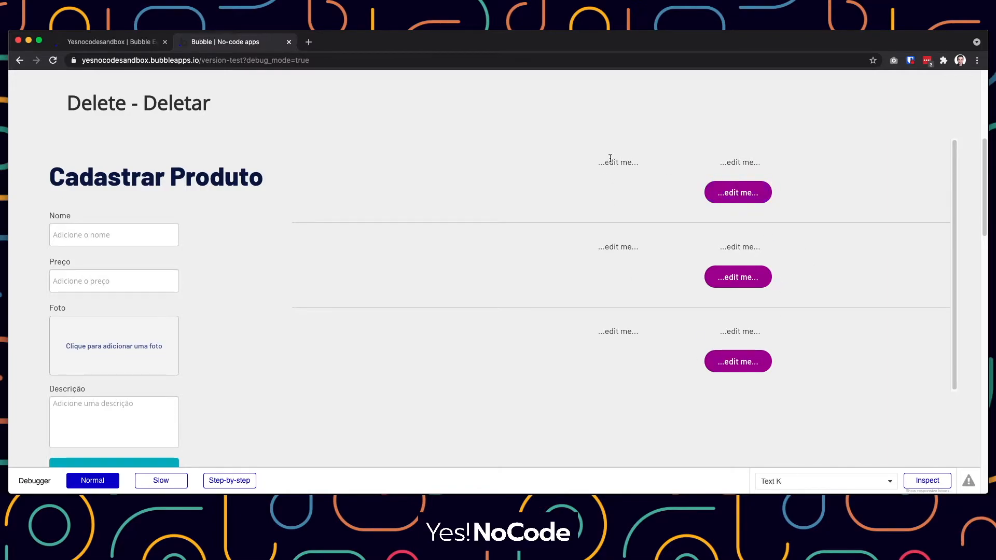
{"action": "left_click_drag", "start_coordinate": [599, 161], "coordinate": [640, 162]}
{"action": "left_click", "coordinate": [716, 160]}
{"action": "left_click", "coordinate": [763, 165]}
{"action": "left_click", "coordinate": [134, 44]}
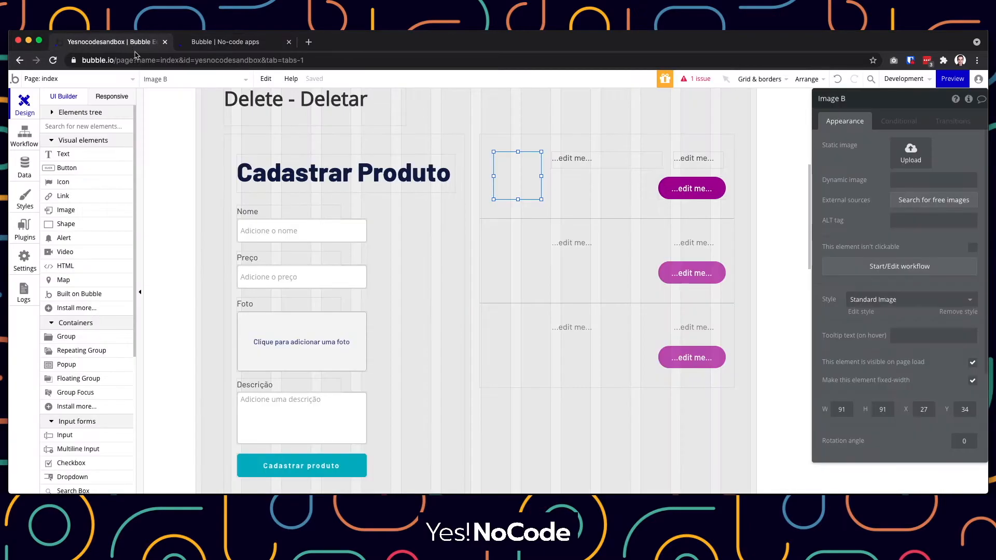
Inspect the first cell's left placeholder text and the repeating group's settings, and compare them with the page preview
{"action": "left_click", "coordinate": [602, 160]}
{"action": "left_click", "coordinate": [870, 144]}
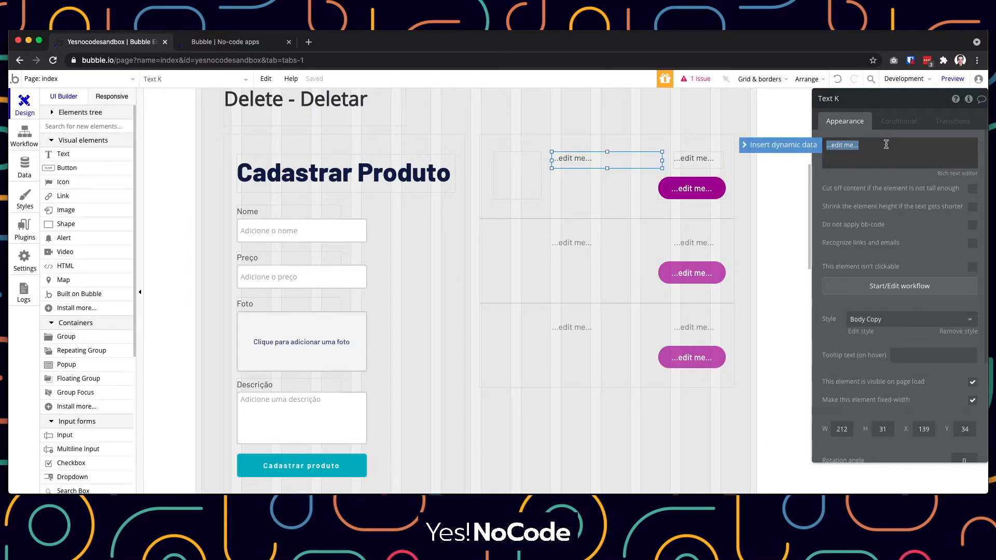
{"action": "left_click_drag", "start_coordinate": [826, 146], "coordinate": [869, 147]}
{"action": "left_click", "coordinate": [869, 146]}
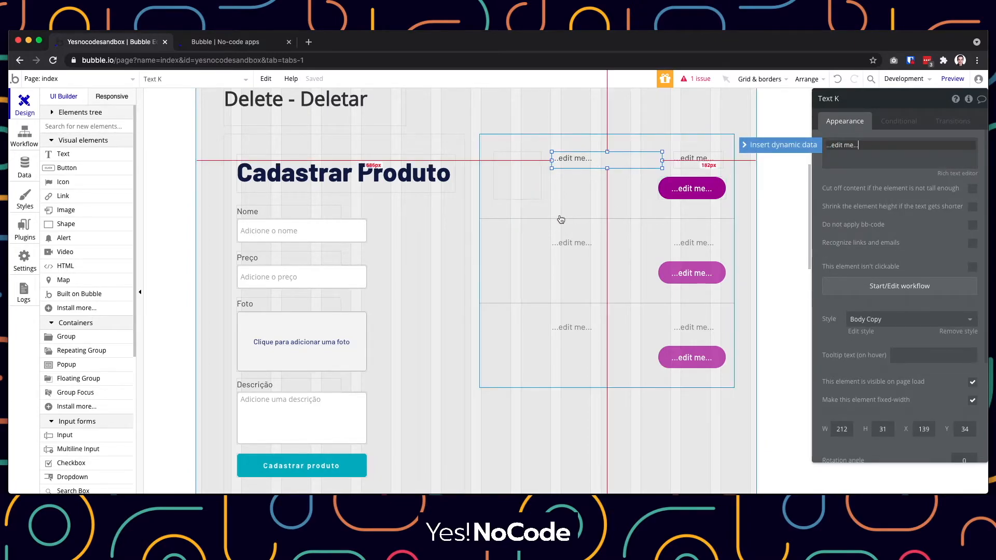
{"action": "left_click", "coordinate": [554, 198]}
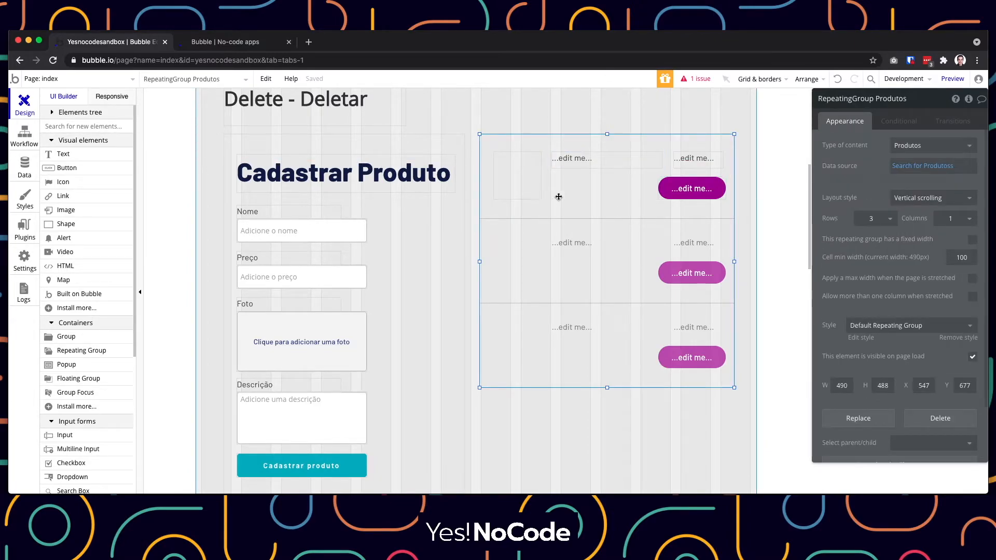
{"action": "left_click", "coordinate": [270, 42]}
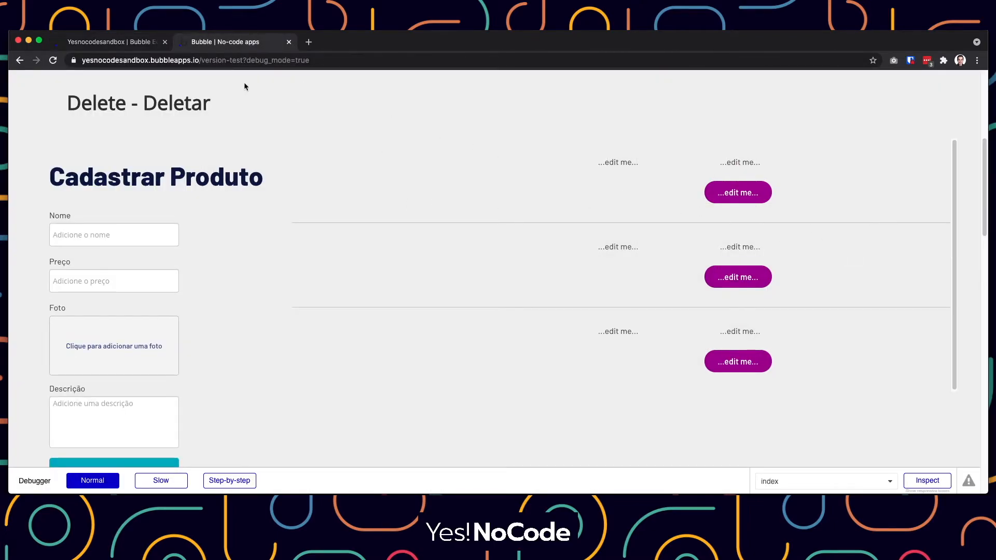
Back in the editor, nudge the repeating group to X 546 and apply a max width when the page is stretched
{"action": "left_click", "coordinate": [106, 42]}
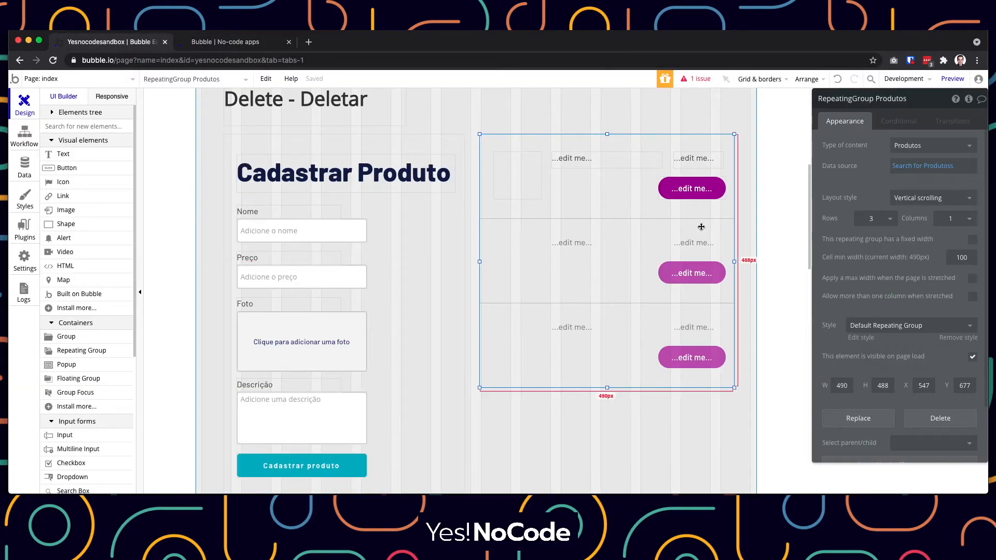
{"action": "key", "text": "Left"}
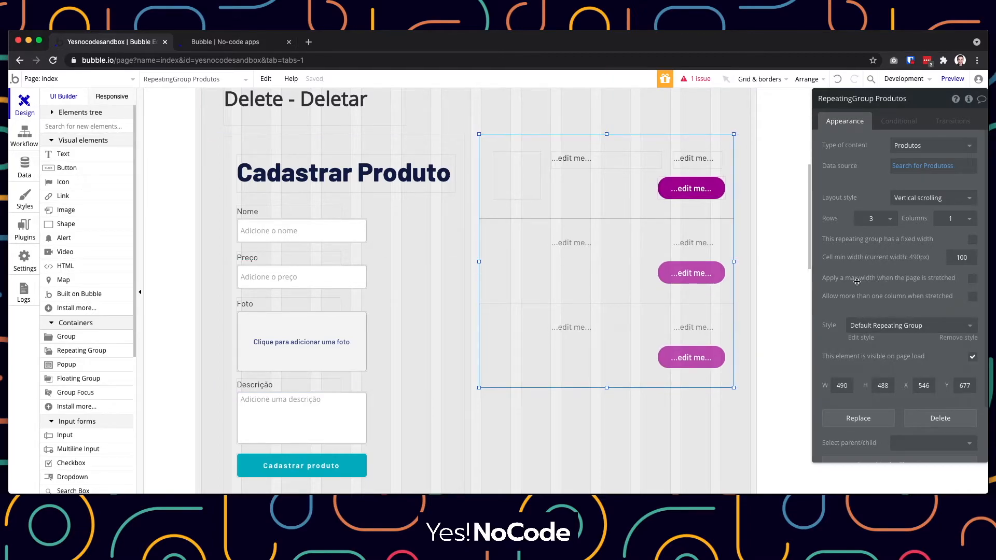
{"action": "left_click", "coordinate": [972, 280]}
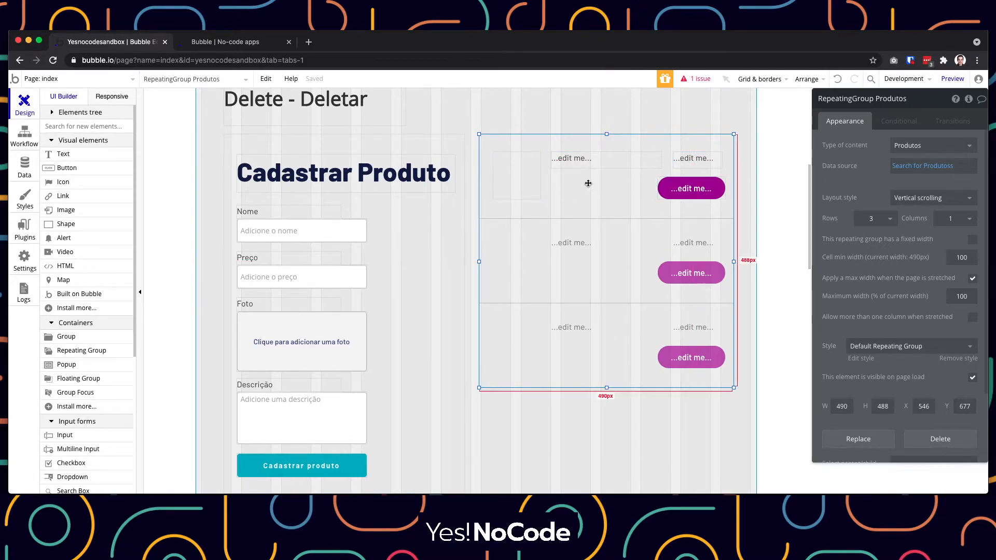
Set the dynamic image of the first cell's image element to Current cell's Produtos's Foto
{"action": "left_click", "coordinate": [523, 173]}
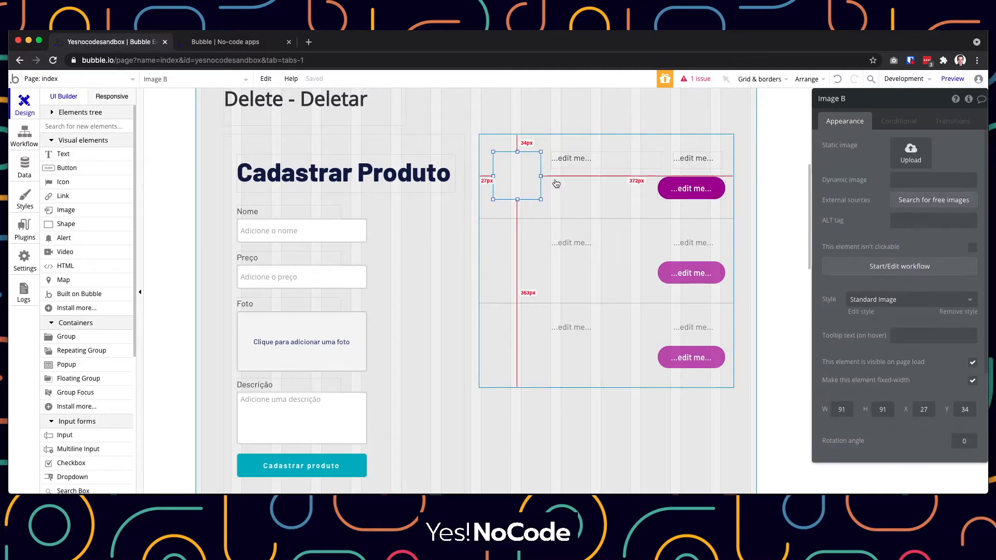
{"action": "left_click", "coordinate": [920, 180]}
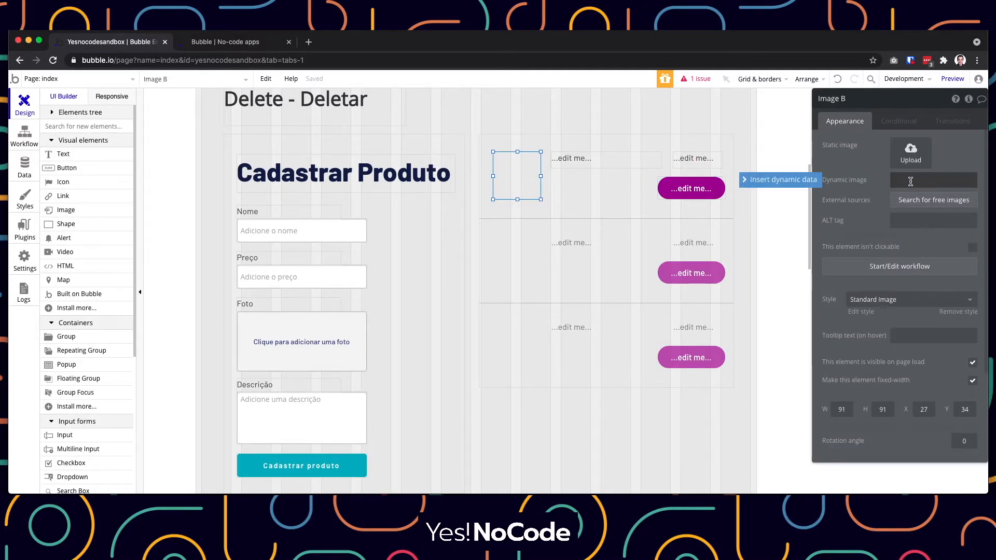
{"action": "left_click", "coordinate": [785, 180]}
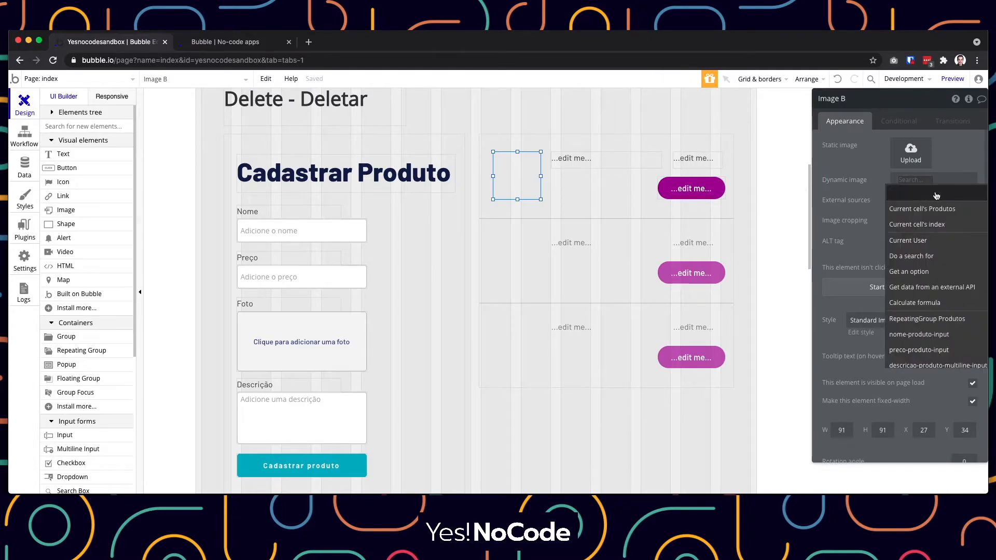
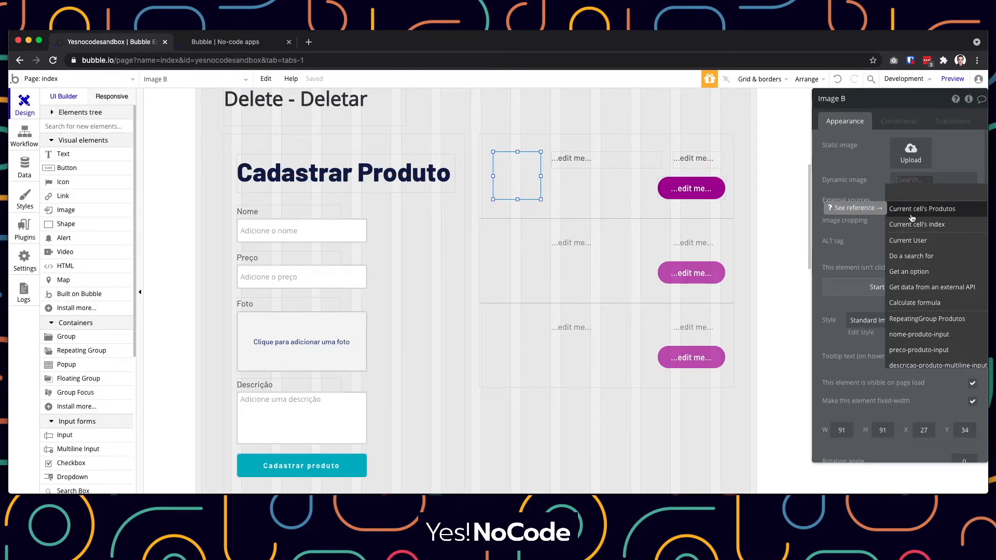
{"action": "left_click", "coordinate": [932, 210]}
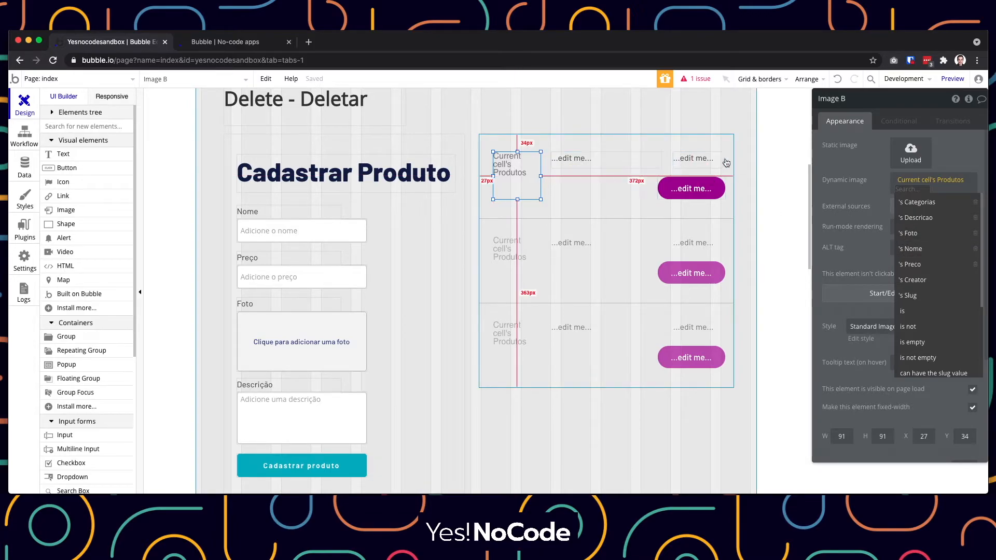
{"action": "left_click", "coordinate": [912, 234]}
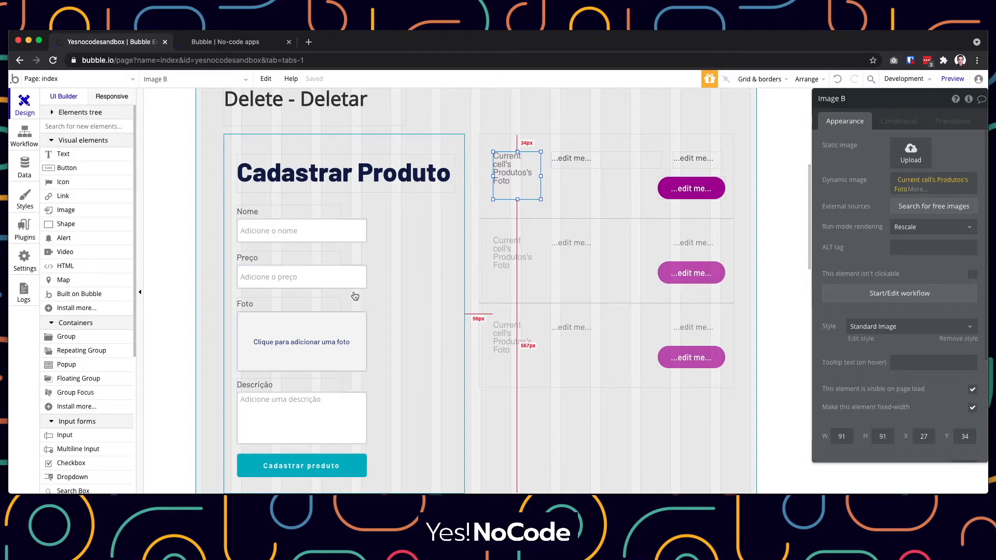
Review the Produtos records and the field types of the Produtos data type, and return to the page design
{"action": "left_click", "coordinate": [26, 176]}
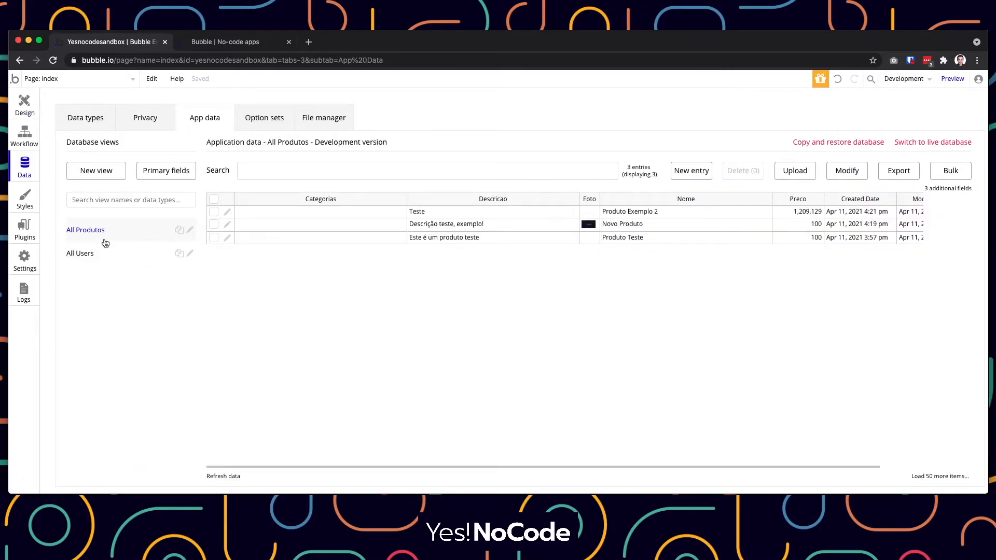
{"action": "left_click", "coordinate": [85, 130]}
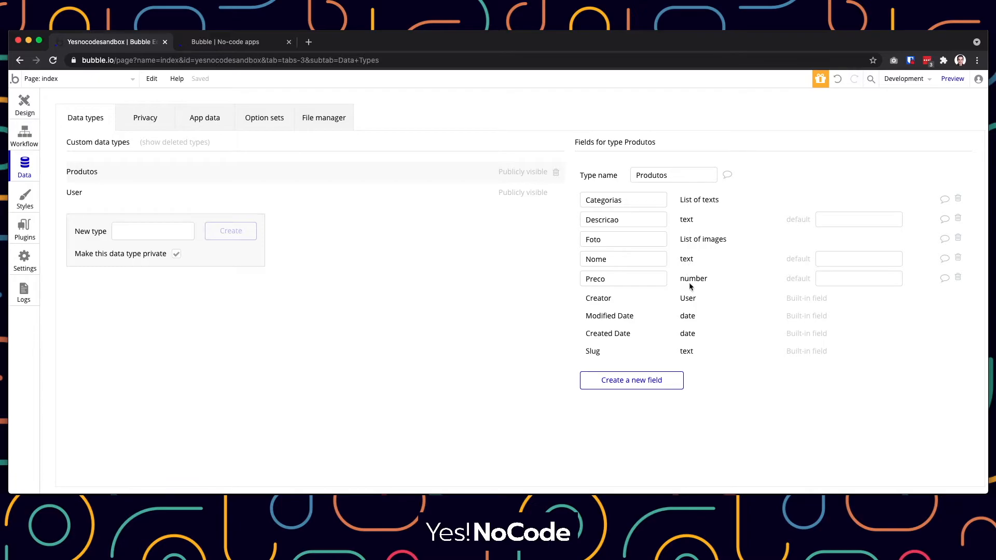
{"action": "left_click", "coordinate": [25, 104]}
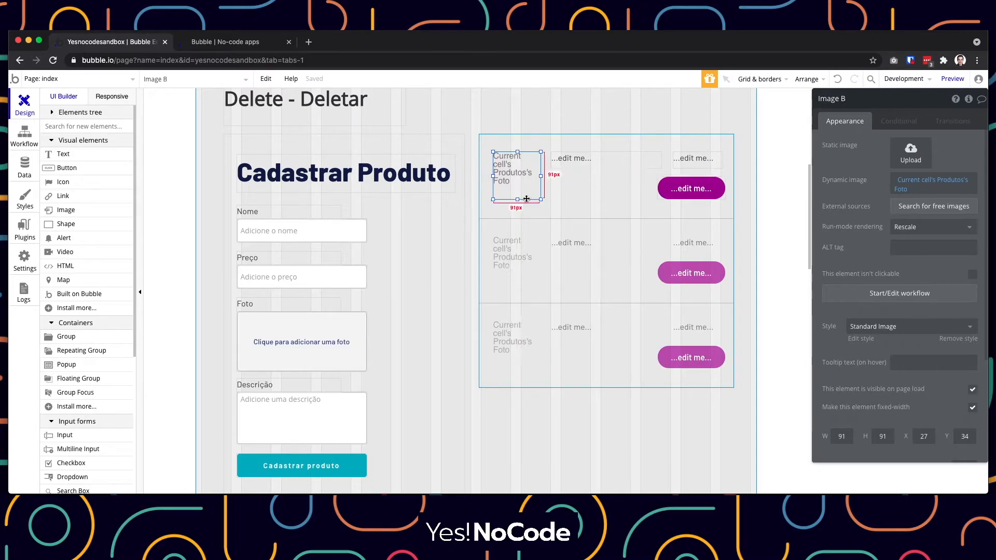
Replace the placeholder of the text beside the image with the dynamic value Current cell's Produtos's Nome
{"action": "left_click", "coordinate": [584, 159]}
{"action": "left_click", "coordinate": [891, 149]}
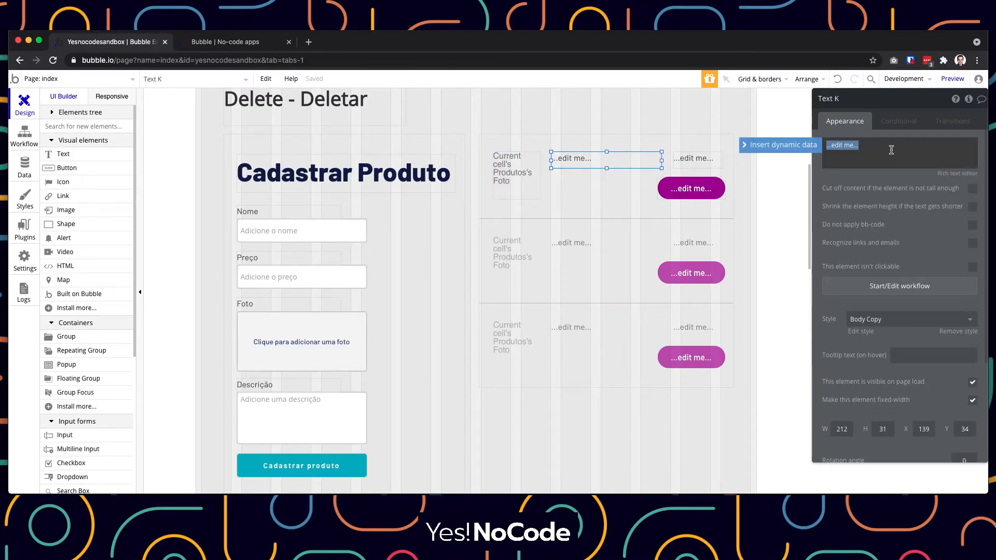
{"action": "key", "text": "BackSpace"}
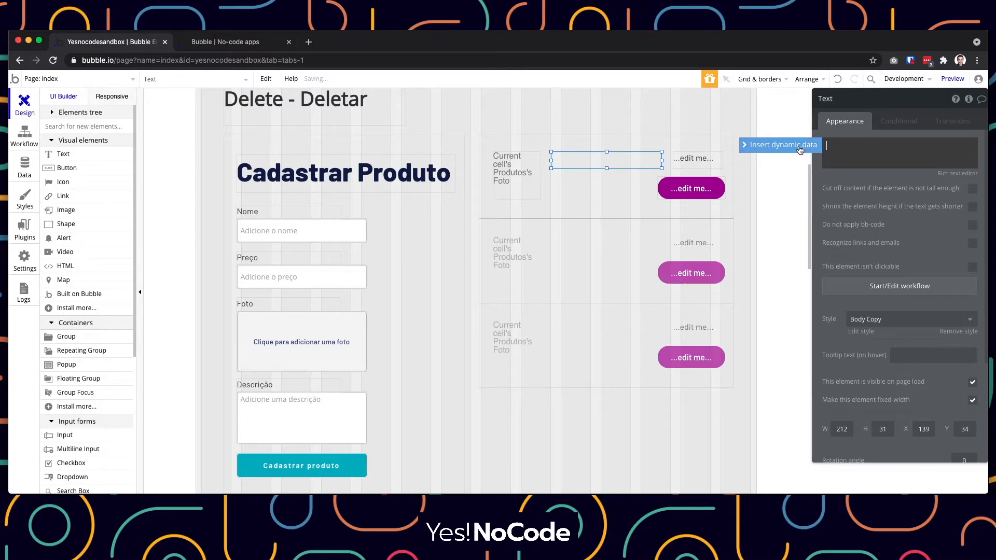
{"action": "left_click", "coordinate": [798, 144]}
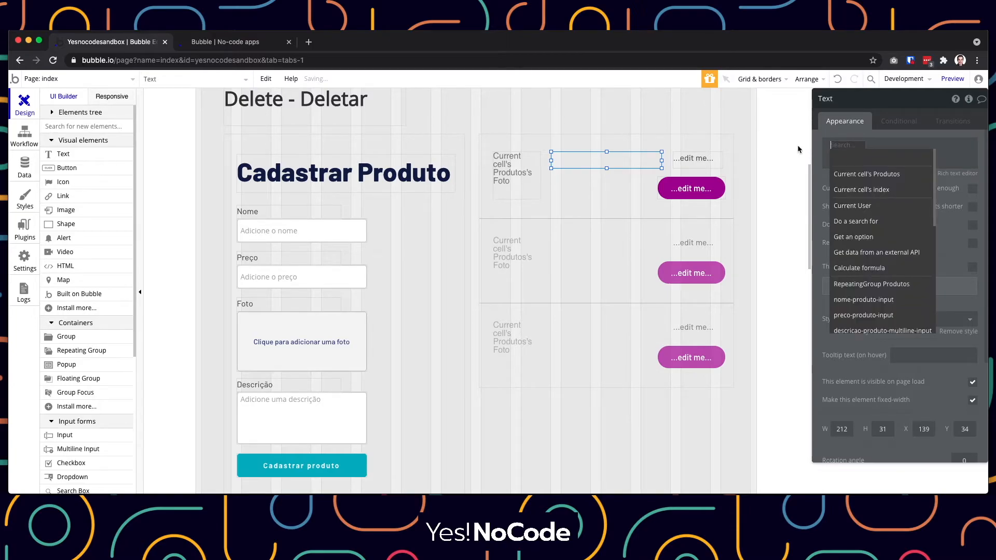
{"action": "left_click", "coordinate": [855, 176]}
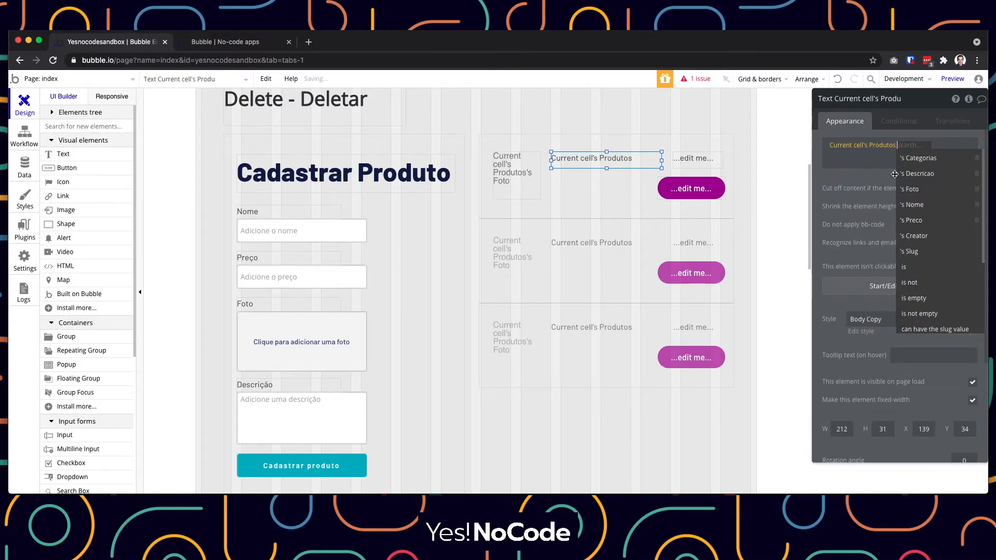
{"action": "left_click", "coordinate": [923, 205]}
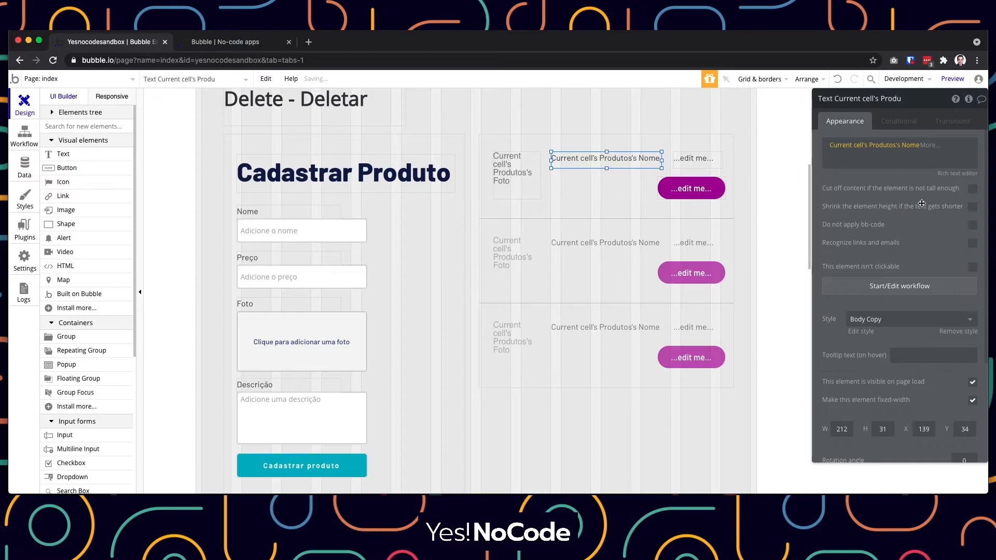
Replace the placeholder of the text above the button with the dynamic value Current cell's Produtos's Preco
{"action": "left_click", "coordinate": [691, 161]}
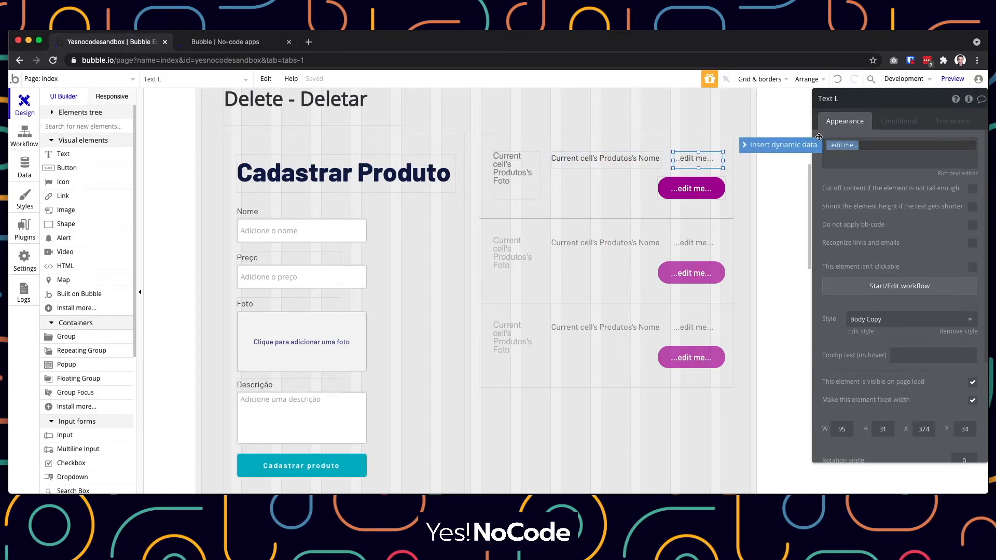
{"action": "left_click", "coordinate": [786, 147]}
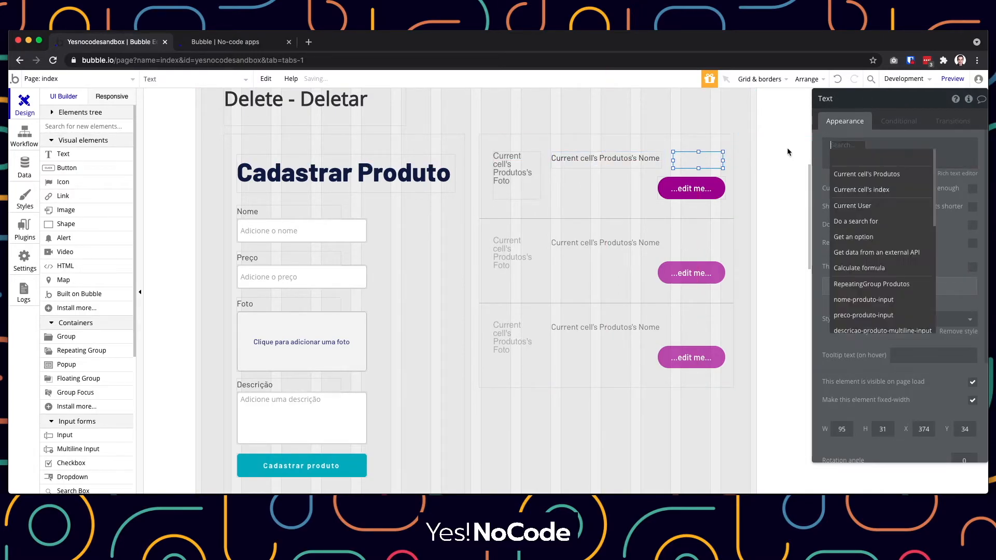
{"action": "left_click", "coordinate": [892, 174]}
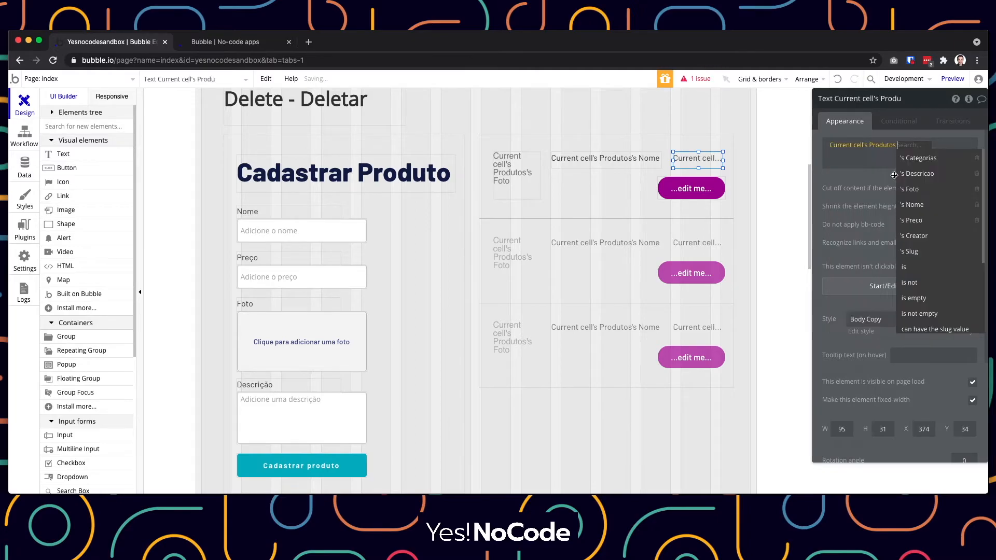
{"action": "left_click", "coordinate": [918, 222]}
Change the caption of the repeating group's button to "Comprar"
{"action": "left_click", "coordinate": [683, 190]}
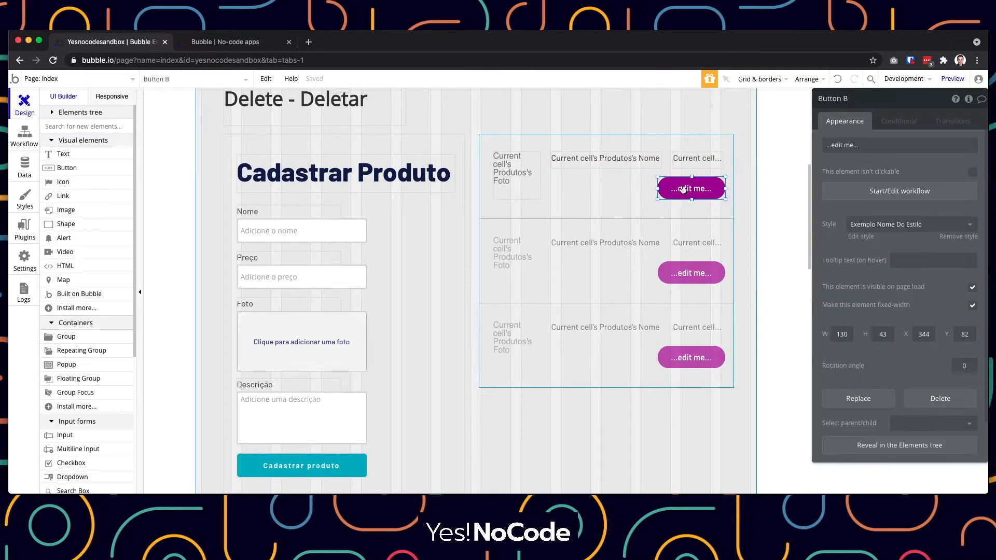
{"action": "triple_click", "coordinate": [843, 145]}
{"action": "key", "text": "BackSpace"}
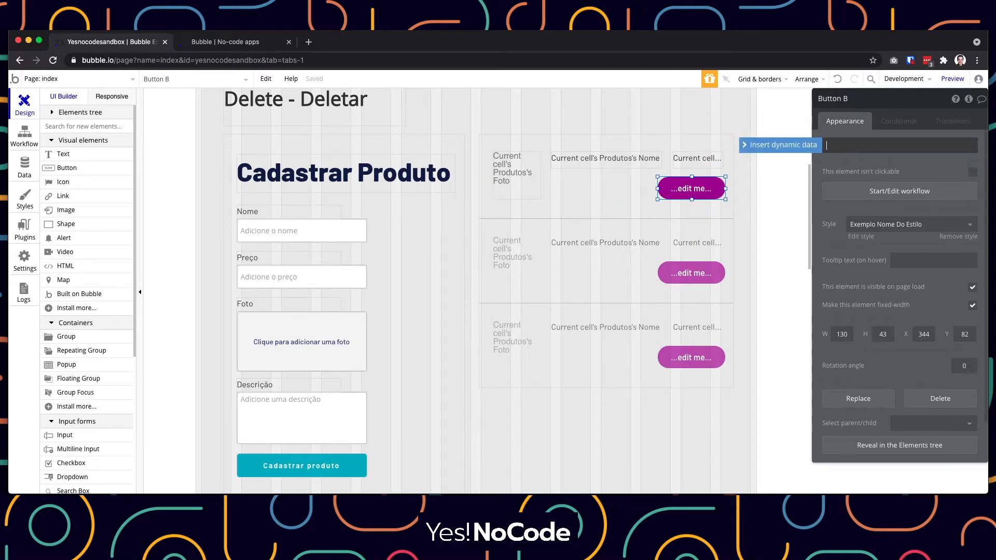
{"action": "type", "text": "Comprar"}
{"action": "left_click", "coordinate": [899, 154]}
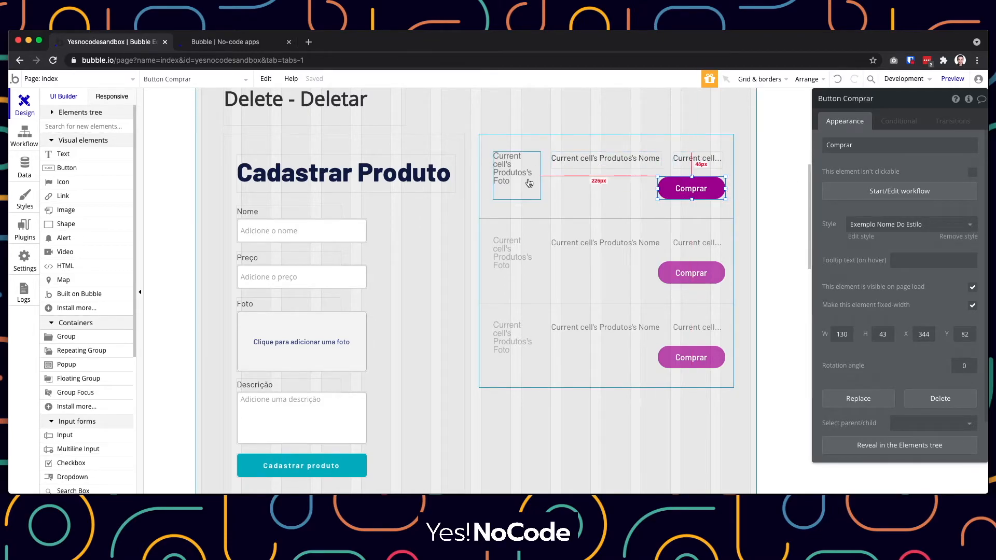
{"action": "left_click", "coordinate": [597, 192]}
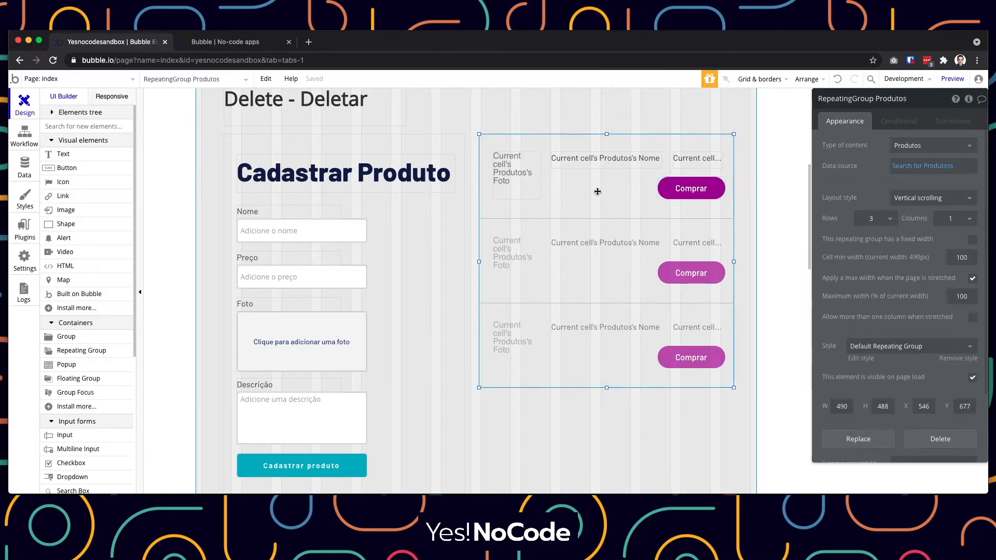
Preview the page to examine the product list, and inspect the Cadastrar Produto form group's settings in the editor
{"action": "left_click", "coordinate": [955, 80]}
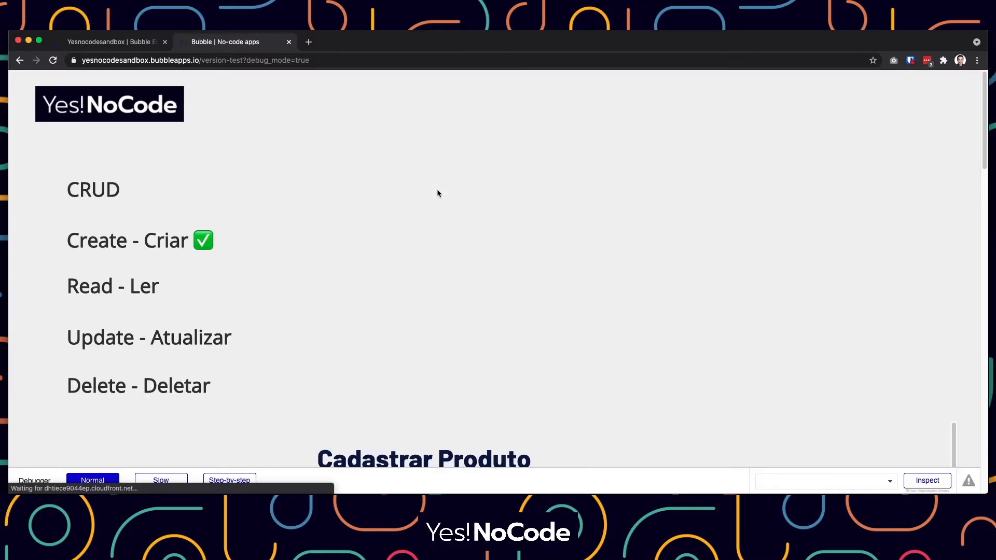
{"action": "scroll", "coordinate": [451, 187], "scroll_direction": "down", "scroll_amount": 7}
{"action": "scroll", "coordinate": [471, 176], "scroll_direction": "up", "scroll_amount": 2}
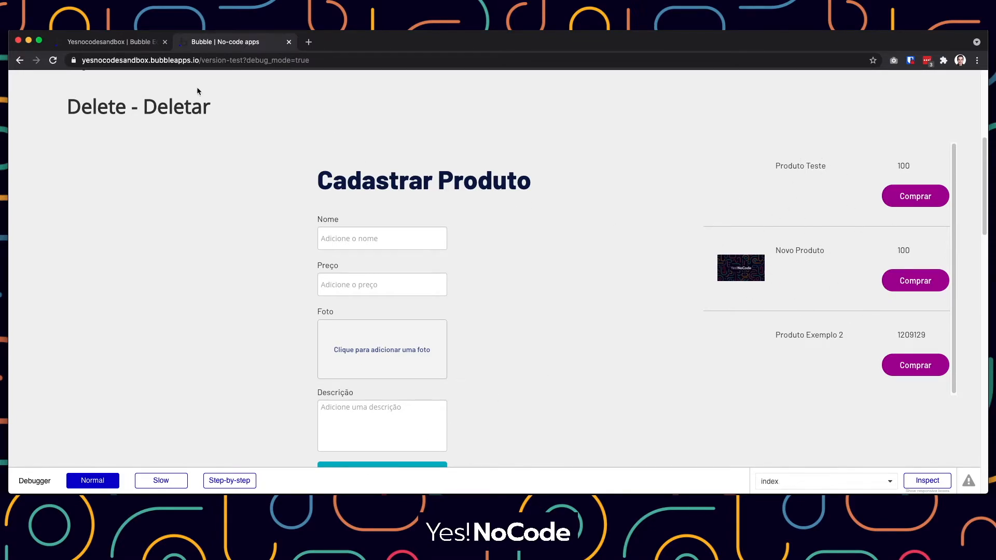
{"action": "left_click", "coordinate": [128, 48]}
{"action": "left_click", "coordinate": [412, 146]}
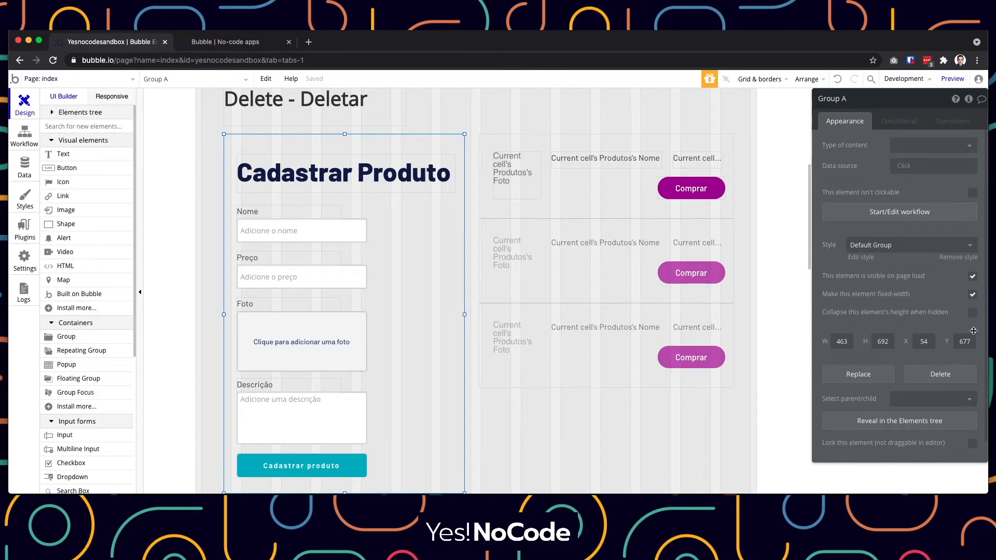
Draw a new group about 1054 by 573 px and place it below the Cadastrar Produto form, nearly spanning the page width
{"action": "left_click", "coordinate": [215, 195]}
{"action": "left_click", "coordinate": [66, 337]}
{"action": "left_click_drag", "start_coordinate": [206, 126], "coordinate": [739, 423]}
{"action": "left_click_drag", "start_coordinate": [581, 224], "coordinate": [578, 376]}
{"action": "left_click_drag", "start_coordinate": [737, 426], "coordinate": [750, 425]}
{"action": "scroll", "coordinate": [438, 331], "scroll_direction": "up", "scroll_amount": 1}
{"action": "scroll", "coordinate": [438, 331], "scroll_direction": "up", "scroll_amount": 3}
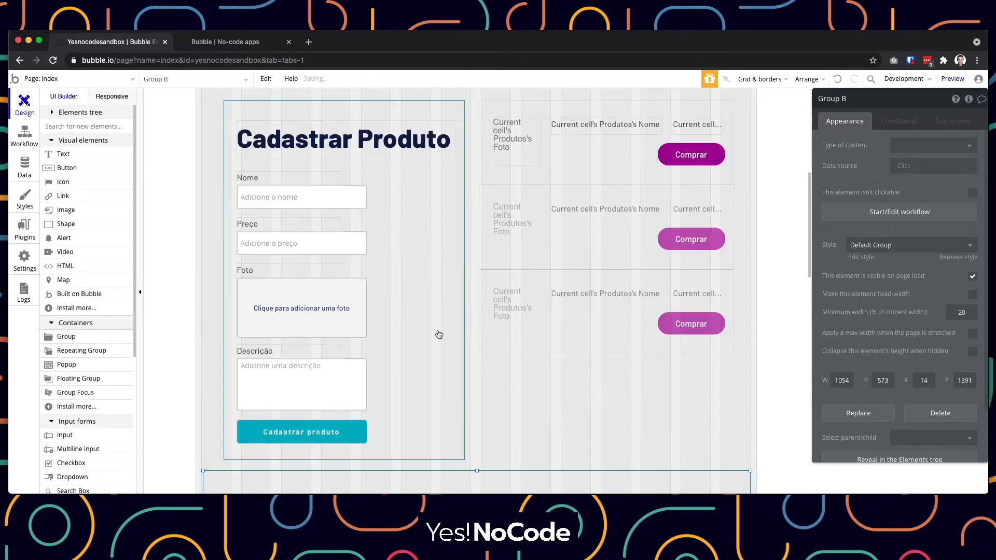
Extend the lower edge of the empty group below the form to make it 952 px tall
{"action": "left_click", "coordinate": [445, 183]}
{"action": "left_click", "coordinate": [504, 106], "text": "shift"}
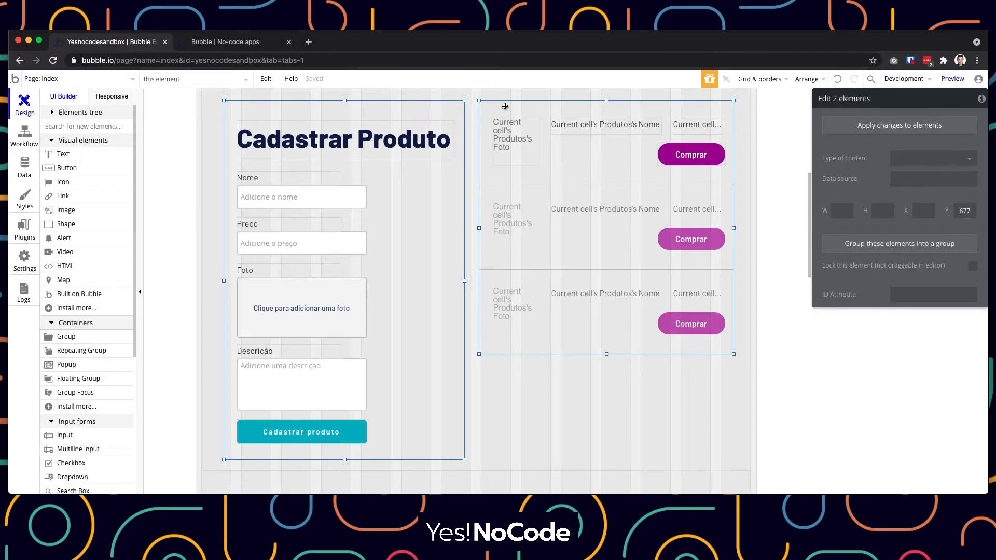
{"action": "scroll", "coordinate": [555, 316], "scroll_direction": "down", "scroll_amount": 6}
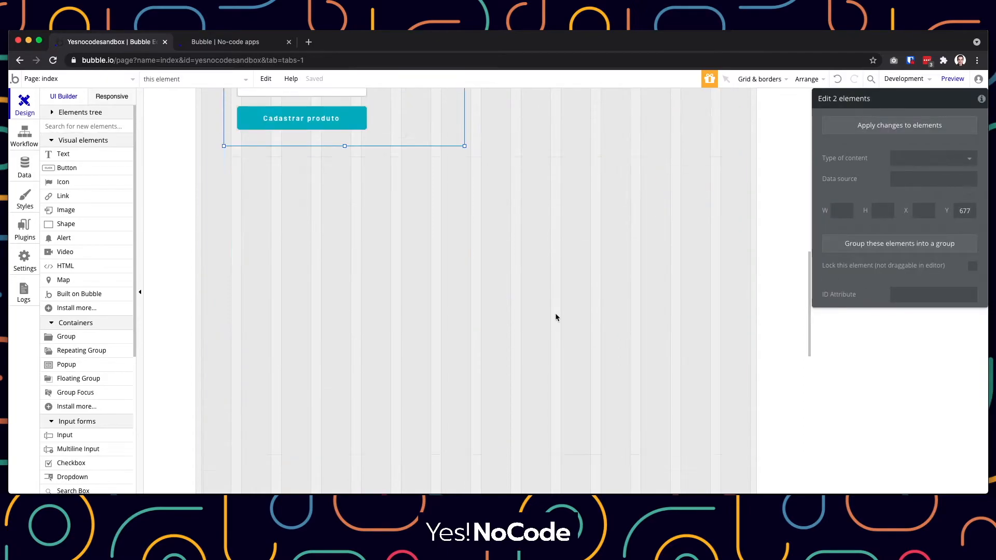
{"action": "left_click", "coordinate": [429, 311]}
{"action": "scroll", "coordinate": [447, 311], "scroll_direction": "down", "scroll_amount": 3}
{"action": "left_click_drag", "start_coordinate": [477, 291], "coordinate": [477, 488]}
Move the Cadastrar Produto form group and the product repeating group together into the large empty group
{"action": "scroll", "coordinate": [506, 356], "scroll_direction": "up", "scroll_amount": 6}
{"action": "left_click", "coordinate": [456, 276]}
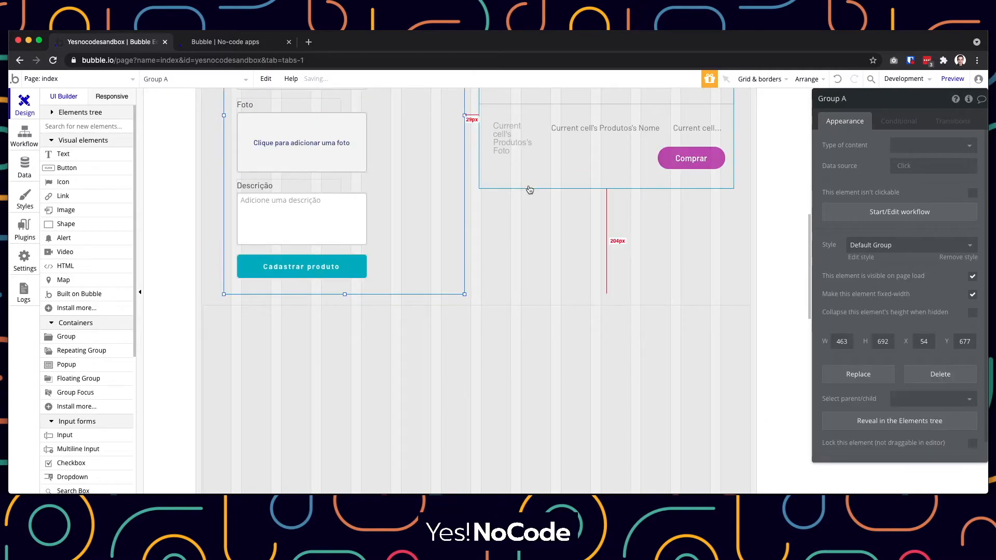
{"action": "left_click", "coordinate": [539, 177], "text": "shift"}
{"action": "left_click_drag", "start_coordinate": [564, 161], "coordinate": [566, 478]}
{"action": "left_click_drag", "start_coordinate": [525, 271], "coordinate": [522, 321]}
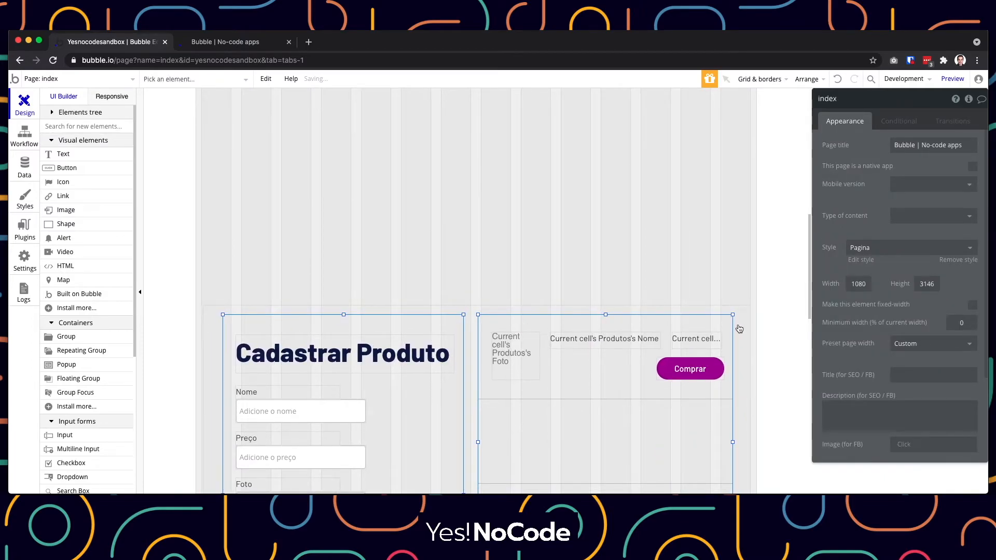
Make the enclosing group fixed-width and move it up to X 26, Y 704, just below the CRUD texts
{"action": "left_click", "coordinate": [746, 323]}
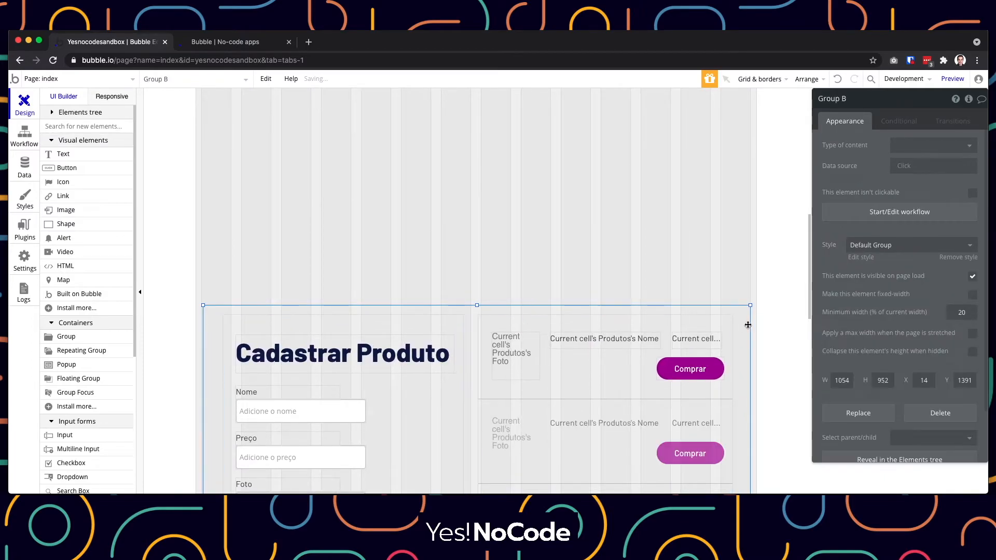
{"action": "left_click", "coordinate": [973, 298]}
{"action": "scroll", "coordinate": [534, 340], "scroll_direction": "up", "scroll_amount": 1}
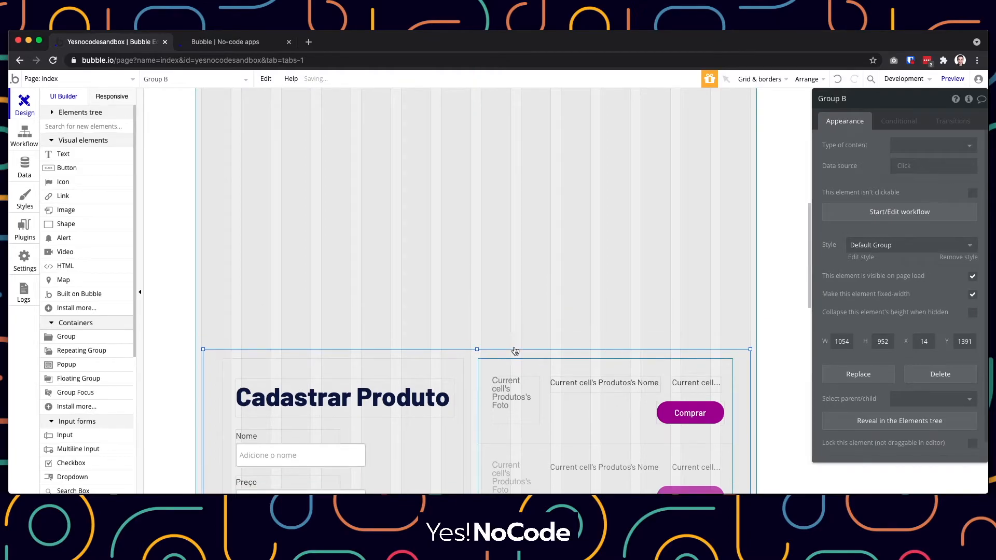
{"action": "left_click_drag", "start_coordinate": [473, 366], "coordinate": [493, 165]}
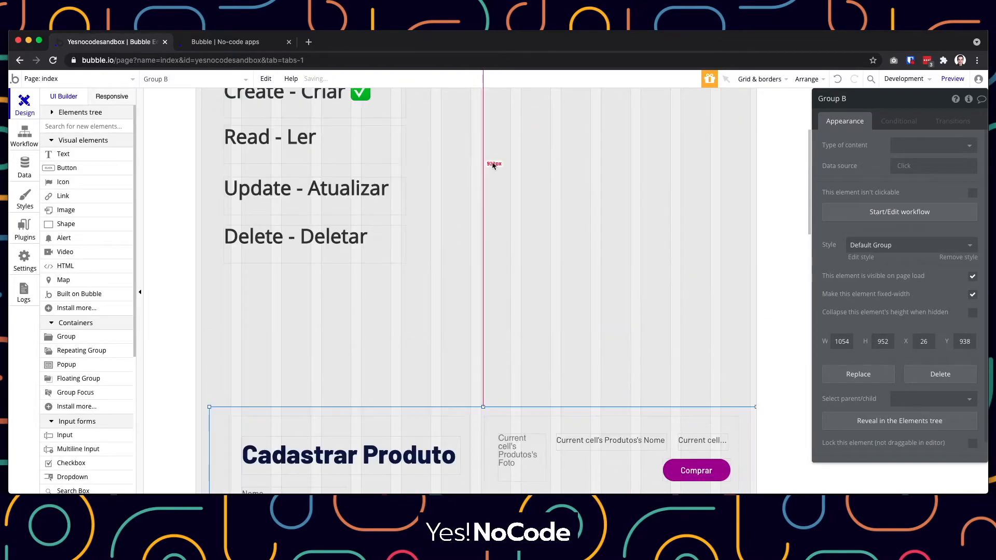
{"action": "left_click_drag", "start_coordinate": [482, 401], "coordinate": [483, 401]}
{"action": "left_click_drag", "start_coordinate": [478, 330], "coordinate": [487, 299]}
{"action": "scroll", "coordinate": [485, 306], "scroll_direction": "up", "scroll_amount": 2}
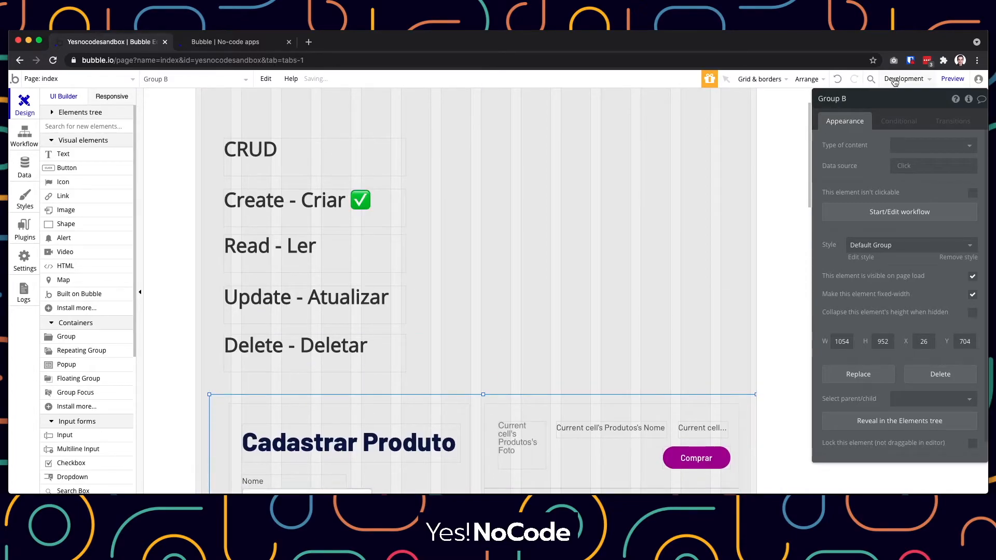
Preview the page to examine how the form and product list are positioned
{"action": "left_click", "coordinate": [947, 79]}
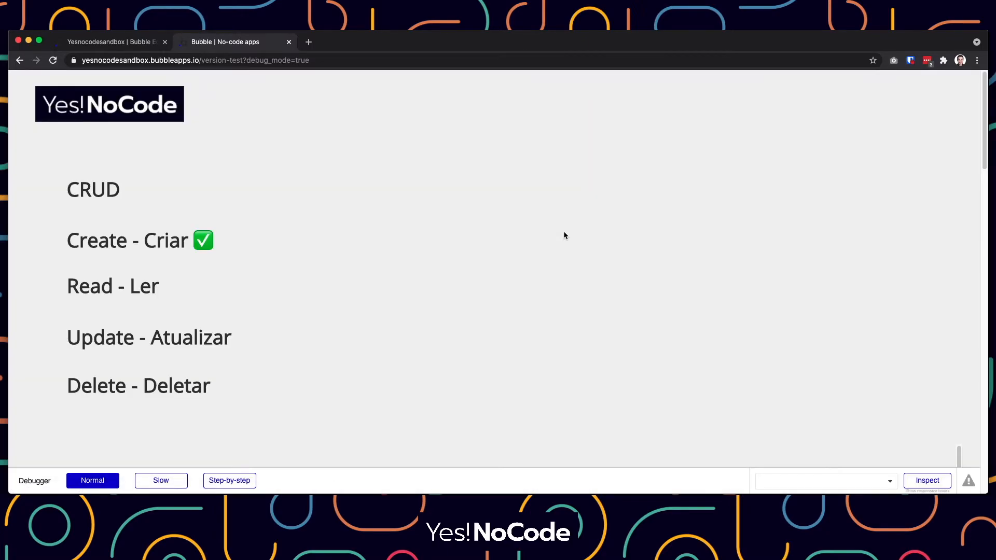
{"action": "scroll", "coordinate": [578, 234], "scroll_direction": "down", "scroll_amount": 5}
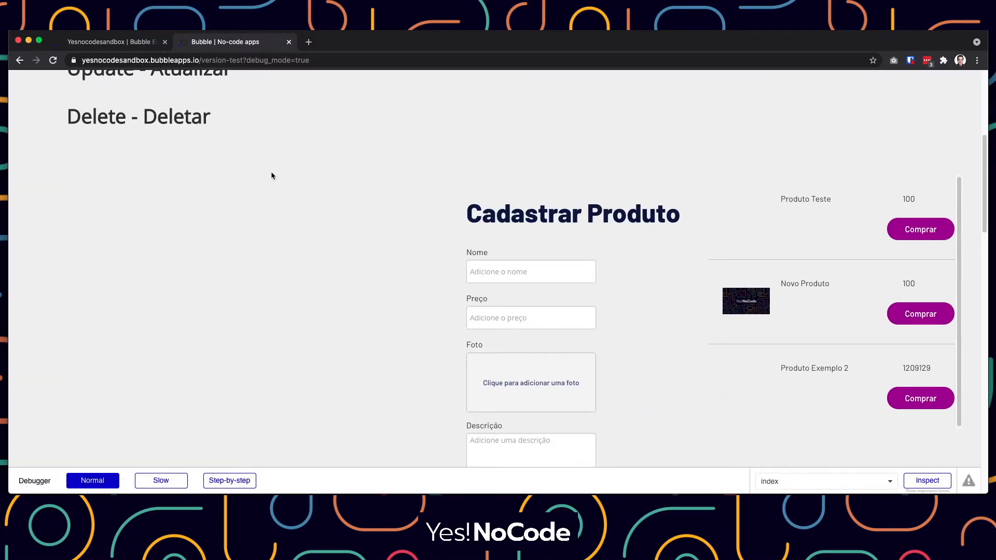
{"action": "left_click", "coordinate": [125, 43]}
Move the five CRUD text lines together into the empty right half of the page, at X 568 beside the logo
{"action": "left_click", "coordinate": [312, 195]}
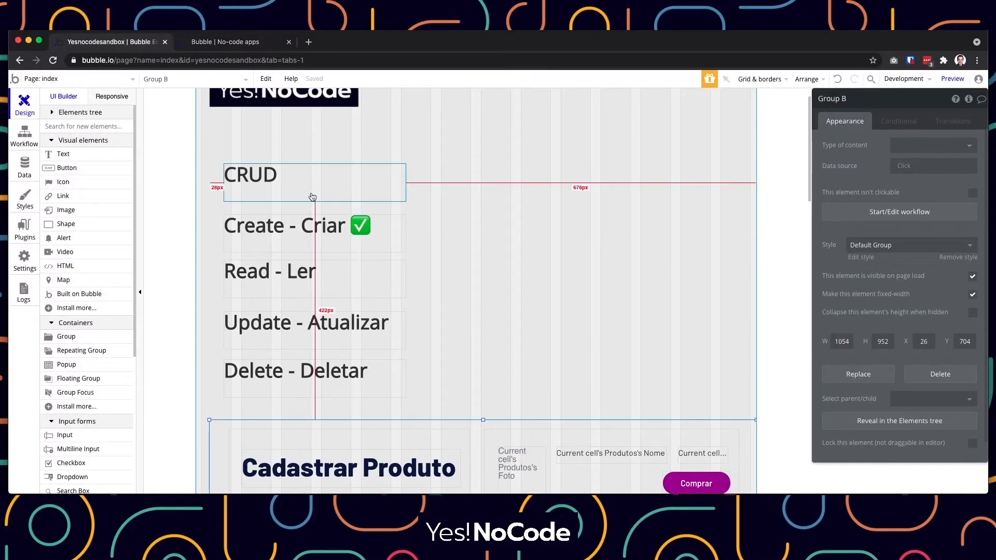
{"action": "left_click", "coordinate": [311, 237], "text": "shift"}
{"action": "left_click", "coordinate": [303, 284], "text": "shift"}
{"action": "left_click", "coordinate": [297, 335], "text": "shift"}
{"action": "left_click", "coordinate": [295, 389], "text": "shift"}
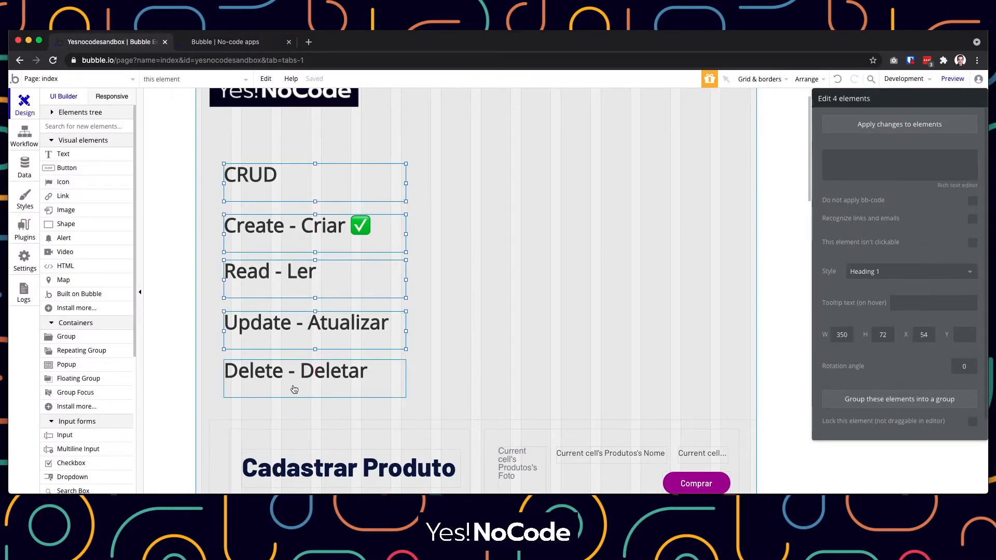
{"action": "left_click_drag", "start_coordinate": [341, 274], "coordinate": [613, 208]}
{"action": "left_click", "coordinate": [373, 400]}
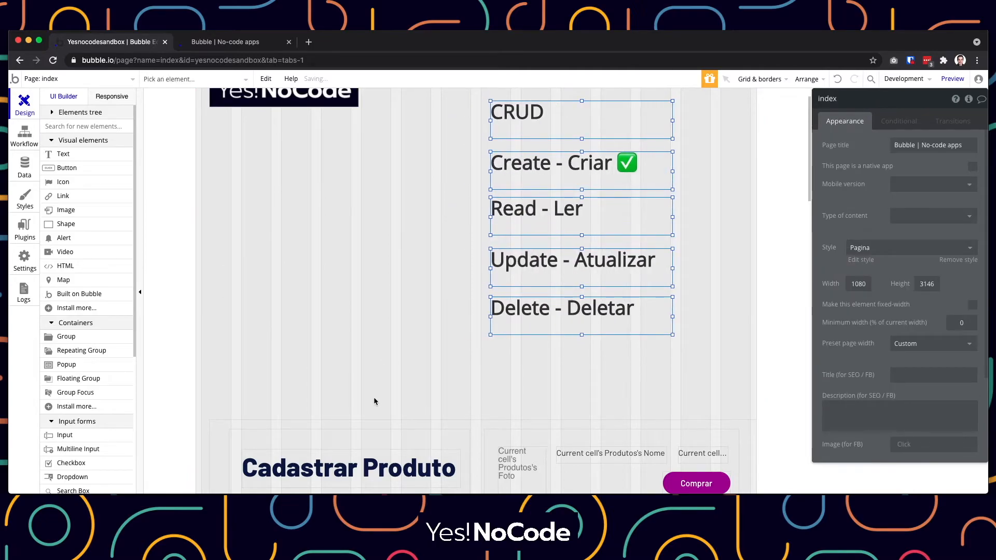
Extend the enclosing group upward to Y 576 and downward to a height of 1512 px
{"action": "left_click", "coordinate": [477, 427]}
{"action": "left_click_drag", "start_coordinate": [483, 420], "coordinate": [494, 354]}
{"action": "scroll", "coordinate": [494, 353], "scroll_direction": "down", "scroll_amount": 10}
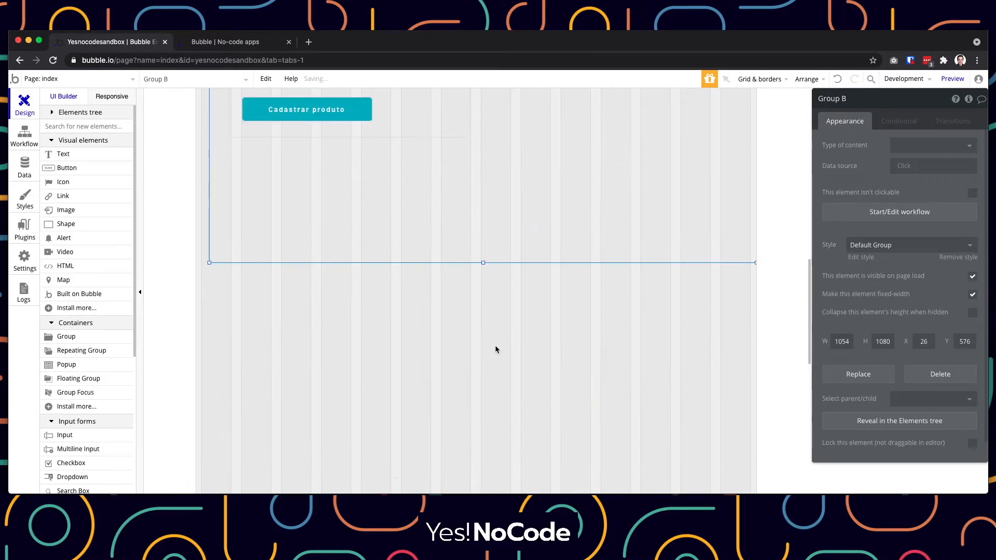
{"action": "left_click_drag", "start_coordinate": [483, 264], "coordinate": [477, 488]}
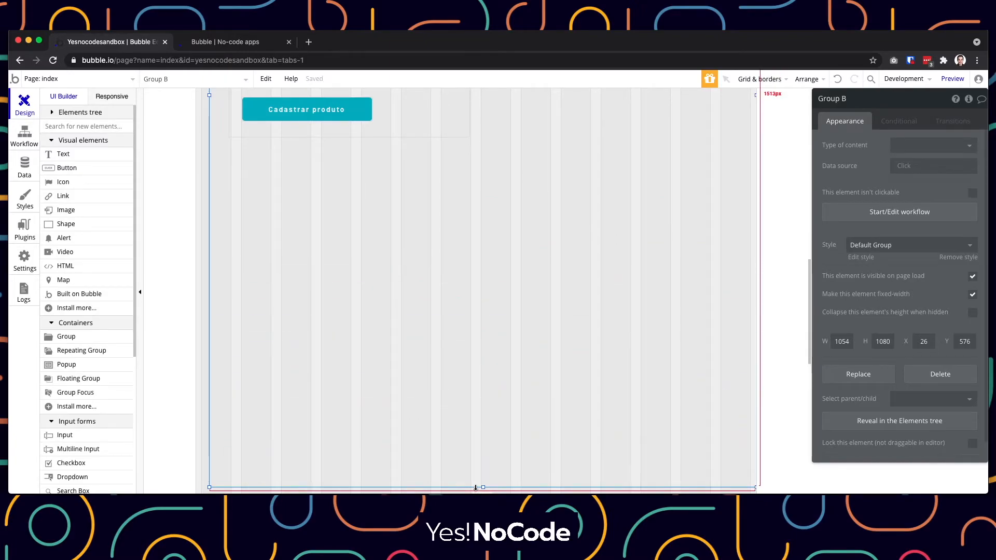
{"action": "scroll", "coordinate": [487, 371], "scroll_direction": "up", "scroll_amount": 8}
{"action": "left_click", "coordinate": [446, 306]}
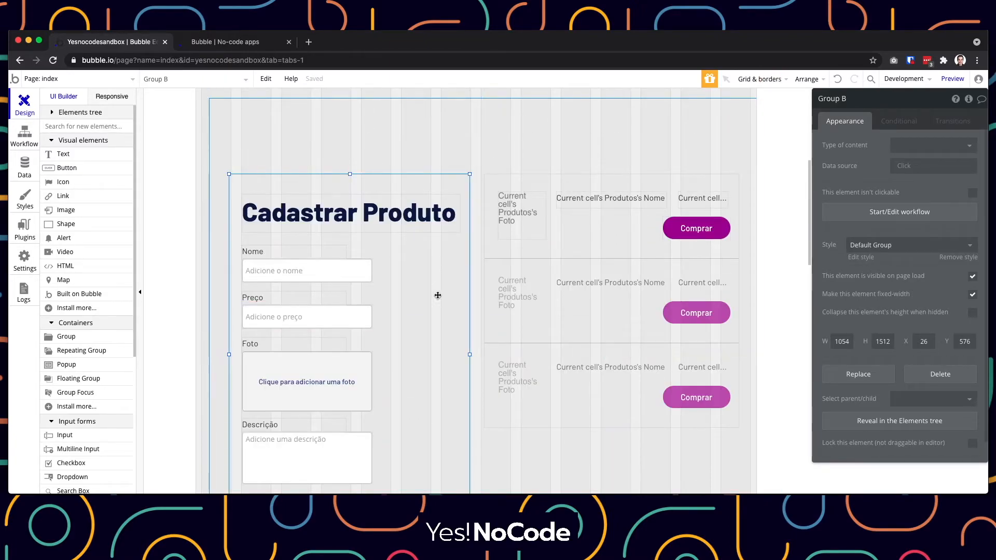
{"action": "left_click", "coordinate": [584, 256], "text": "shift"}
{"action": "scroll", "coordinate": [602, 249], "scroll_direction": "down", "scroll_amount": 1}
{"action": "left_click_drag", "start_coordinate": [599, 177], "coordinate": [592, 320]}
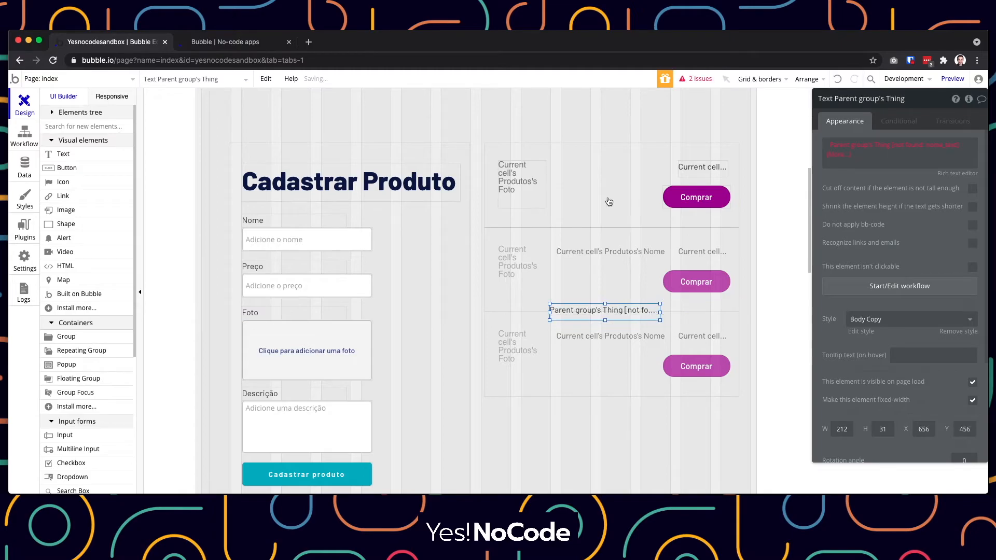
{"action": "key", "text": "super+z"}
Move the Cadastrar Produto form group and the repeating group together lower inside the enclosing group
{"action": "left_click", "coordinate": [562, 216]}
{"action": "left_click", "coordinate": [440, 225], "text": "shift"}
{"action": "left_click_drag", "start_coordinate": [446, 146], "coordinate": [440, 352]}
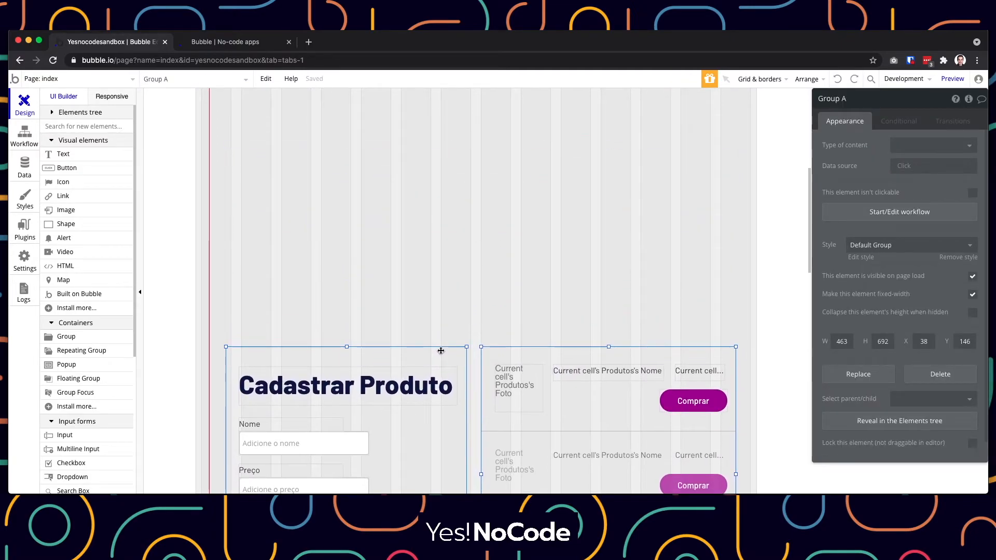
{"action": "left_click", "coordinate": [456, 331]}
{"action": "scroll", "coordinate": [457, 330], "scroll_direction": "up", "scroll_amount": 5}
{"action": "scroll", "coordinate": [458, 330], "scroll_direction": "up", "scroll_amount": 3}
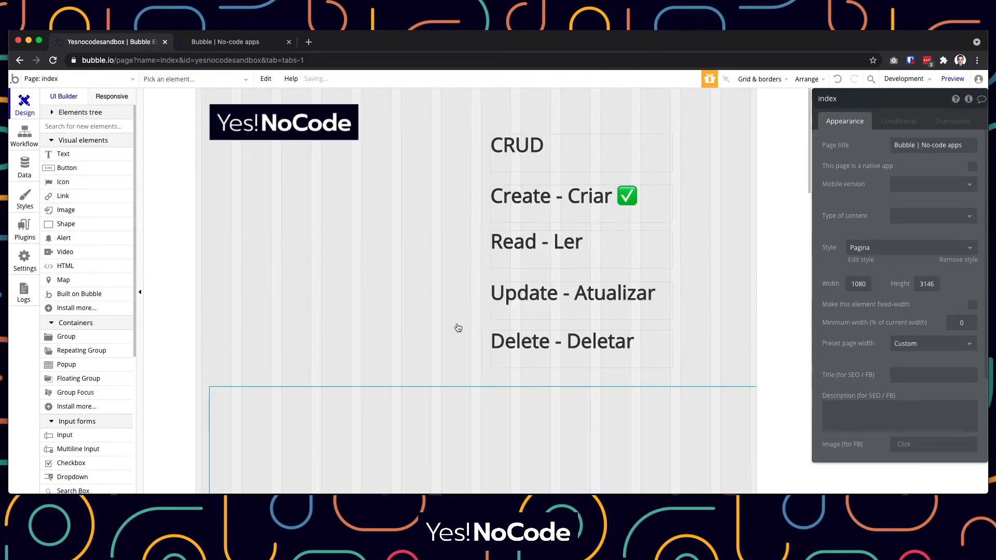
Move the five CRUD text lines together into the enclosing group, above the Cadastrar Produto form
{"action": "left_click", "coordinate": [524, 163]}
{"action": "left_click", "coordinate": [528, 205], "text": "shift"}
{"action": "left_click", "coordinate": [544, 317], "text": "shift"}
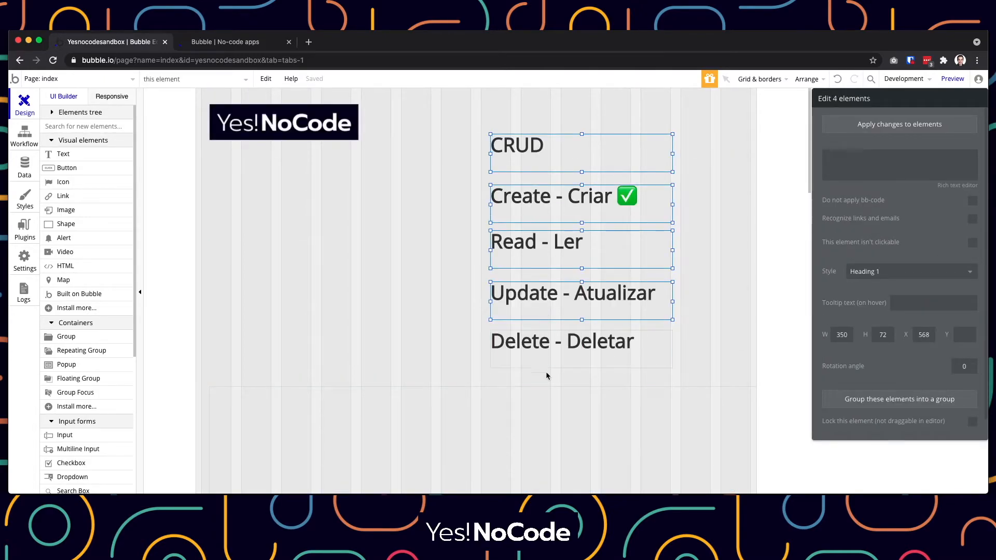
{"action": "left_click", "coordinate": [551, 358], "text": "shift"}
{"action": "scroll", "coordinate": [556, 342], "scroll_direction": "down", "scroll_amount": 4}
{"action": "left_click_drag", "start_coordinate": [553, 151], "coordinate": [290, 416]}
Move the enclosing group up to Y 116 under the logo and narrow it from its upper-right corner to fit inside the page
{"action": "scroll", "coordinate": [291, 416], "scroll_direction": "down", "scroll_amount": 3}
{"action": "left_click", "coordinate": [557, 245]}
{"action": "scroll", "coordinate": [557, 245], "scroll_direction": "up", "scroll_amount": 5}
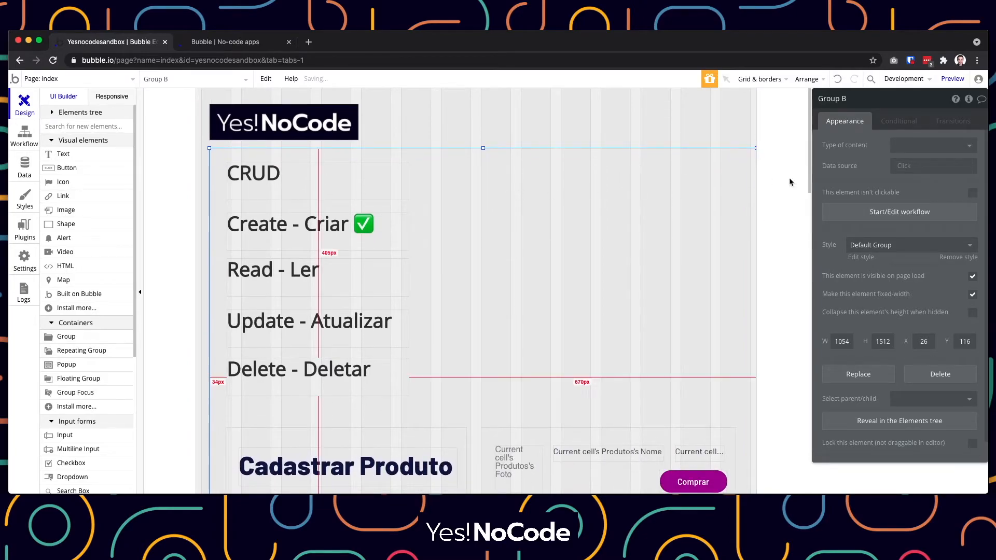
{"action": "left_click_drag", "start_coordinate": [755, 152], "coordinate": [744, 151]}
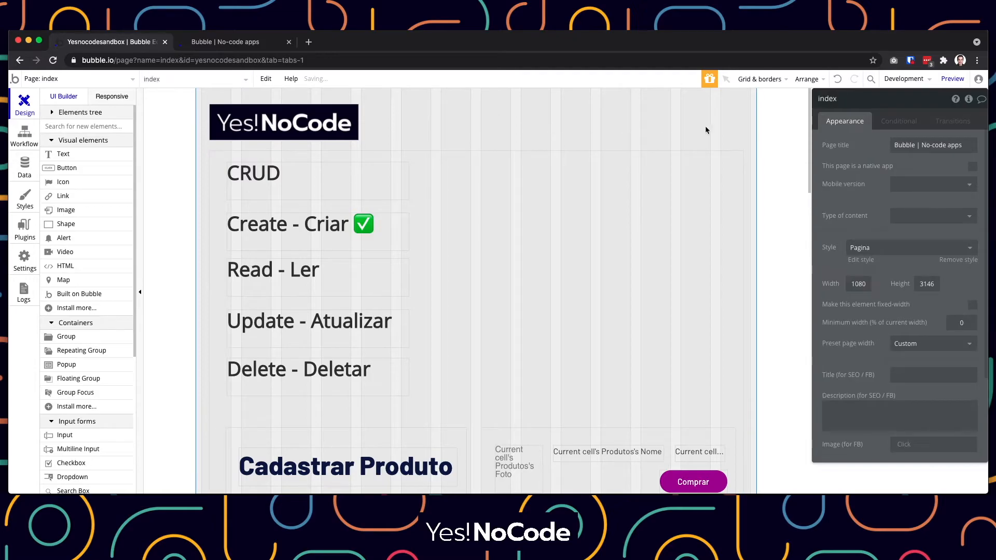
Preview the page to examine the alignment of the CRUD texts, the form and the scrollable product list
{"action": "left_click", "coordinate": [953, 79]}
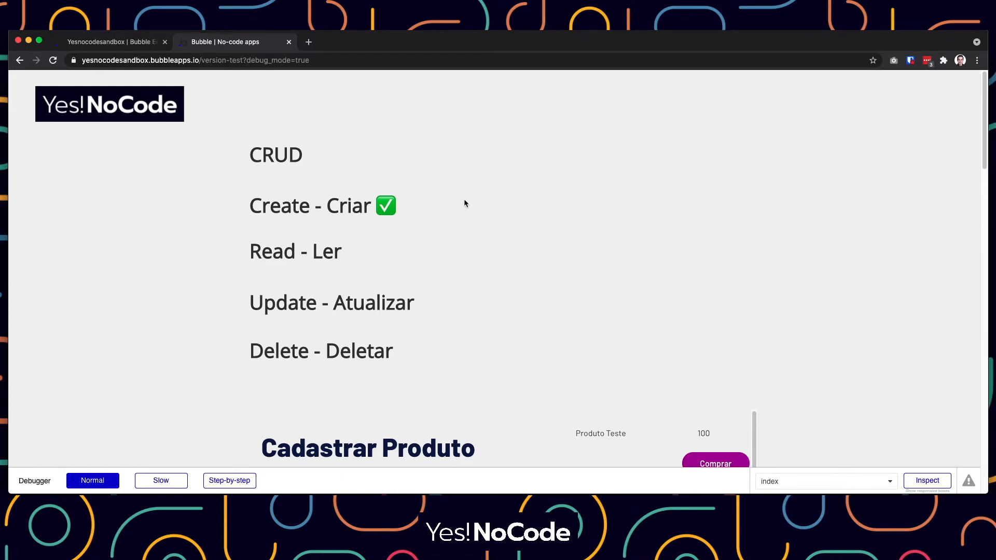
{"action": "scroll", "coordinate": [508, 224], "scroll_direction": "down", "scroll_amount": 3}
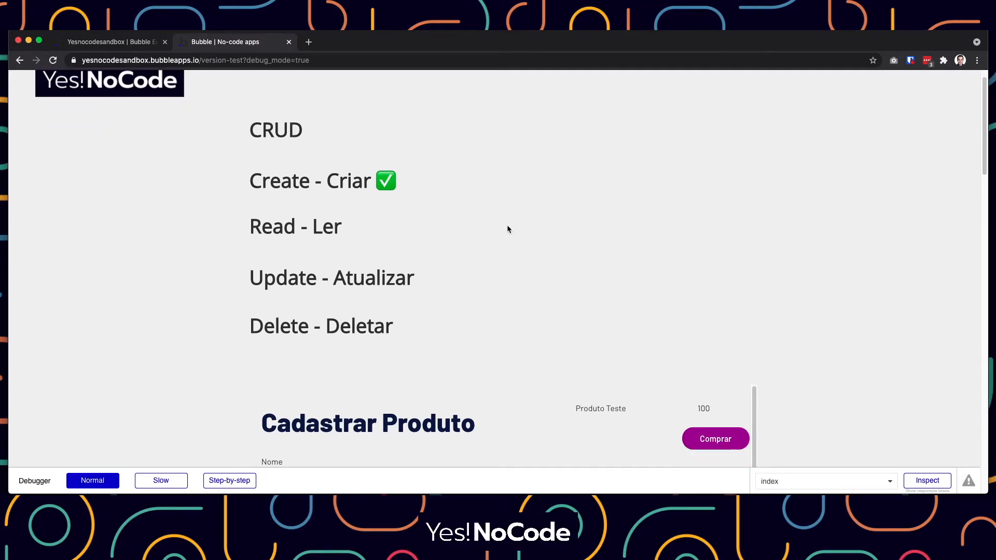
{"action": "scroll", "coordinate": [507, 233], "scroll_direction": "down", "scroll_amount": 3}
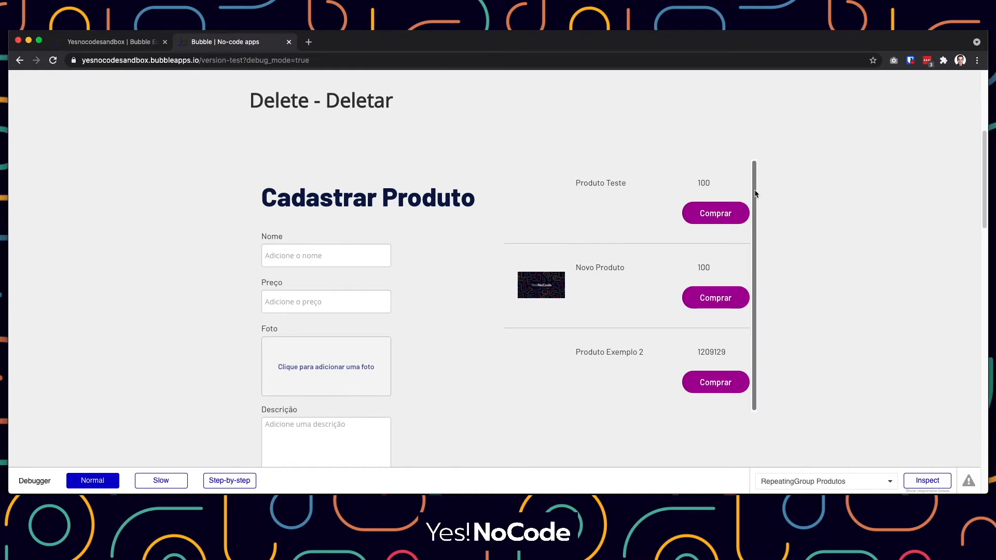
{"action": "left_click_drag", "start_coordinate": [755, 216], "coordinate": [753, 163]}
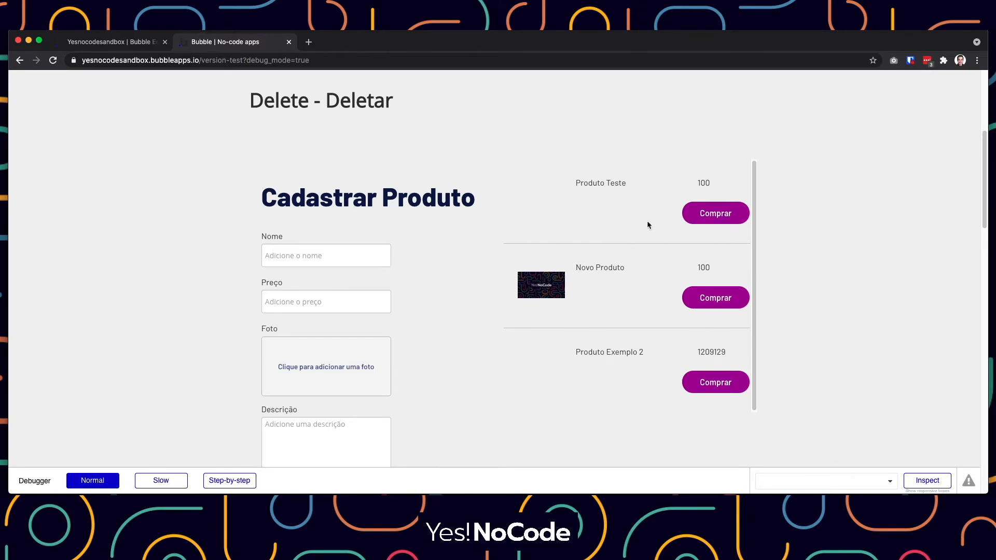
{"action": "scroll", "coordinate": [571, 249], "scroll_direction": "up", "scroll_amount": 3}
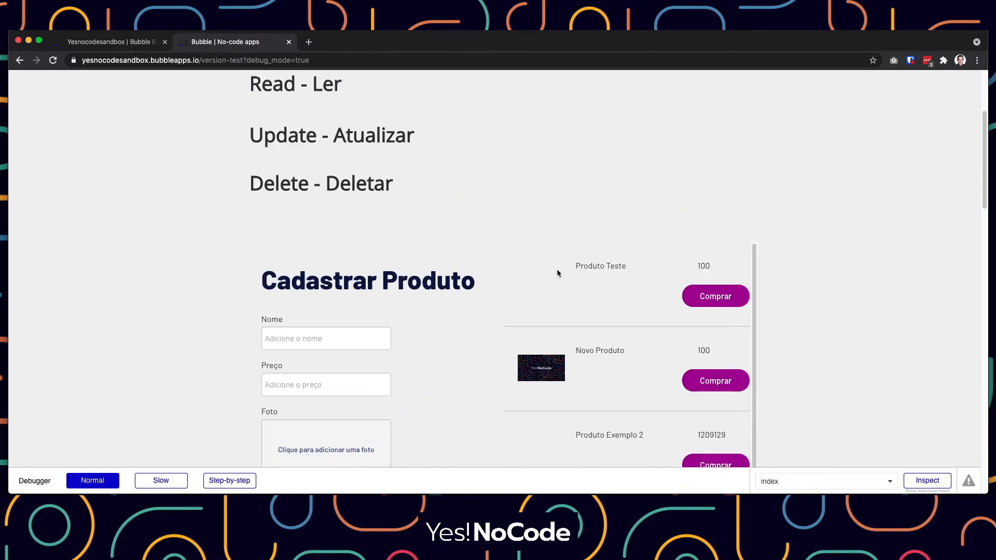
{"action": "scroll", "coordinate": [557, 270], "scroll_direction": "down", "scroll_amount": 3}
{"action": "scroll", "coordinate": [559, 273], "scroll_direction": "up", "scroll_amount": 2}
{"action": "scroll", "coordinate": [559, 272], "scroll_direction": "down", "scroll_amount": 3}
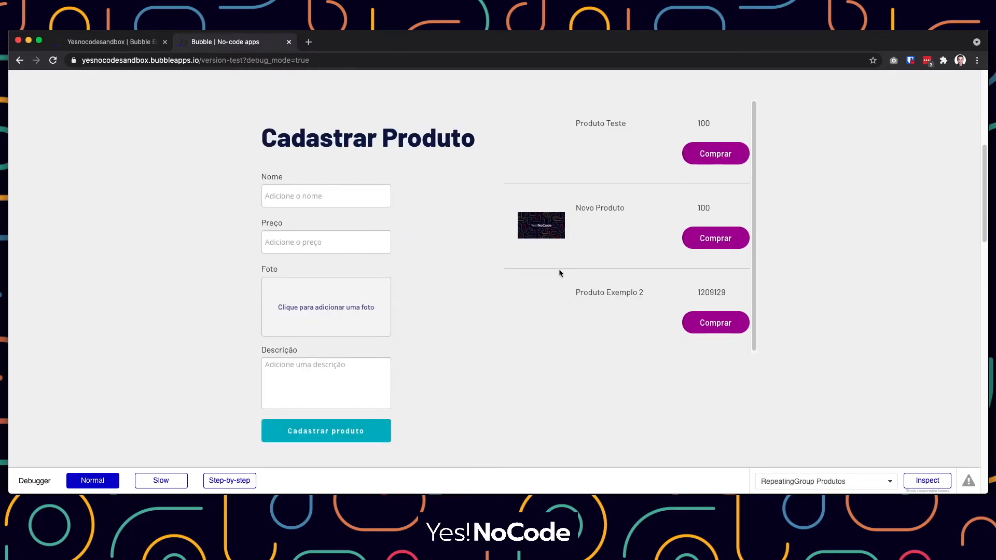
{"action": "scroll", "coordinate": [559, 272], "scroll_direction": "up", "scroll_amount": 2}
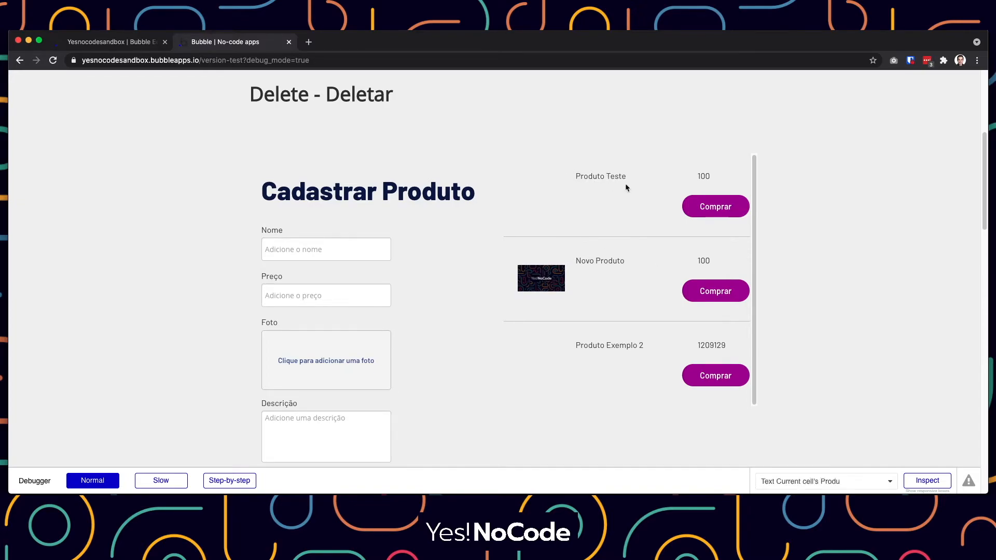
Check the name and price shown for the first product in the previewed list
{"action": "left_click_drag", "start_coordinate": [575, 169], "coordinate": [626, 171]}
{"action": "left_click", "coordinate": [665, 173]}
{"action": "left_click_drag", "start_coordinate": [716, 169], "coordinate": [701, 169]}
{"action": "left_click", "coordinate": [651, 205]}
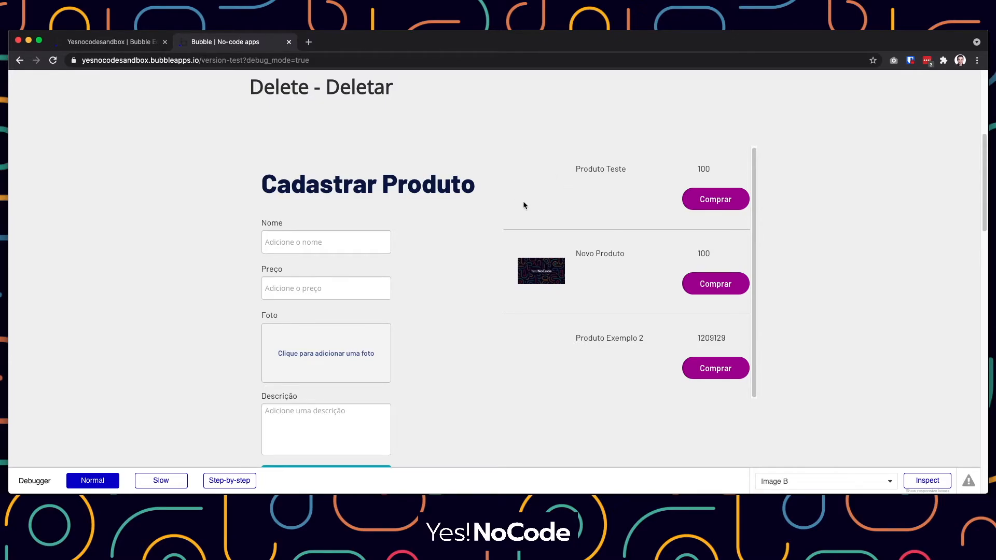
In the editor, detach the Foto image in the repeating group's first cell from its Standard Image style and inspect its border and roundness options
{"action": "left_click", "coordinate": [134, 47]}
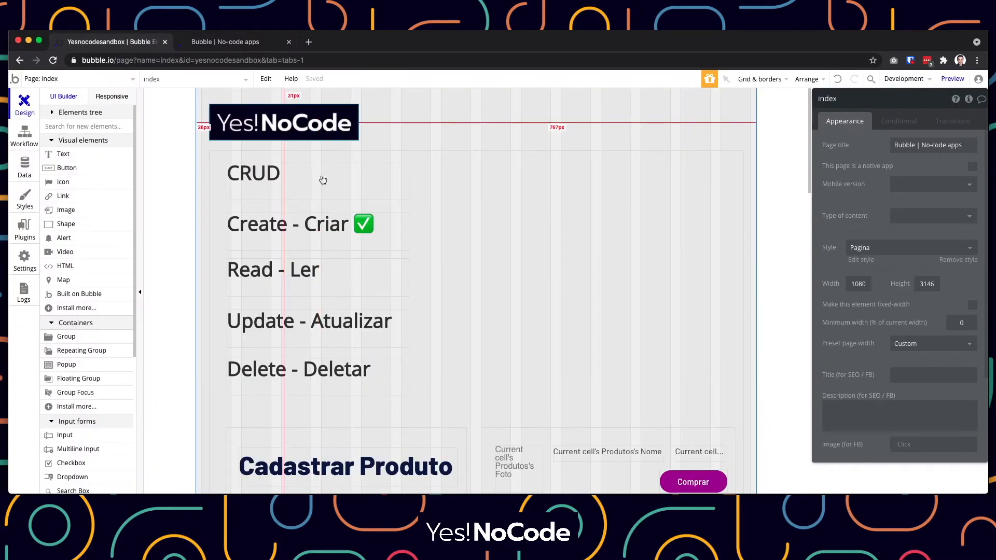
{"action": "scroll", "coordinate": [560, 328], "scroll_direction": "down", "scroll_amount": 7}
{"action": "left_click", "coordinate": [506, 247]}
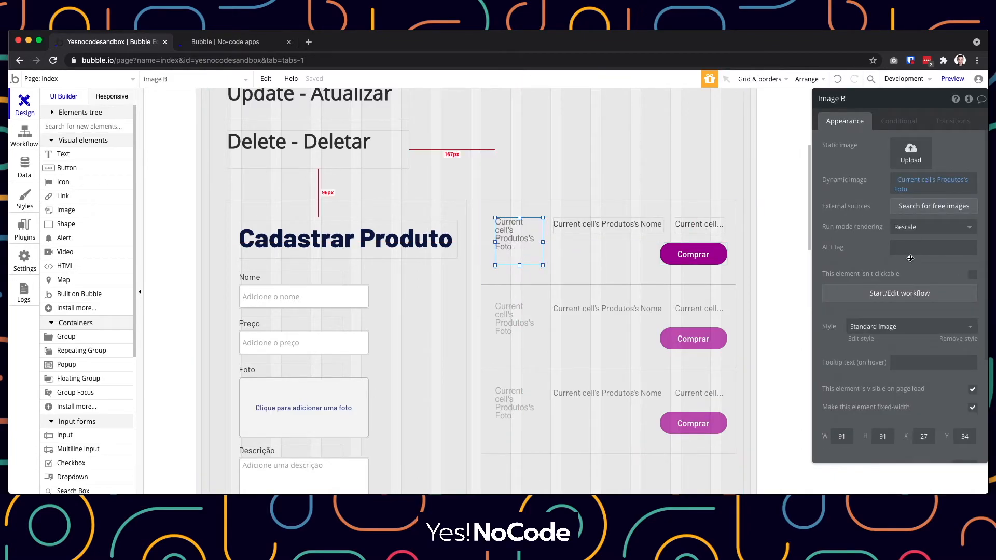
{"action": "left_click", "coordinate": [946, 342]}
{"action": "scroll", "coordinate": [916, 361], "scroll_direction": "down", "scroll_amount": 5}
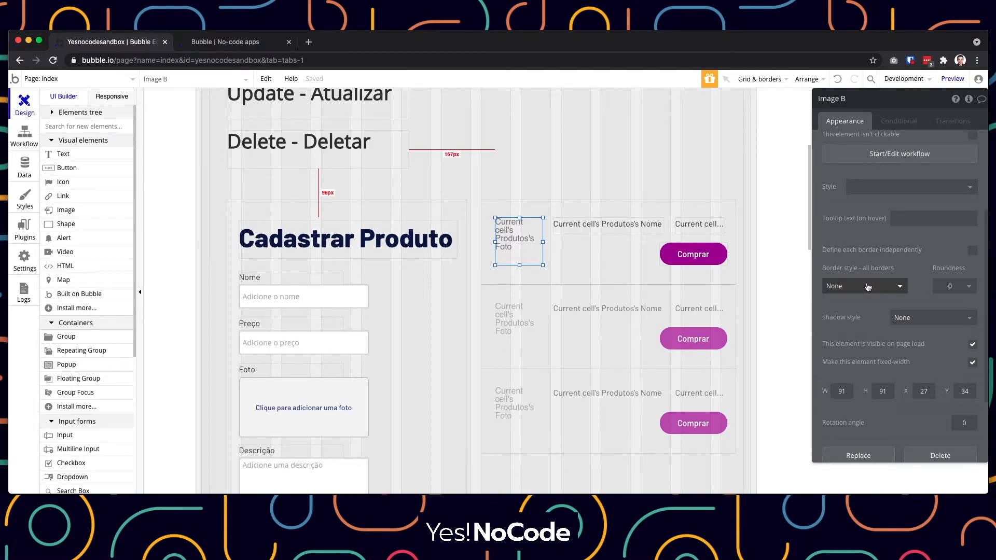
{"action": "scroll", "coordinate": [900, 305], "scroll_direction": "up", "scroll_amount": 1}
{"action": "scroll", "coordinate": [900, 309], "scroll_direction": "down", "scroll_amount": 1}
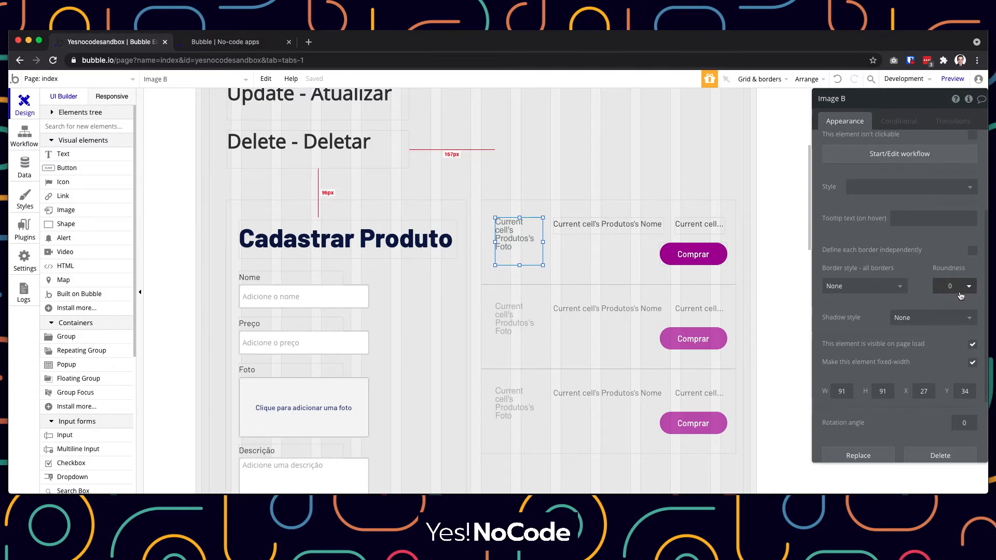
{"action": "scroll", "coordinate": [938, 331], "scroll_direction": "up", "scroll_amount": 2}
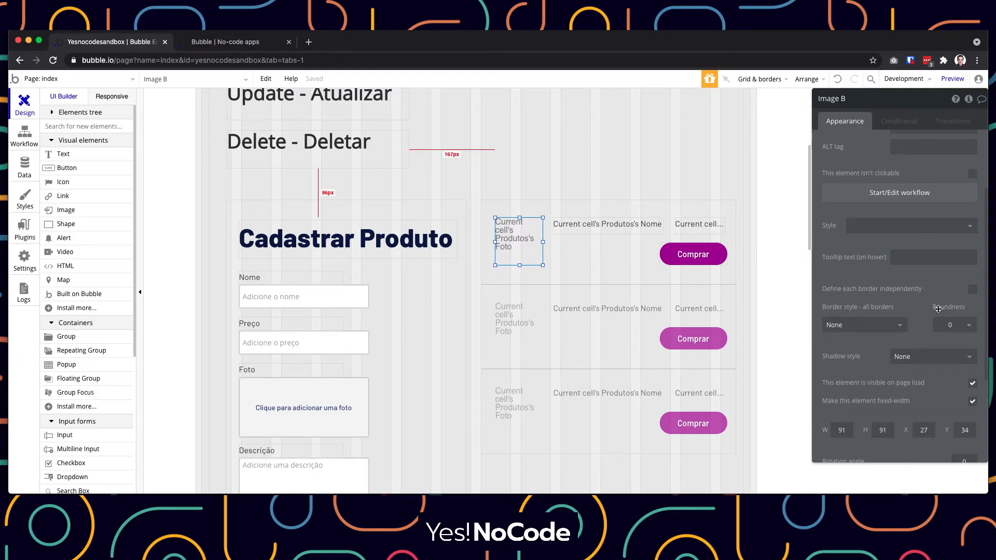
{"action": "scroll", "coordinate": [936, 308], "scroll_direction": "down", "scroll_amount": 1}
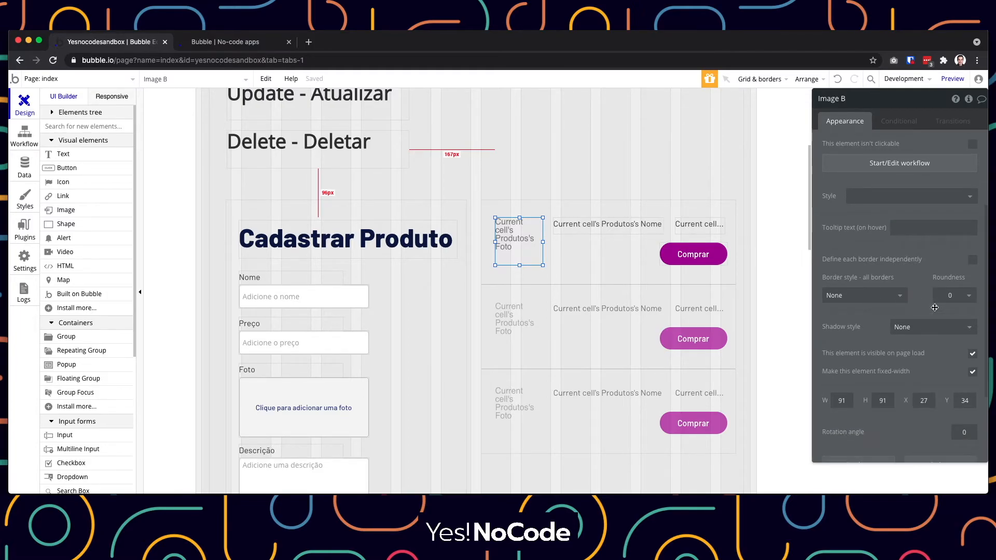
{"action": "scroll", "coordinate": [934, 308], "scroll_direction": "up", "scroll_amount": 5}
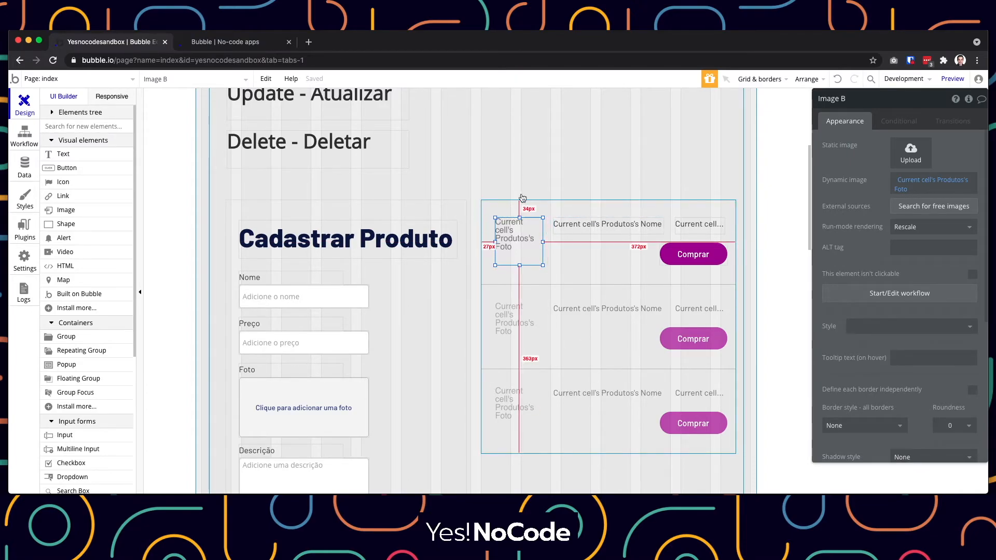
{"action": "left_click", "coordinate": [515, 162]}
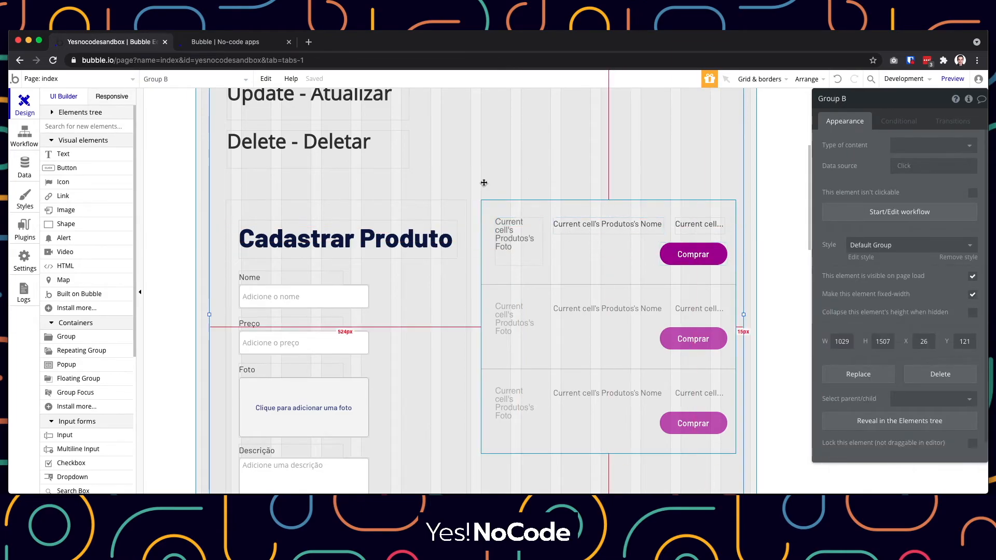
Refresh the page preview and examine the product list beside the registration form
{"action": "left_click", "coordinate": [249, 44]}
{"action": "left_click", "coordinate": [514, 89]}
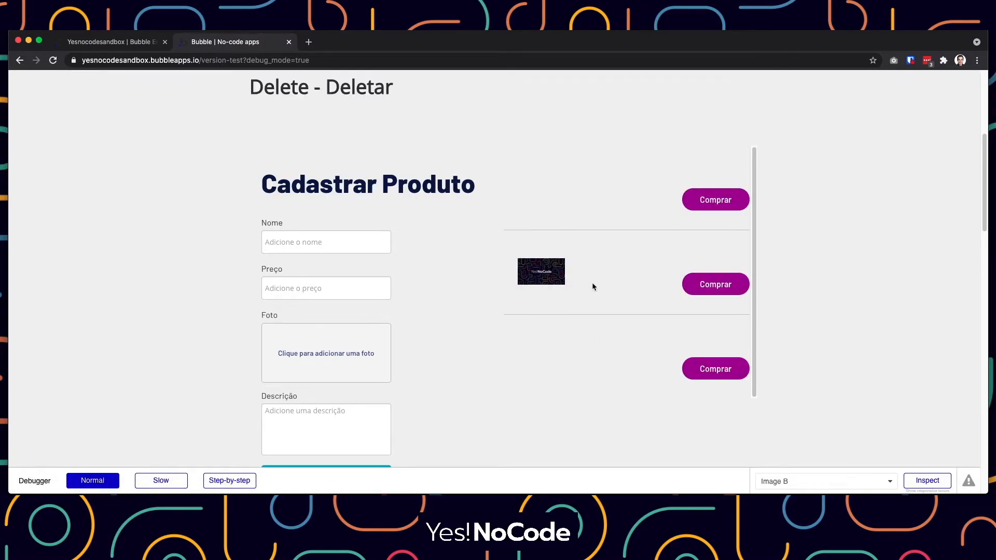
{"action": "scroll", "coordinate": [545, 233], "scroll_direction": "up", "scroll_amount": 2}
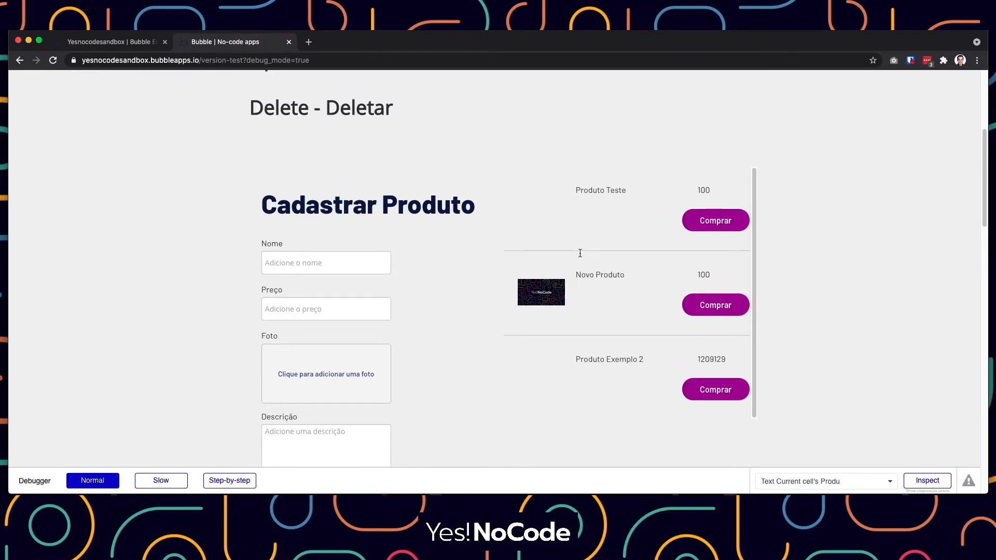
{"action": "scroll", "coordinate": [410, 275], "scroll_direction": "down", "scroll_amount": 4}
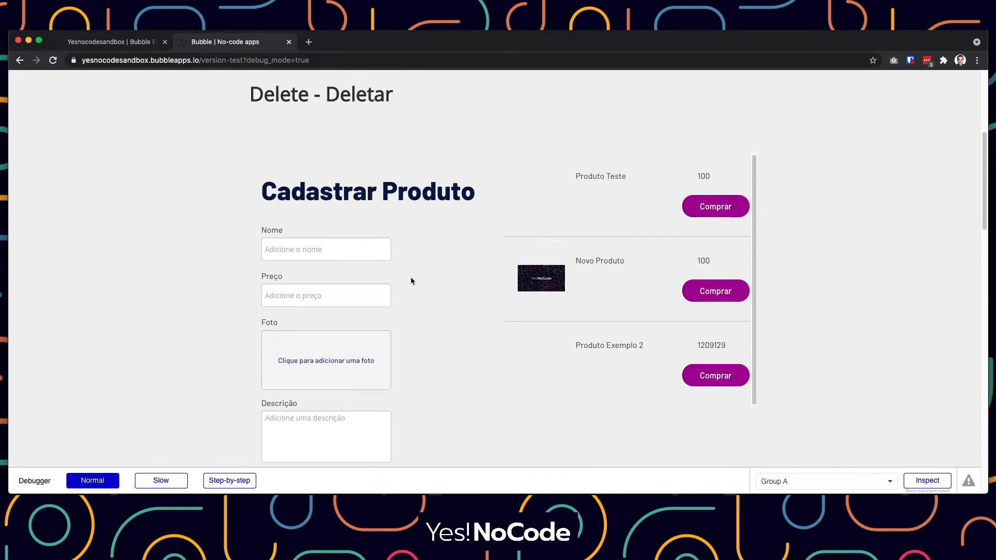
{"action": "scroll", "coordinate": [406, 264], "scroll_direction": "down", "scroll_amount": 1}
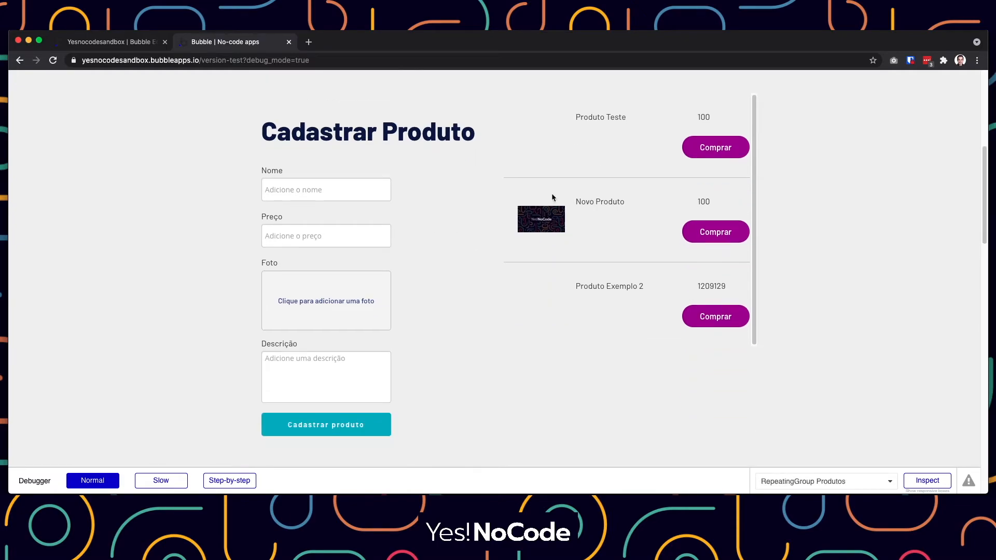
Register a product in the previewed form with name "Novo Produto teste", price 10000 and description "Descrição teste", leaving the photo empty
{"action": "left_click", "coordinate": [343, 198]}
{"action": "type", "text": "N"}
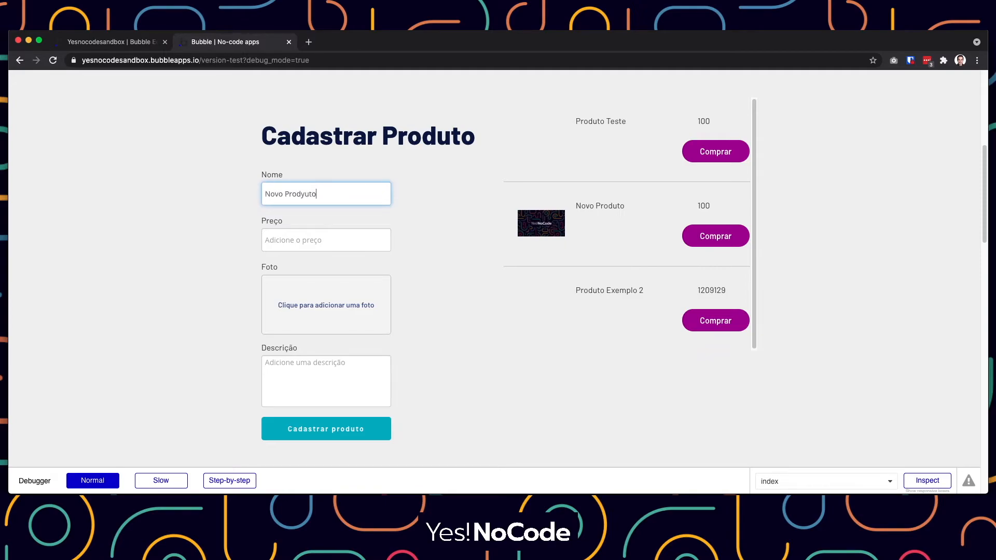
{"action": "type", "text": "ovo Produto teste"}
{"action": "left_click", "coordinate": [327, 236]}
{"action": "type", "text": "10000"}
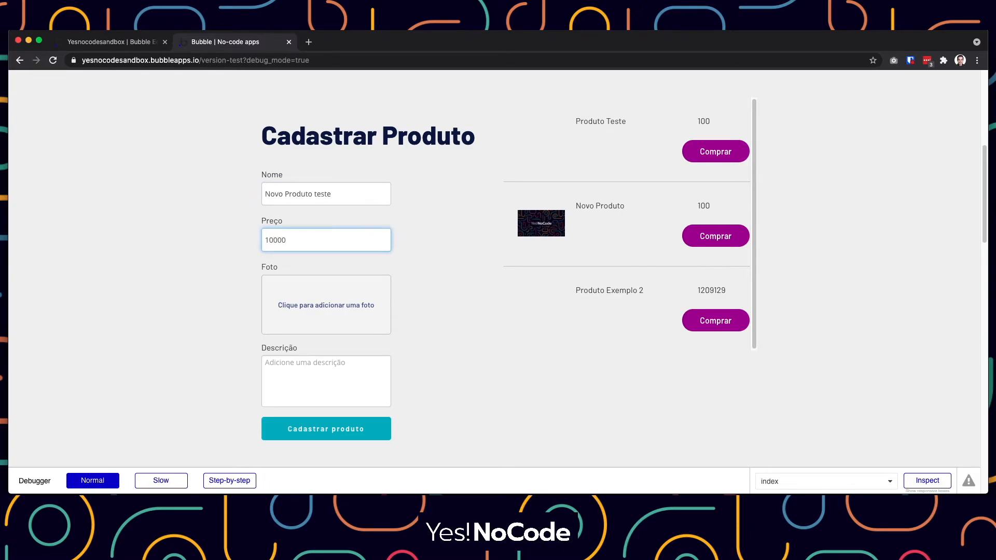
{"action": "left_click", "coordinate": [316, 367]}
{"action": "type", "text": "Descrição teste"}
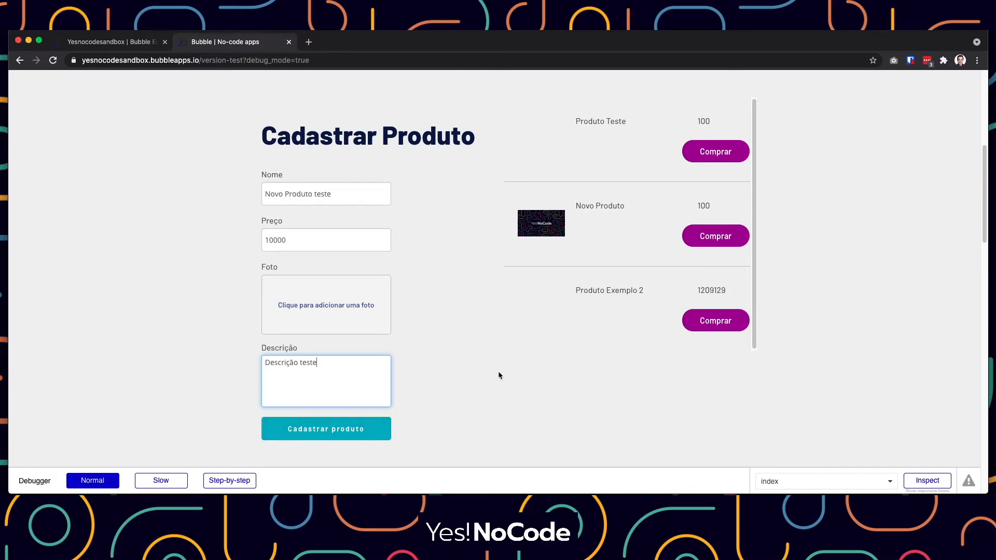
{"action": "left_click", "coordinate": [306, 435]}
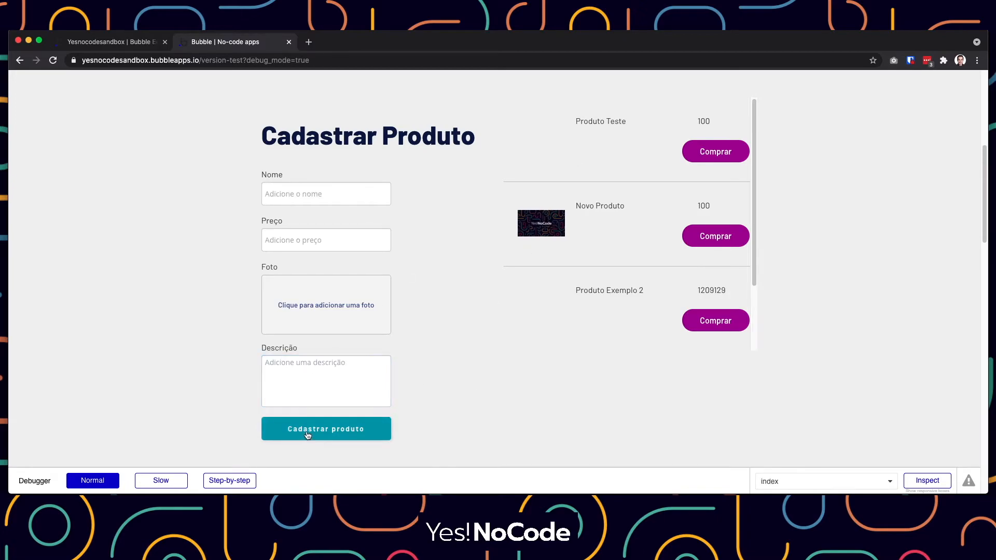
Look through the previewed scrollable product list for the newly registered product
{"action": "scroll", "coordinate": [652, 191], "scroll_direction": "down", "scroll_amount": 1}
{"action": "scroll", "coordinate": [651, 186], "scroll_direction": "down", "scroll_amount": 2}
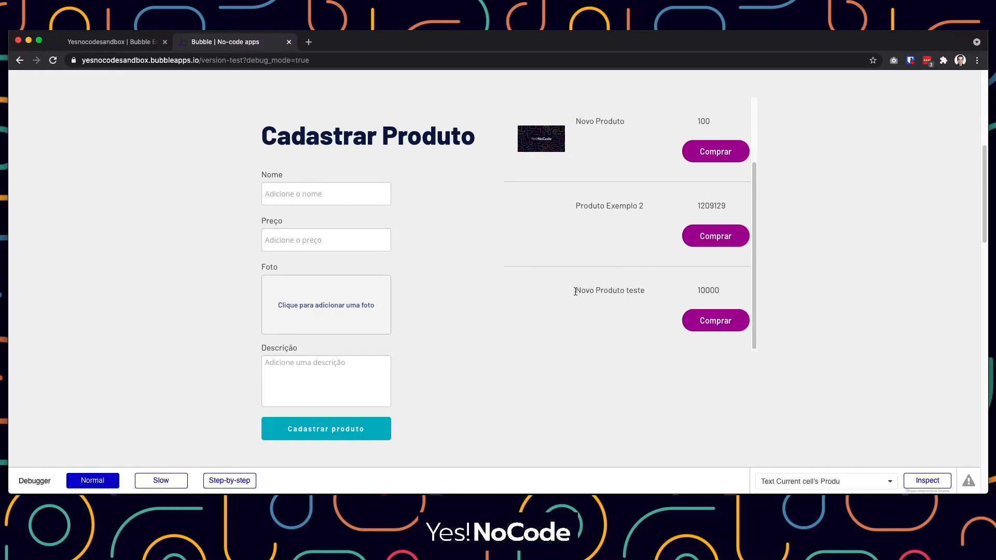
{"action": "scroll", "coordinate": [641, 293], "scroll_direction": "up", "scroll_amount": 5}
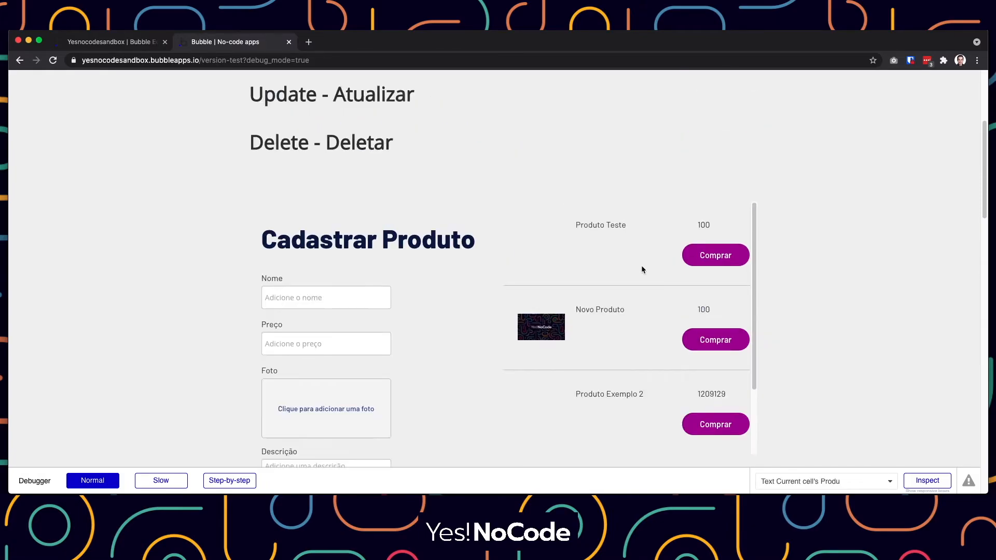
{"action": "scroll", "coordinate": [643, 268], "scroll_direction": "down", "scroll_amount": 5}
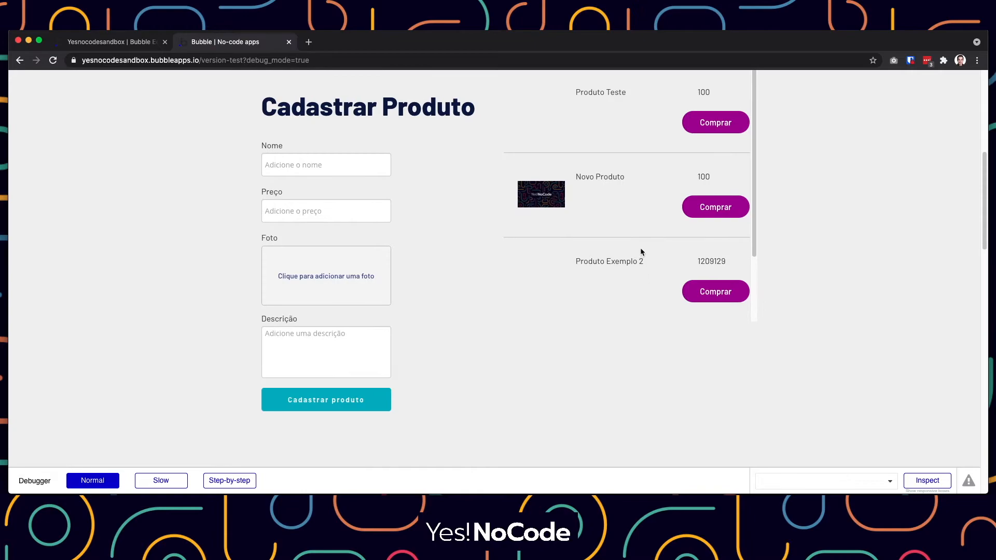
{"action": "scroll", "coordinate": [642, 251], "scroll_direction": "up", "scroll_amount": 1}
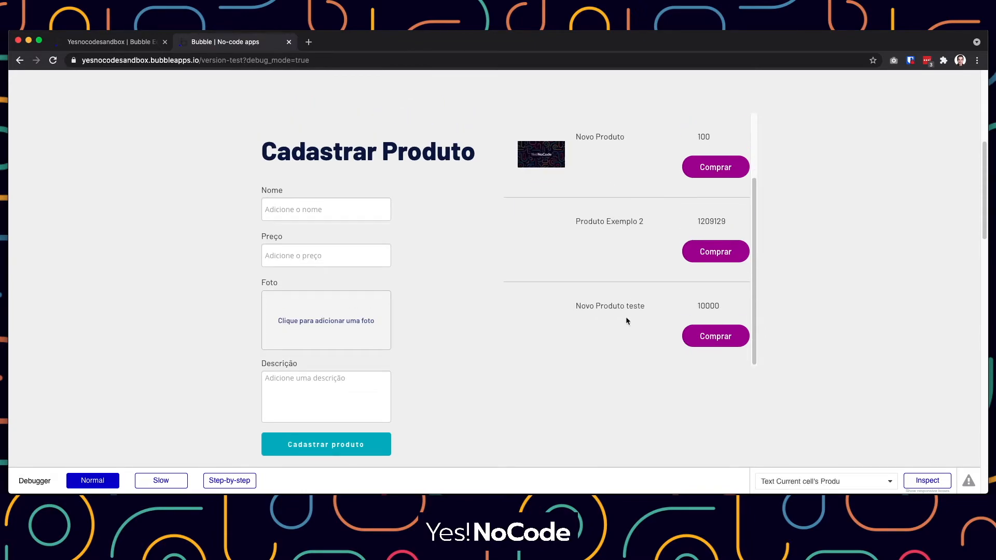
{"action": "scroll", "coordinate": [620, 317], "scroll_direction": "up", "scroll_amount": 2}
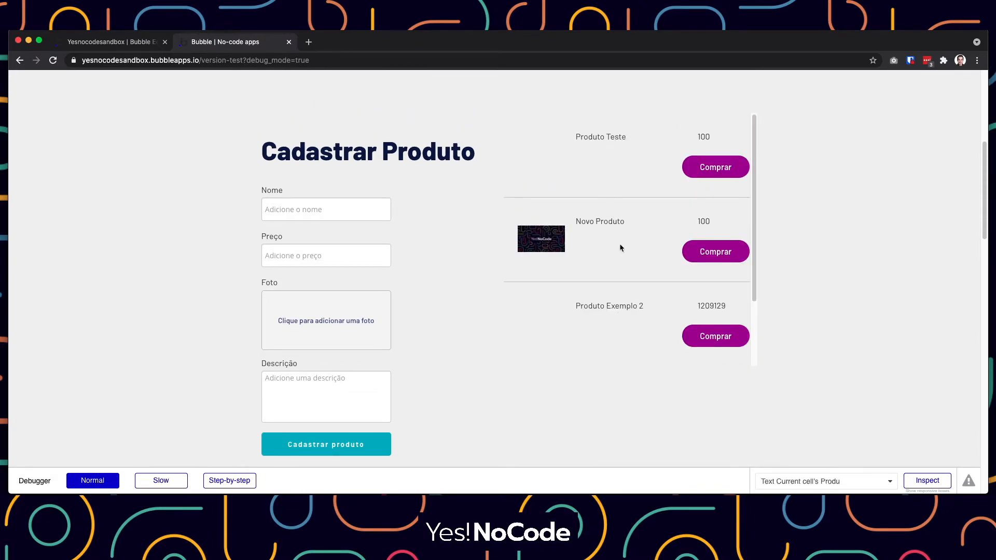
{"action": "scroll", "coordinate": [621, 296], "scroll_direction": "down", "scroll_amount": 2}
In the editor, set the layout style of RepeatingGroup Produtos to Full list
{"action": "left_click", "coordinate": [95, 46]}
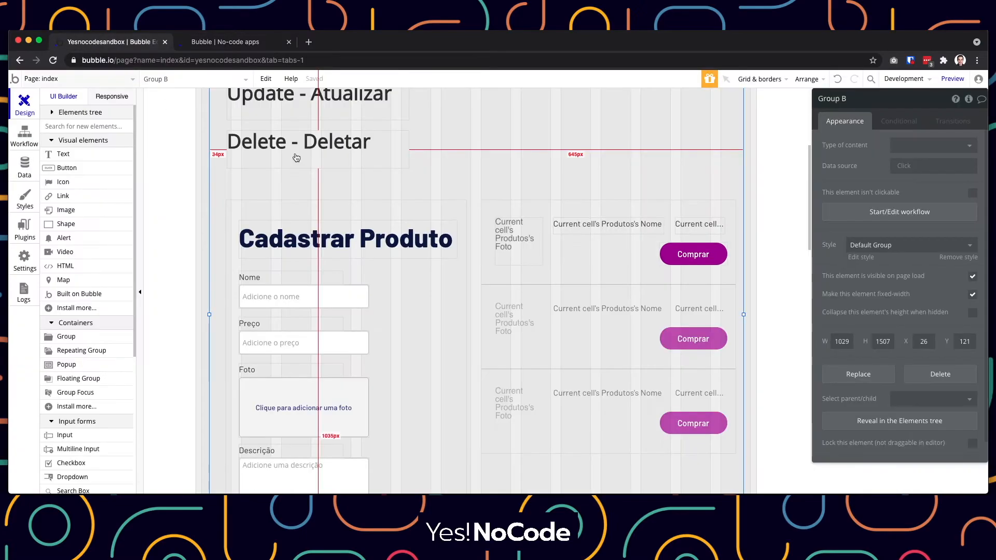
{"action": "left_click", "coordinate": [602, 272]}
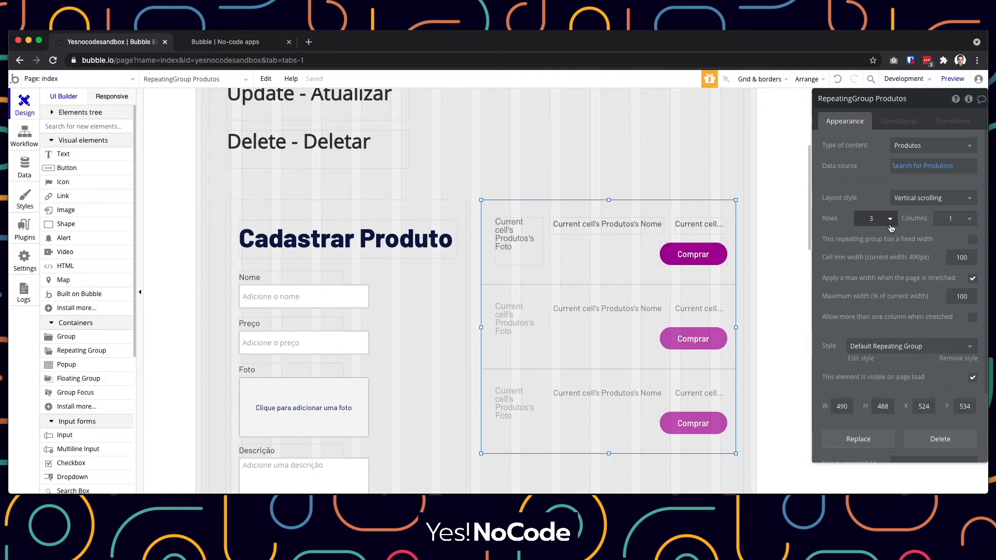
{"action": "left_click", "coordinate": [933, 198]}
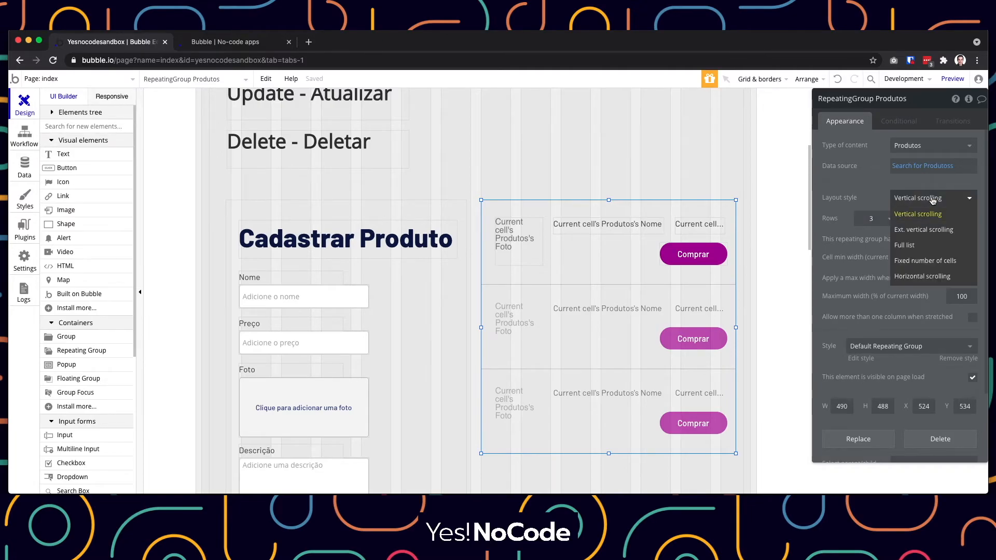
{"action": "left_click", "coordinate": [923, 249]}
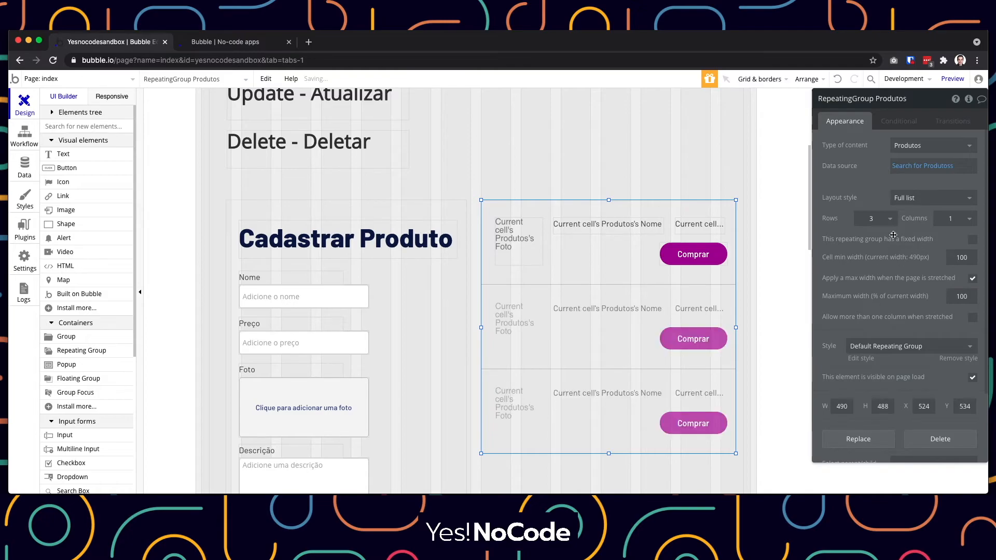
Preview the page to check how the product list displays its records with the Full list layout
{"action": "left_click", "coordinate": [949, 81]}
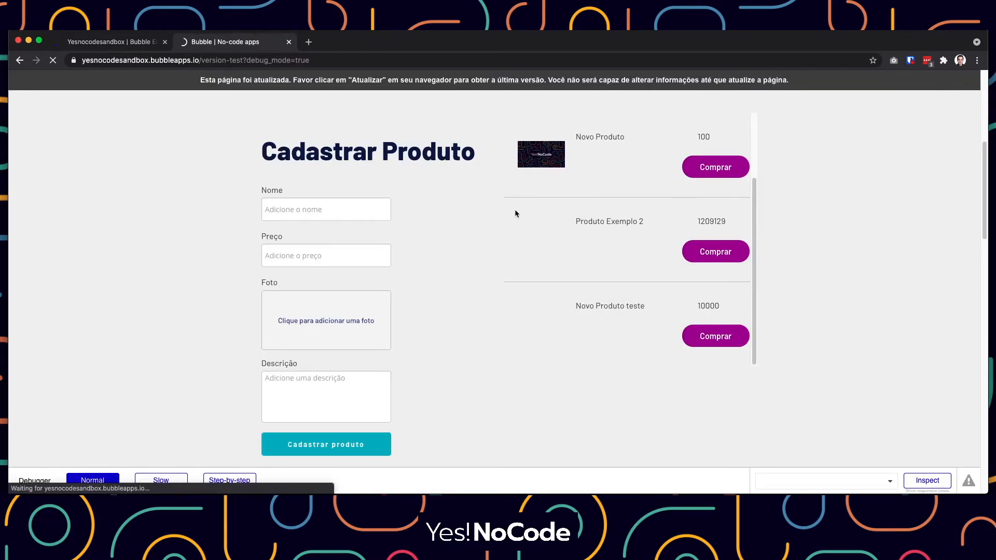
{"action": "scroll", "coordinate": [606, 285], "scroll_direction": "down", "scroll_amount": 3}
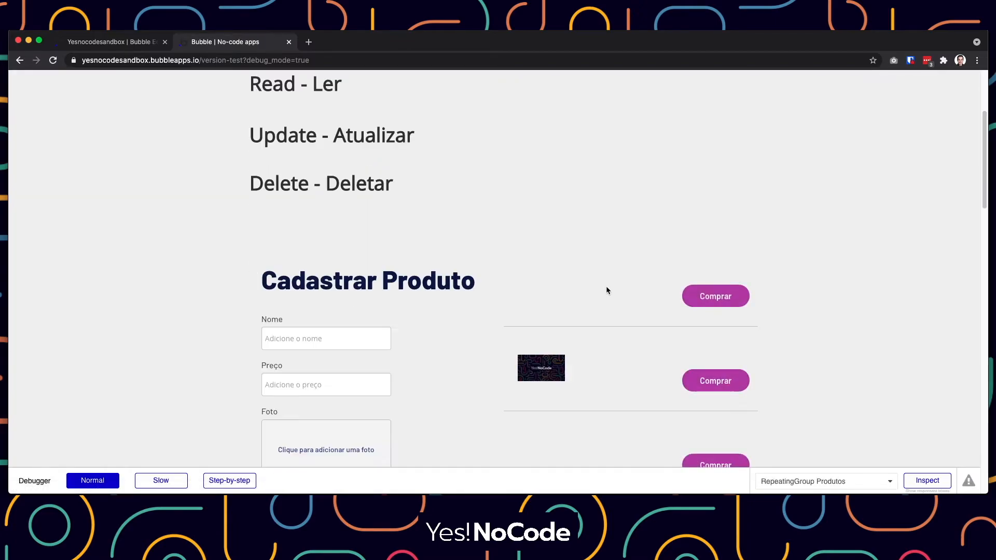
{"action": "scroll", "coordinate": [606, 290], "scroll_direction": "down", "scroll_amount": 3}
{"action": "scroll", "coordinate": [640, 273], "scroll_direction": "up", "scroll_amount": 2}
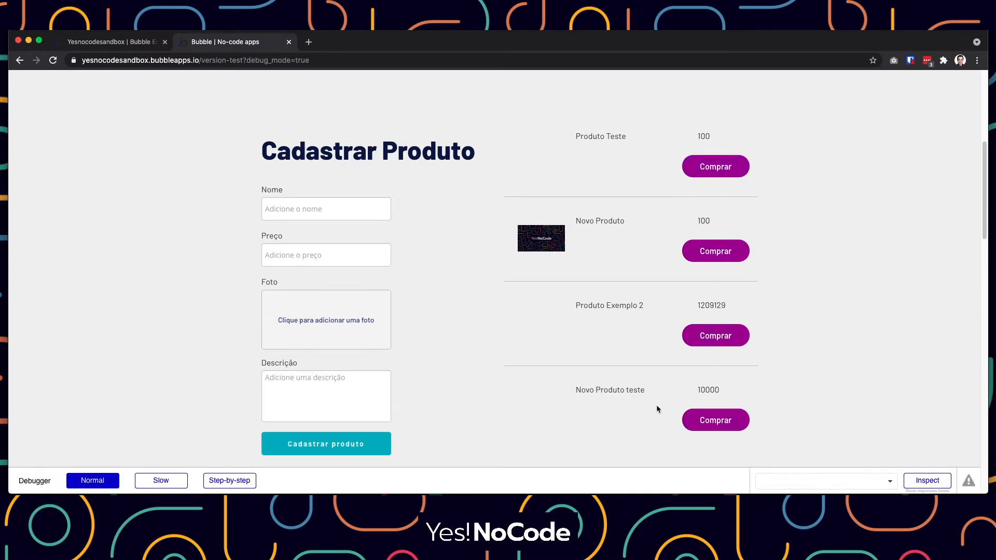
In the editor, place a copy of the product name text directly beneath the original in the first cell, at Y 81
{"action": "left_click", "coordinate": [123, 45]}
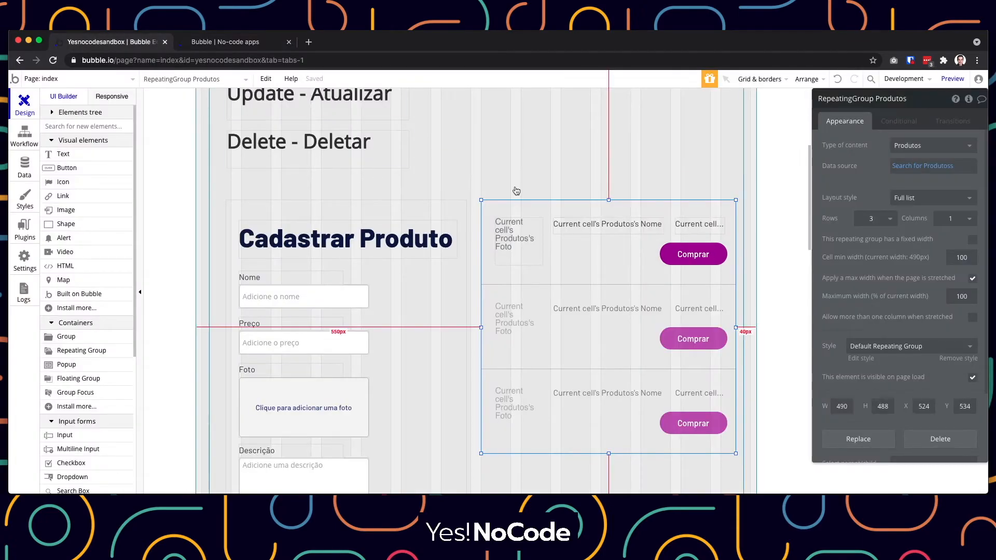
{"action": "left_click", "coordinate": [587, 224]}
{"action": "left_click_drag", "start_coordinate": [587, 224], "coordinate": [573, 249]}
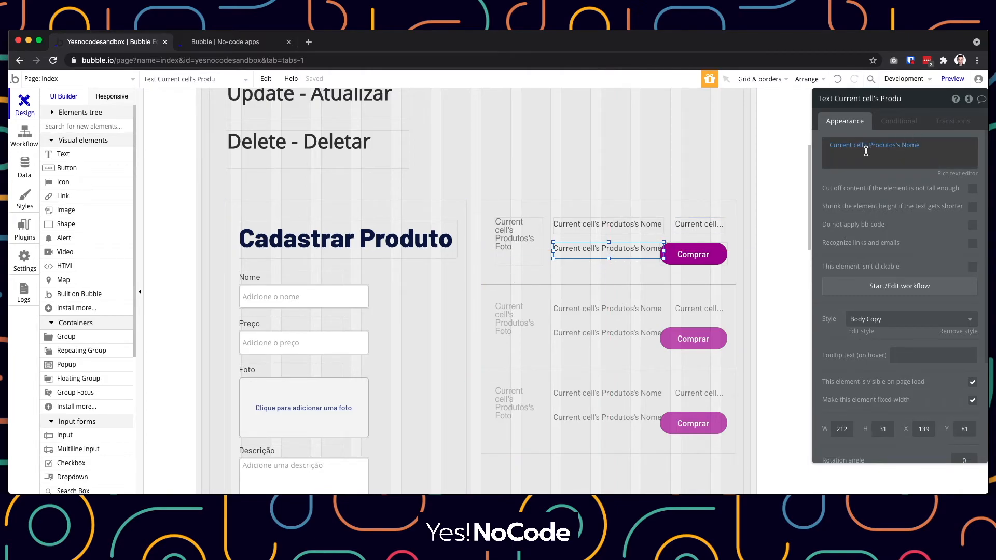
Make the copied text show the current cell's Produtos's Descricao and resize it to about 191 by 50 at Y 75, clear of the Comprar button
{"action": "left_click", "coordinate": [911, 145]}
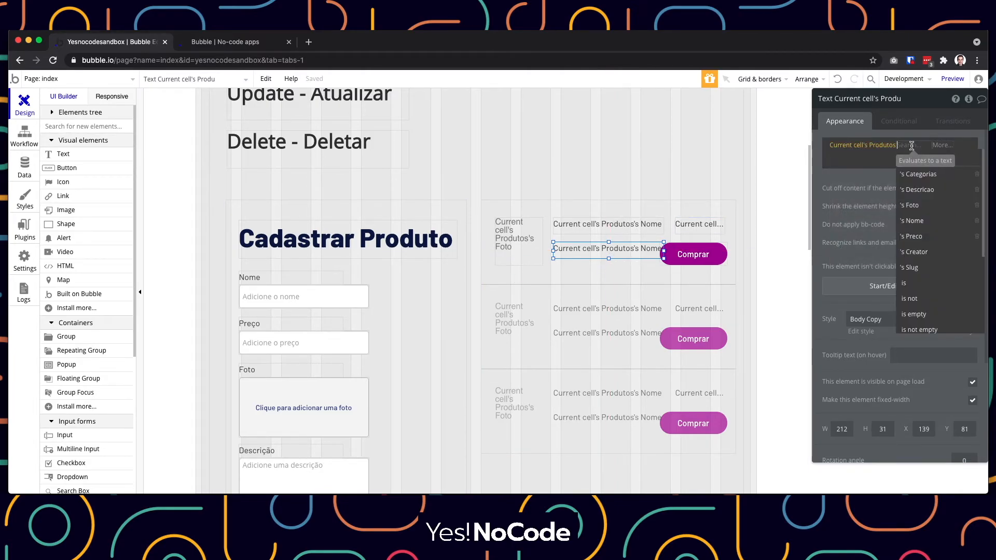
{"action": "left_click", "coordinate": [920, 190]}
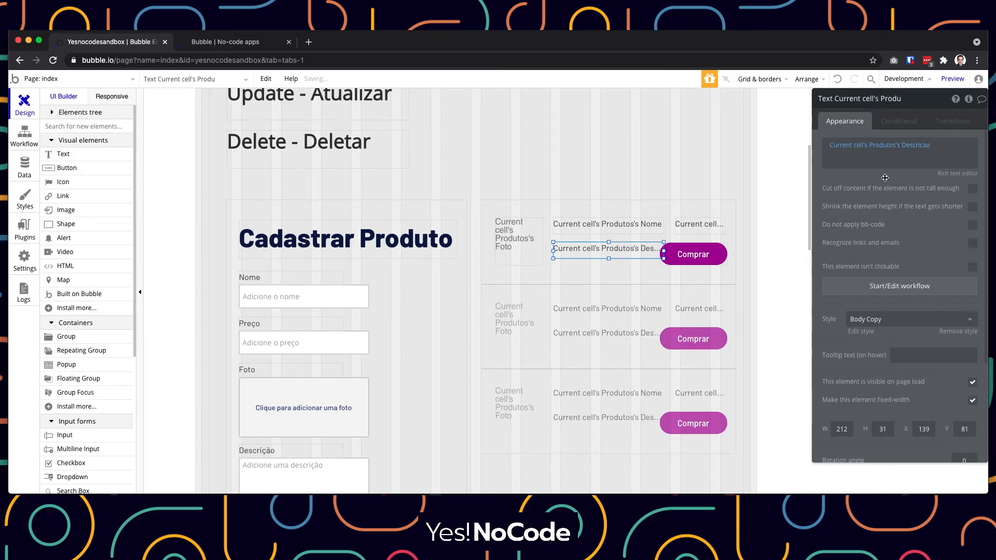
{"action": "left_click_drag", "start_coordinate": [599, 248], "coordinate": [601, 244]}
{"action": "left_click_drag", "start_coordinate": [663, 245], "coordinate": [604, 267]}
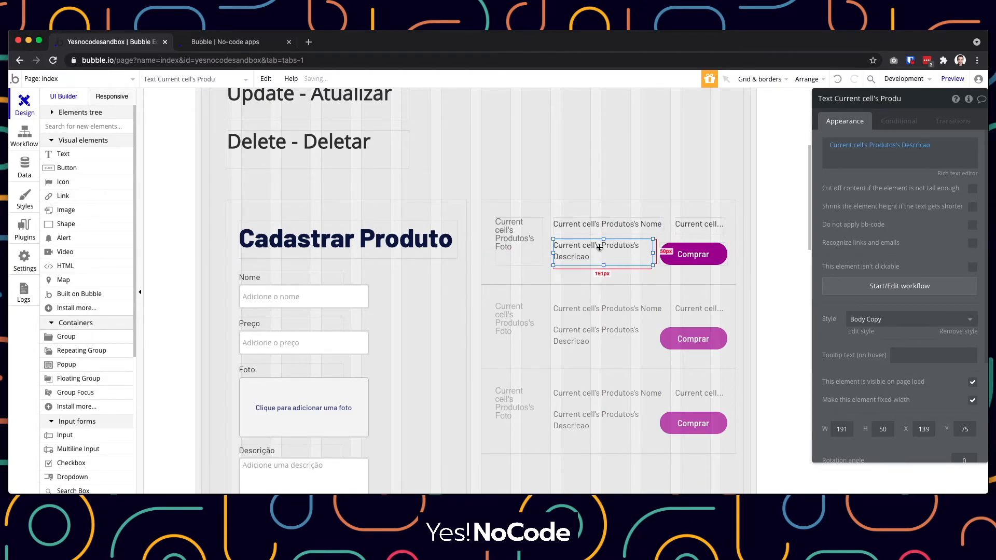
Preview the page and check the description shown under each product name in the list
{"action": "left_click", "coordinate": [952, 79]}
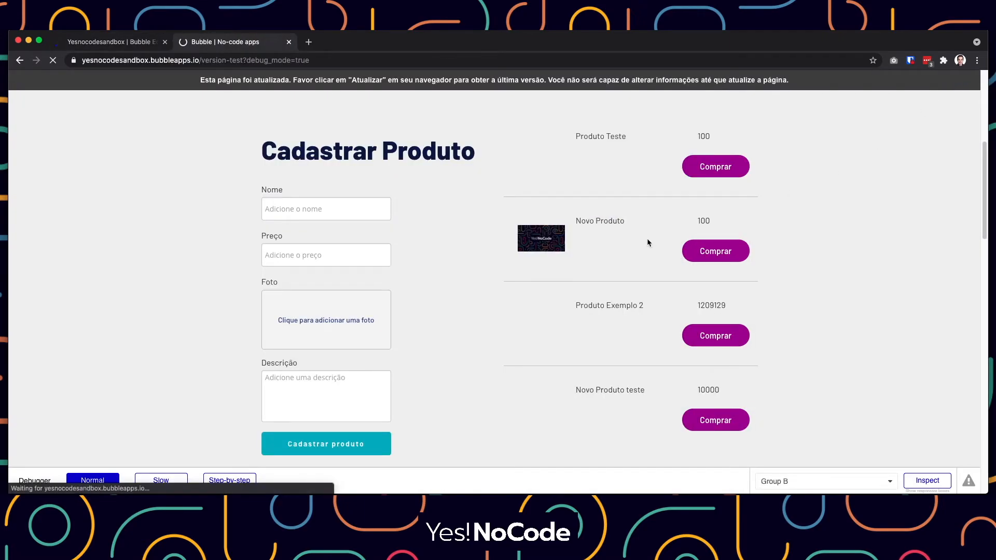
{"action": "scroll", "coordinate": [639, 251], "scroll_direction": "down", "scroll_amount": 5}
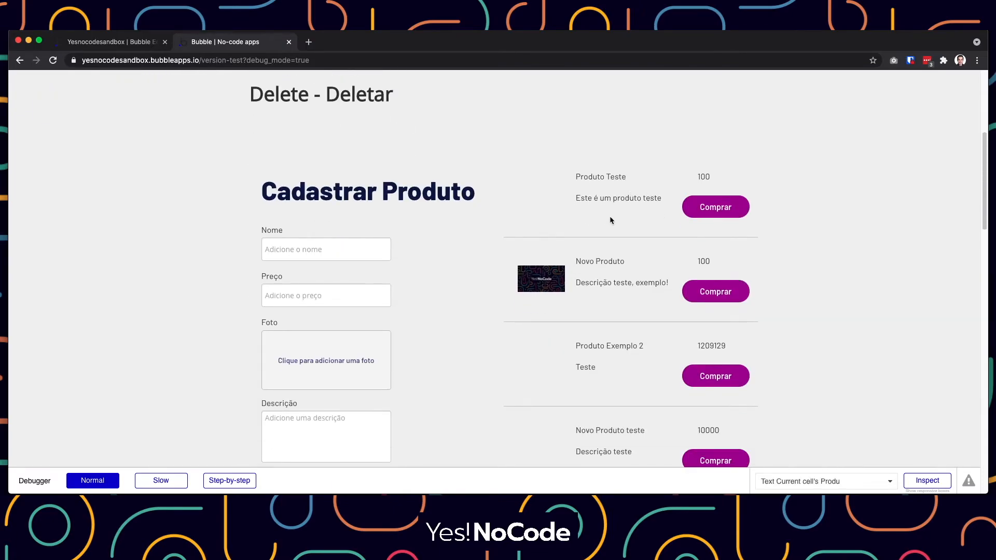
{"action": "scroll", "coordinate": [609, 218], "scroll_direction": "down", "scroll_amount": 1}
{"action": "left_click_drag", "start_coordinate": [580, 175], "coordinate": [640, 175]}
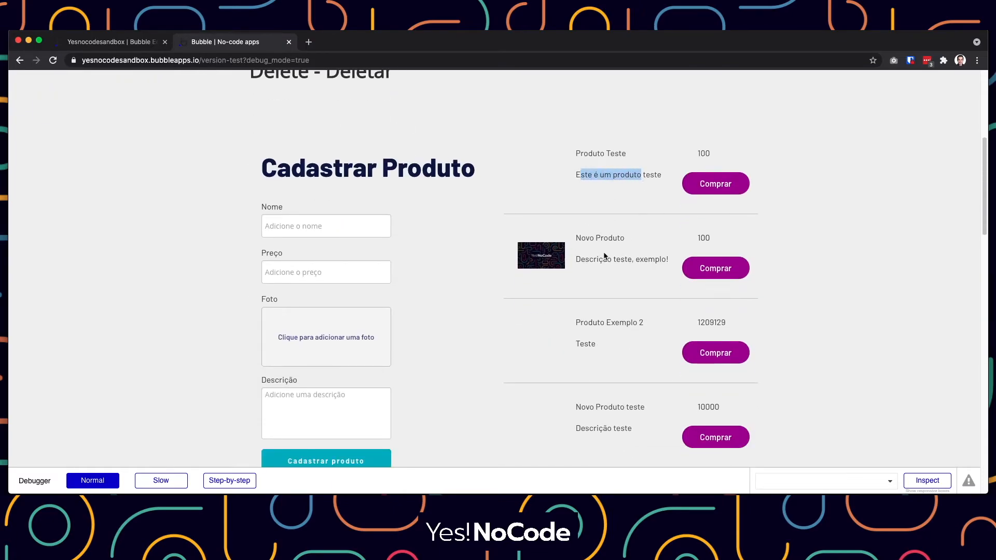
{"action": "left_click_drag", "start_coordinate": [599, 257], "coordinate": [649, 256]}
{"action": "left_click", "coordinate": [649, 257]}
{"action": "scroll", "coordinate": [587, 316], "scroll_direction": "down", "scroll_amount": 1}
{"action": "double_click", "coordinate": [586, 316]}
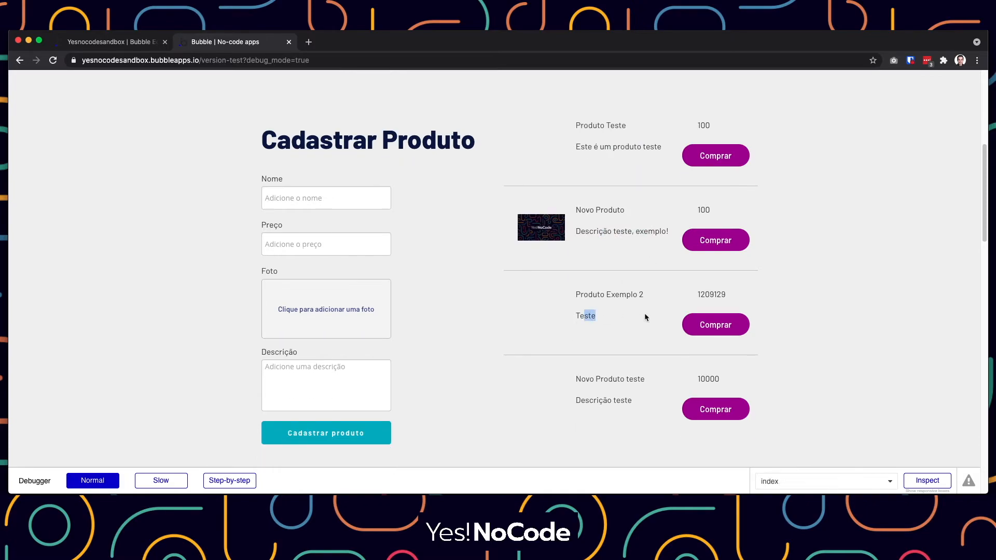
{"action": "left_click_drag", "start_coordinate": [576, 407], "coordinate": [658, 400]}
{"action": "left_click", "coordinate": [657, 400]}
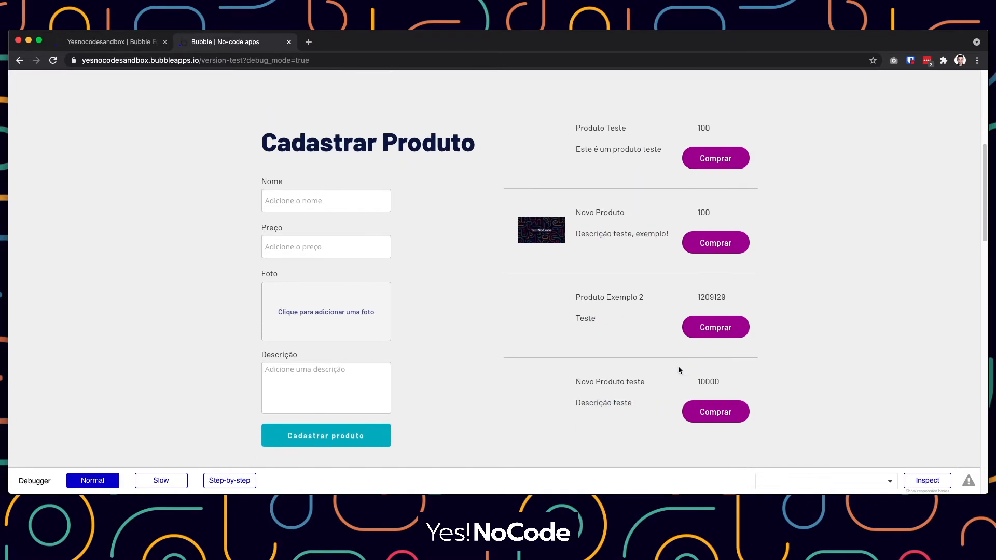
{"action": "scroll", "coordinate": [673, 362], "scroll_direction": "up", "scroll_amount": 2}
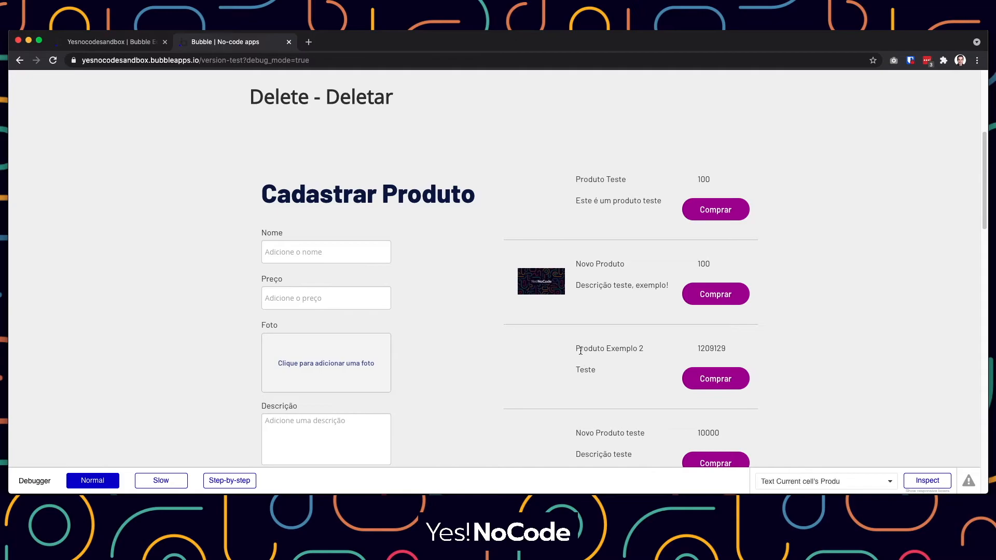
{"action": "scroll", "coordinate": [618, 239], "scroll_direction": "down", "scroll_amount": 2}
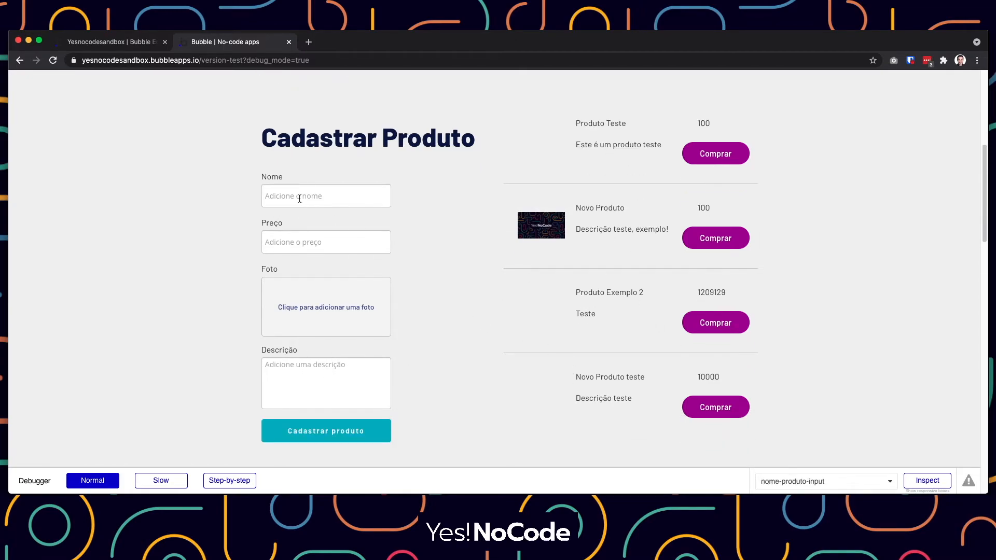
Back in the editor, review which Produtos field each text and image in the repeating group's first cell shows
{"action": "left_click_drag", "start_coordinate": [260, 175], "coordinate": [333, 440]}
{"action": "left_click", "coordinate": [428, 325]}
{"action": "left_click", "coordinate": [119, 44]}
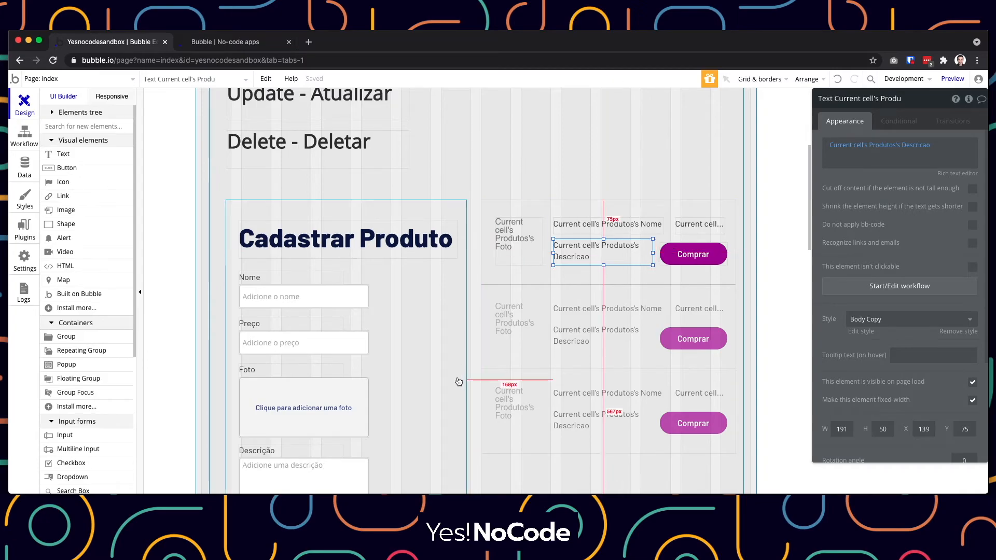
{"action": "left_click", "coordinate": [519, 167]}
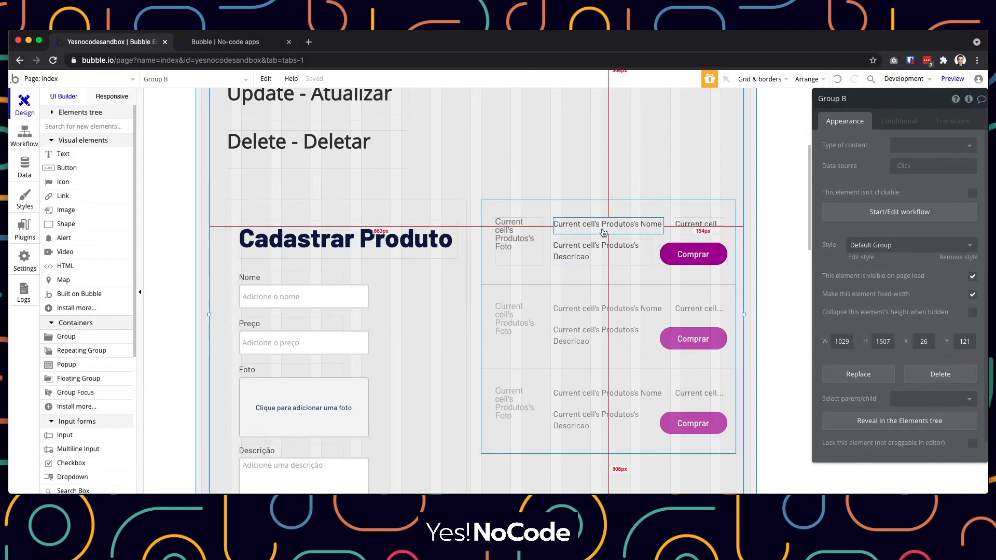
{"action": "left_click", "coordinate": [576, 234]}
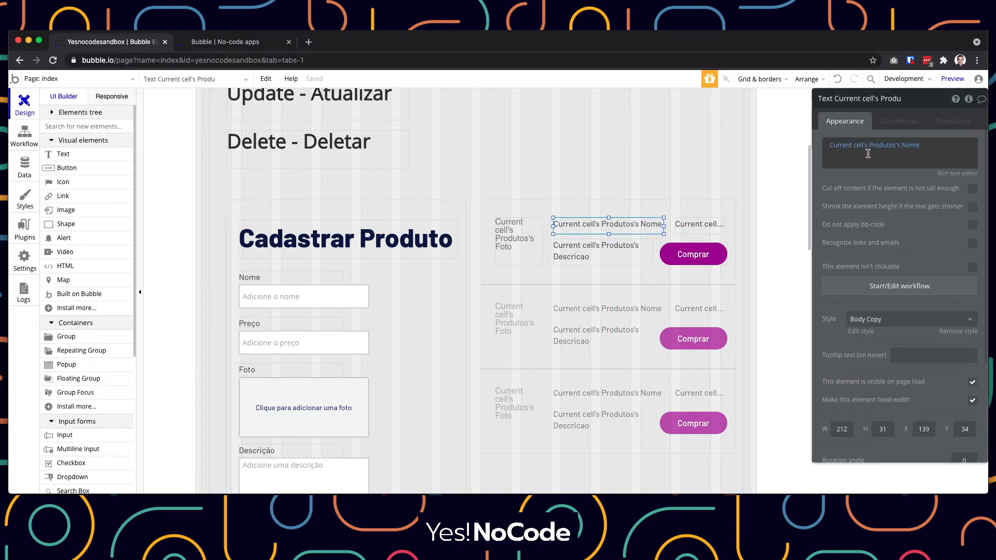
{"action": "left_click", "coordinate": [558, 254]}
{"action": "left_click", "coordinate": [536, 254]}
{"action": "left_click", "coordinate": [698, 221]}
{"action": "left_click", "coordinate": [578, 227]}
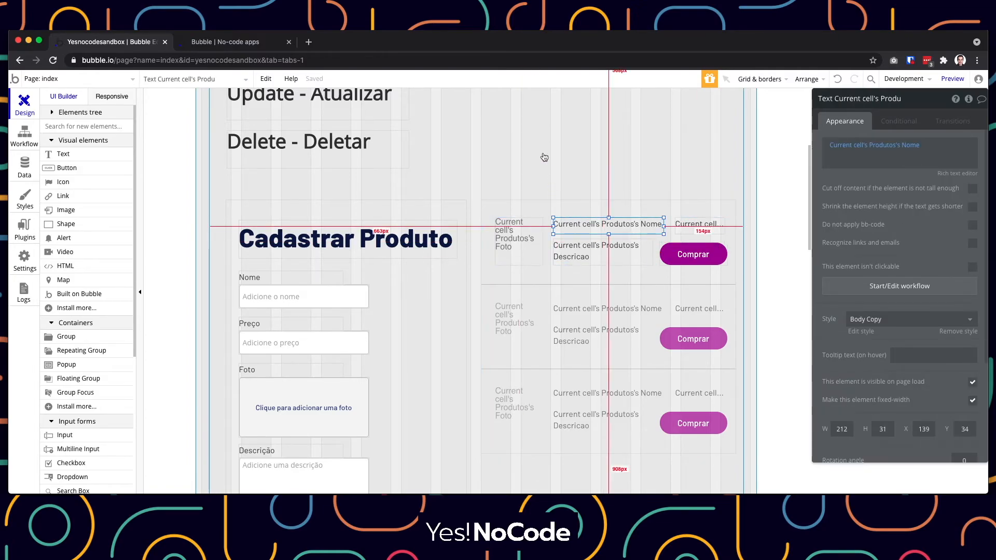
{"action": "left_click", "coordinate": [522, 276]}
{"action": "left_click", "coordinate": [547, 153]}
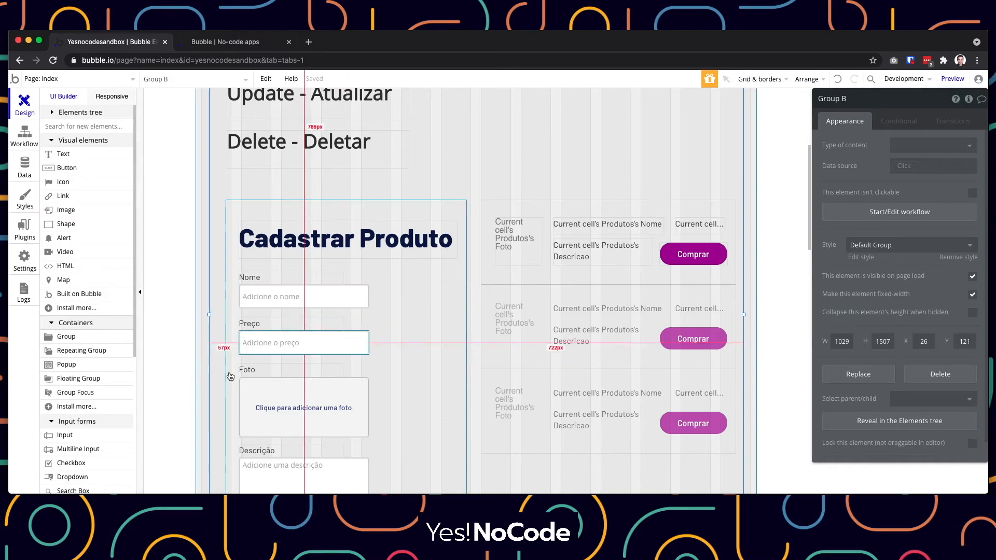
{"action": "scroll", "coordinate": [371, 363], "scroll_direction": "up", "scroll_amount": 3}
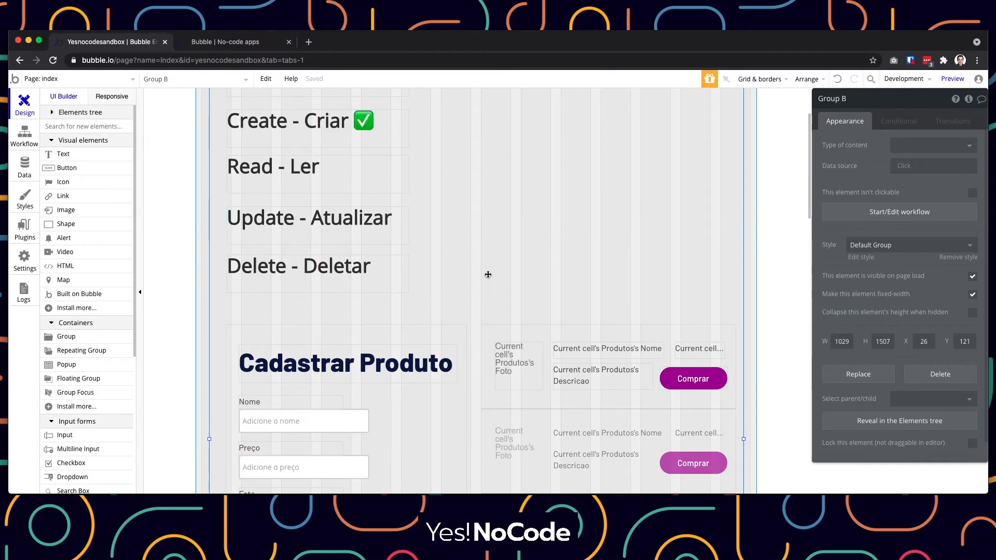
{"action": "scroll", "coordinate": [479, 274], "scroll_direction": "down", "scroll_amount": 2}
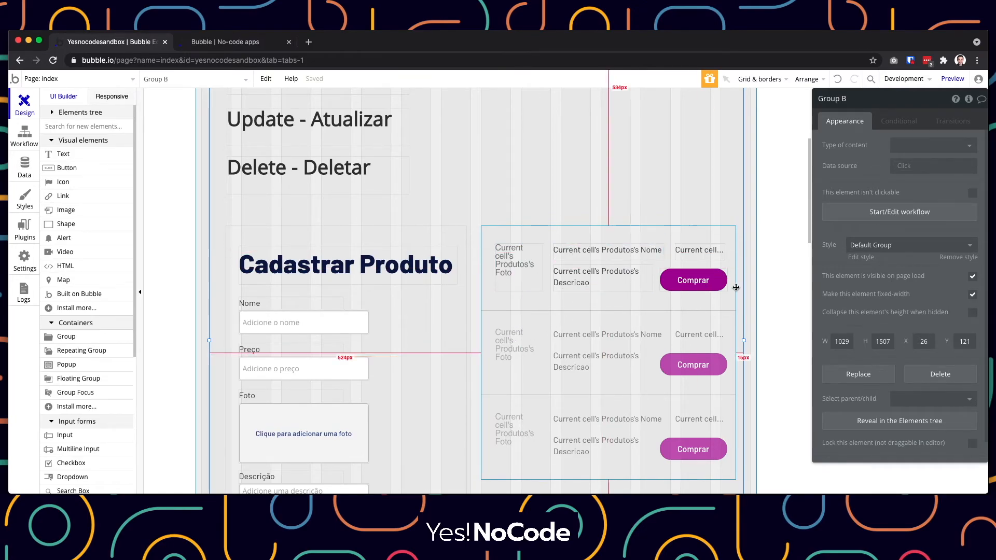
Relabel the Comprar button in the first cell as Editar and apply the Primary Button style to it
{"action": "left_click", "coordinate": [686, 283]}
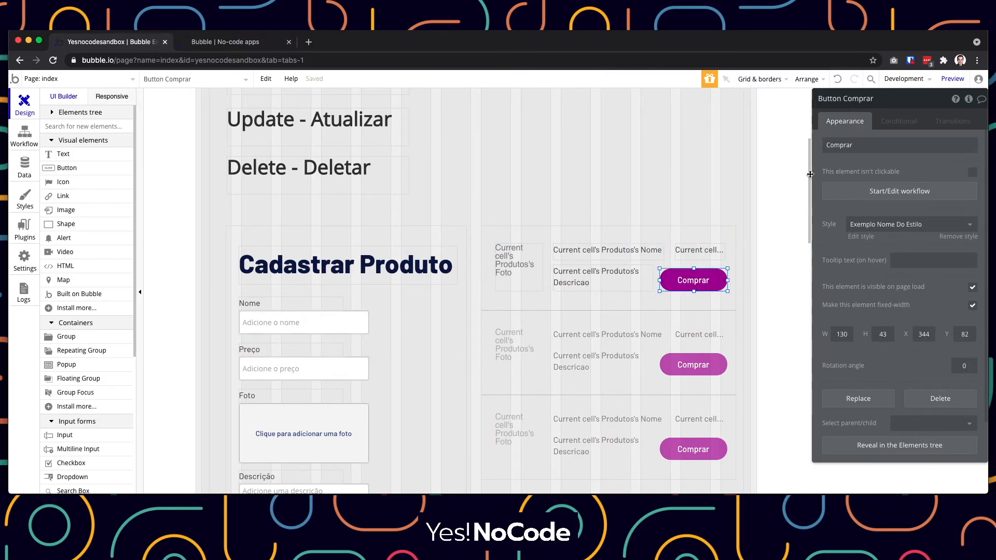
{"action": "left_click", "coordinate": [873, 145]}
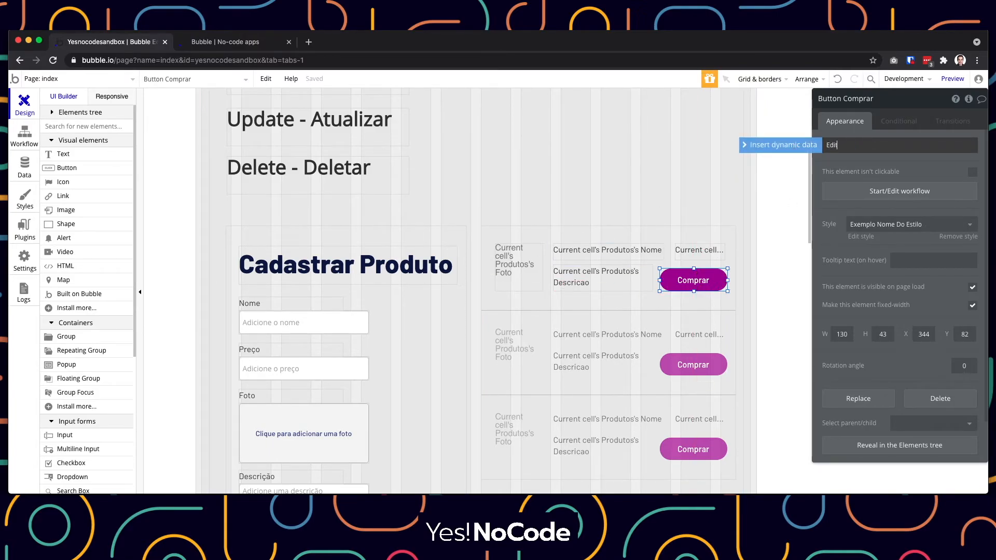
{"action": "type", "text": "ar"}
{"action": "left_click", "coordinate": [668, 154]}
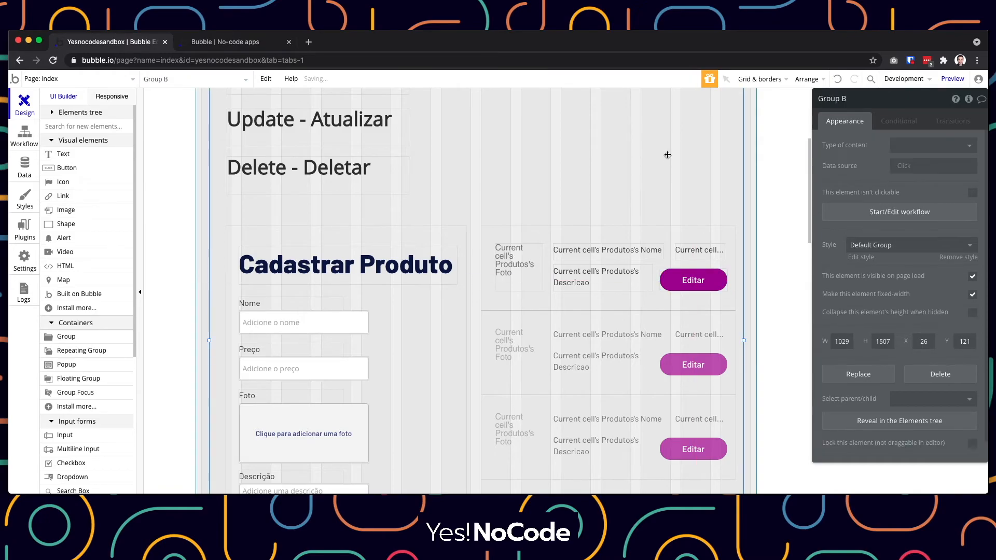
{"action": "left_click", "coordinate": [693, 280]}
{"action": "left_click", "coordinate": [911, 224]}
{"action": "scroll", "coordinate": [914, 311], "scroll_direction": "down", "scroll_amount": 1}
{"action": "left_click", "coordinate": [891, 335]}
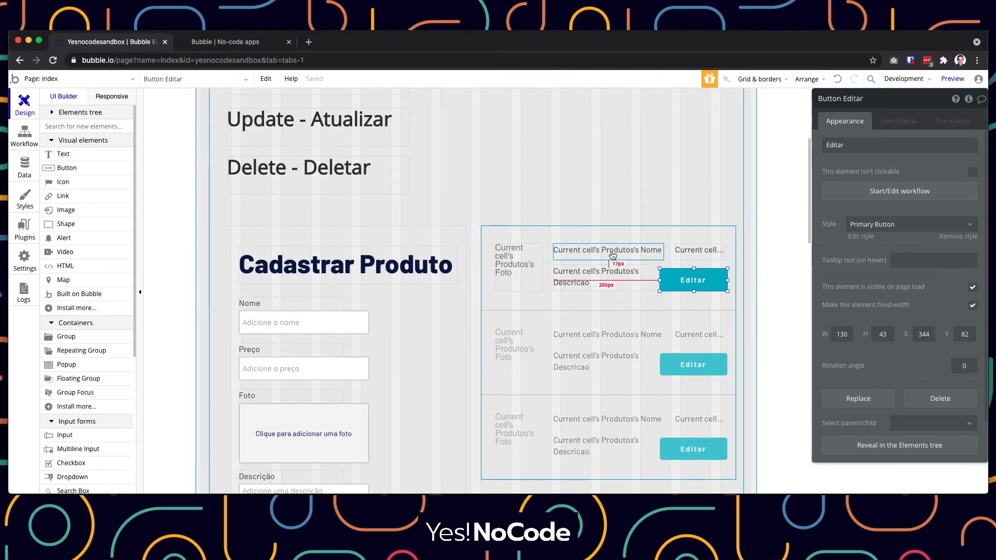
Apply the H2 Heading - Dark style to the product name text in the first cell
{"action": "left_click", "coordinate": [567, 256]}
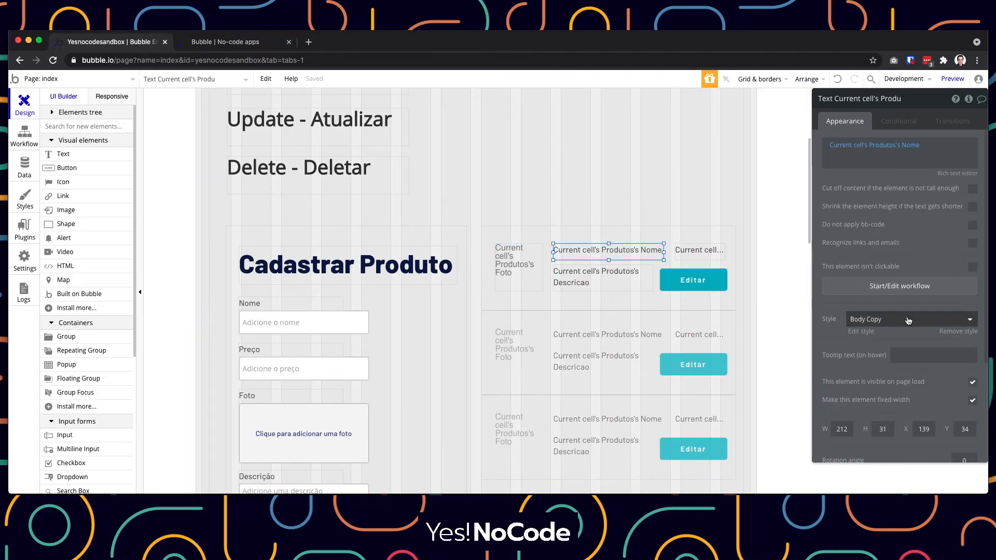
{"action": "left_click", "coordinate": [910, 320]}
{"action": "scroll", "coordinate": [902, 373], "scroll_direction": "down", "scroll_amount": 3}
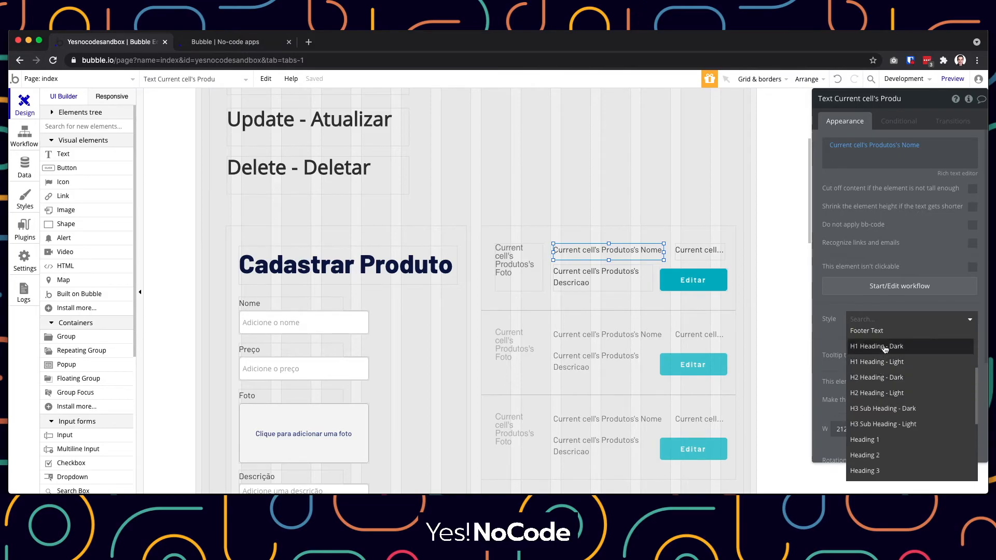
{"action": "left_click", "coordinate": [884, 377]}
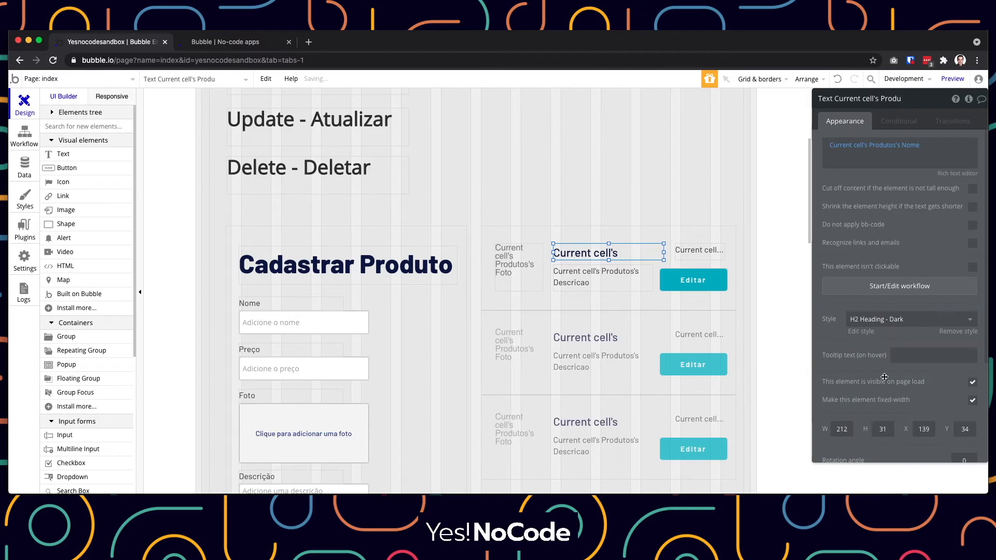
Delete the photo from the first cell and move the name and description texts together into its place
{"action": "left_click", "coordinate": [521, 273]}
{"action": "key", "text": "Delete"}
{"action": "left_click", "coordinate": [587, 255]}
{"action": "left_click", "coordinate": [587, 286], "text": "shift"}
{"action": "left_click_drag", "start_coordinate": [587, 287], "coordinate": [530, 287]}
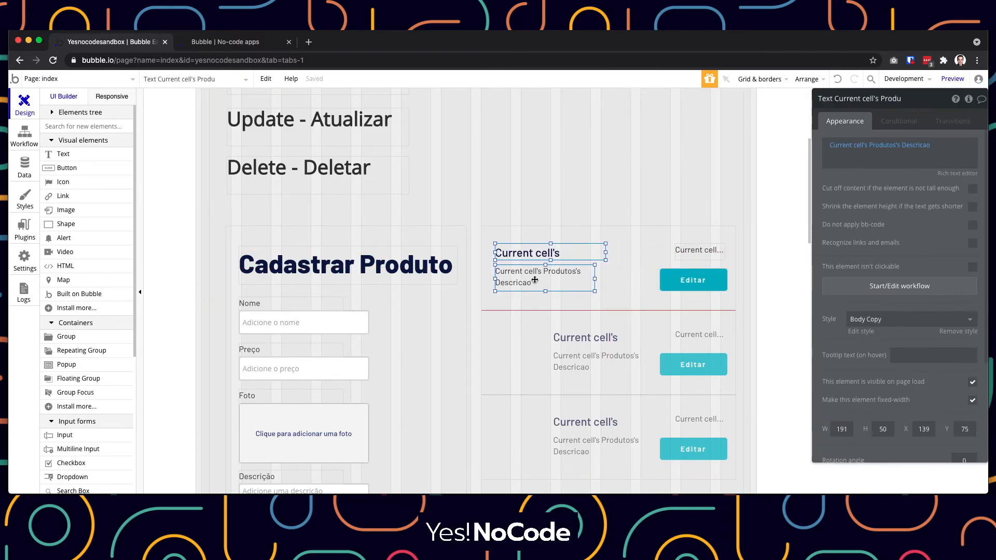
Preview the page to check the product list without photos and with the restyled names and Editar buttons
{"action": "left_click", "coordinate": [646, 251]}
{"action": "left_click", "coordinate": [696, 250]}
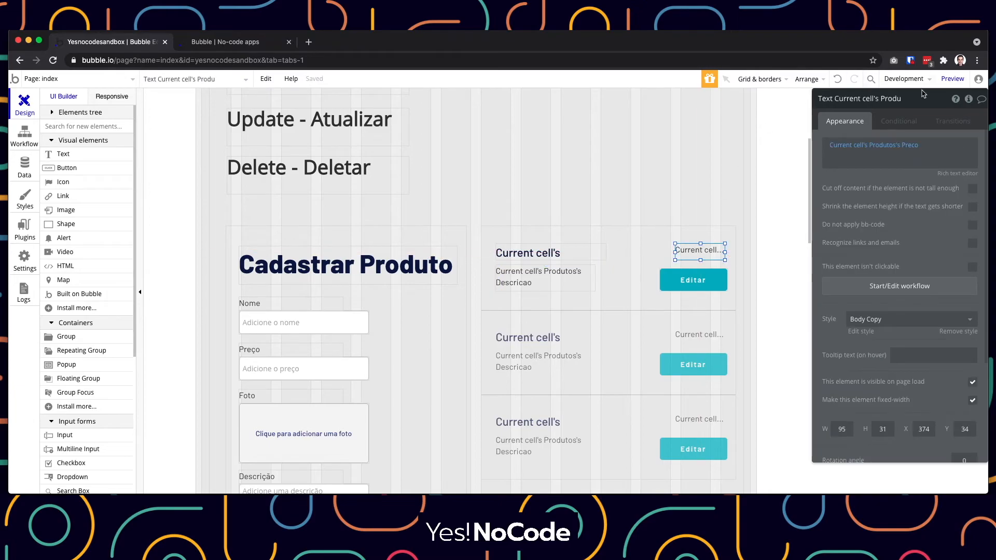
{"action": "left_click", "coordinate": [952, 79]}
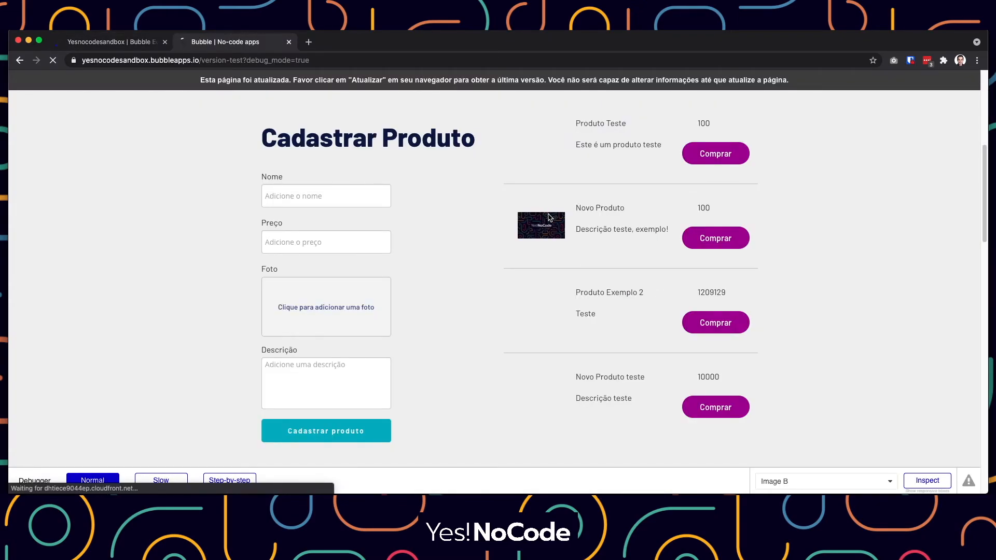
{"action": "scroll", "coordinate": [541, 217], "scroll_direction": "down", "scroll_amount": 5}
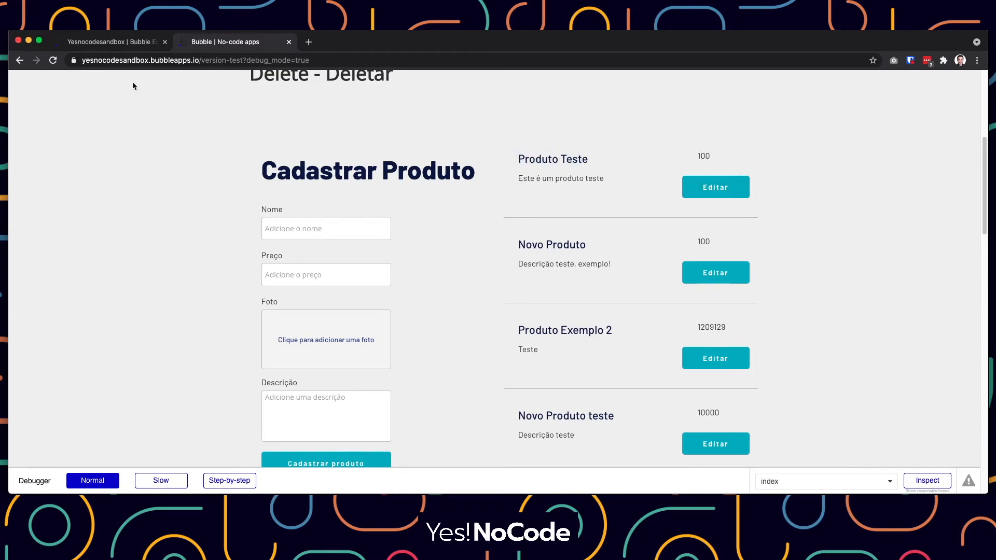
In the editor, copy the price text's dynamic expression and replace the text's content with R$
{"action": "left_click", "coordinate": [112, 41]}
{"action": "left_click", "coordinate": [955, 144]}
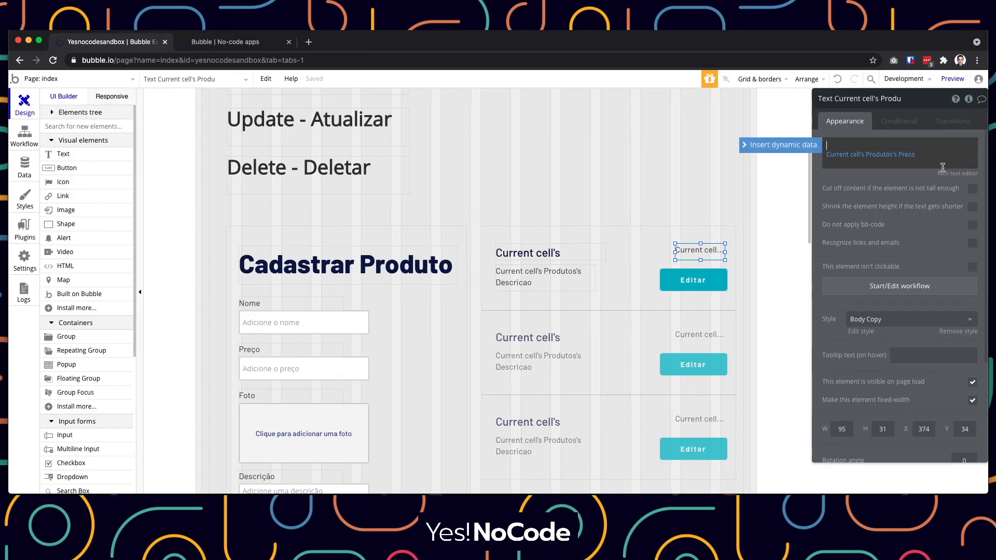
{"action": "right_click", "coordinate": [849, 148]}
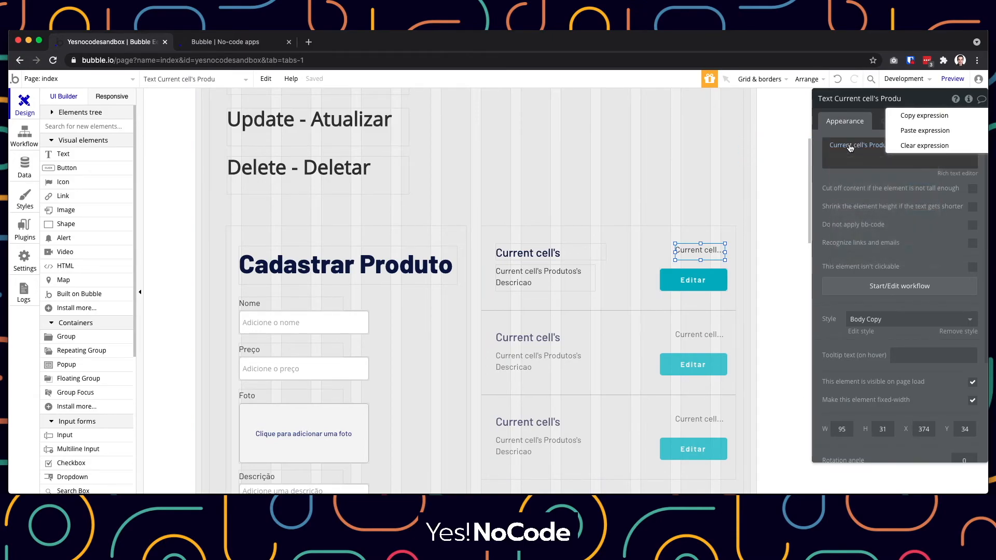
{"action": "left_click", "coordinate": [921, 120]}
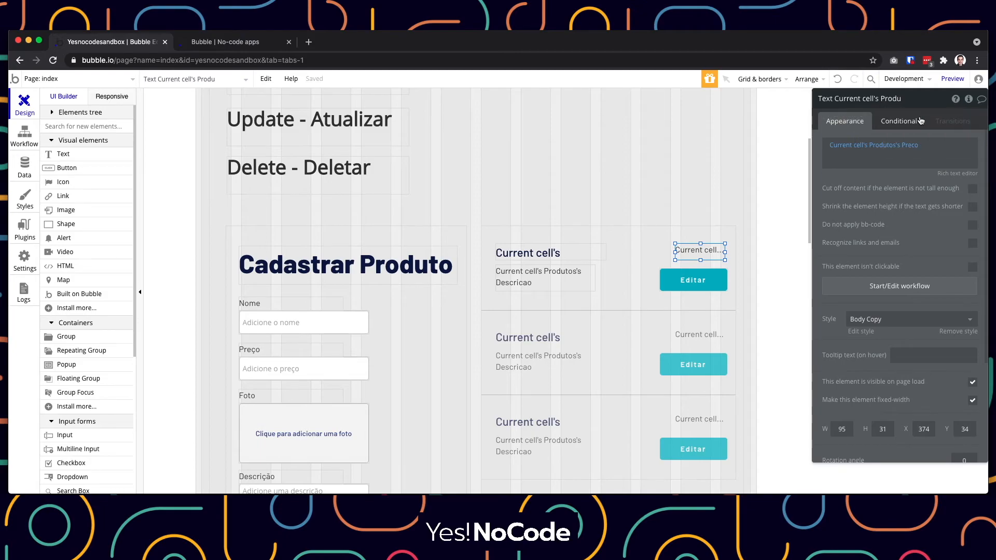
{"action": "left_click", "coordinate": [913, 145]}
{"action": "key", "text": "BackSpace"}
{"action": "key", "text": "BackSpace"}
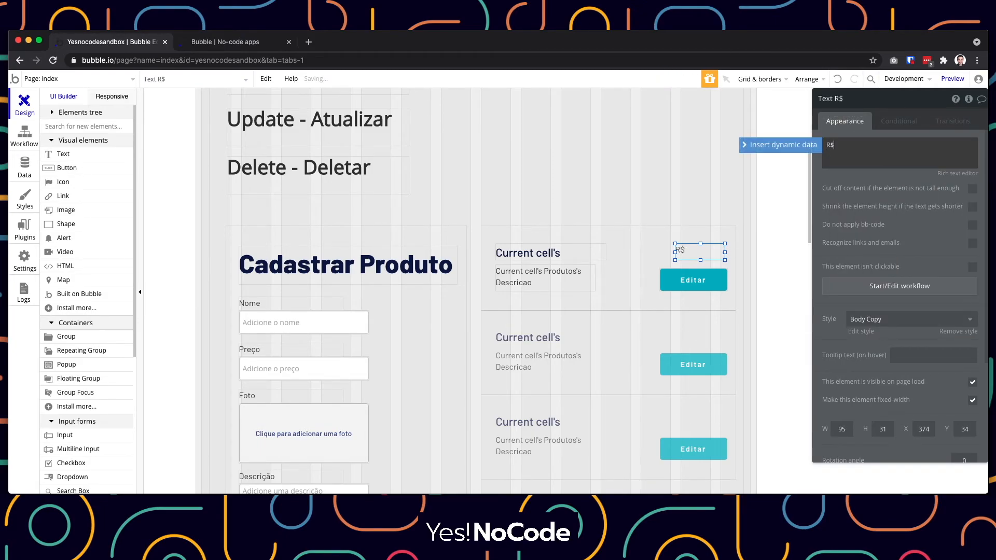
Try to paste the copied expression after R$ in the price text
{"action": "right_click", "coordinate": [955, 149]}
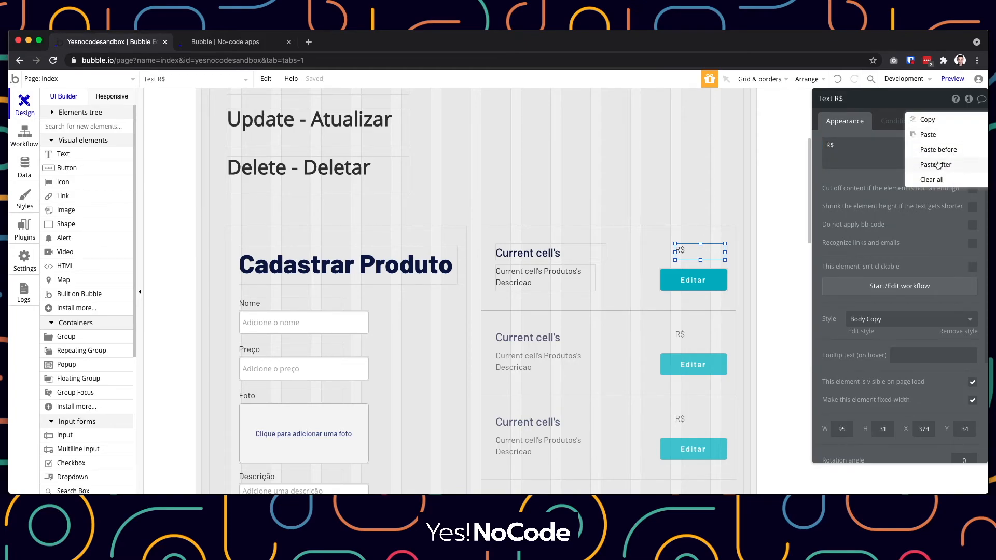
{"action": "left_click", "coordinate": [938, 165]}
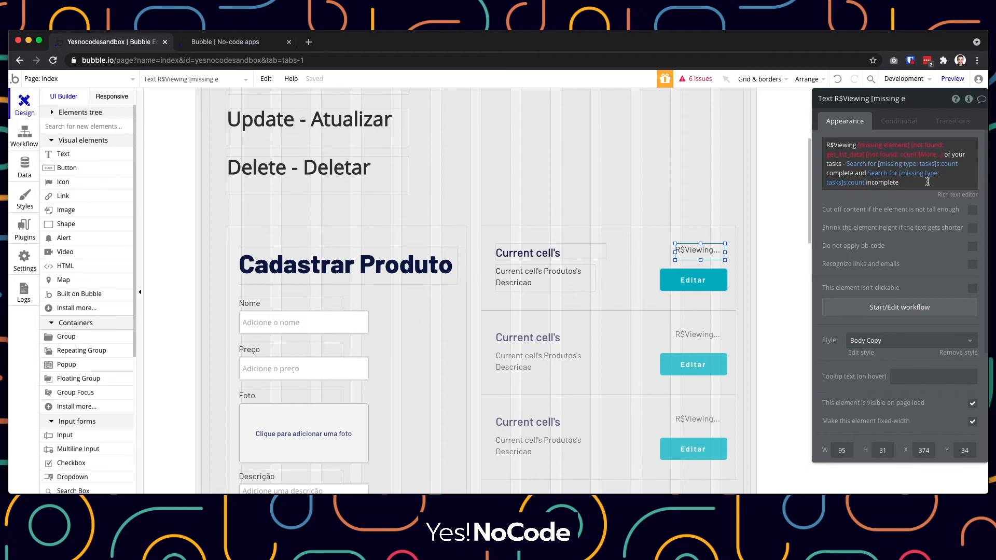
{"action": "double_click", "coordinate": [926, 181]}
{"action": "left_click", "coordinate": [899, 185]}
{"action": "left_click", "coordinate": [838, 173]}
{"action": "left_click", "coordinate": [898, 183]}
{"action": "key", "text": "BackSpace"}
{"action": "left_click", "coordinate": [913, 186]}
{"action": "left_click", "coordinate": [901, 179]}
{"action": "left_click", "coordinate": [838, 82]}
{"action": "left_click", "coordinate": [838, 82]}
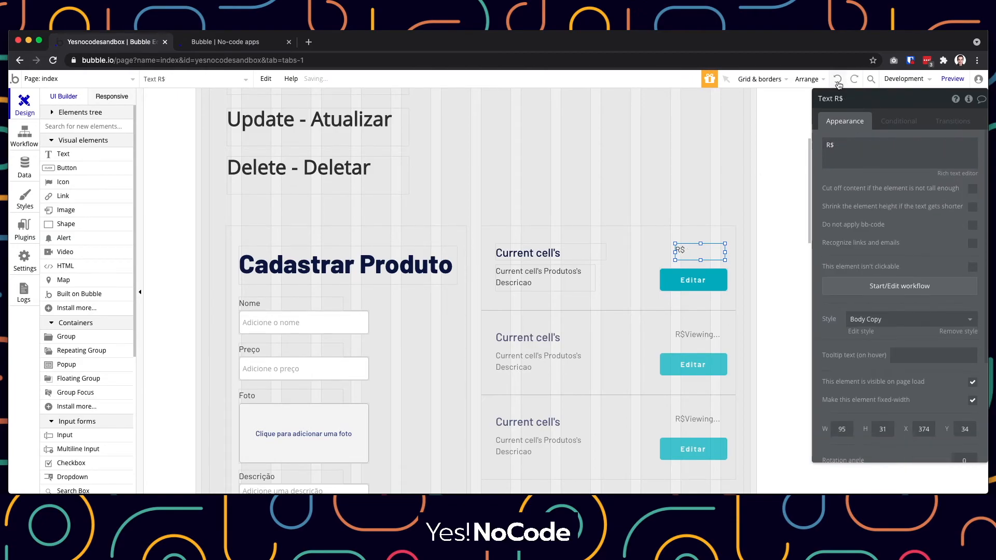
Try to paste the copied expression over the R$ content of the price text
{"action": "double_click", "coordinate": [853, 146]}
{"action": "right_click", "coordinate": [884, 110]}
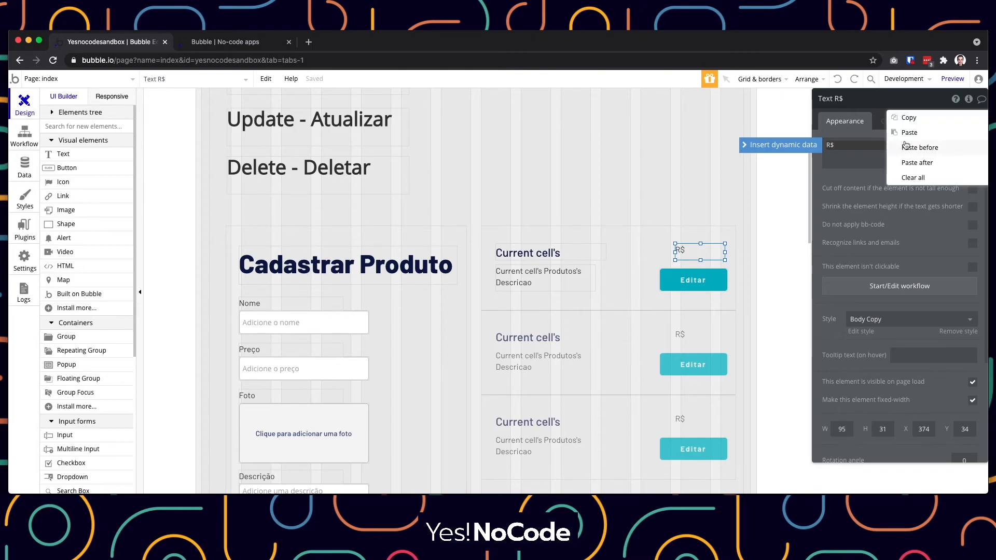
{"action": "left_click", "coordinate": [903, 129]}
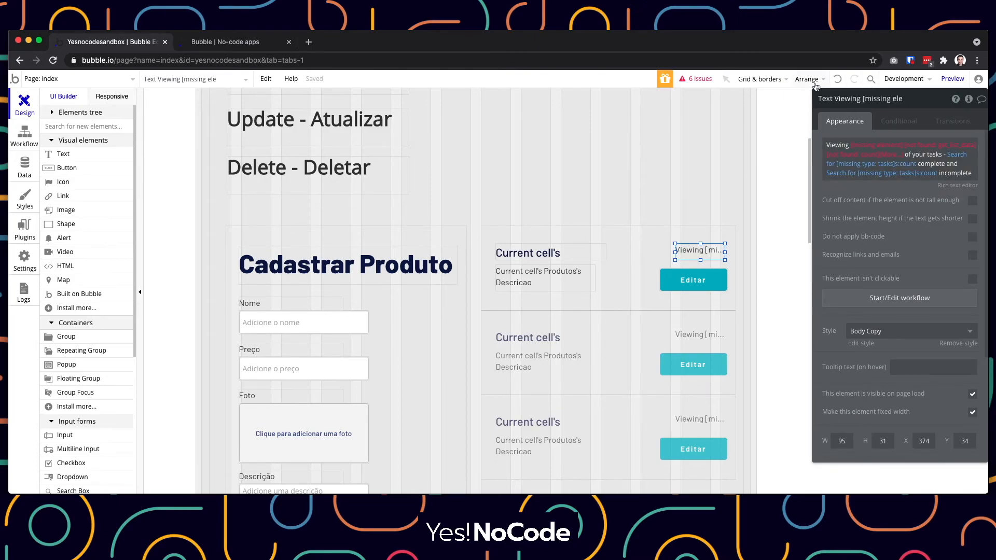
{"action": "left_click", "coordinate": [838, 82]}
Insert Current cell's Produtos's Preco as dynamic data after R$ in the price text, followed by ,00
{"action": "double_click", "coordinate": [877, 148]}
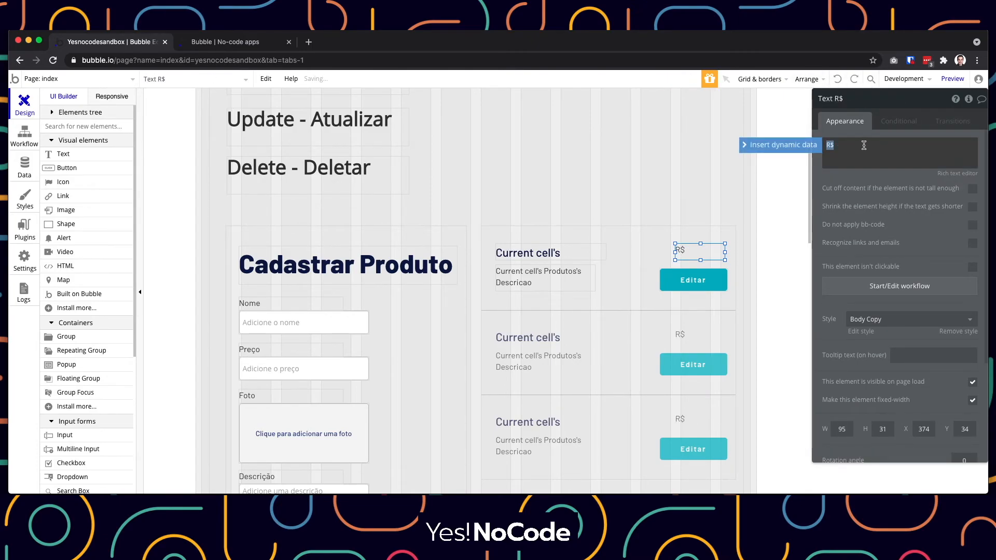
{"action": "left_click", "coordinate": [802, 145]}
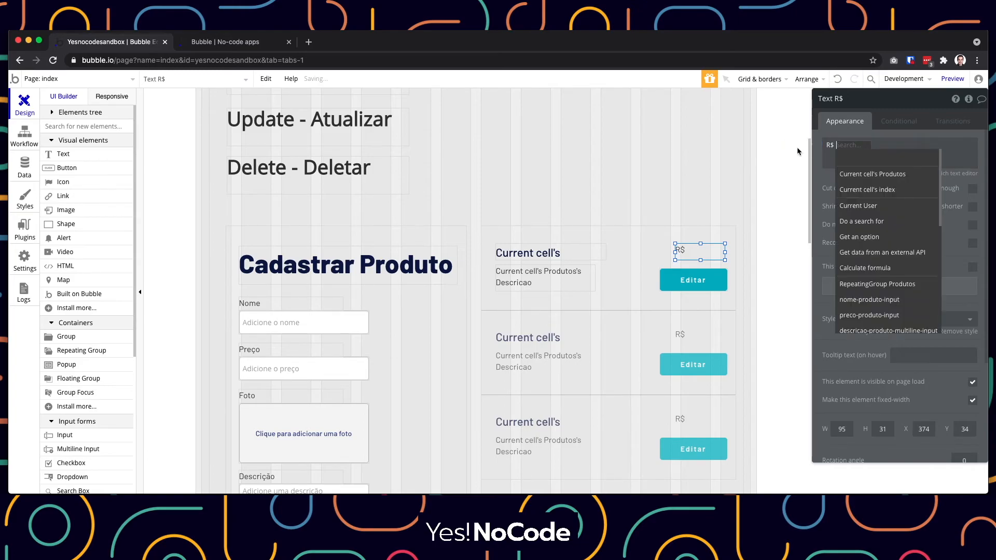
{"action": "left_click", "coordinate": [885, 174]}
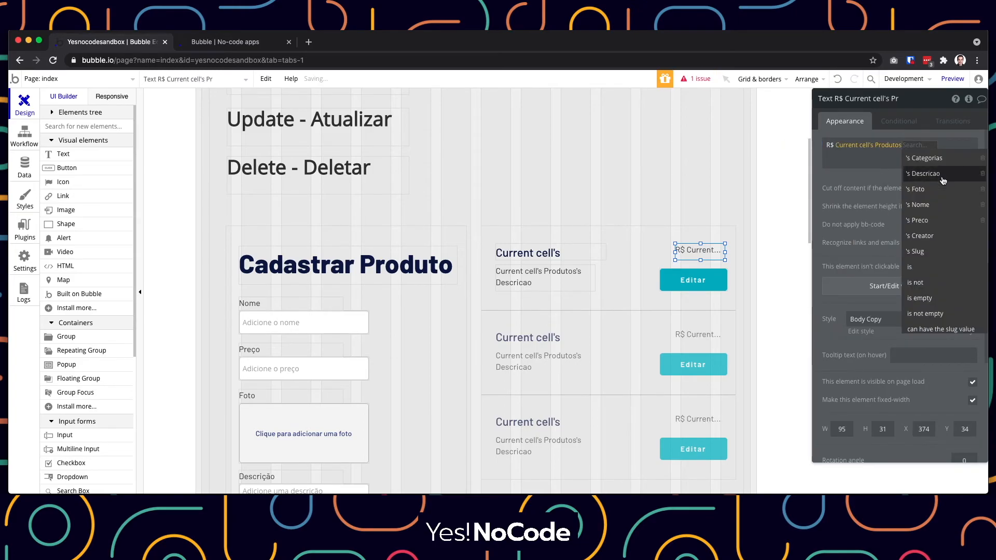
{"action": "left_click", "coordinate": [923, 220]}
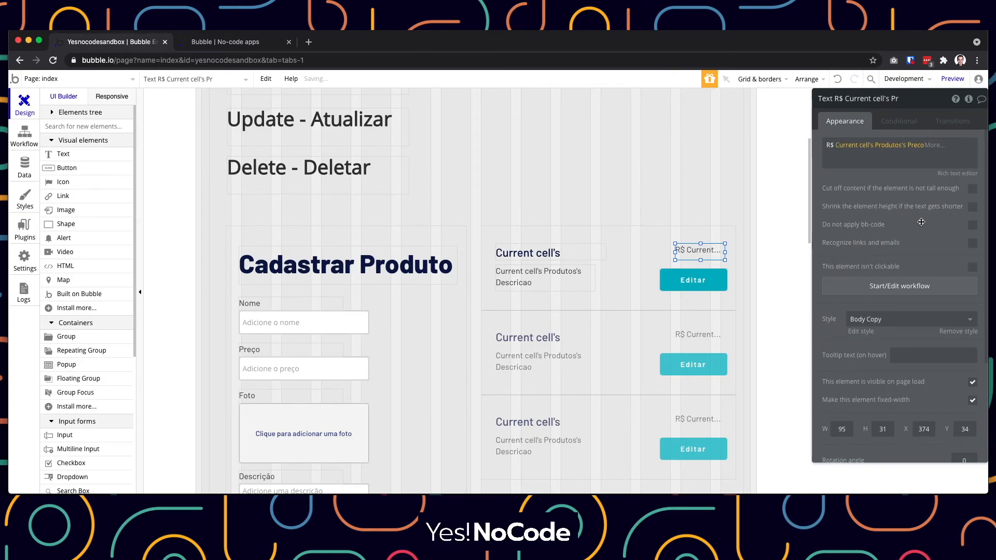
{"action": "left_click", "coordinate": [941, 145]}
{"action": "type", "text": ",00"}
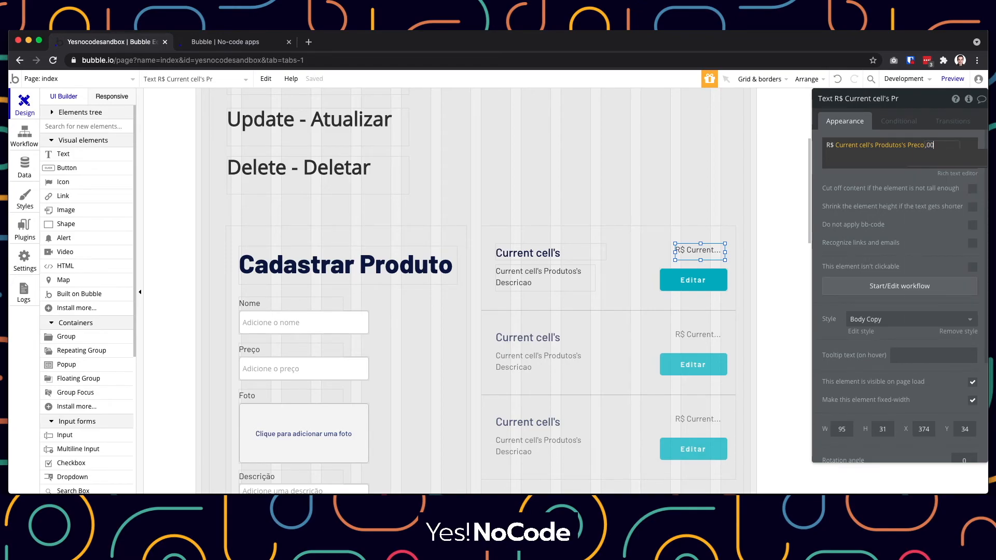
Preview the page to check the price format in the product list, and return to the editor
{"action": "left_click", "coordinate": [952, 79]}
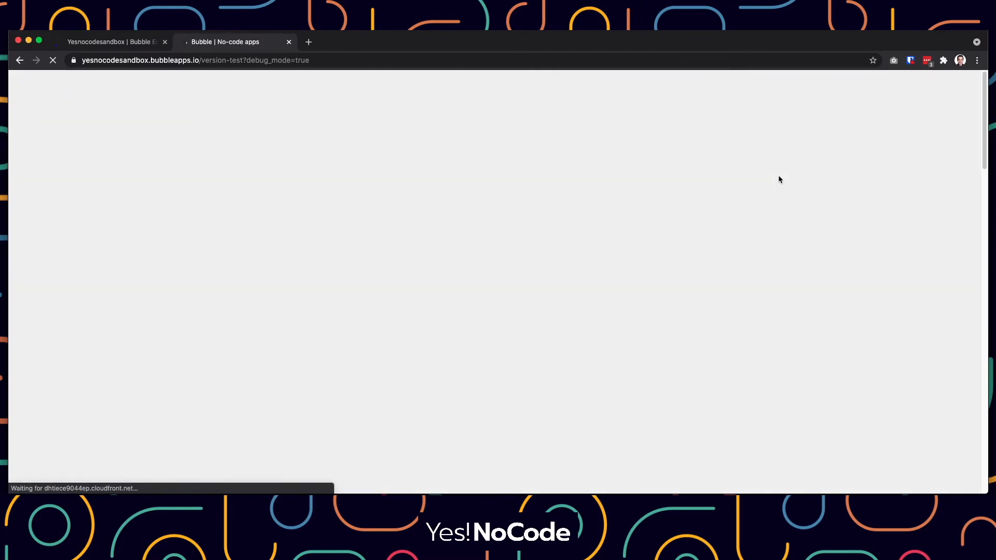
{"action": "scroll", "coordinate": [609, 319], "scroll_direction": "down", "scroll_amount": 5}
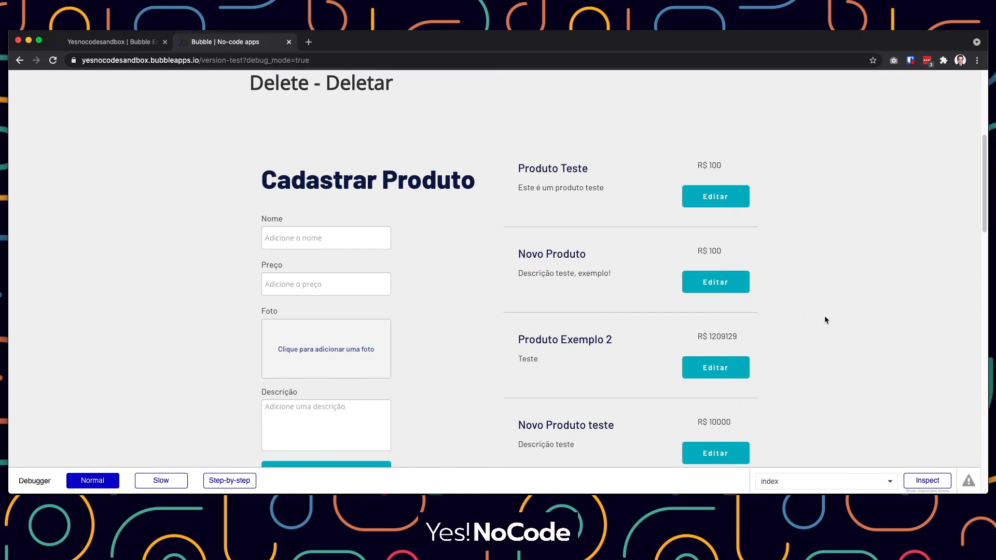
{"action": "left_click", "coordinate": [155, 42]}
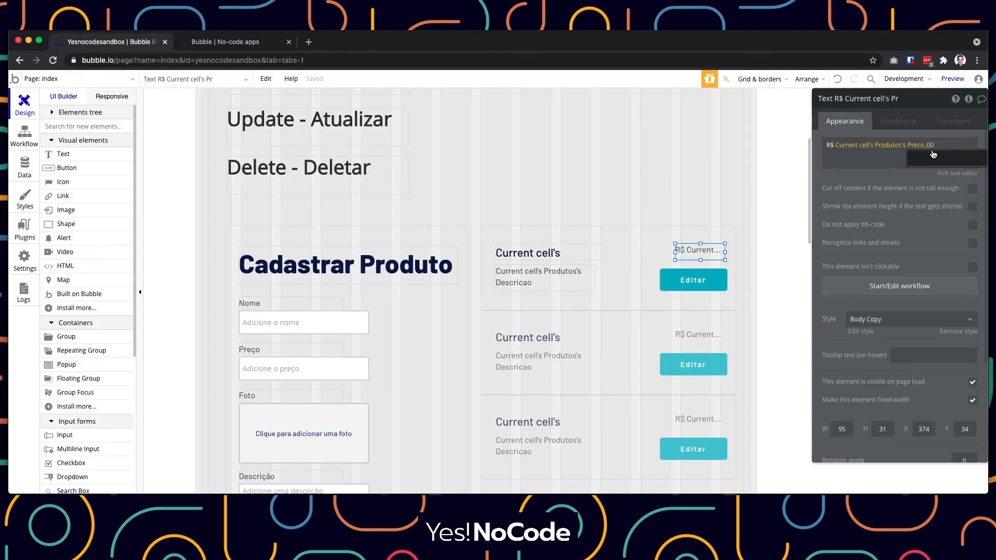
Rewrite the ending of the price text so that ,00 directly follows Current cell's Produtos's Preco without a space
{"action": "left_click", "coordinate": [859, 162]}
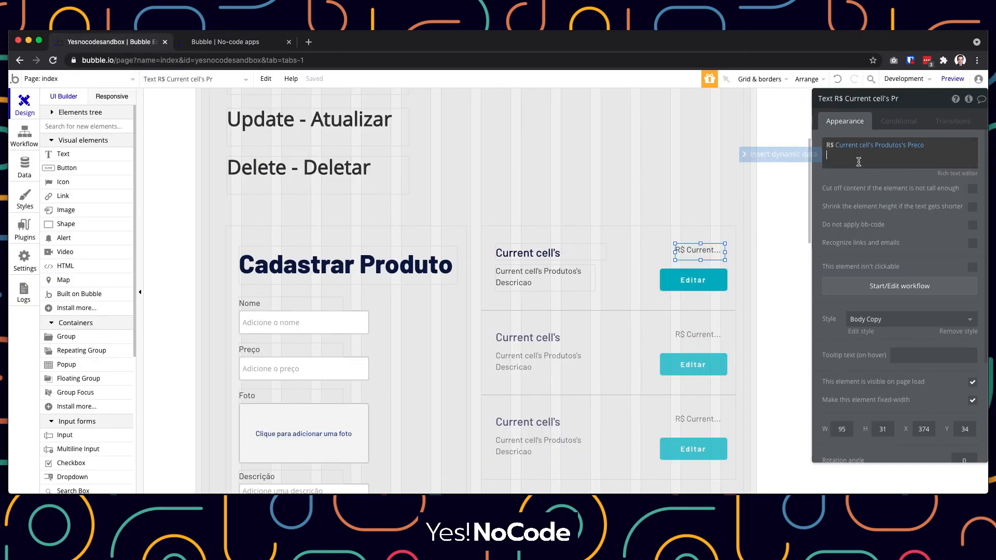
{"action": "left_click", "coordinate": [915, 145]}
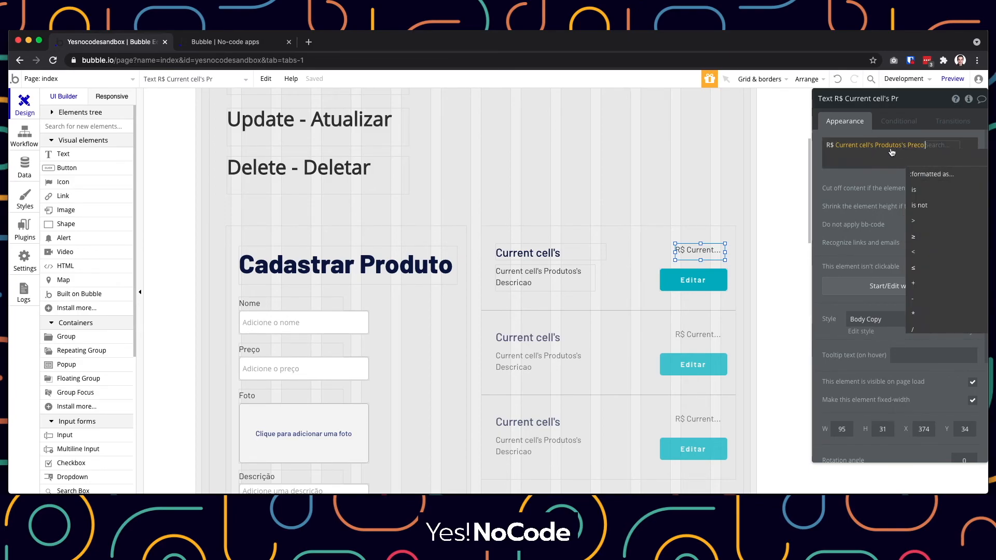
{"action": "left_click", "coordinate": [918, 237]}
{"action": "left_click", "coordinate": [876, 162]}
{"action": "type", "text": ",0"}
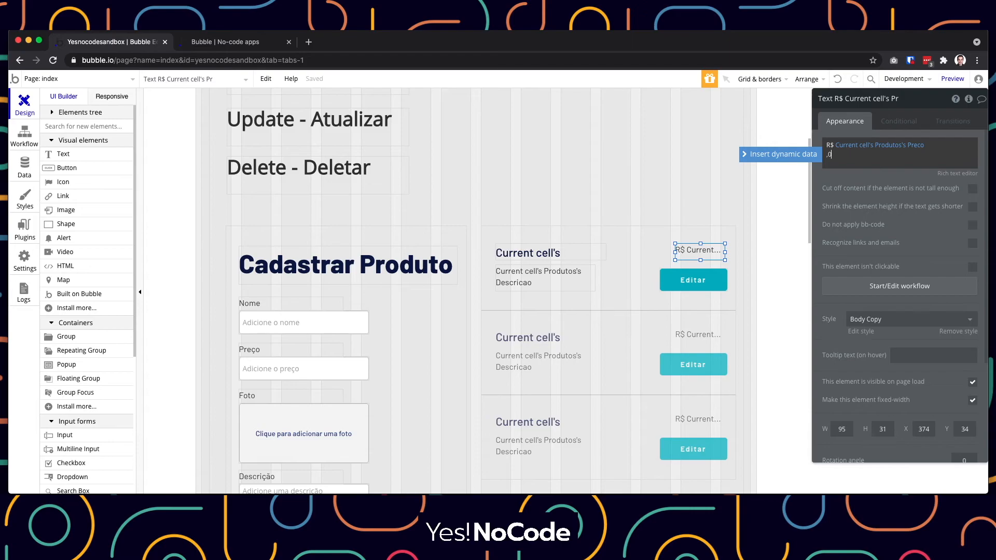
{"action": "type", "text": "0"}
{"action": "left_click", "coordinate": [841, 173]}
Preview the page to check the product prices, and view the price text in the rich text editor without saving
{"action": "left_click", "coordinate": [953, 79]}
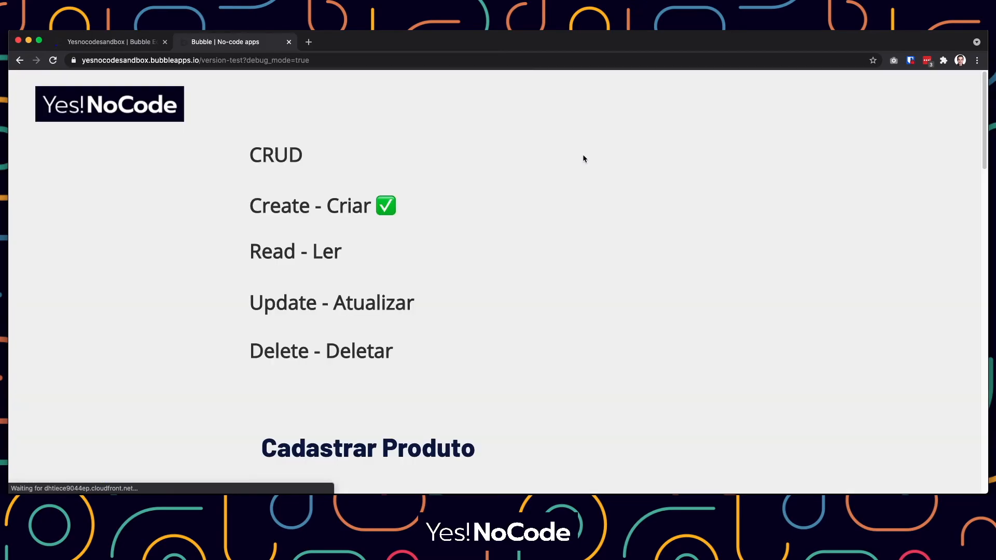
{"action": "scroll", "coordinate": [516, 169], "scroll_direction": "down", "scroll_amount": 5}
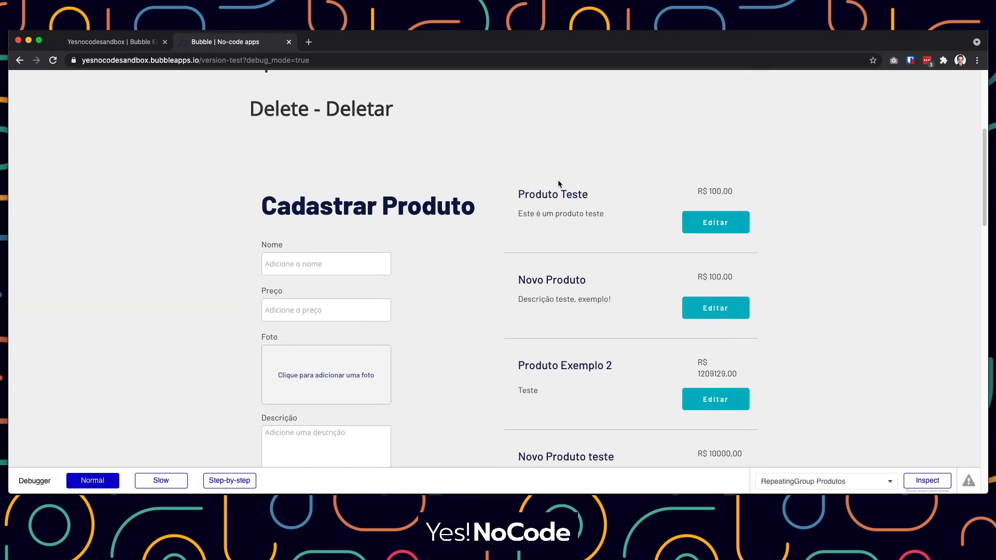
{"action": "scroll", "coordinate": [558, 183], "scroll_direction": "down", "scroll_amount": 1}
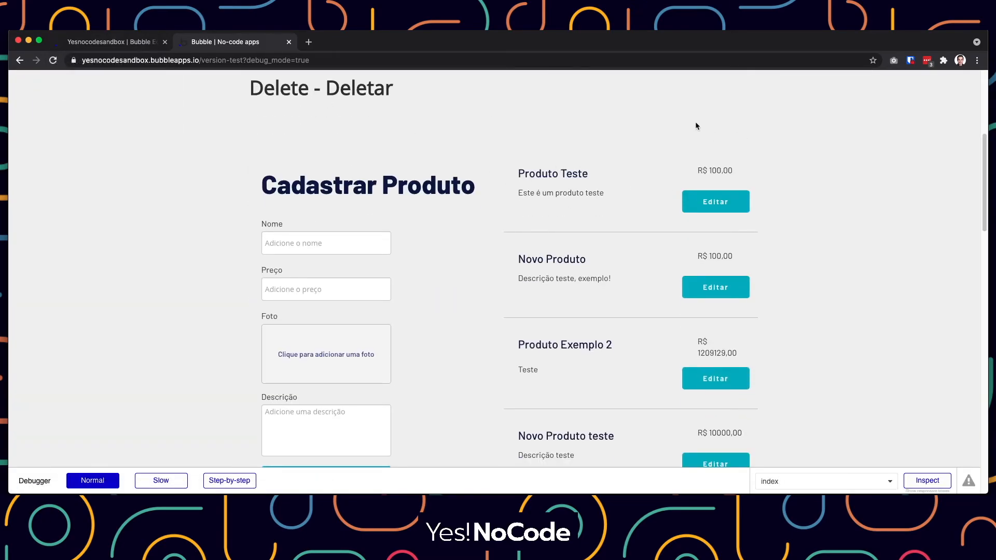
{"action": "left_click", "coordinate": [77, 42]}
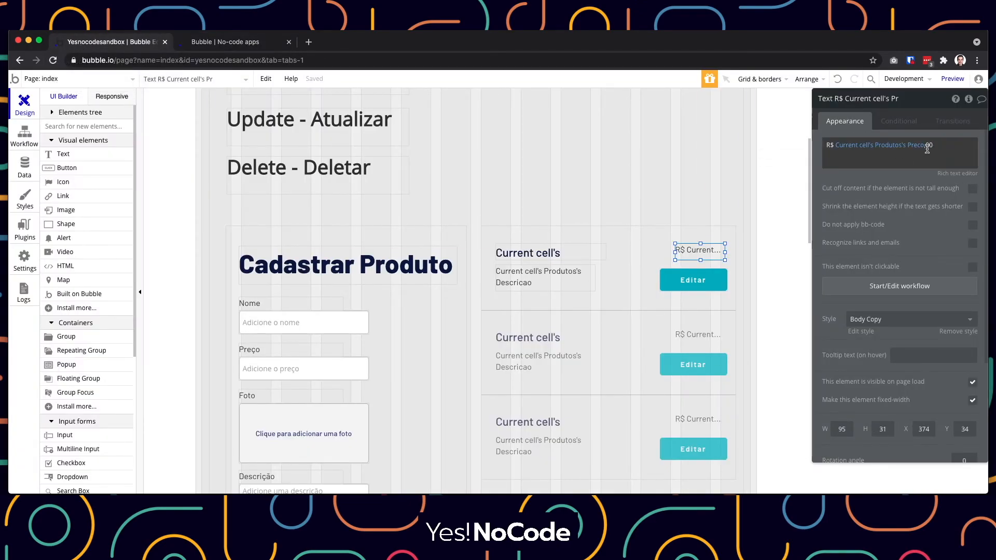
{"action": "left_click", "coordinate": [950, 174]}
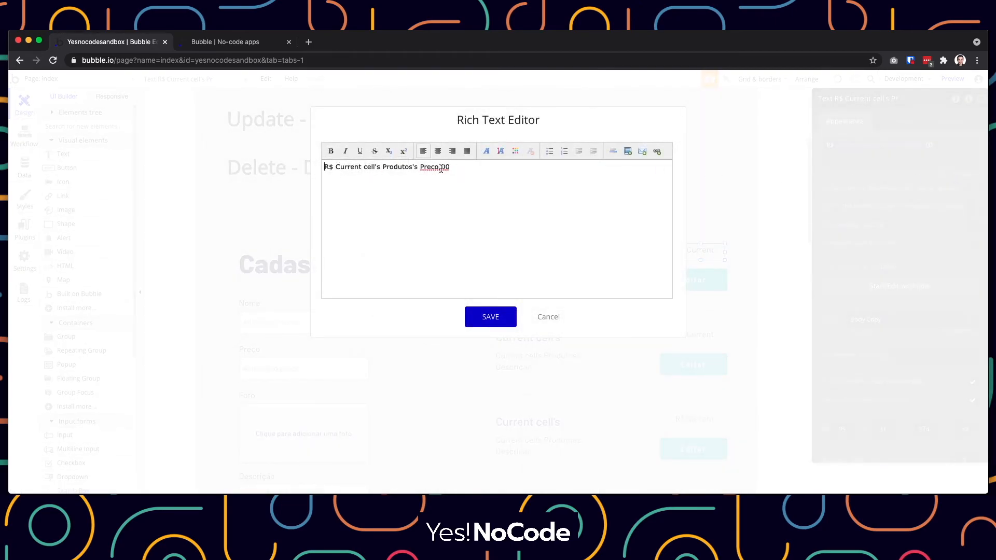
{"action": "left_click", "coordinate": [541, 319]}
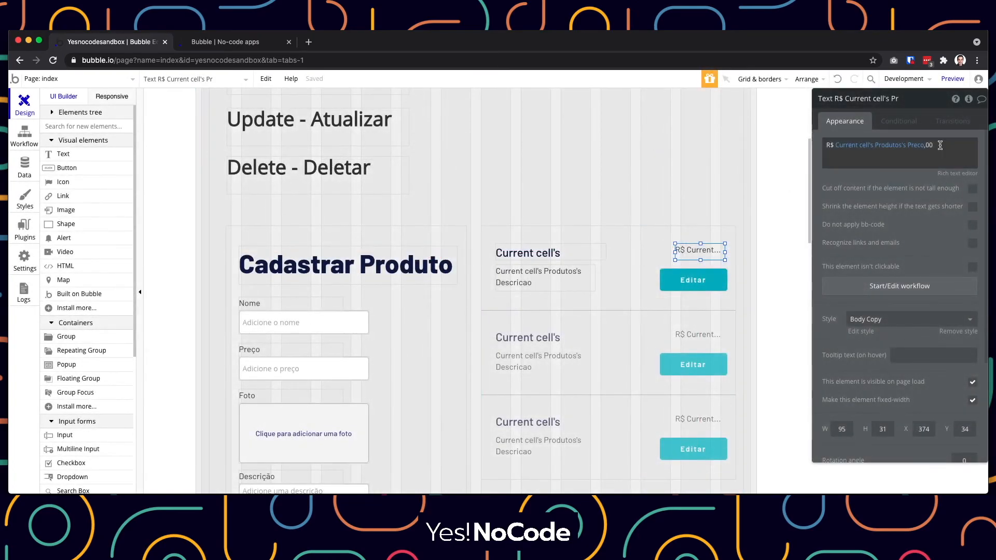
Examine the formatted prices of the listed products and the Preço field of the registration form in the page preview
{"action": "left_click", "coordinate": [221, 47]}
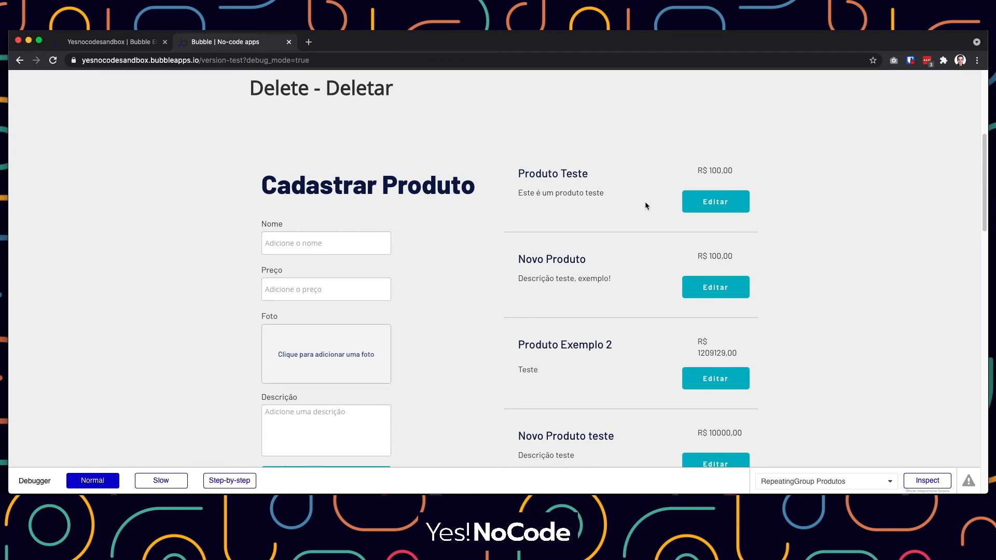
{"action": "scroll", "coordinate": [638, 207], "scroll_direction": "down", "scroll_amount": 1}
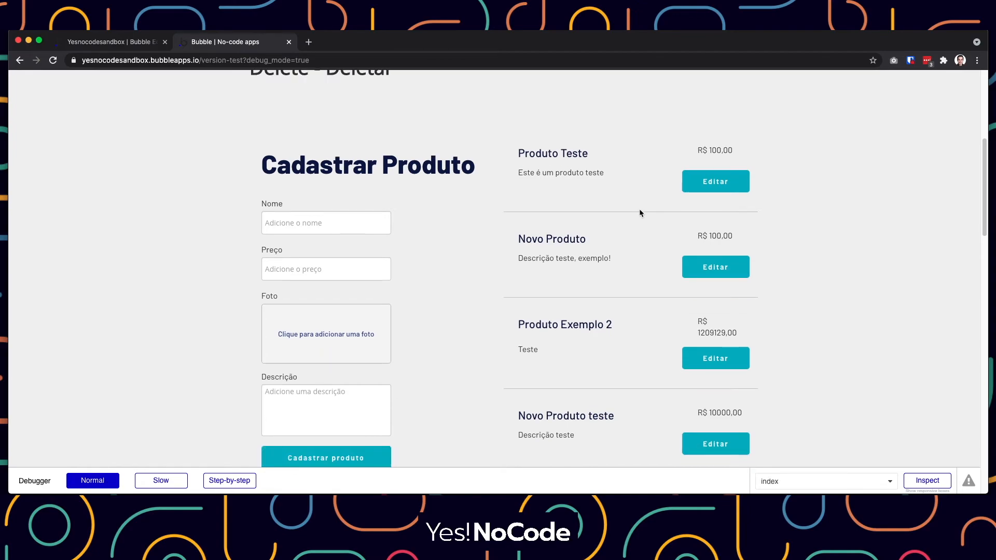
{"action": "scroll", "coordinate": [640, 210], "scroll_direction": "down", "scroll_amount": 1}
{"action": "left_click_drag", "start_coordinate": [697, 140], "coordinate": [736, 139]}
{"action": "left_click", "coordinate": [606, 191]}
{"action": "scroll", "coordinate": [615, 205], "scroll_direction": "down", "scroll_amount": 1}
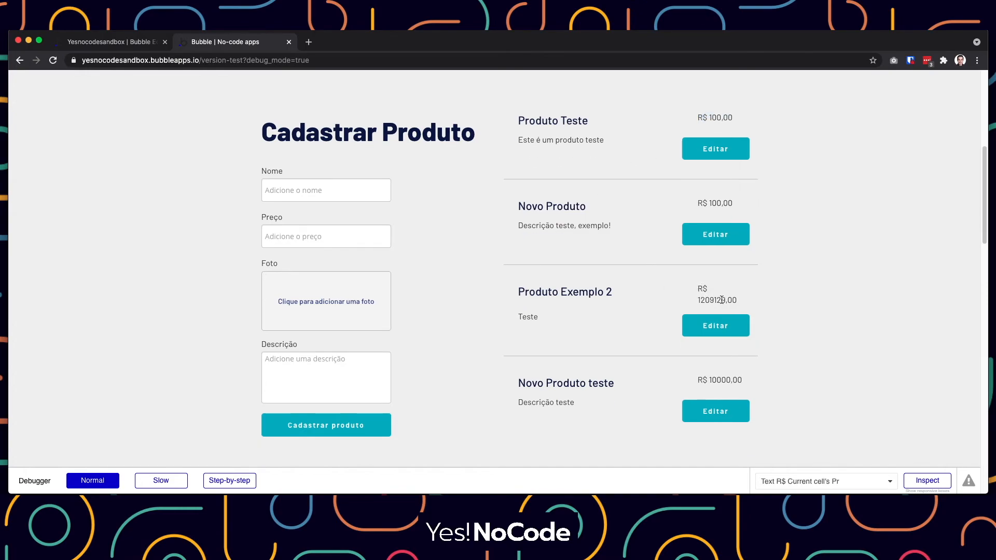
{"action": "left_click_drag", "start_coordinate": [740, 302], "coordinate": [682, 299]}
{"action": "left_click", "coordinate": [689, 298]}
{"action": "left_click_drag", "start_coordinate": [695, 381], "coordinate": [731, 382]}
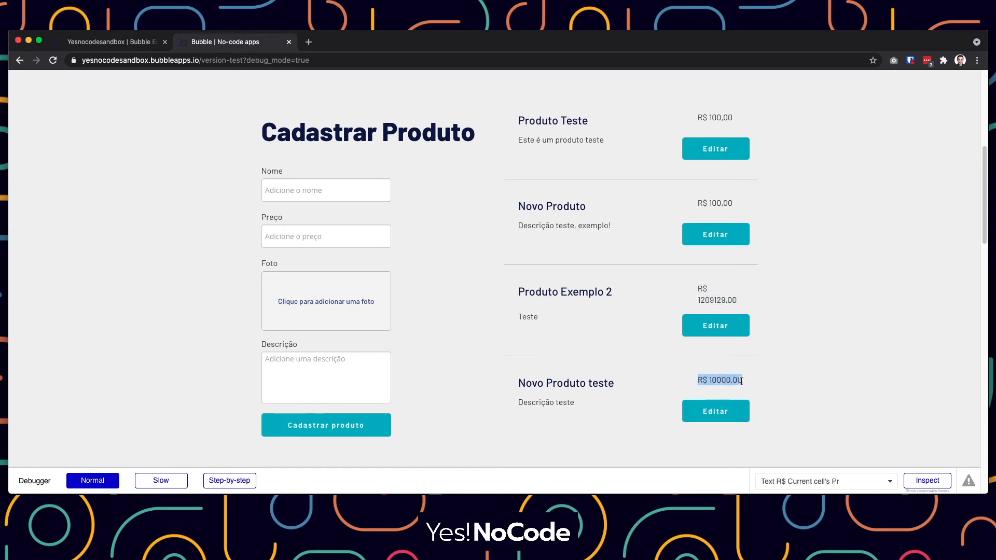
{"action": "left_click", "coordinate": [308, 236]}
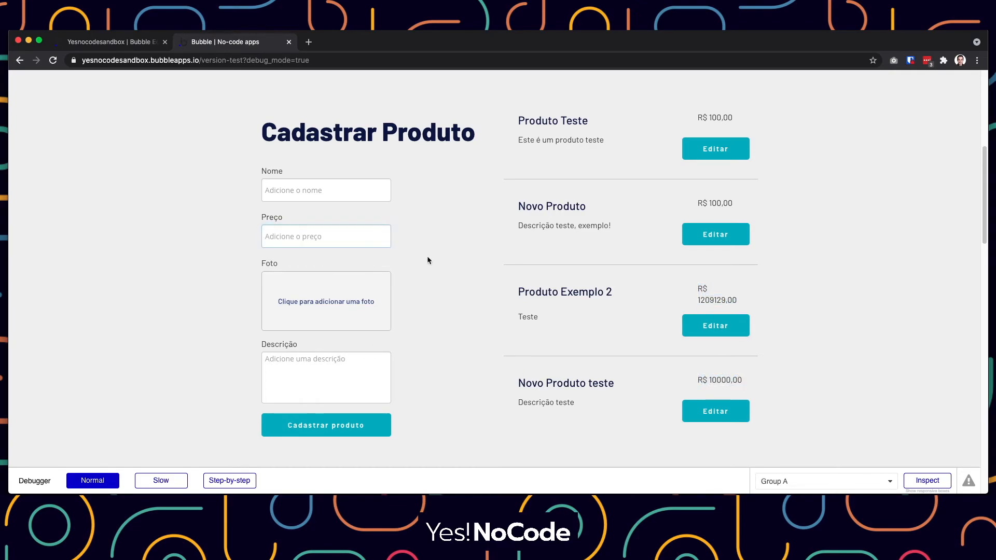
{"action": "scroll", "coordinate": [632, 294], "scroll_direction": "up", "scroll_amount": 1}
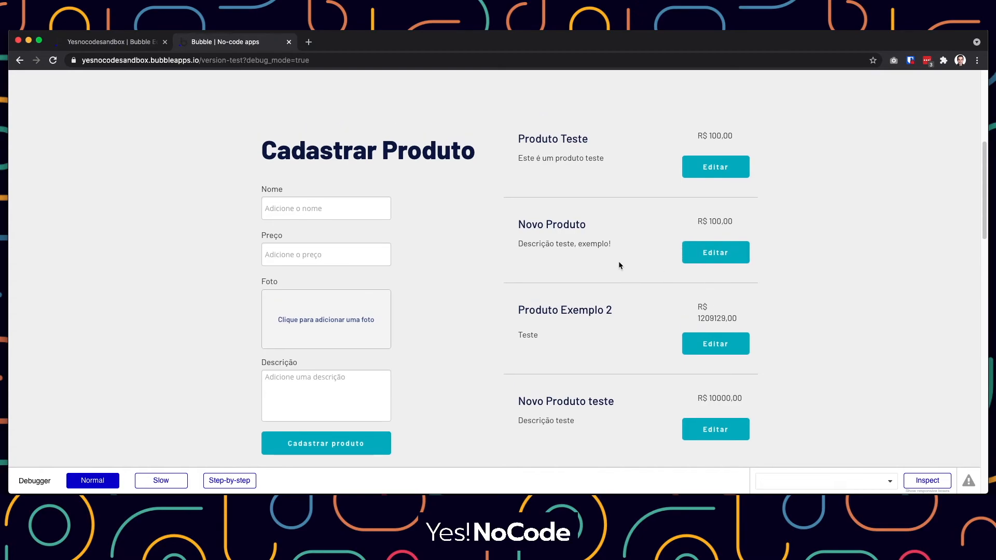
{"action": "left_click", "coordinate": [272, 254]}
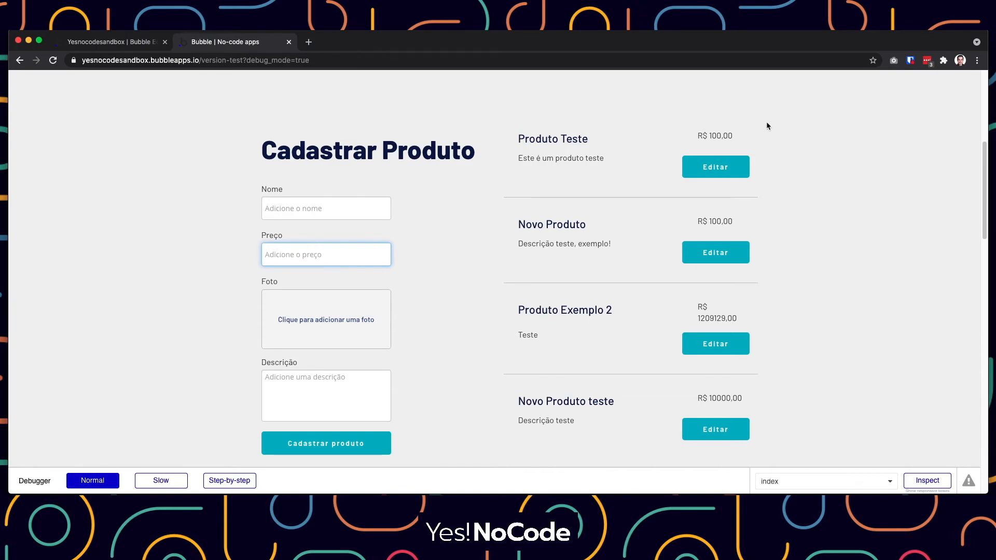
{"action": "left_click", "coordinate": [685, 134]}
{"action": "scroll", "coordinate": [557, 186], "scroll_direction": "down", "scroll_amount": 1}
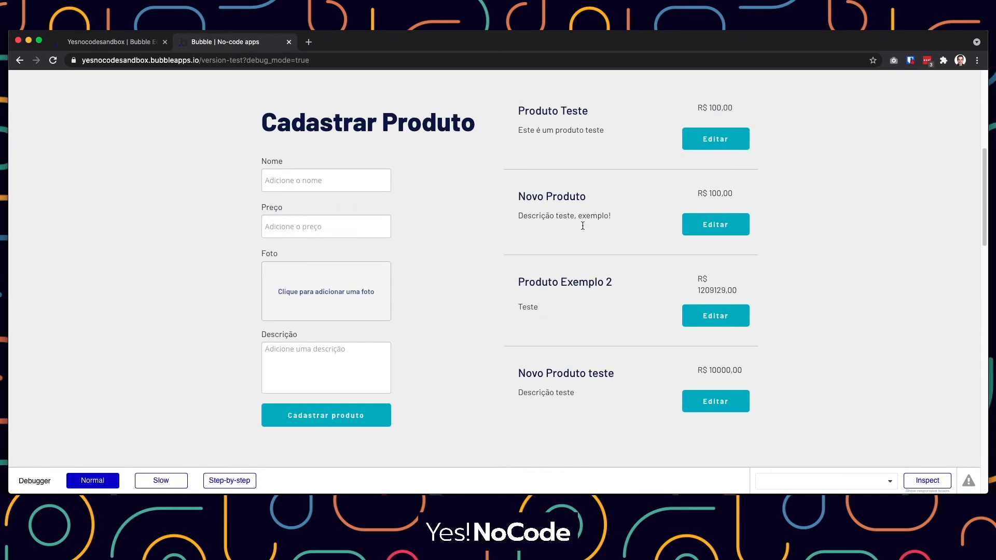
{"action": "scroll", "coordinate": [605, 251], "scroll_direction": "up", "scroll_amount": 4}
{"action": "scroll", "coordinate": [604, 254], "scroll_direction": "down", "scroll_amount": 1}
{"action": "scroll", "coordinate": [604, 255], "scroll_direction": "down", "scroll_amount": 3}
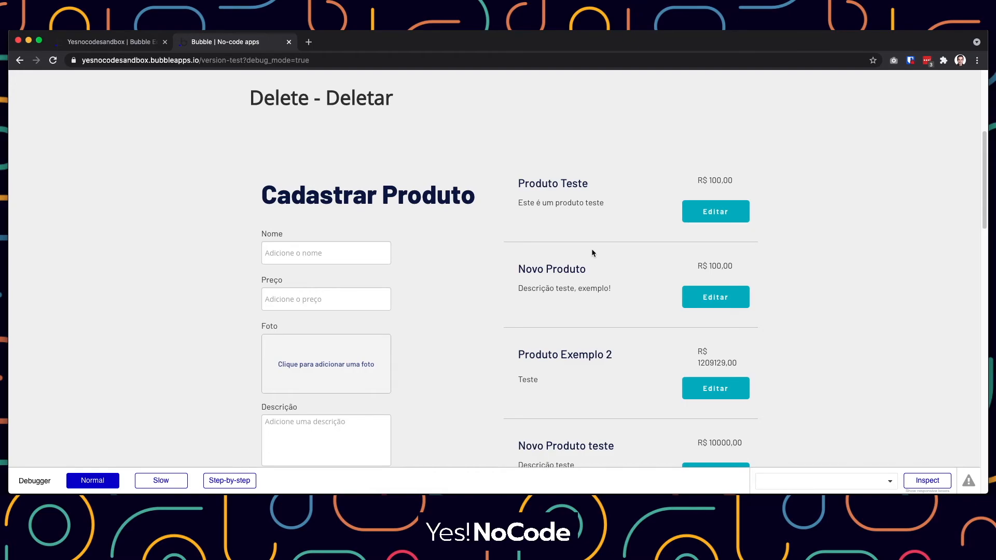
{"action": "scroll", "coordinate": [596, 273], "scroll_direction": "down", "scroll_amount": 1}
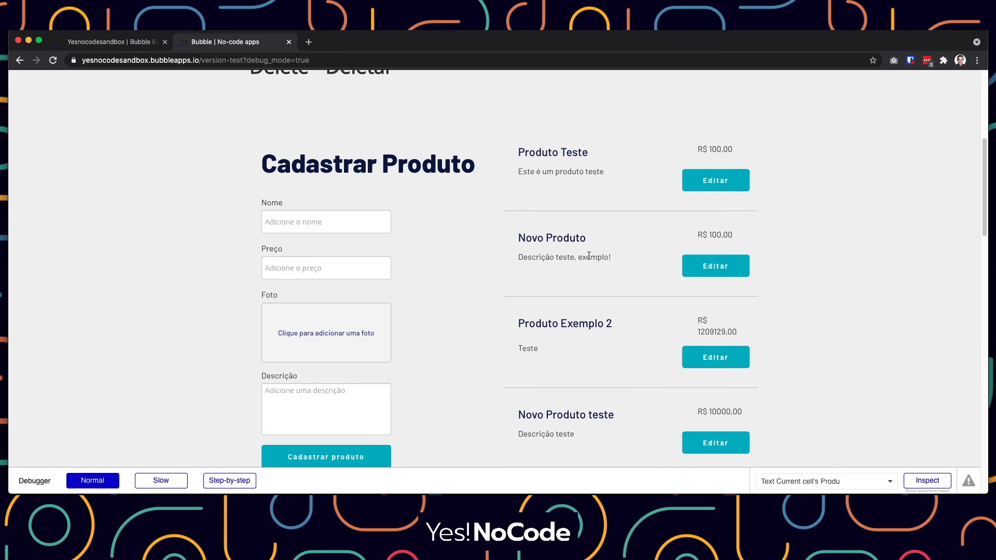
{"action": "scroll", "coordinate": [590, 254], "scroll_direction": "down", "scroll_amount": 1}
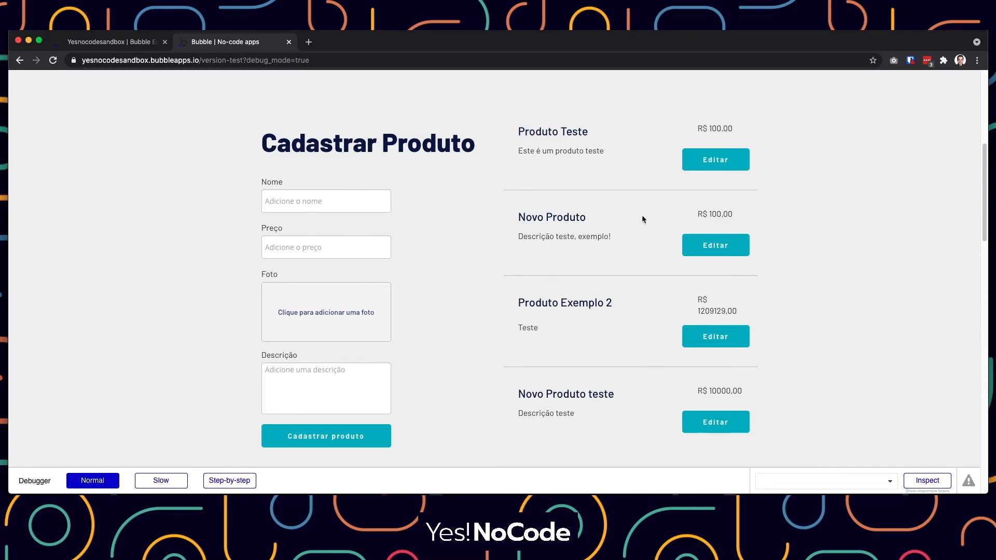
{"action": "scroll", "coordinate": [628, 368], "scroll_direction": "up", "scroll_amount": 5}
{"action": "scroll", "coordinate": [628, 369], "scroll_direction": "down", "scroll_amount": 1}
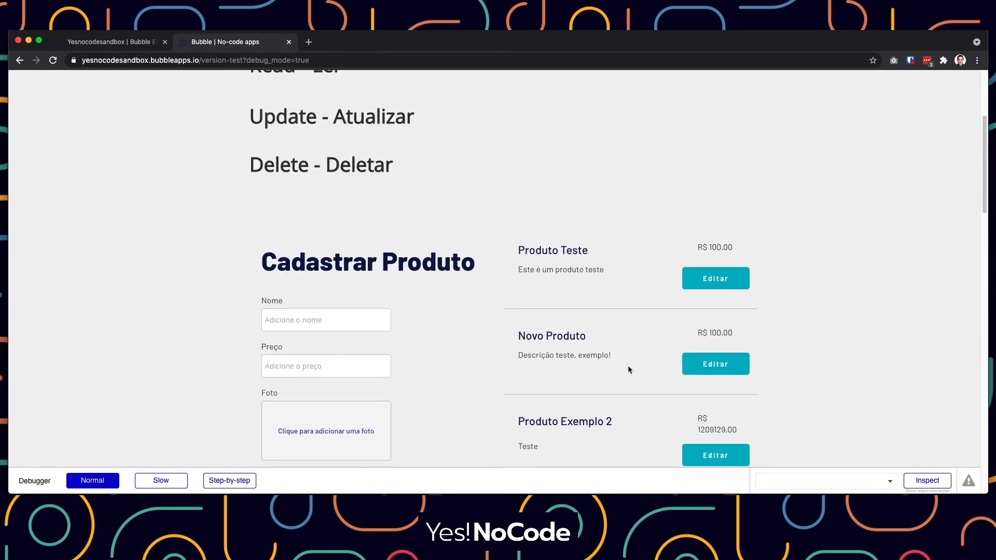
{"action": "scroll", "coordinate": [668, 326], "scroll_direction": "down", "scroll_amount": 4}
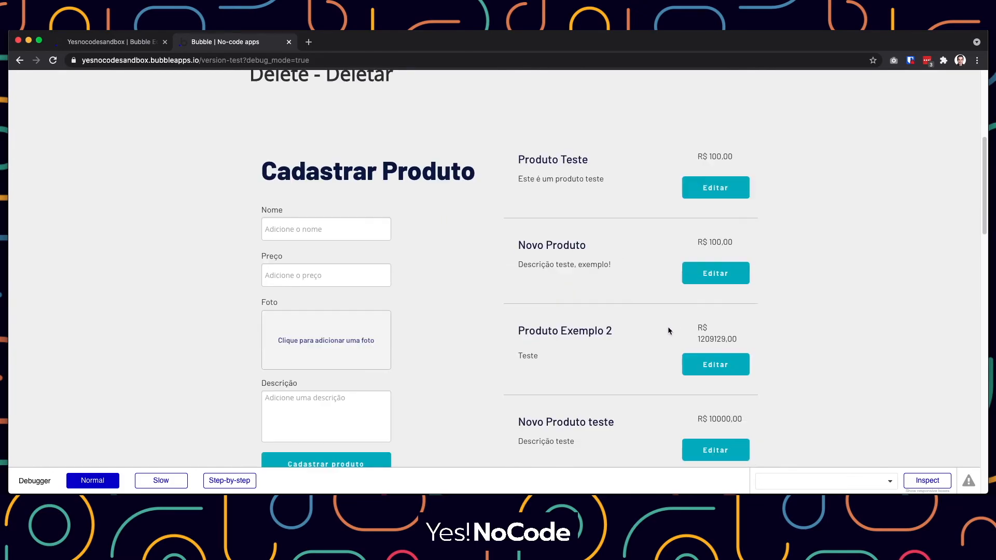
{"action": "scroll", "coordinate": [667, 327], "scroll_direction": "up", "scroll_amount": 6}
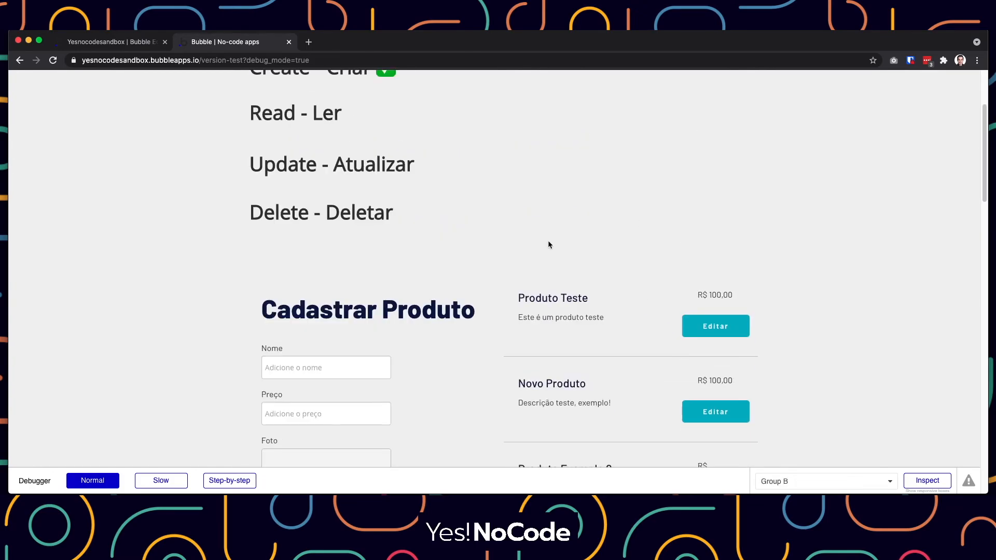
{"action": "scroll", "coordinate": [547, 243], "scroll_direction": "up", "scroll_amount": 1}
{"action": "left_click", "coordinate": [111, 42]}
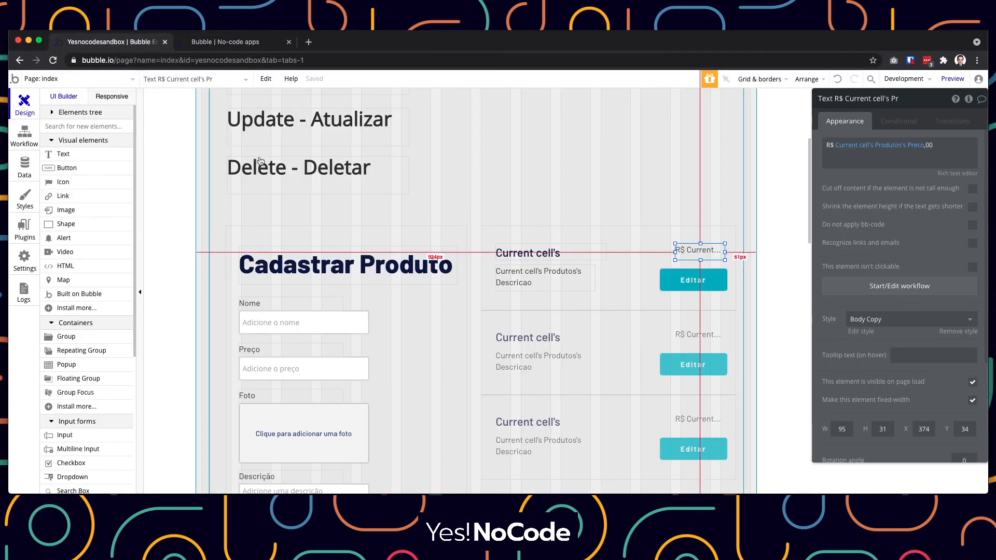
{"action": "left_click", "coordinate": [632, 190]}
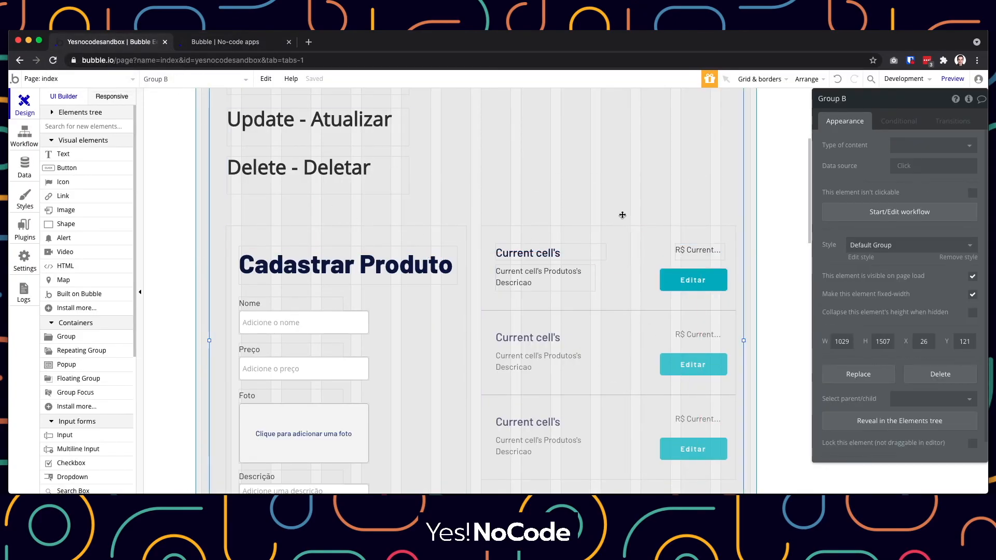
{"action": "scroll", "coordinate": [614, 388], "scroll_direction": "up", "scroll_amount": 3}
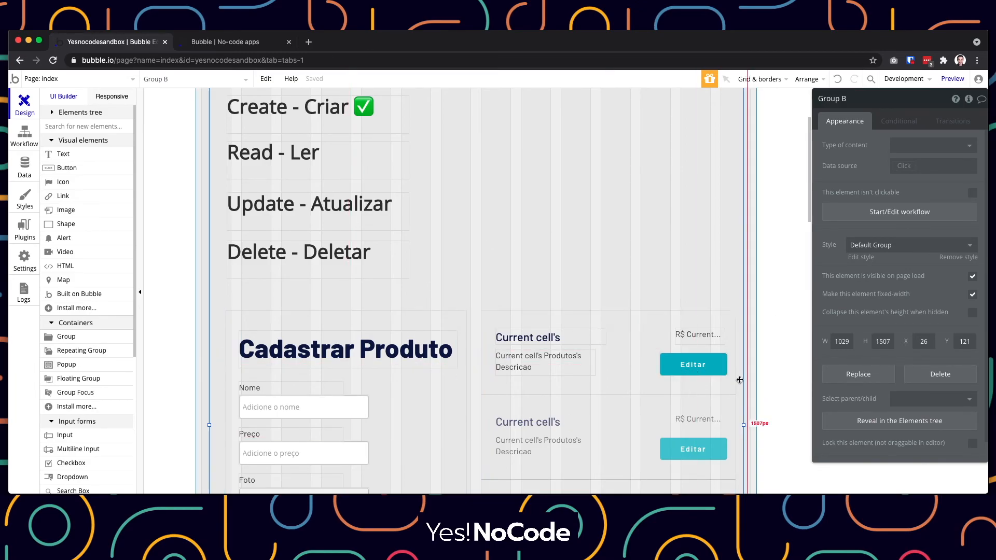
{"action": "left_click", "coordinate": [263, 49]}
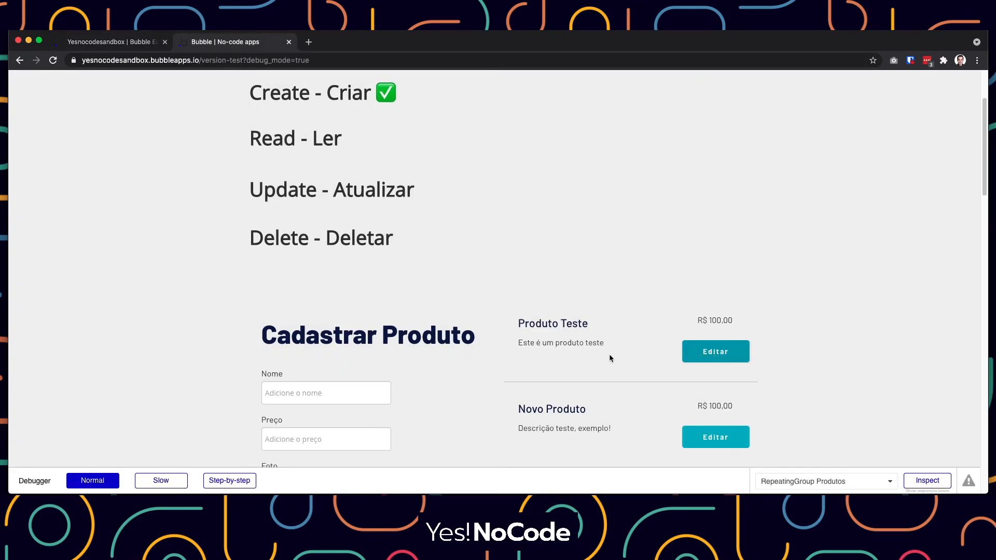
Examine the name, description and price of Produto Teste in the preview, alongside the Cadastrar Produto form
{"action": "scroll", "coordinate": [603, 359], "scroll_direction": "down", "scroll_amount": 3}
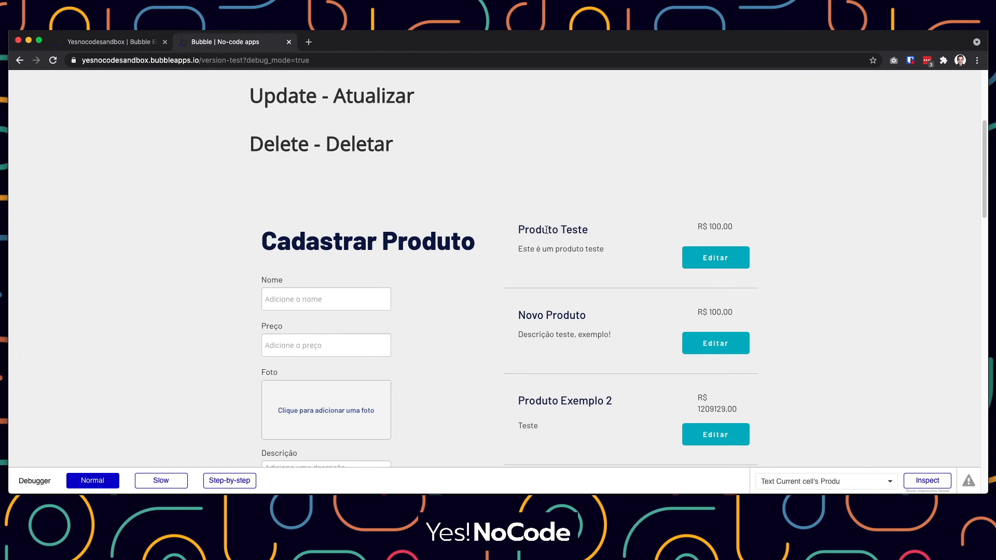
{"action": "left_click_drag", "start_coordinate": [518, 229], "coordinate": [589, 229]}
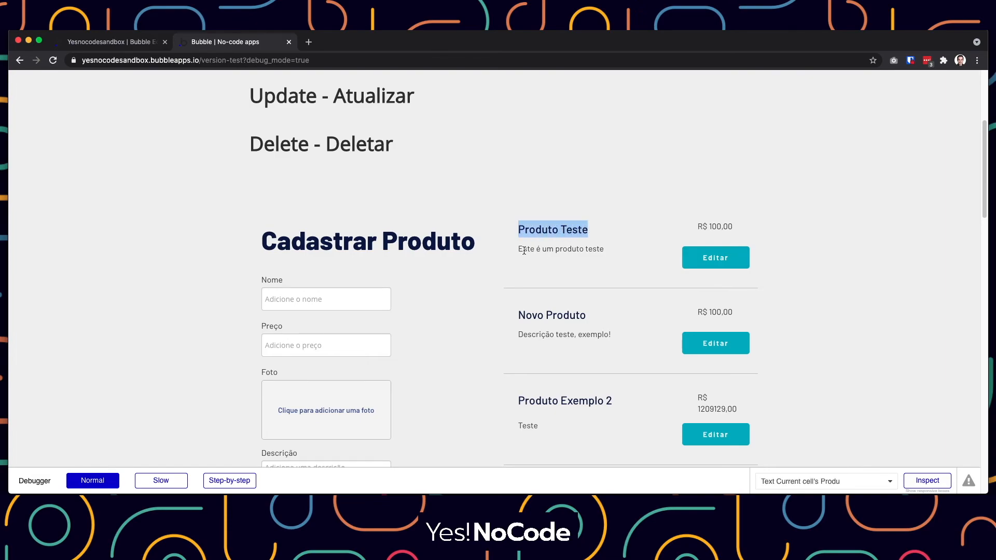
{"action": "left_click_drag", "start_coordinate": [523, 249], "coordinate": [588, 249]}
{"action": "left_click_drag", "start_coordinate": [698, 227], "coordinate": [732, 227]}
{"action": "left_click", "coordinate": [733, 224]}
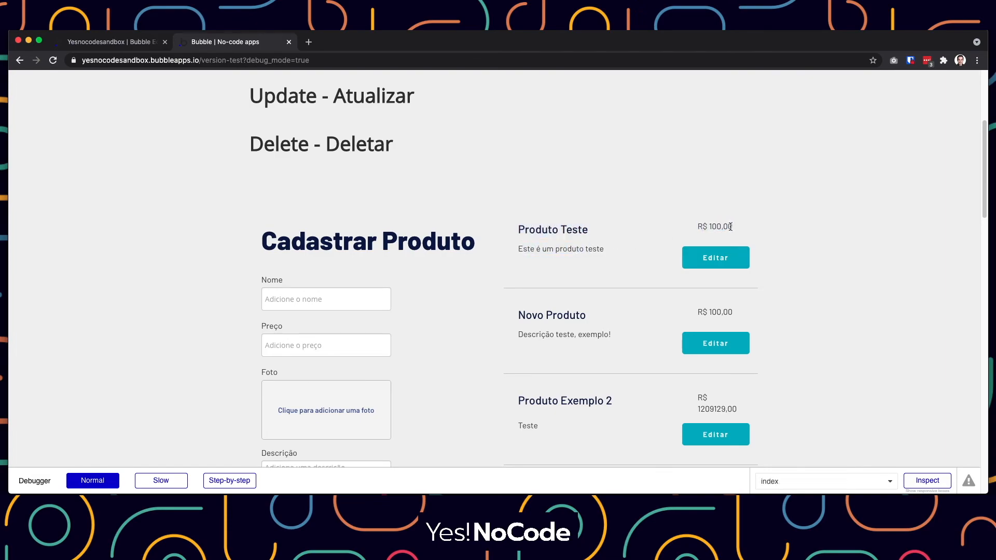
{"action": "scroll", "coordinate": [571, 314], "scroll_direction": "down", "scroll_amount": 4}
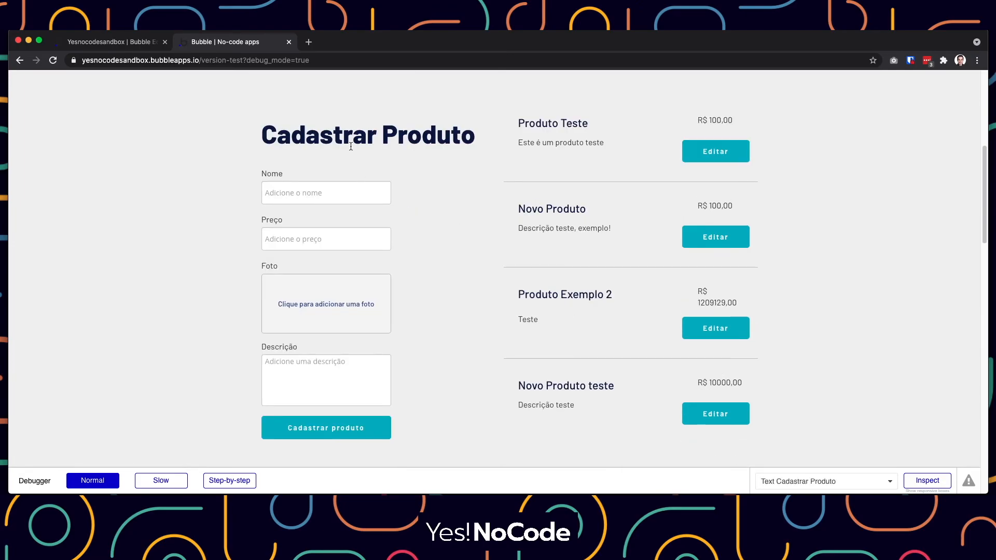
{"action": "left_click_drag", "start_coordinate": [253, 136], "coordinate": [400, 403]}
{"action": "left_click", "coordinate": [403, 406]}
{"action": "left_click_drag", "start_coordinate": [518, 120], "coordinate": [670, 138]}
{"action": "left_click", "coordinate": [536, 164]}
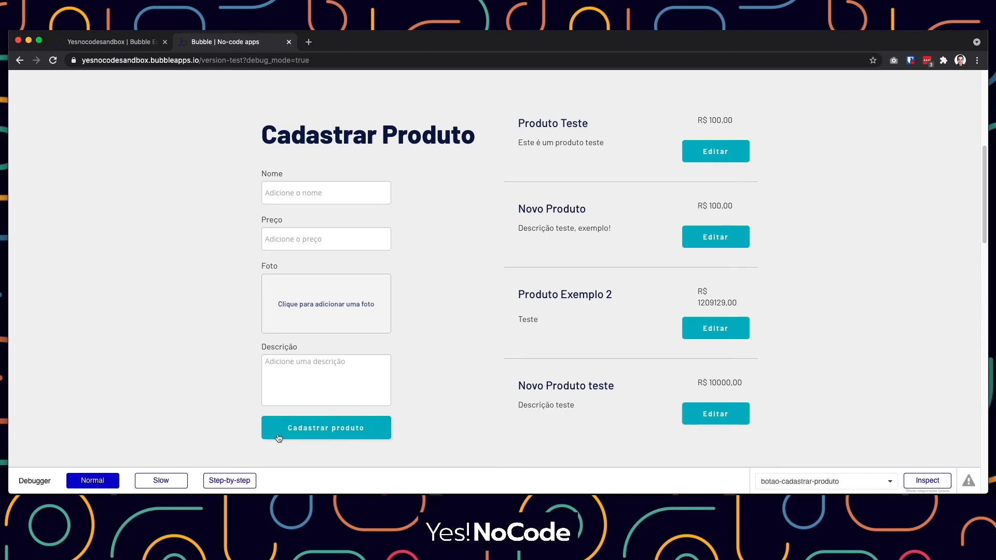
{"action": "left_click", "coordinate": [275, 197]}
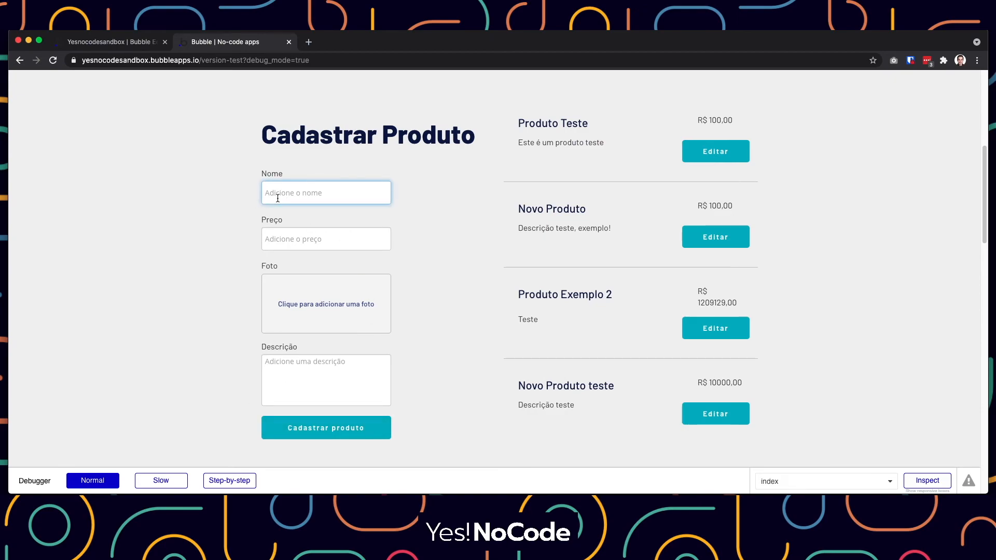
{"action": "left_click", "coordinate": [501, 343]}
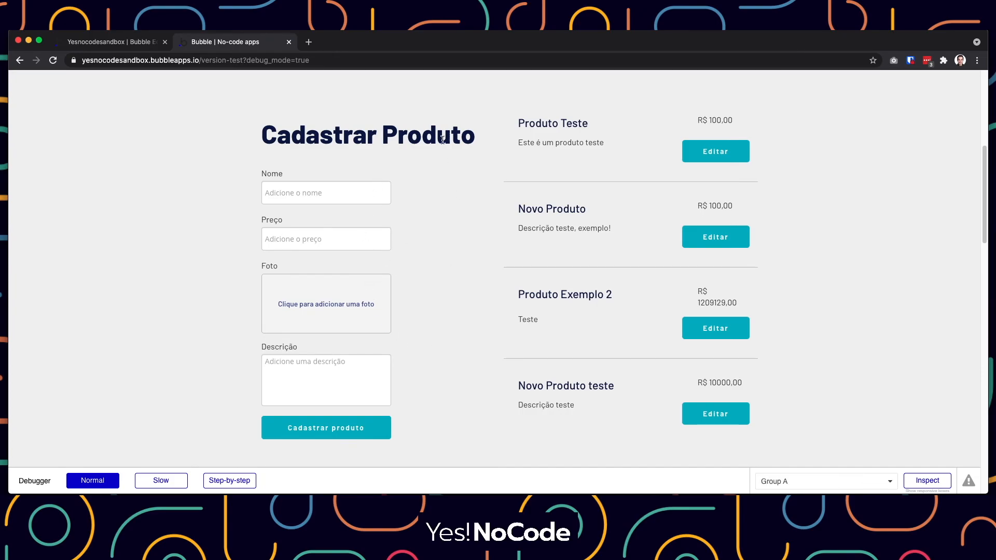
{"action": "scroll", "coordinate": [449, 157], "scroll_direction": "up", "scroll_amount": 6}
{"action": "scroll", "coordinate": [339, 317], "scroll_direction": "down", "scroll_amount": 4}
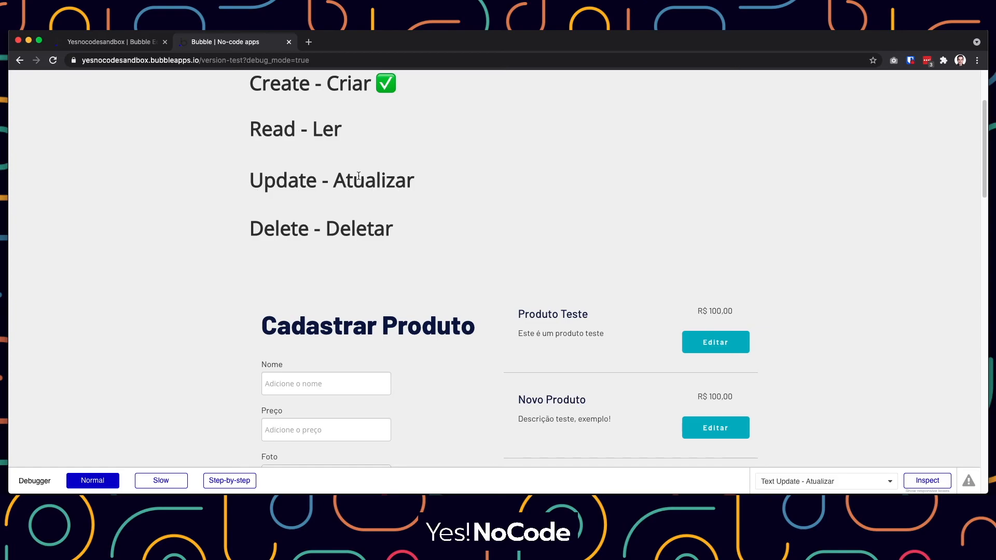
Return to the Bubble editor and add a ✅ to the end of the Read - Ler heading in the CRUD list
{"action": "left_click", "coordinate": [141, 44]}
{"action": "left_click", "coordinate": [368, 112]}
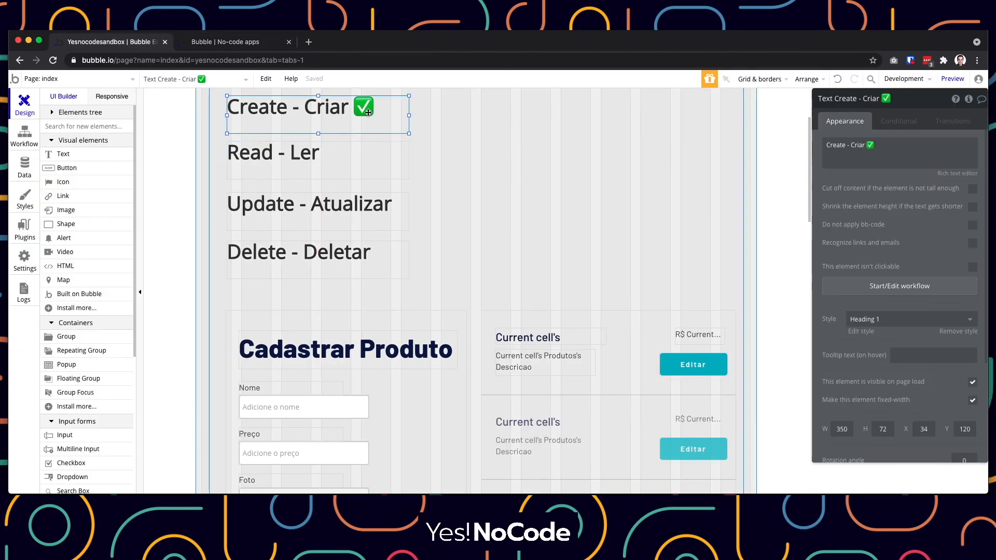
{"action": "left_click", "coordinate": [882, 146]}
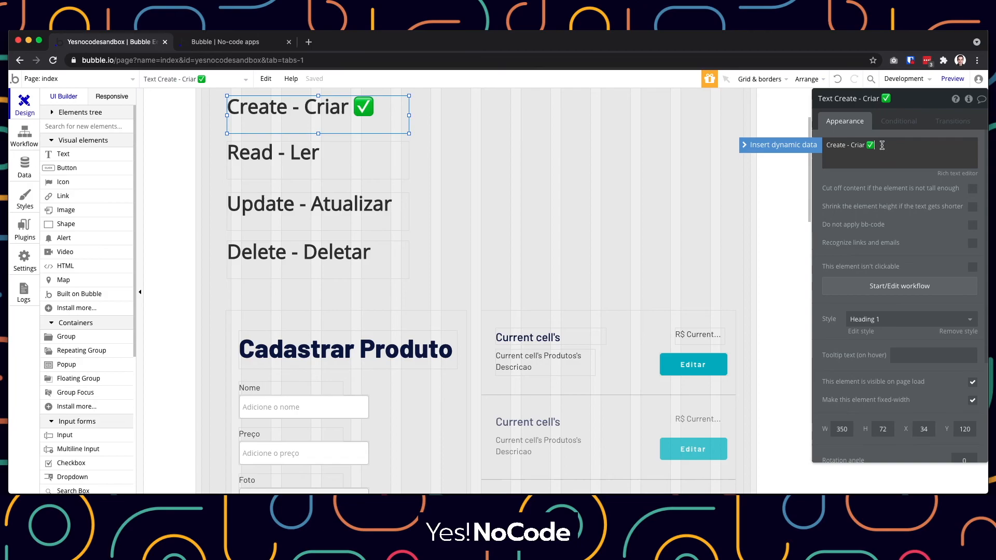
{"action": "left_click", "coordinate": [363, 158]}
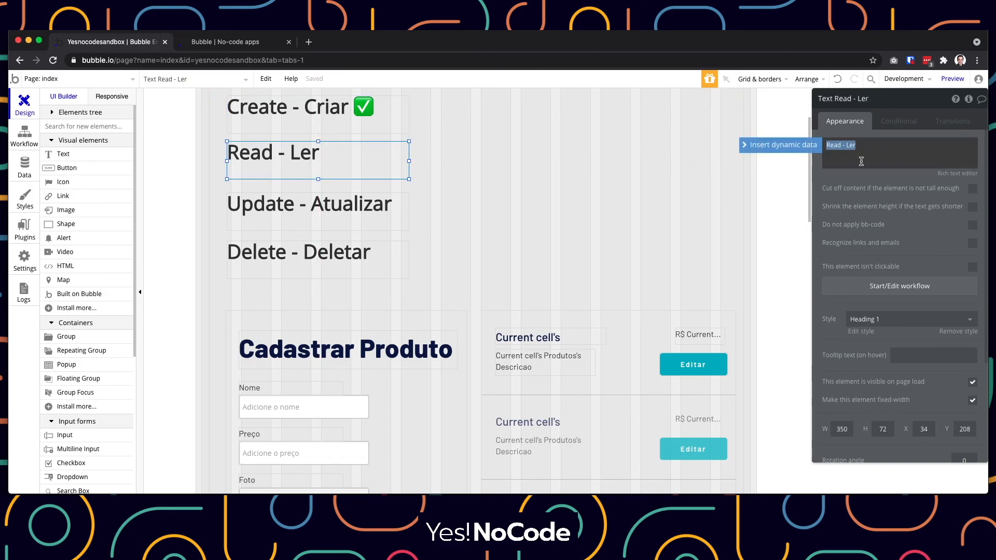
{"action": "left_click", "coordinate": [876, 146]}
{"action": "type", "text": "✅"}
{"action": "left_click", "coordinate": [552, 226]}
{"action": "scroll", "coordinate": [536, 229], "scroll_direction": "down", "scroll_amount": 1}
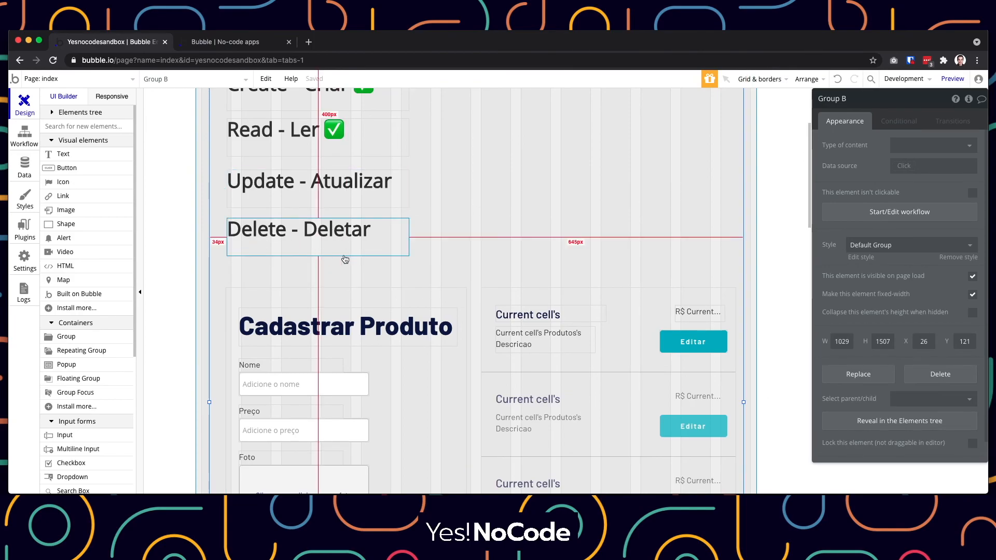
{"action": "left_click", "coordinate": [771, 260]}
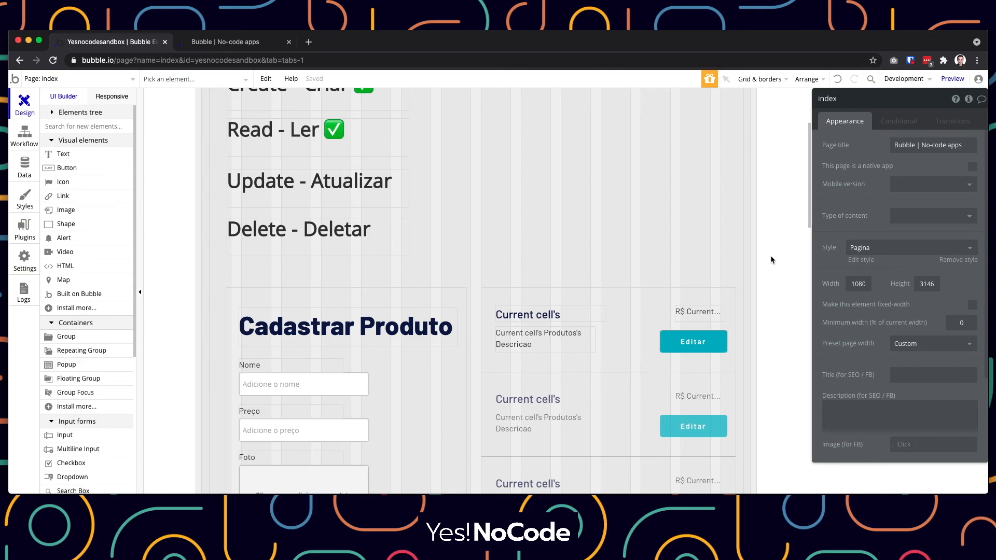
{"action": "scroll", "coordinate": [542, 212], "scroll_direction": "up", "scroll_amount": 1}
{"action": "scroll", "coordinate": [543, 212], "scroll_direction": "up", "scroll_amount": 4}
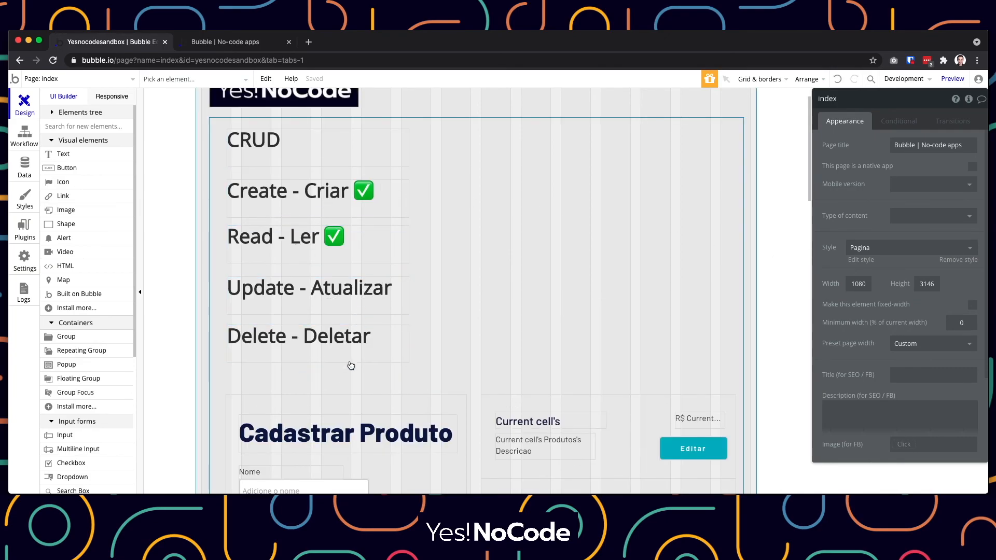
{"action": "left_click", "coordinate": [502, 270]}
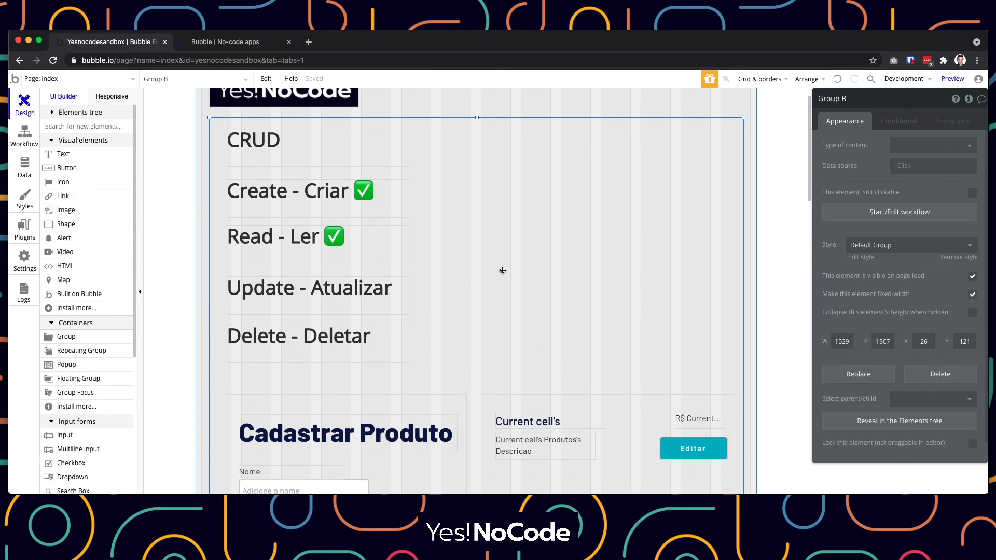
{"action": "left_click", "coordinate": [767, 267]}
{"action": "scroll", "coordinate": [582, 244], "scroll_direction": "up", "scroll_amount": 2}
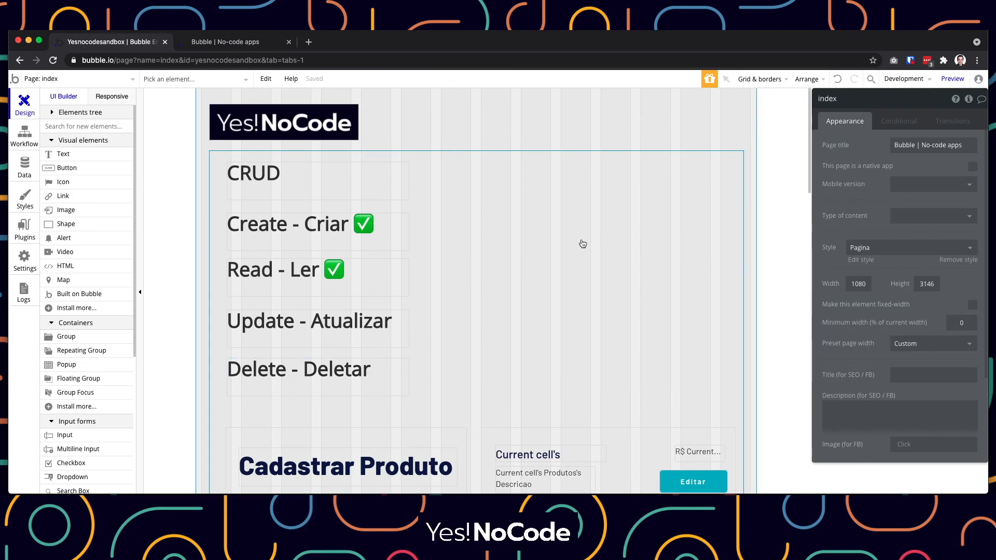